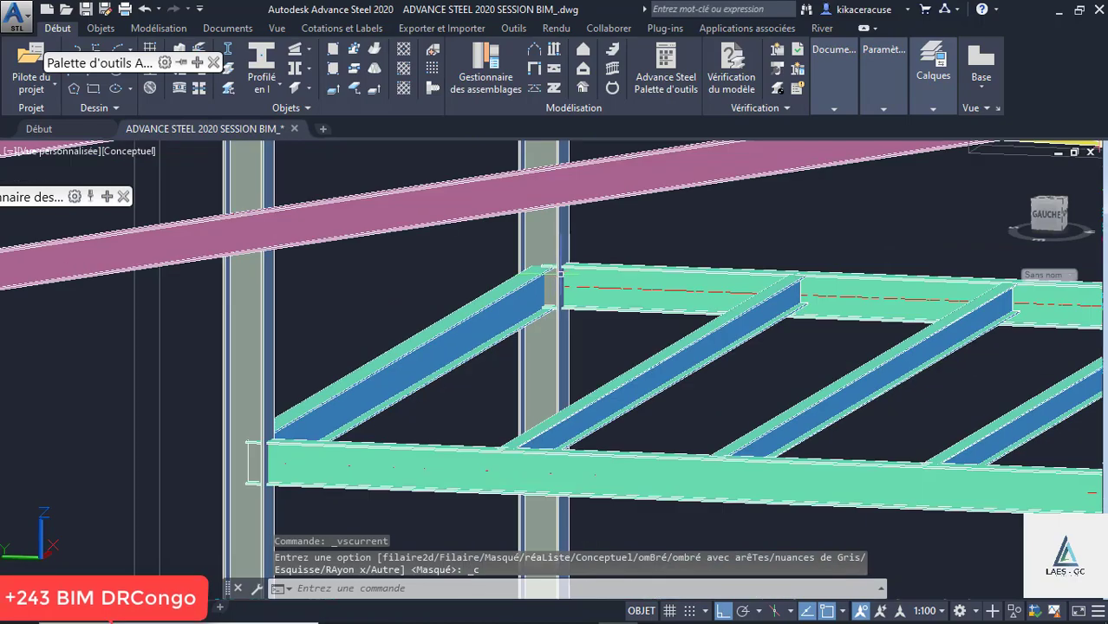
Step: Set the viewport's visual style to Masqué for the view of the floor beams meeting the column
shift+middle_drag(598, 252, 532, 287)
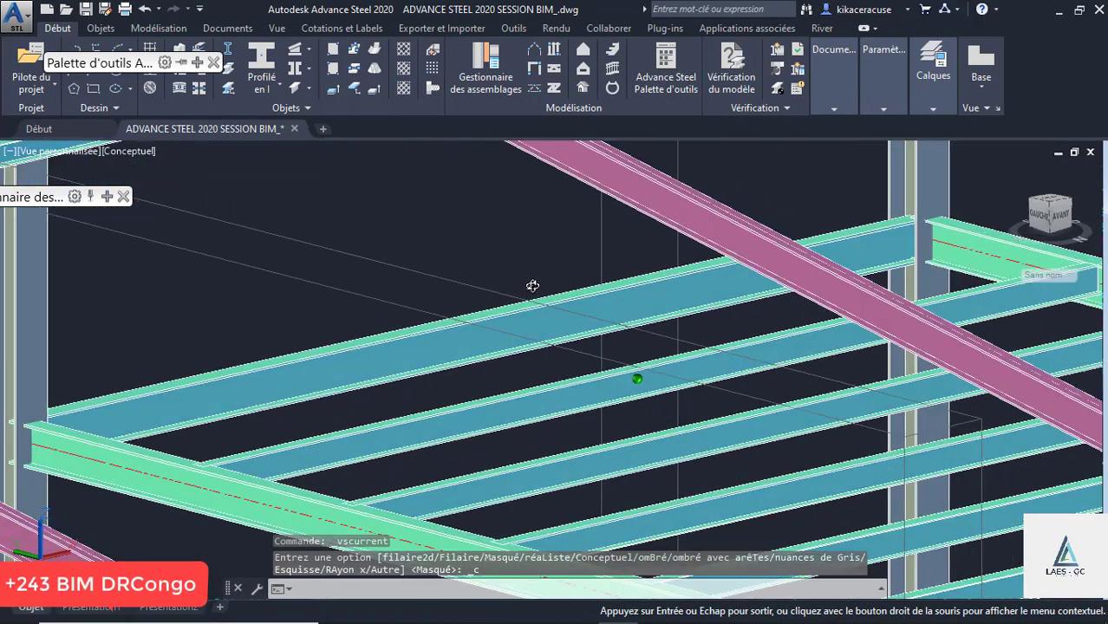
scroll(532, 287, down, 4)
scroll(586, 286, up, 6)
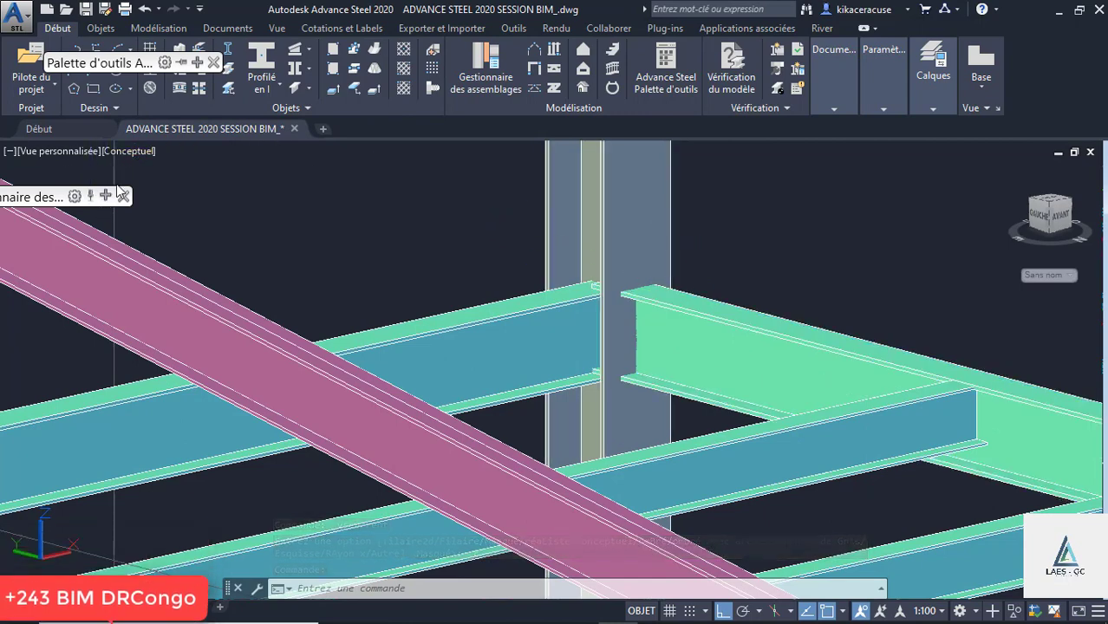
click(131, 151)
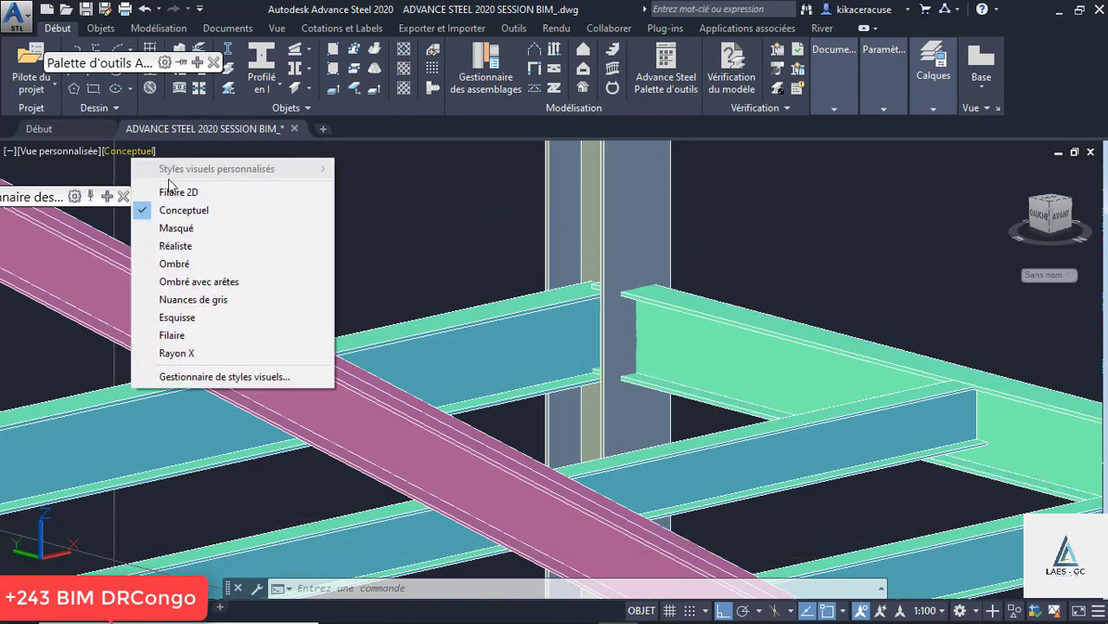
click(175, 225)
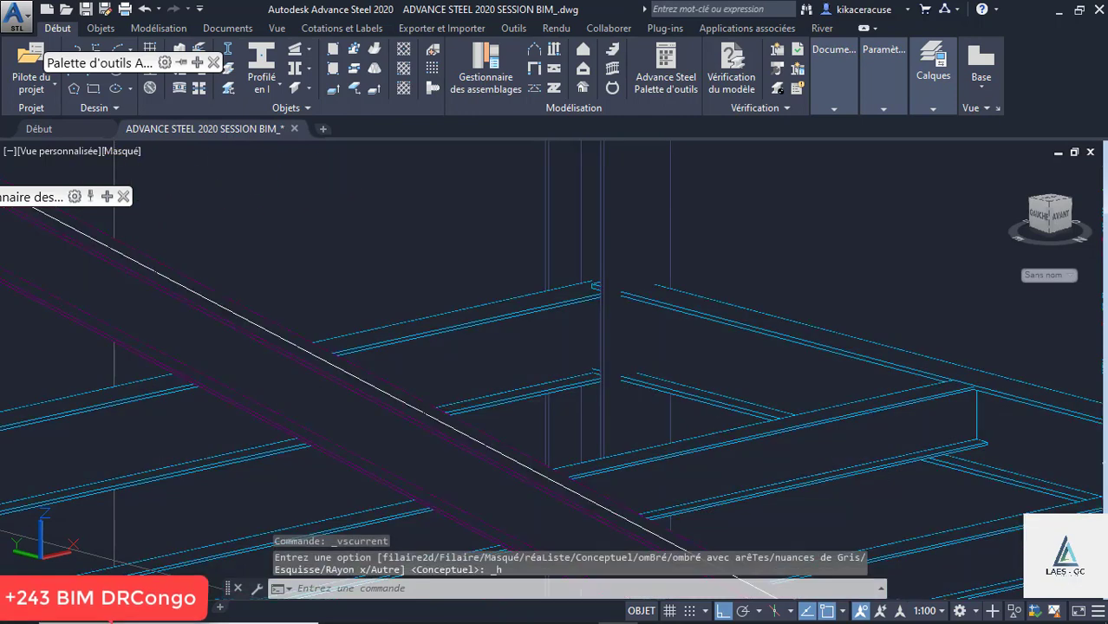
Step: Create a "Platine un seul côté" connection with the column as main profile and the floor beam framing into it as secondary profile
mouse_move(179, 73)
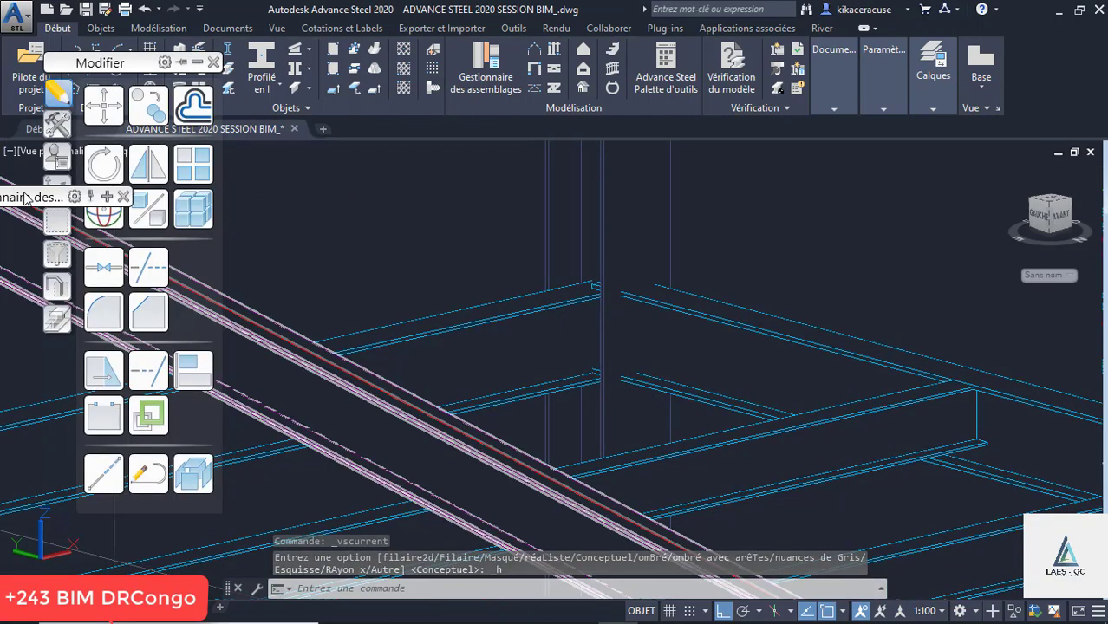
mouse_move(170, 111)
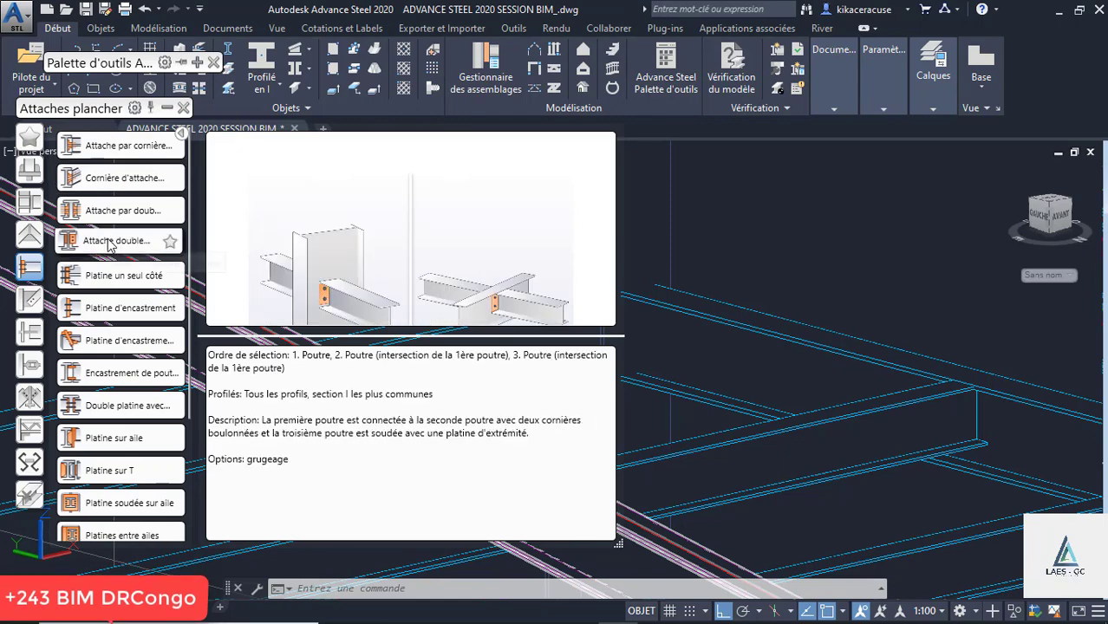
click(106, 275)
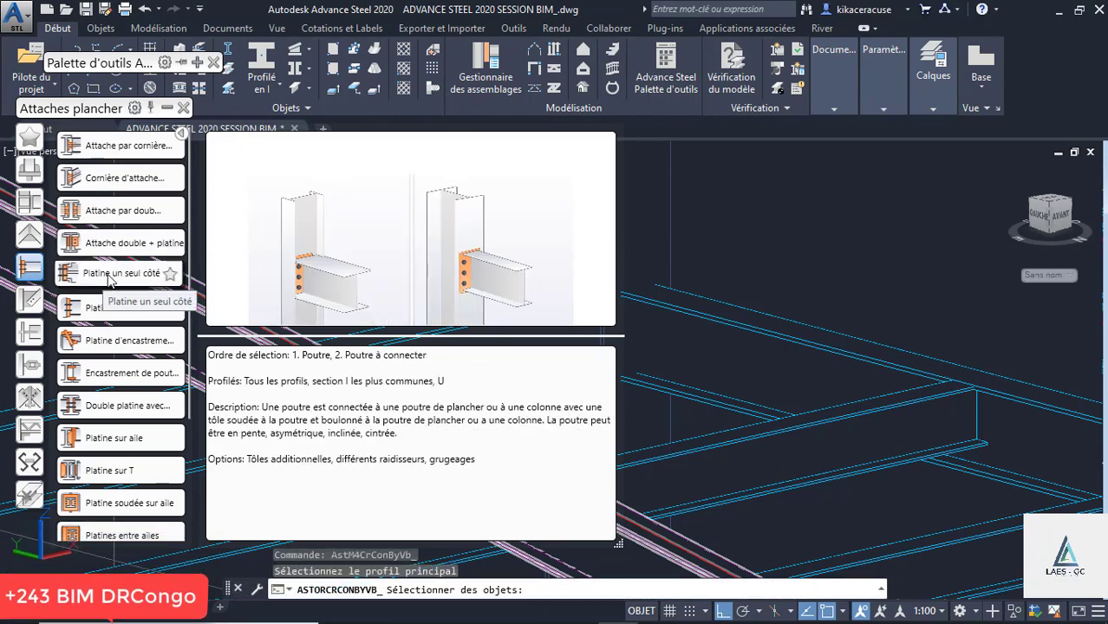
scroll(822, 283, down, 4)
click(805, 278)
right_click(828, 265)
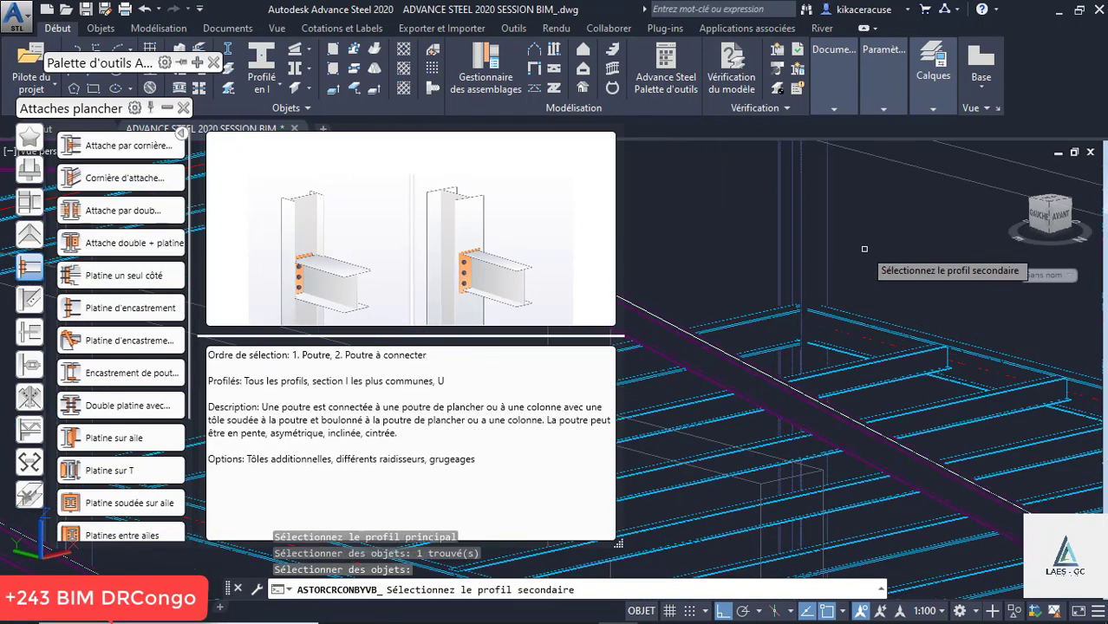
click(856, 325)
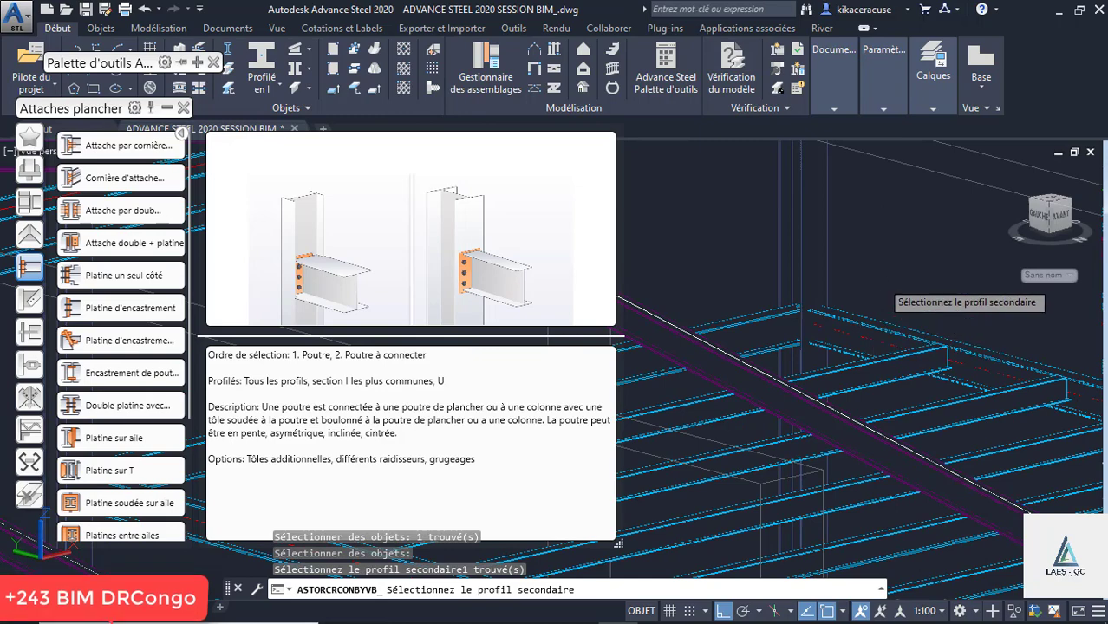
key(Return)
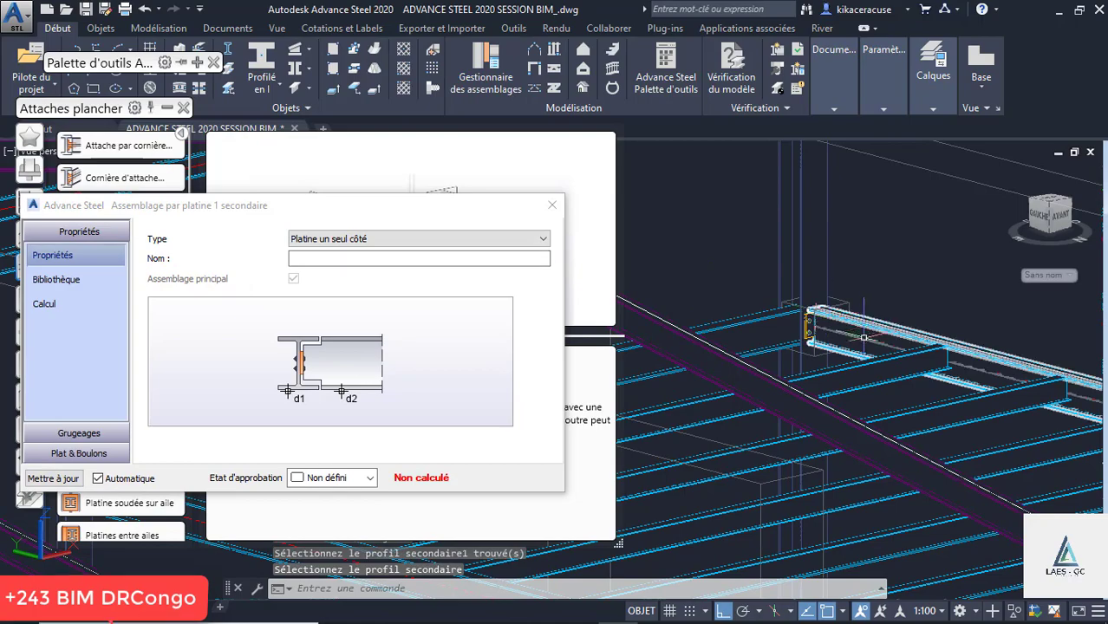
Step: Examine the new end plate and bolts at the column joint, with the connection properties dialog moved clear of them
scroll(834, 335, up, 5)
scroll(775, 170, down, 3)
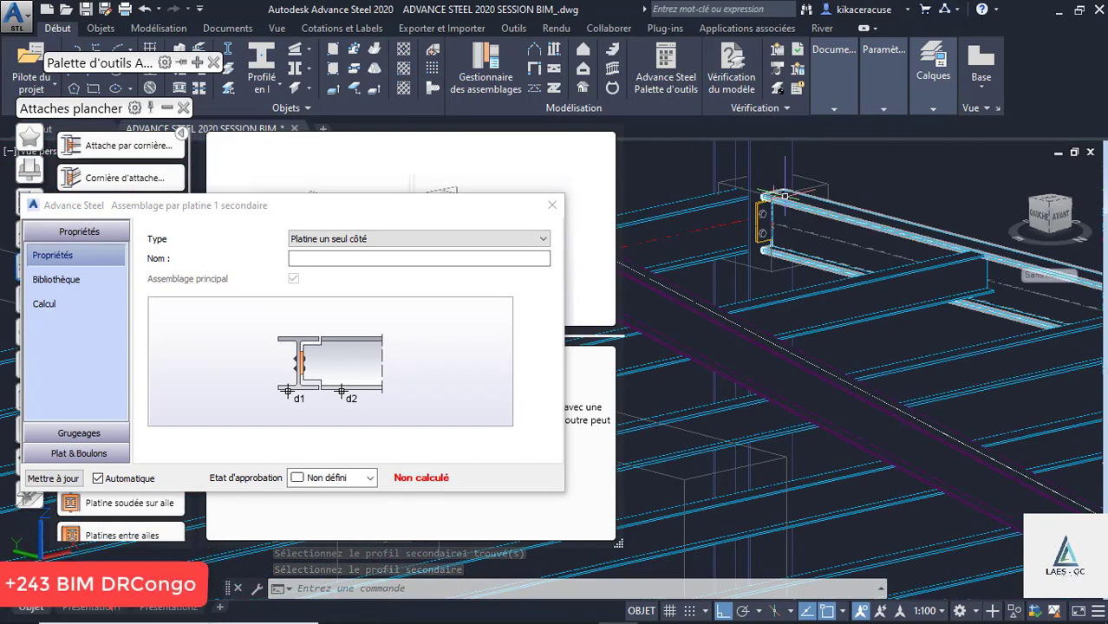
shift+middle_drag(783, 196, 779, 237)
scroll(777, 229, up, 5)
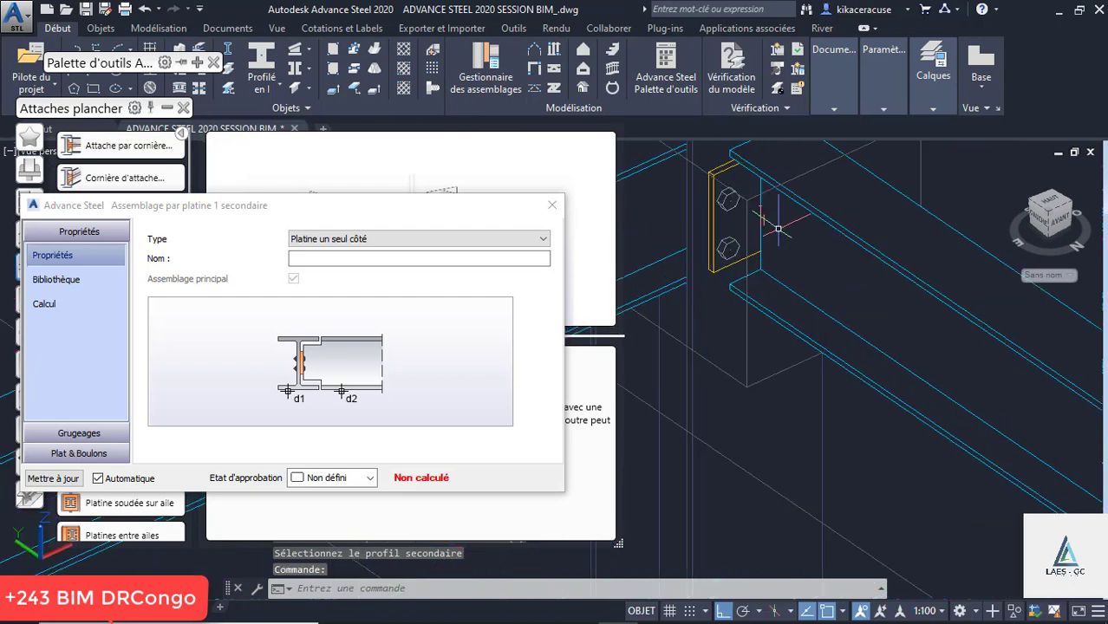
mouse_move(100, 203)
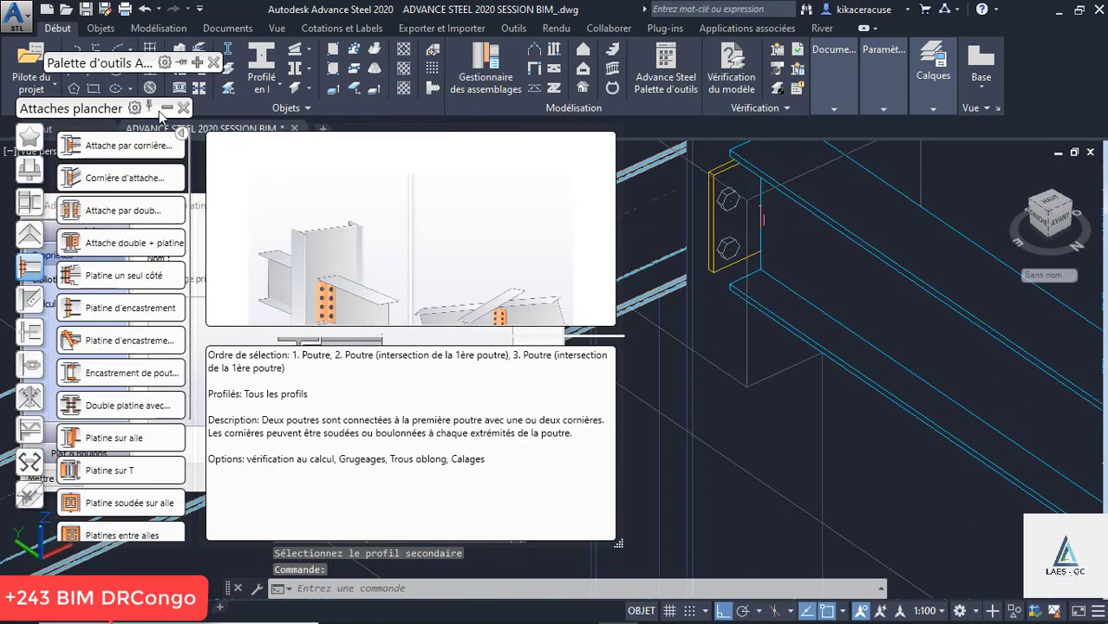
drag(219, 207, 251, 96)
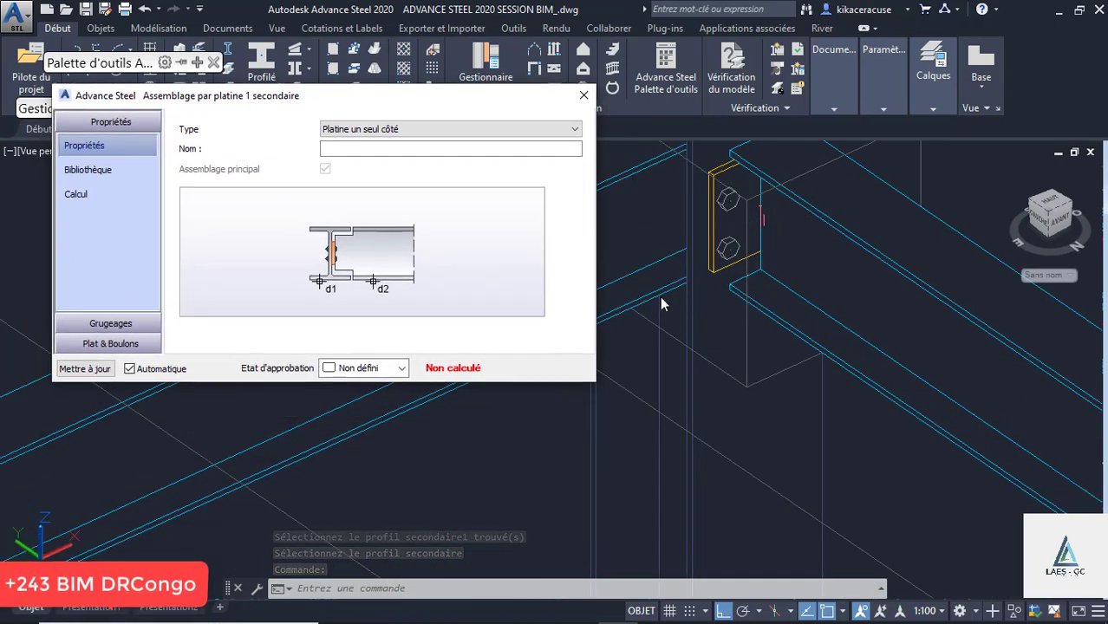
click(806, 342)
scroll(805, 368, down, 4)
scroll(767, 309, up, 3)
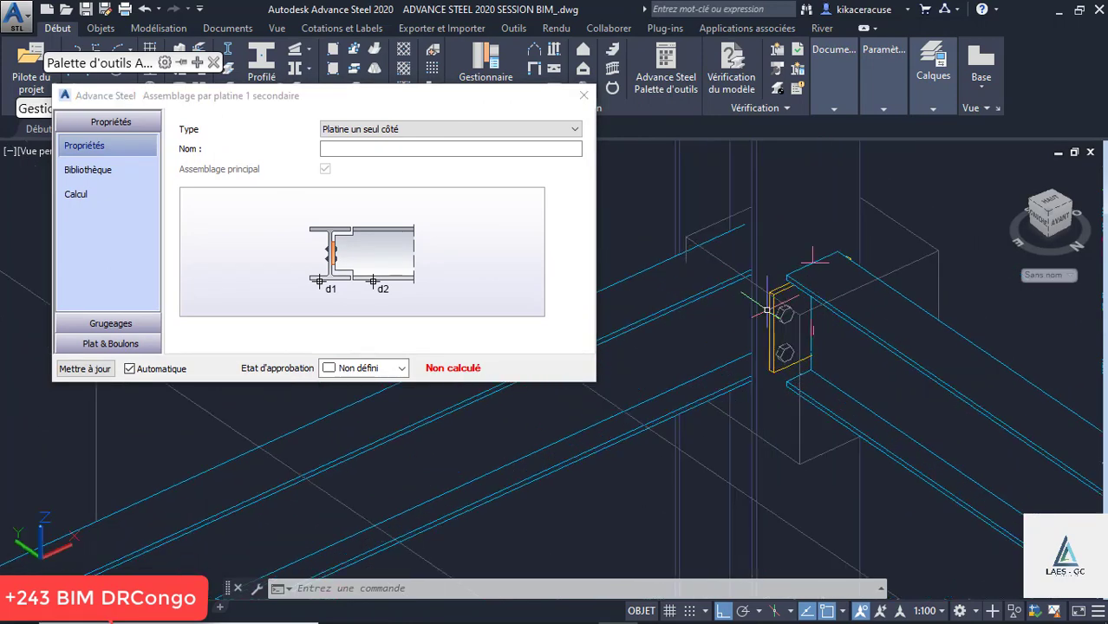
Step: Review the connection's upper and lower notch settings, its plate settings, and its bolt and hole settings
click(103, 326)
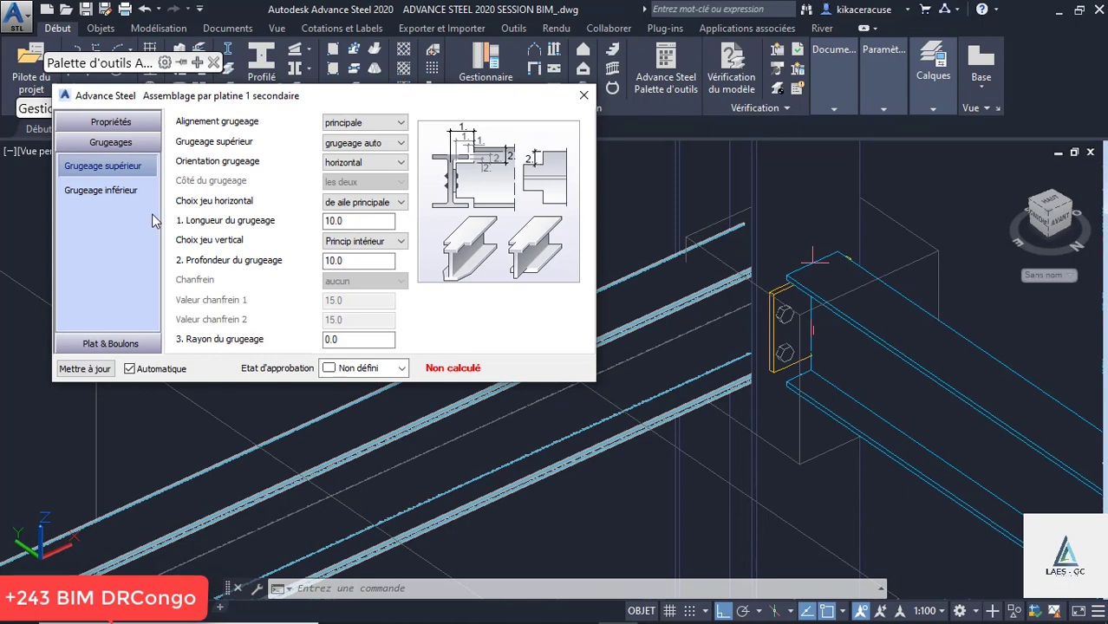
click(115, 192)
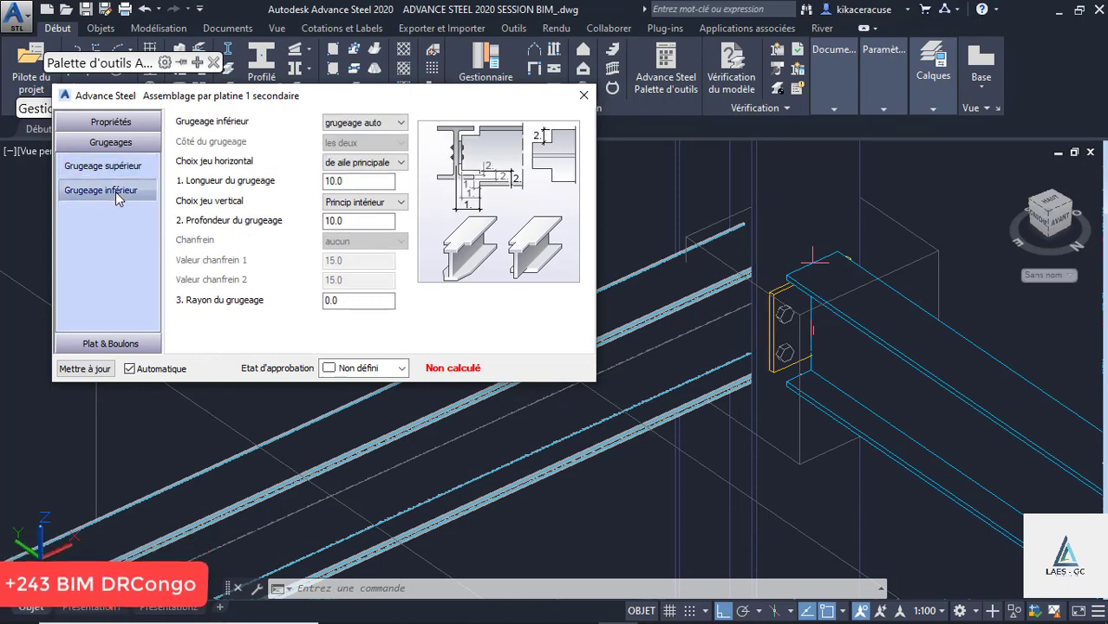
click(108, 343)
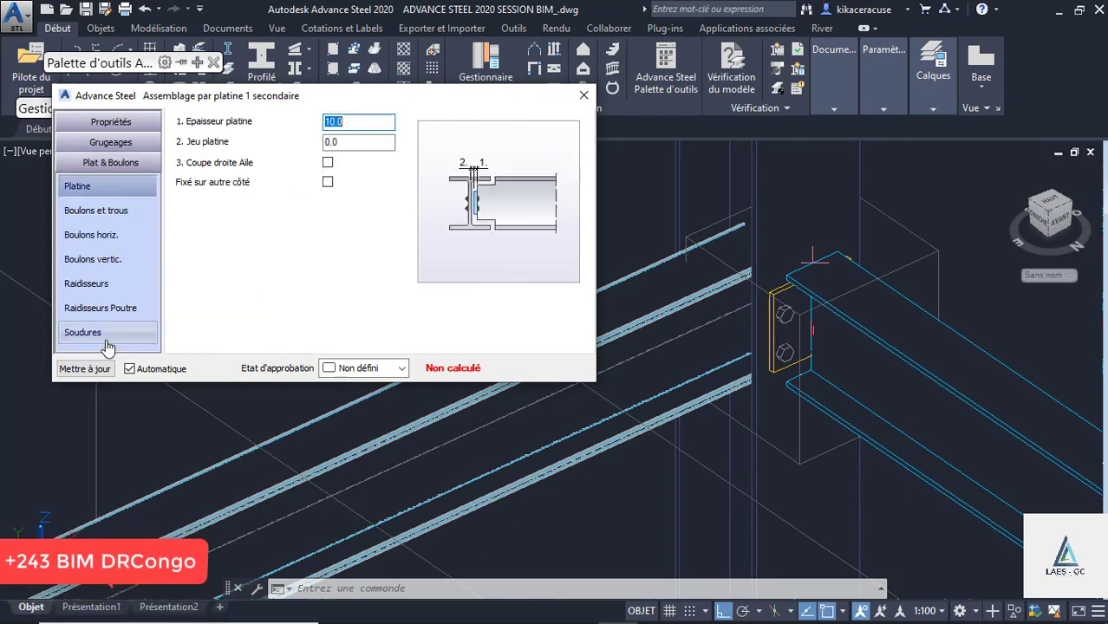
click(87, 213)
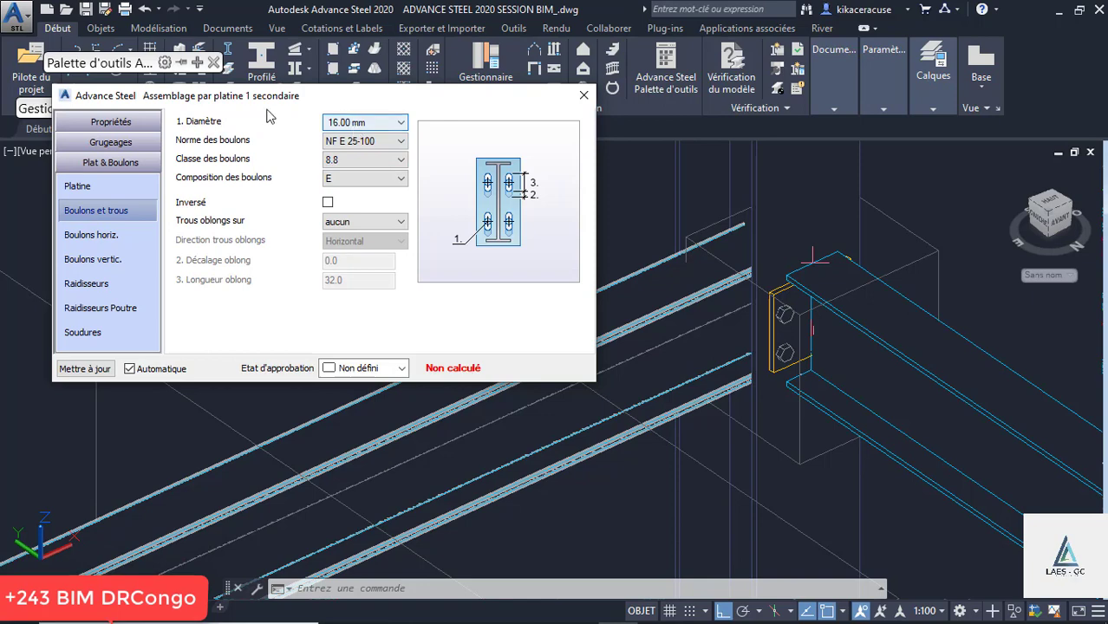
Step: Set the horizontal bolt layout's Débord supérieur and Débord inférieur to 50
click(95, 237)
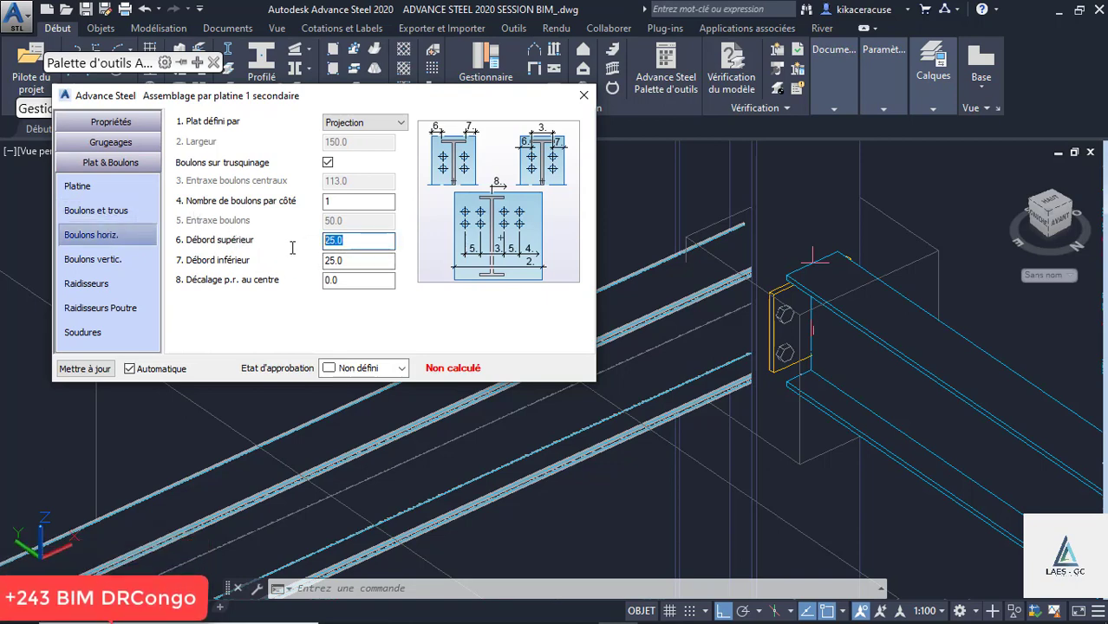
text(50)
click(376, 263)
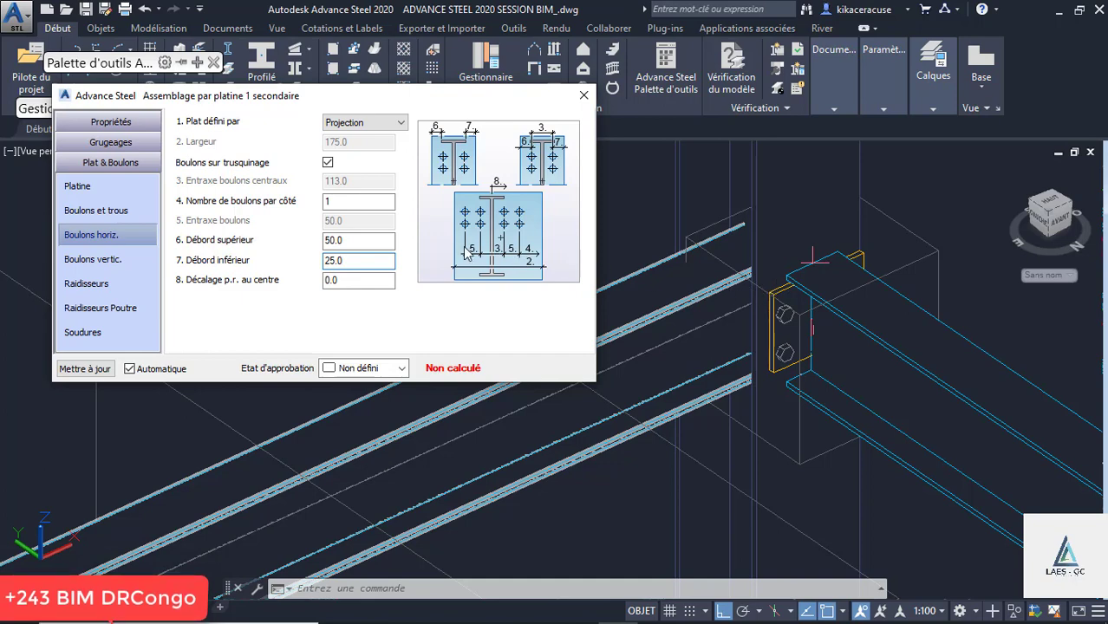
drag(340, 258, 280, 264)
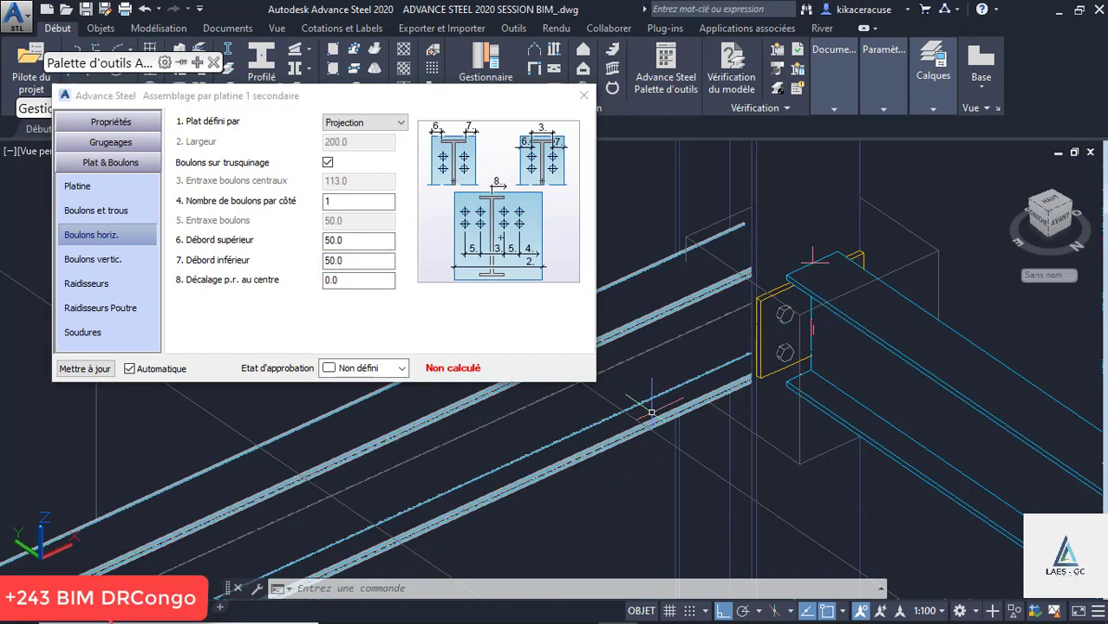
Step: Return both Débord supérieur and Débord inférieur of the end plate to 25
drag(346, 240, 268, 240)
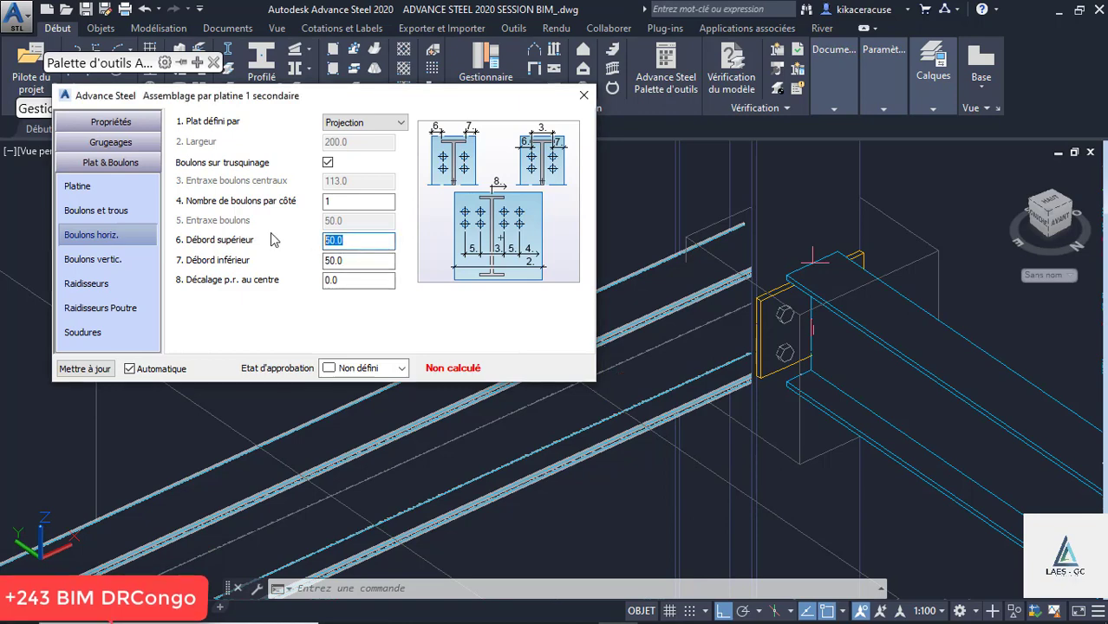
text(25)
key(Tab)
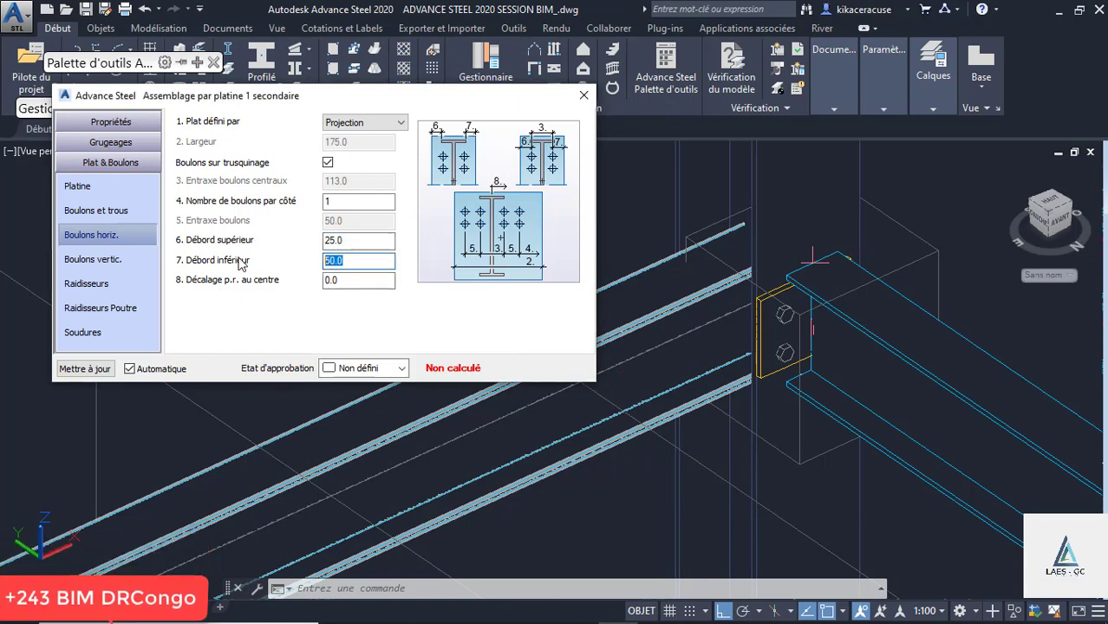
text(25)
click(348, 278)
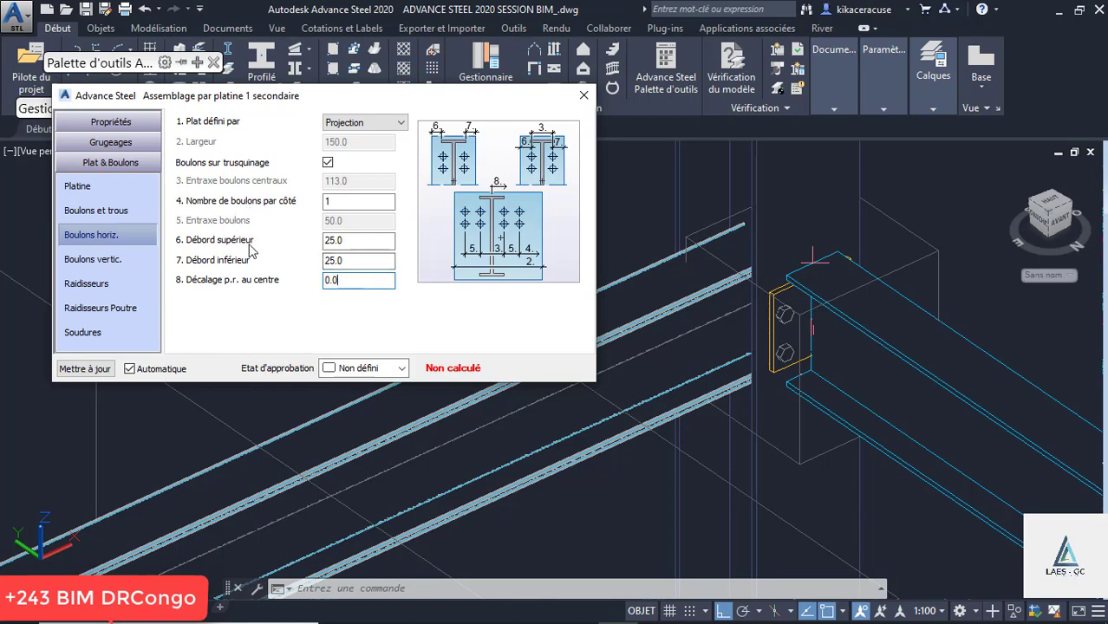
Step: Set the number of bolt lines in Groupe 1 of the vertical bolt layout to 3
click(90, 258)
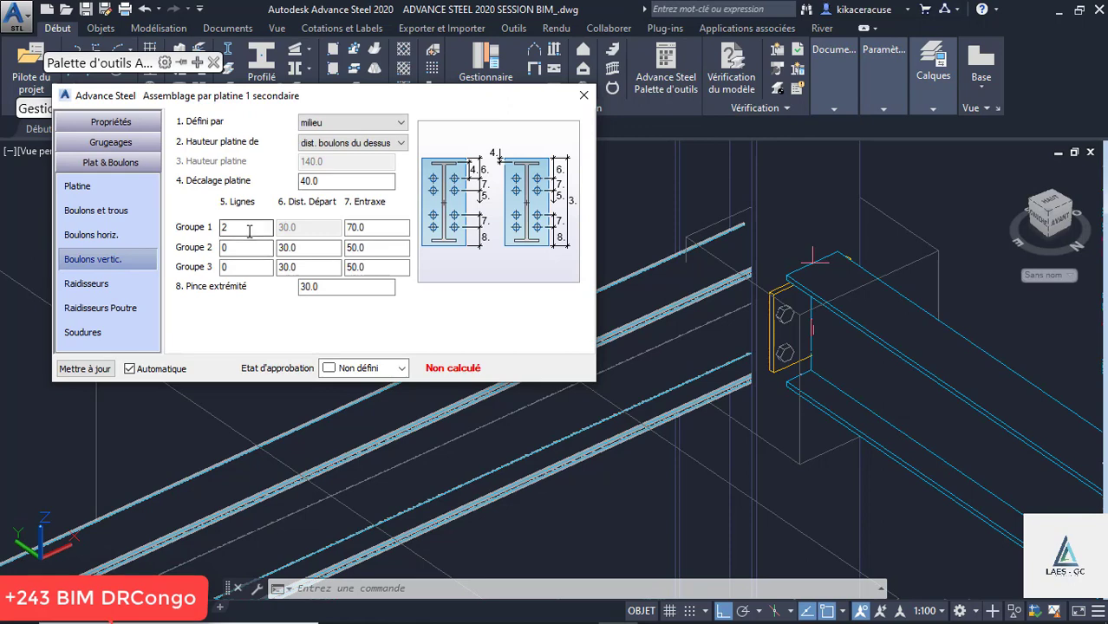
click(403, 248)
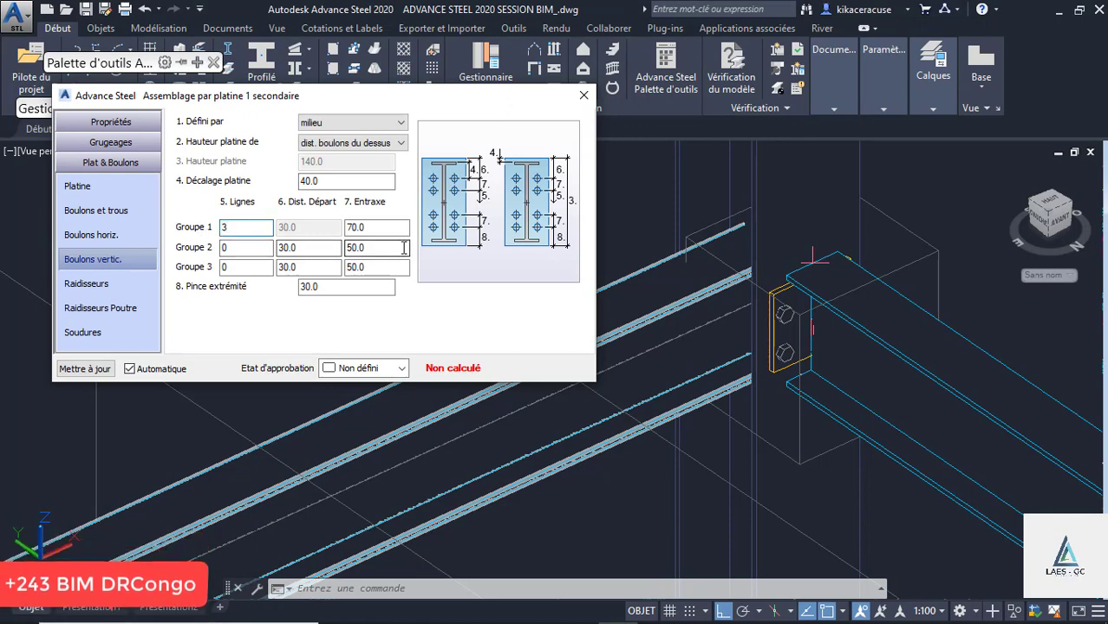
scroll(797, 325, up, 3)
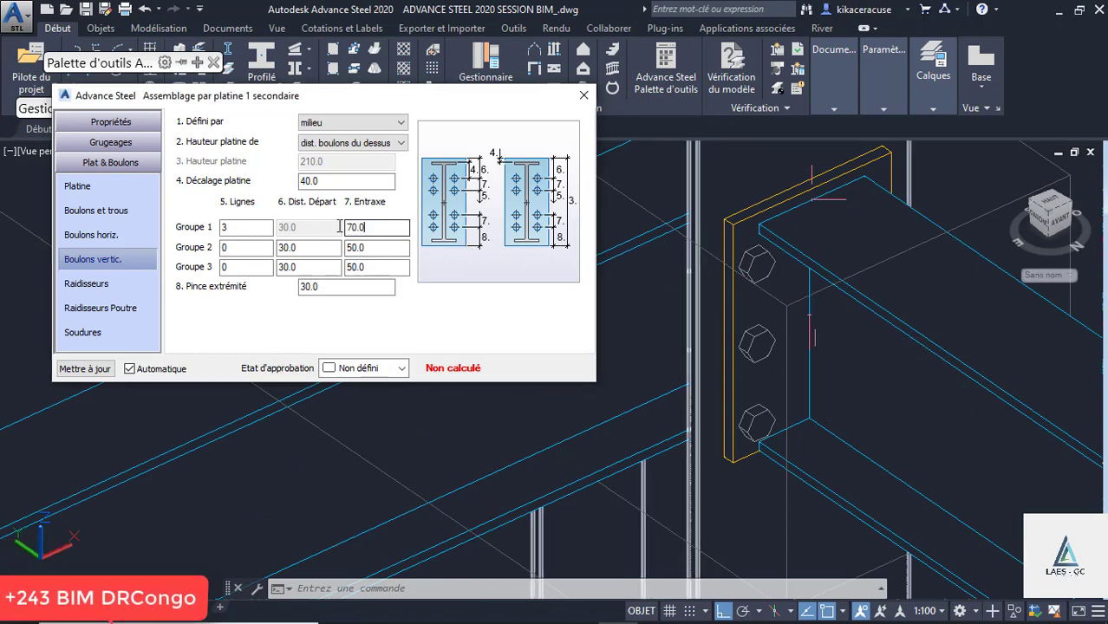
Step: Try Groupe 1 vertical bolt spacings (Entraxe) of 60 and 100
text(60)
click(373, 247)
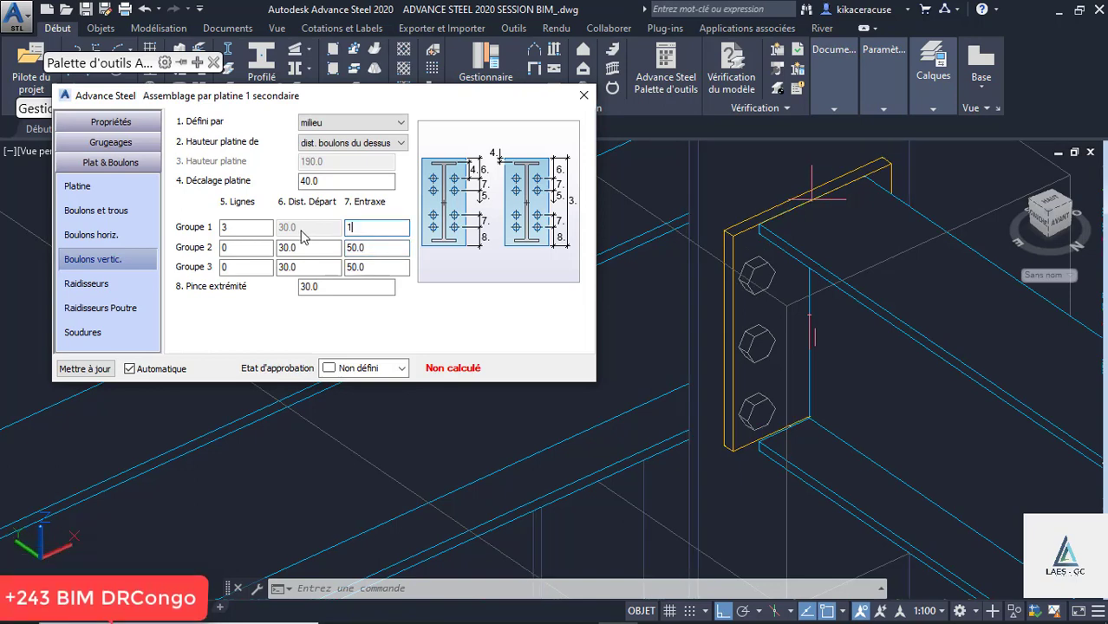
text(100)
click(377, 247)
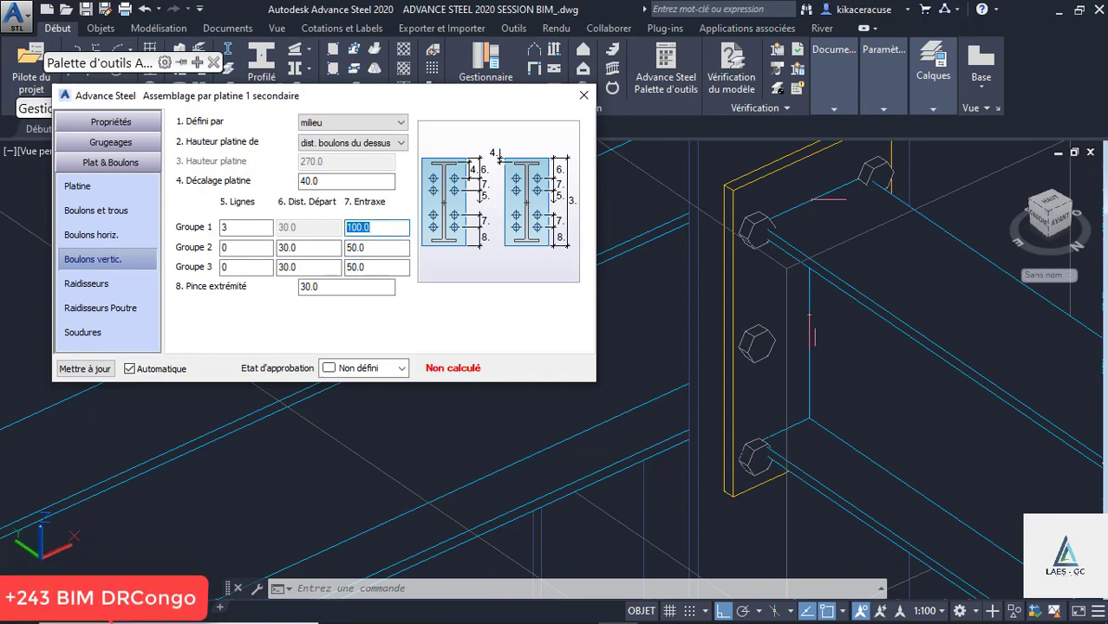
Step: Set the Groupe 1 vertical bolt spacing (Entraxe) to 120 and inspect the bolts' position relative to the beam flanges
text(120)
click(370, 247)
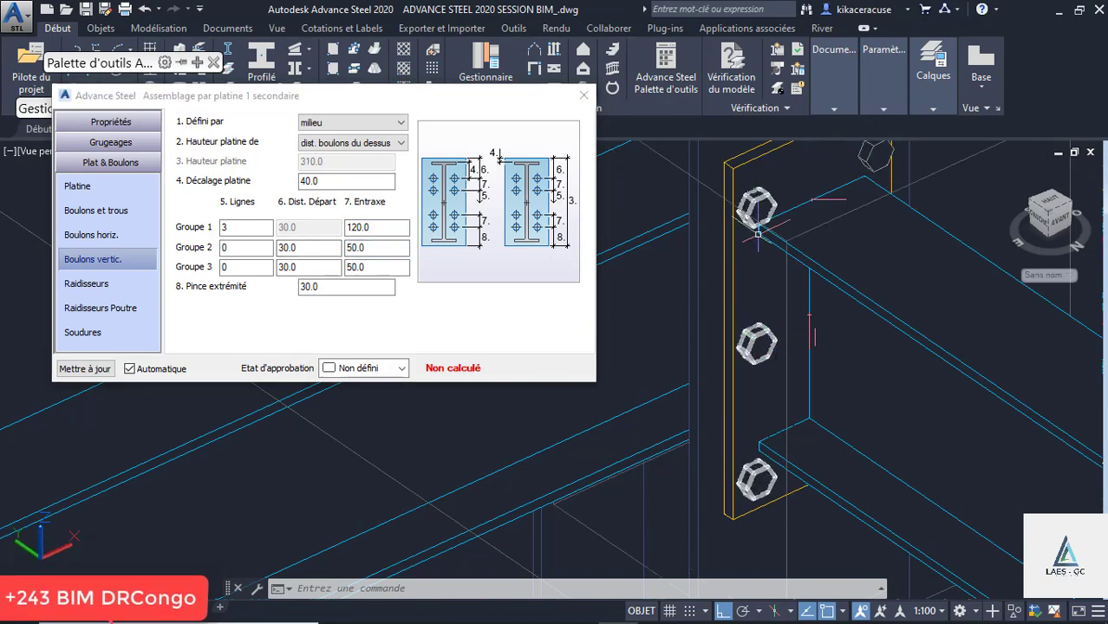
scroll(760, 203, up, 3)
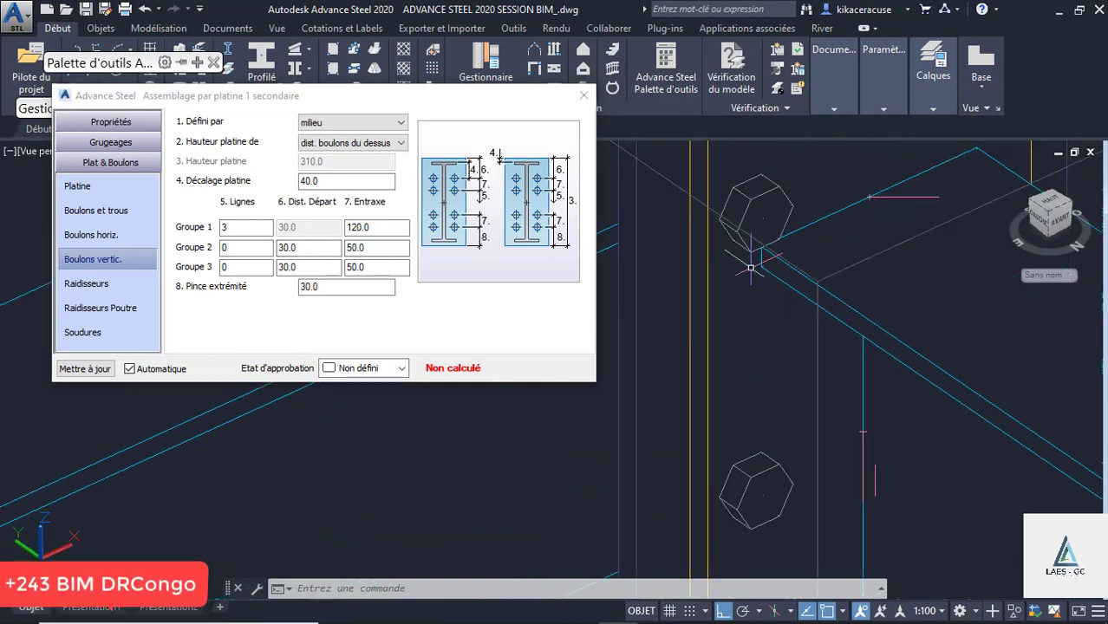
scroll(753, 290, down, 4)
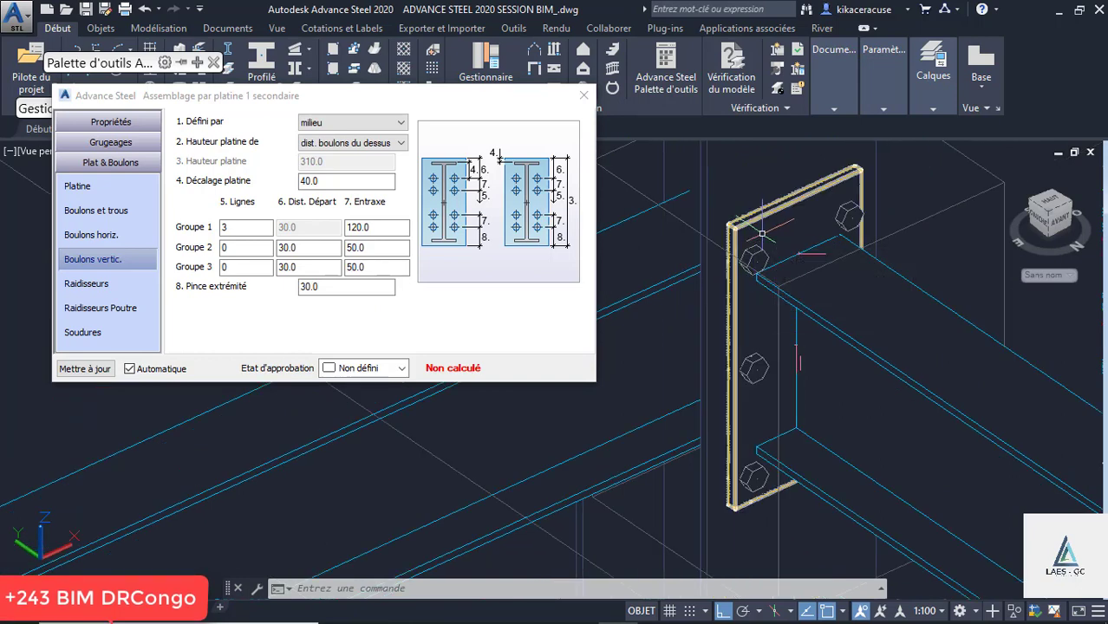
scroll(771, 257, up, 2)
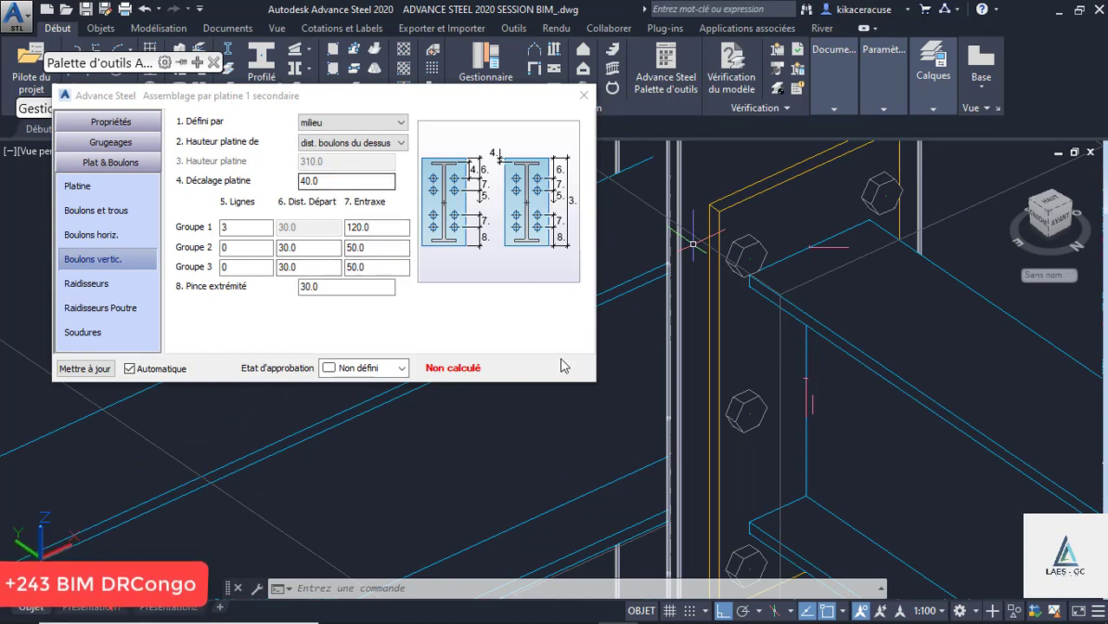
scroll(769, 369, down, 3)
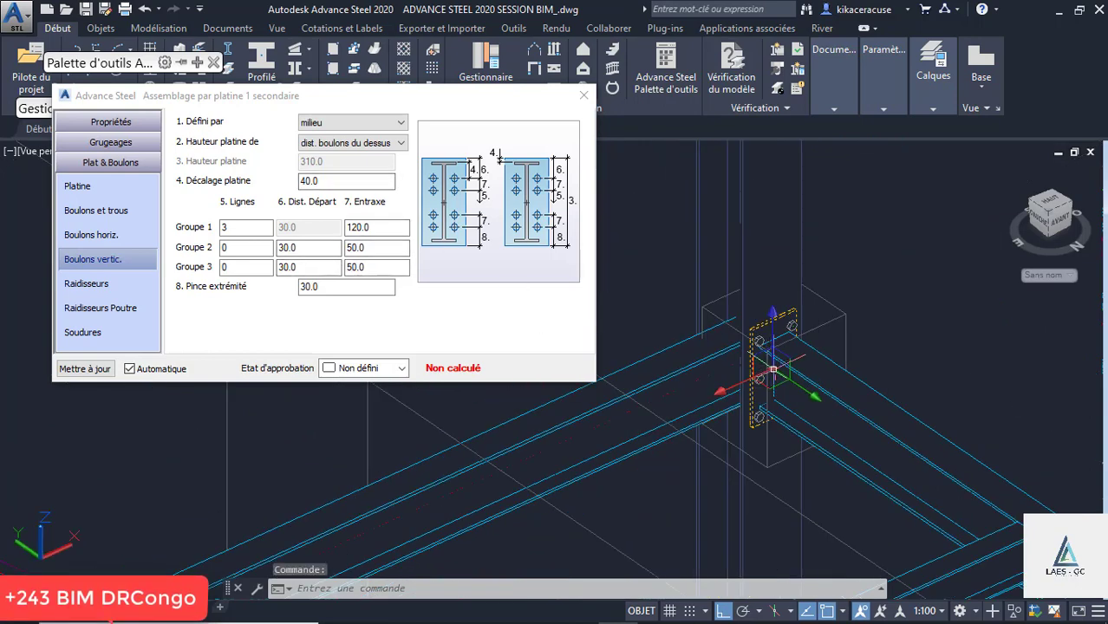
Step: Try a Groupe 1 vertical bolt spacing (Entraxe) of 100 and check the bolts against the beam flanges
shift+middle_drag(812, 394, 737, 390)
scroll(737, 366, up, 2)
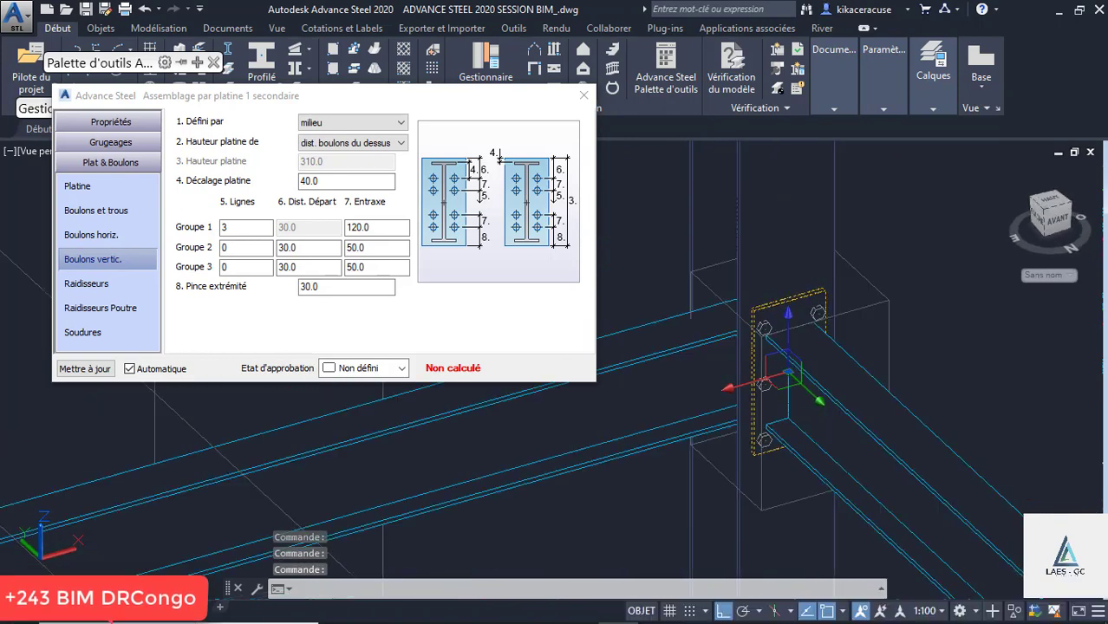
scroll(775, 392, up, 2)
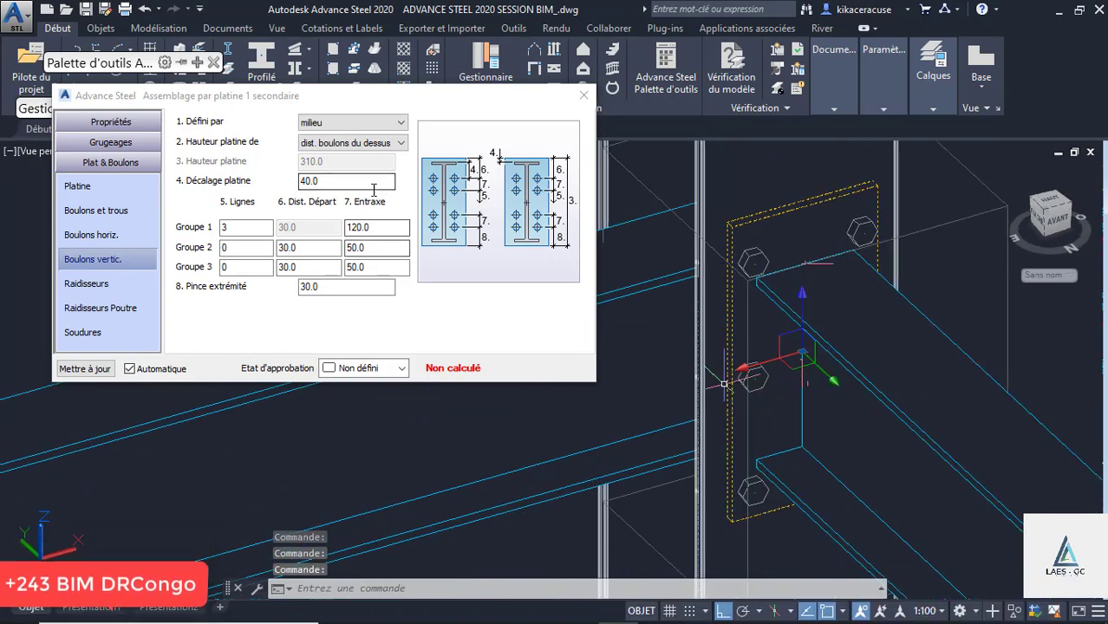
click(297, 228)
text(10)
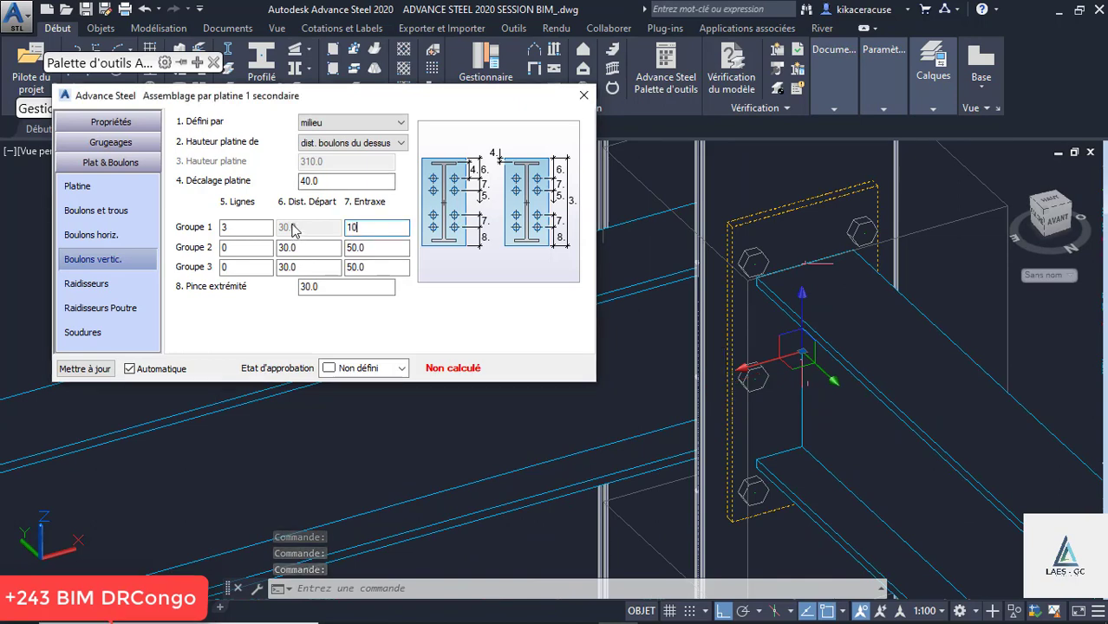
text(0)
click(386, 248)
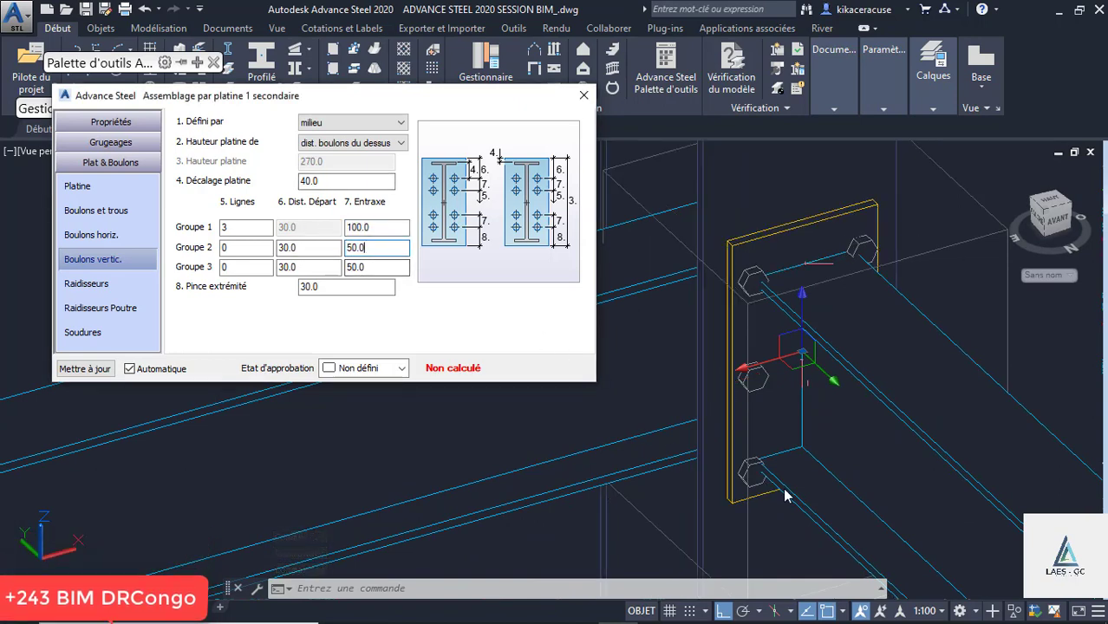
scroll(771, 479, up, 2)
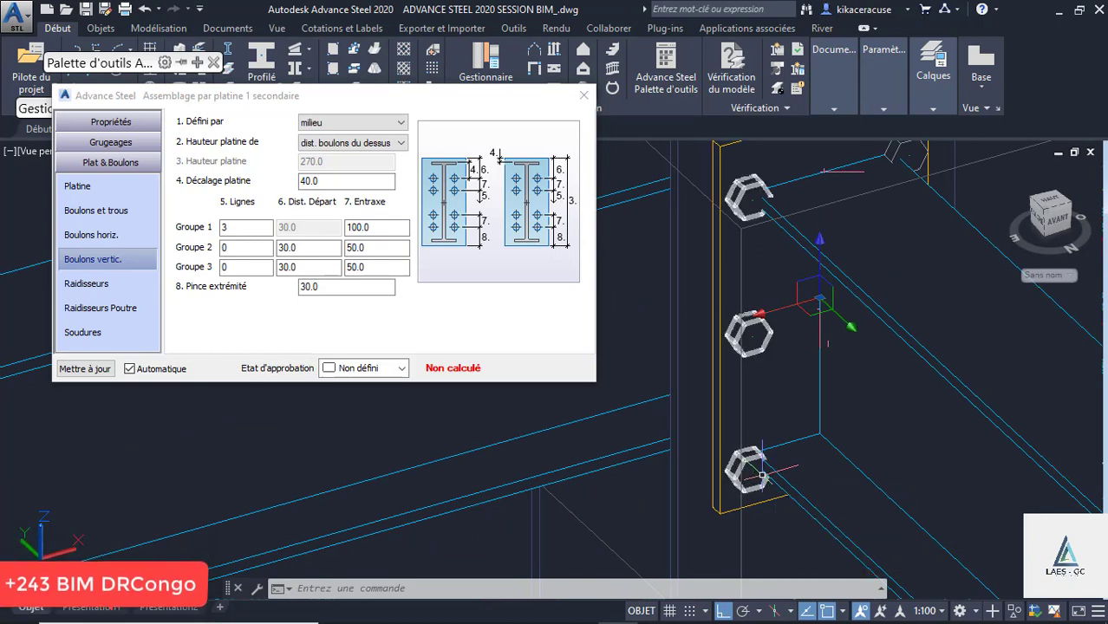
Step: Set the Groupe 1 vertical bolt spacing (Entraxe) to 130 and check that the bolts clear the beam flanges
double_click(368, 225)
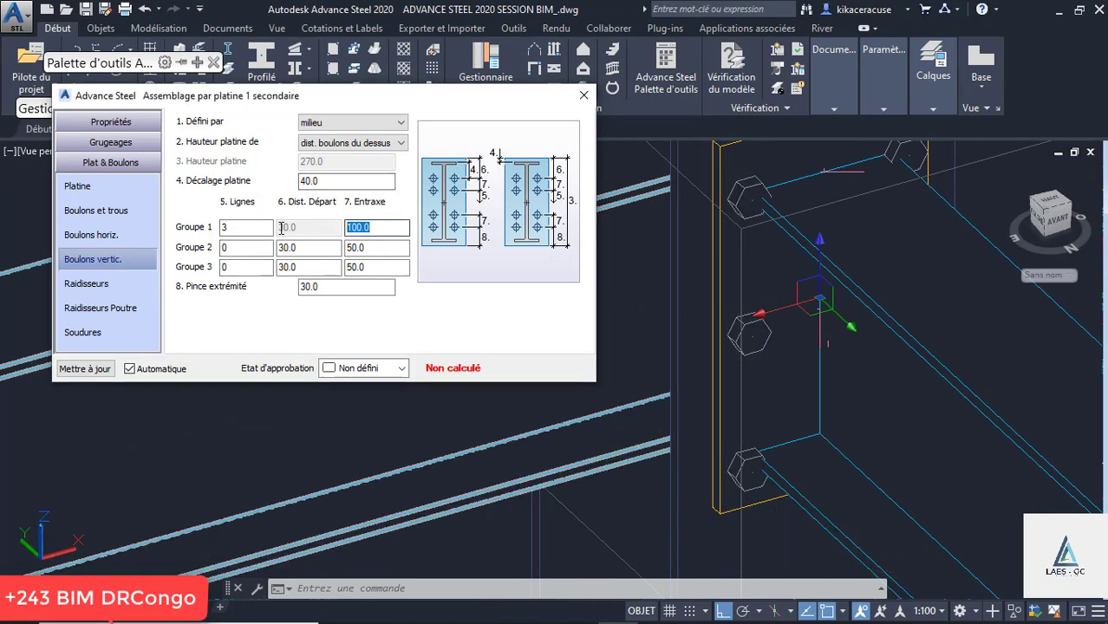
text(130)
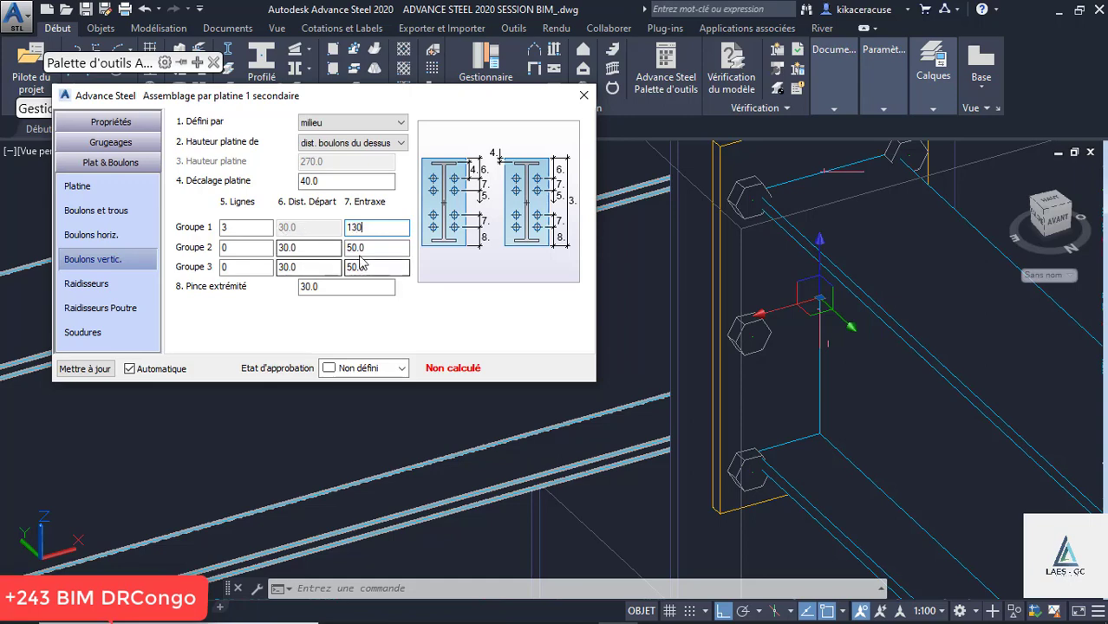
key(Tab)
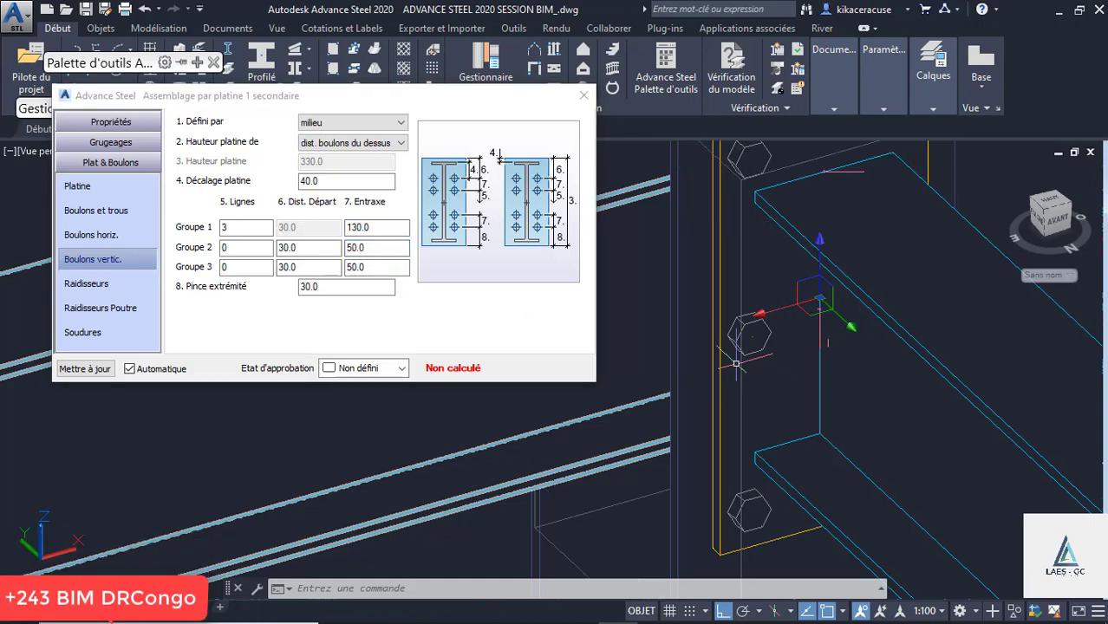
scroll(755, 366, down, 2)
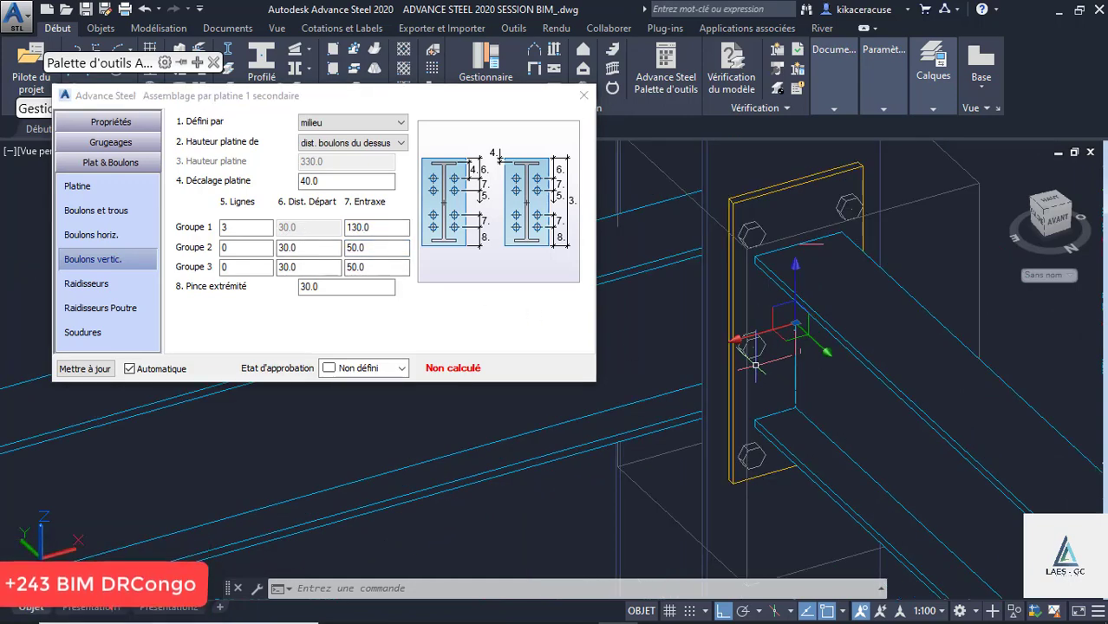
scroll(784, 364, up, 2)
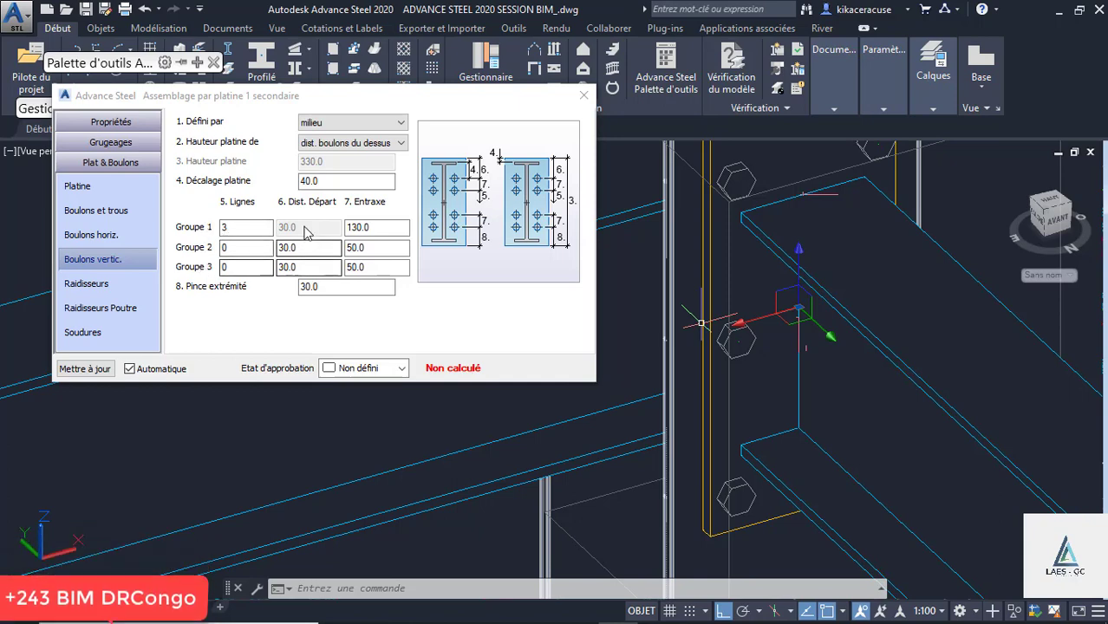
click(383, 231)
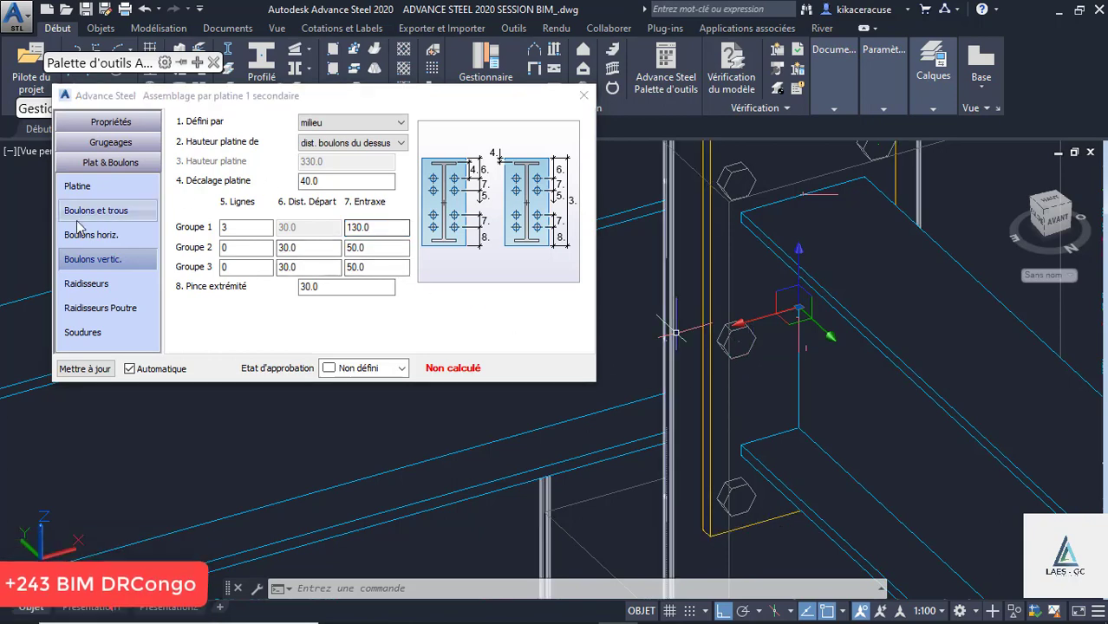
Step: Review the end plate's horizontal bolt layout and its bolt and hole settings, and close the connection properties
click(115, 242)
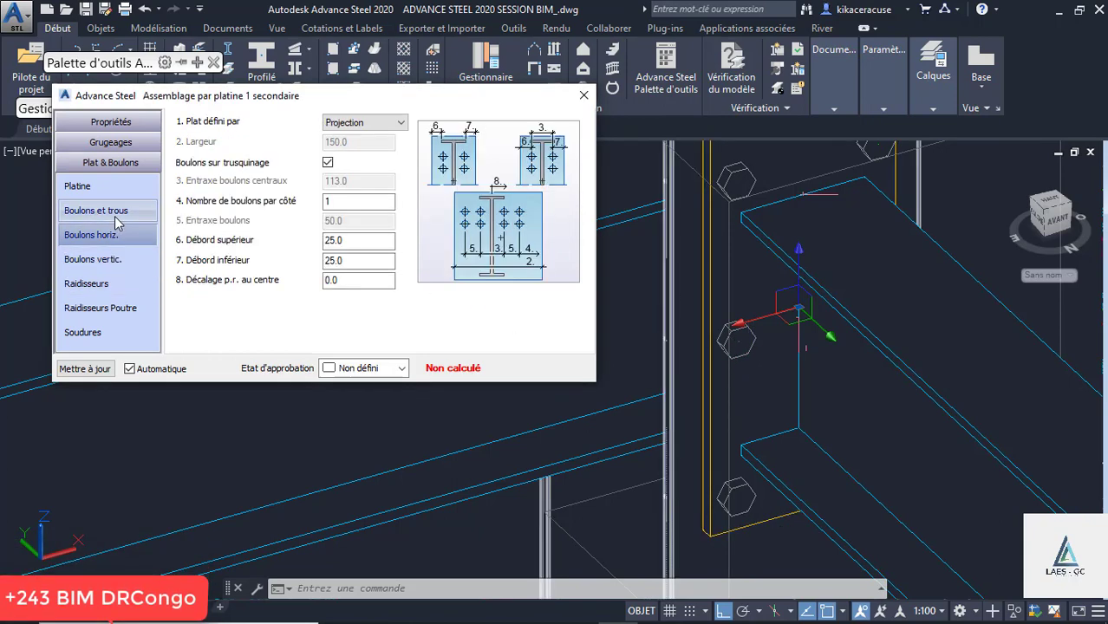
click(115, 217)
scroll(780, 353, down, 3)
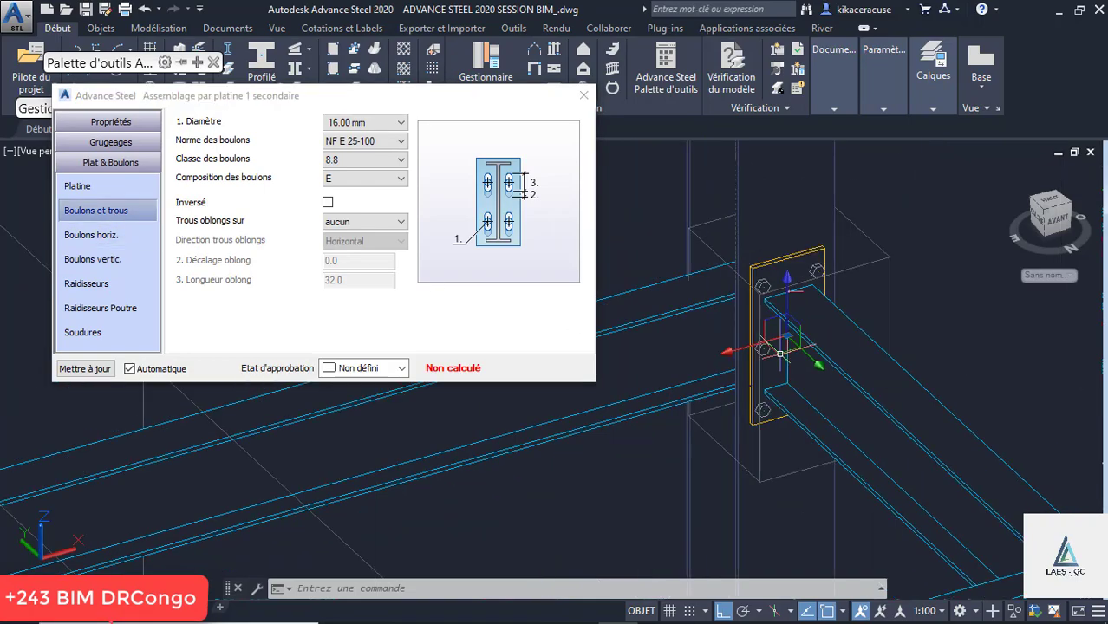
mouse_move(819, 338)
shift+middle_down()
mouse_move(838, 262)
mouse_move(830, 356)
shift+middle_up()
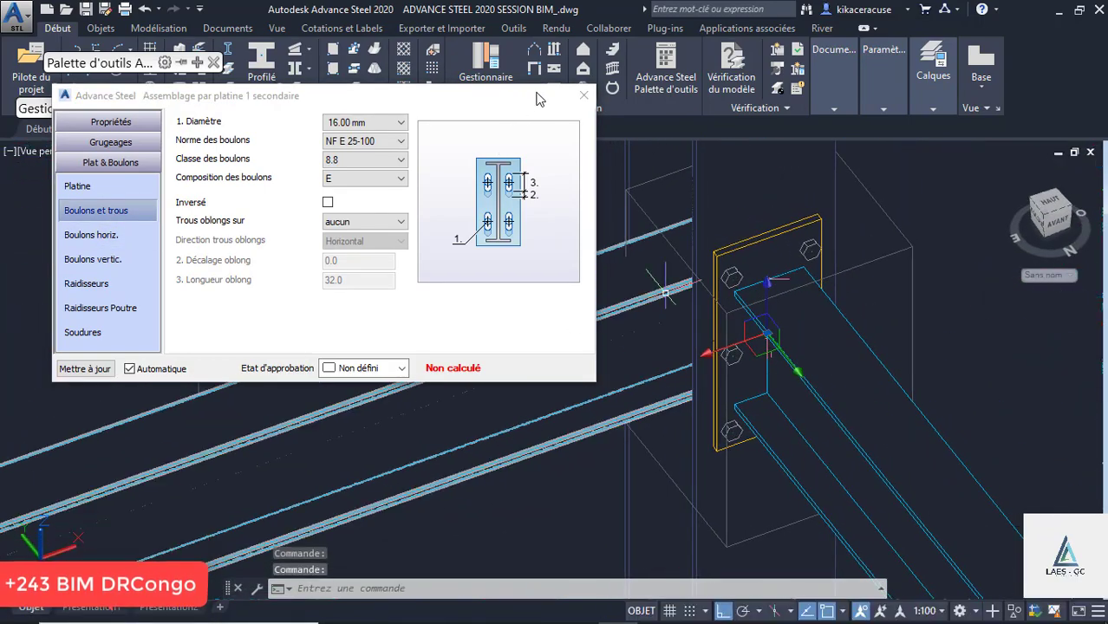
click(583, 102)
Step: Begin a multiple connection transfer using the adjusted beam-to-column end plate connection as the reference
scroll(607, 260, down, 3)
scroll(537, 269, up, 4)
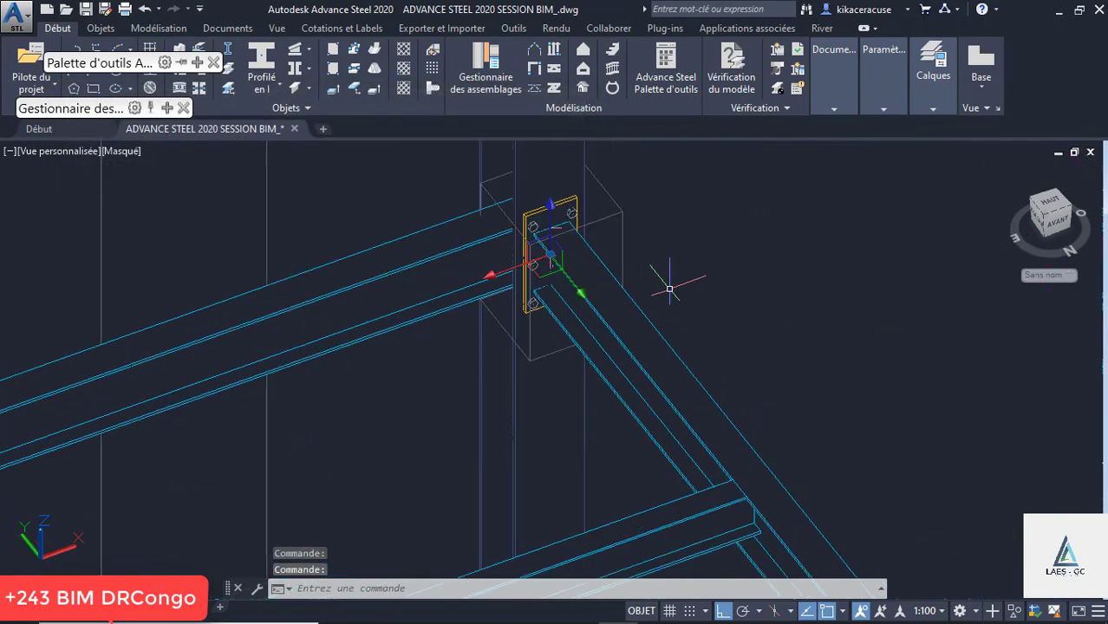
scroll(520, 292, down, 3)
scroll(520, 291, up, 1)
mouse_move(73, 91)
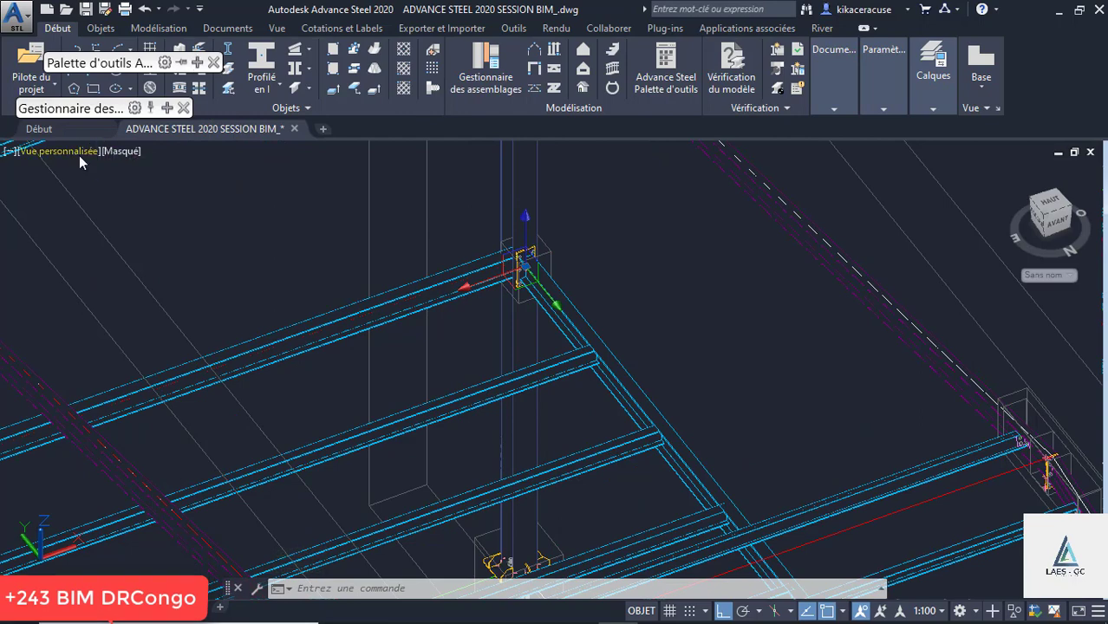
mouse_move(210, 65)
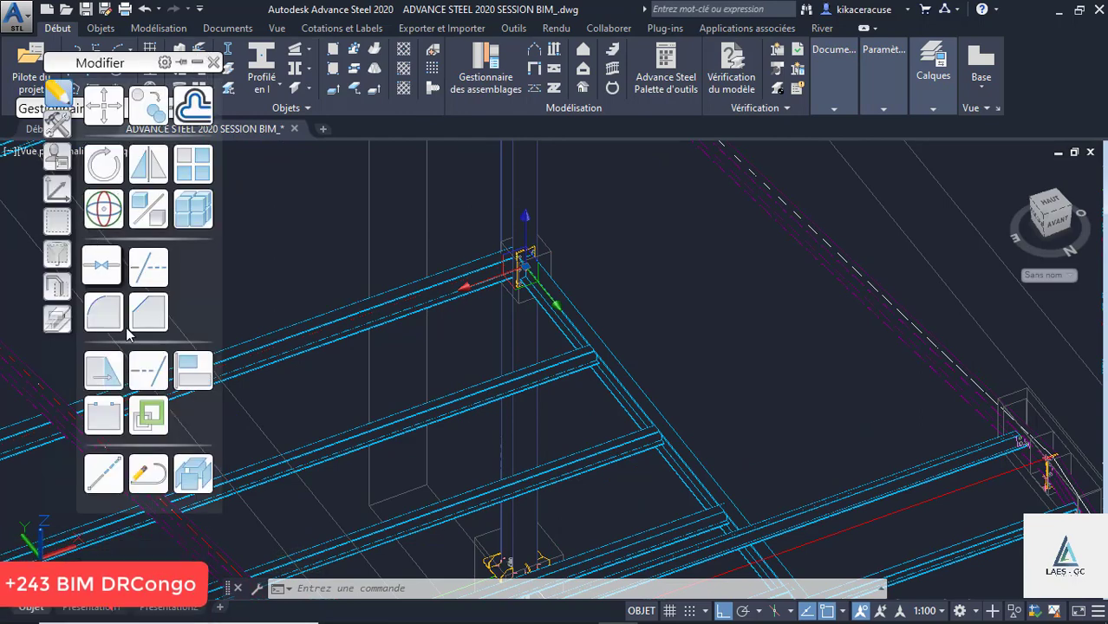
click(58, 127)
click(160, 319)
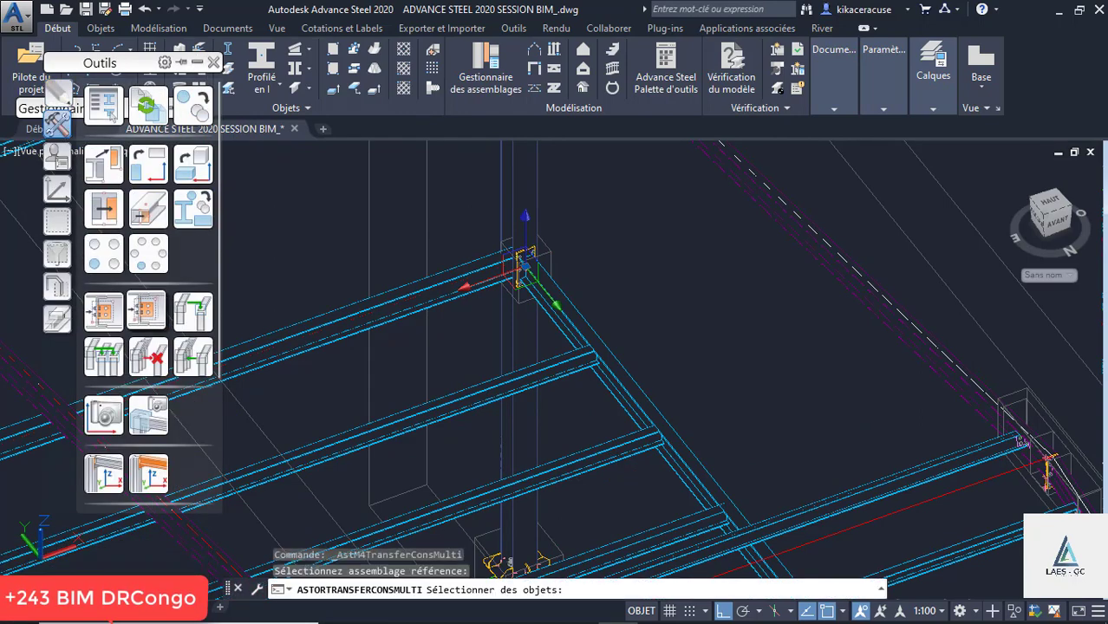
click(518, 258)
Step: Select the three other columns supporting the floor as the first set of members matching the reference connection
scroll(588, 222, down, 5)
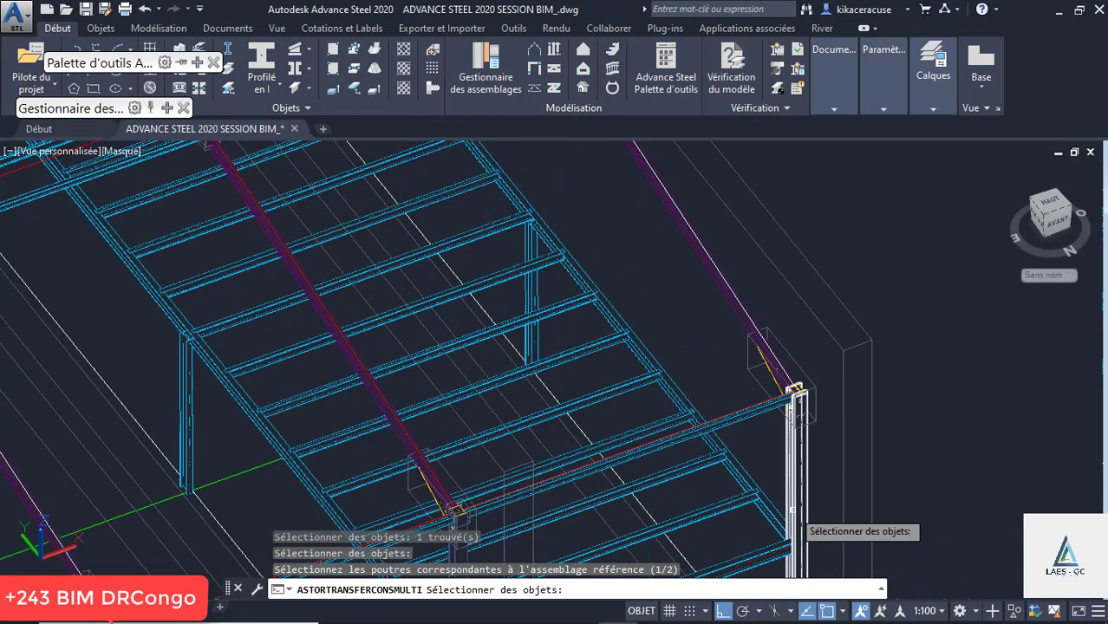
click(793, 394)
scroll(780, 382, down, 3)
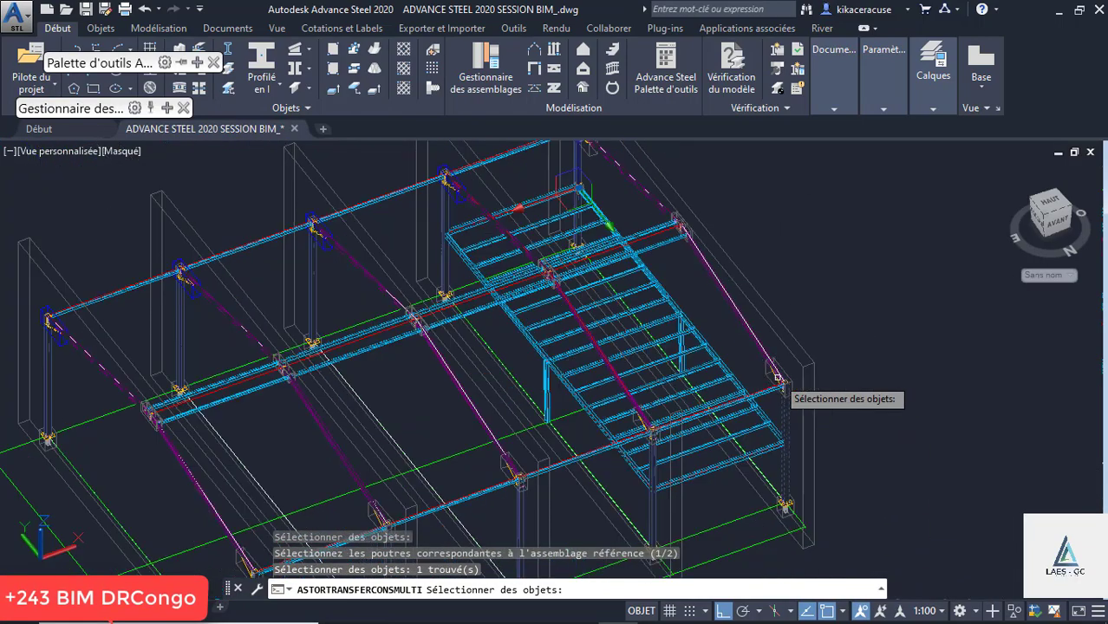
click(657, 515)
scroll(374, 213, up, 2)
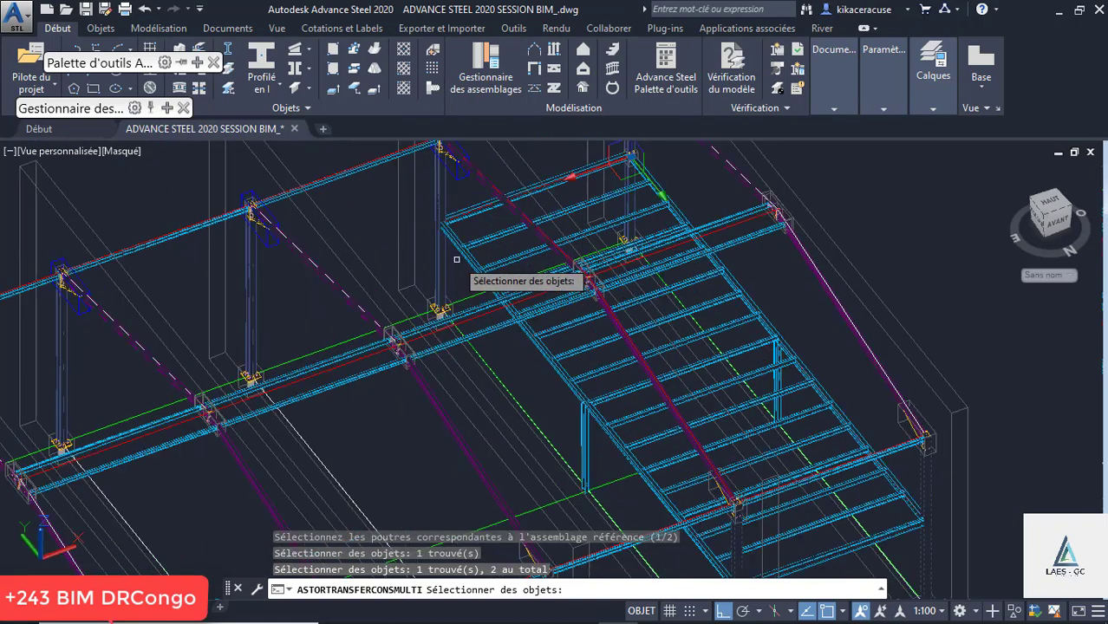
click(414, 244)
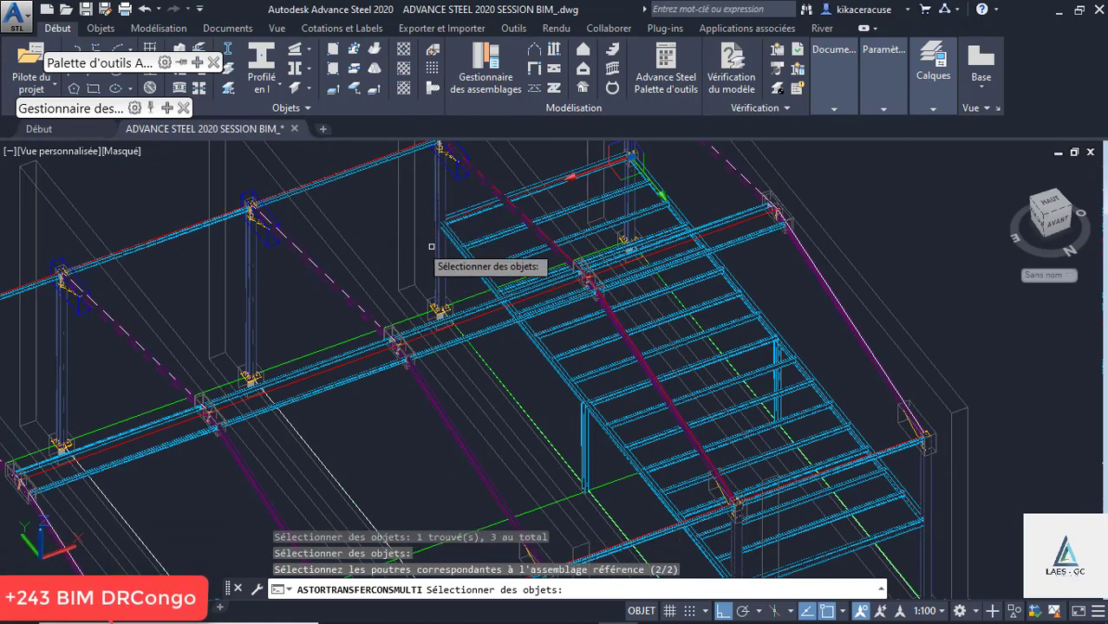
Step: Select the floor's two long edge beams as the second set of matching members and complete the connection transfer
scroll(461, 188, up, 2)
click(433, 260)
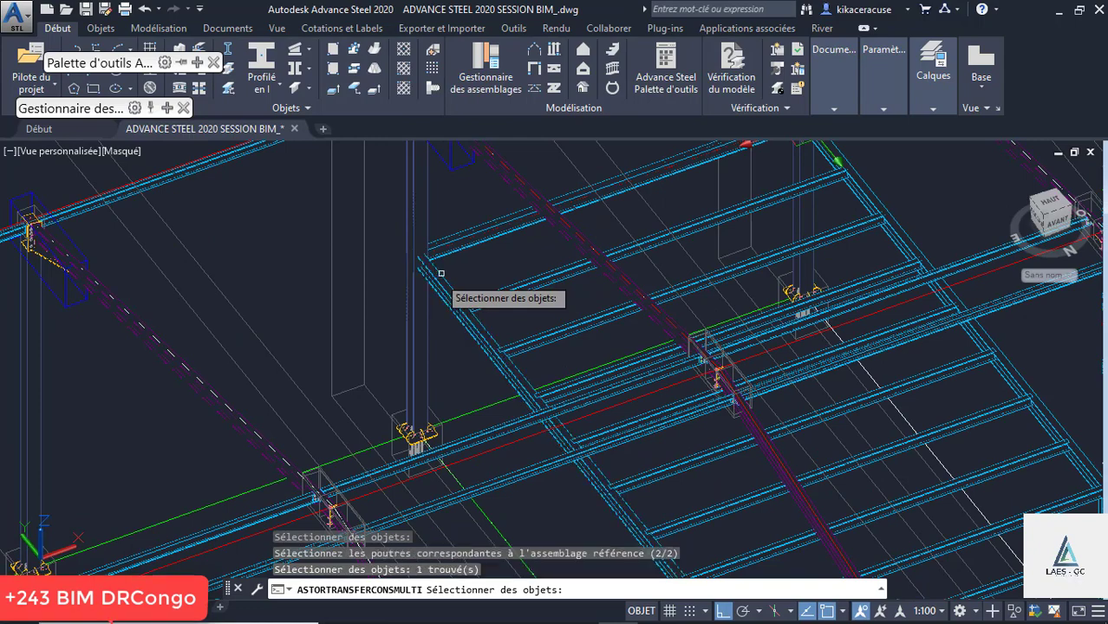
click(780, 256)
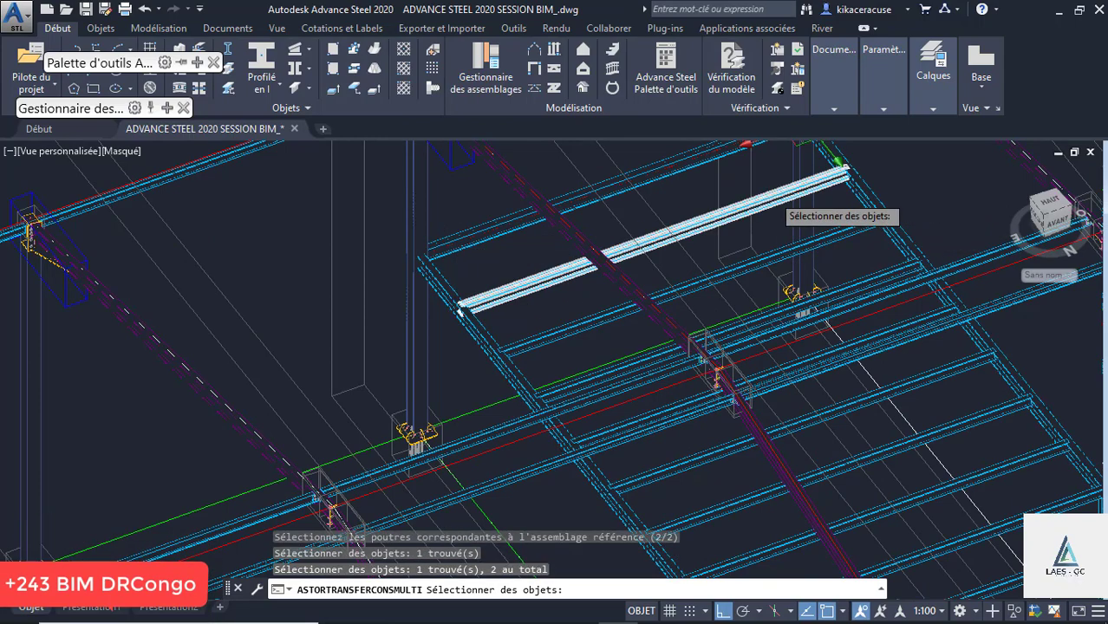
scroll(772, 194, down, 3)
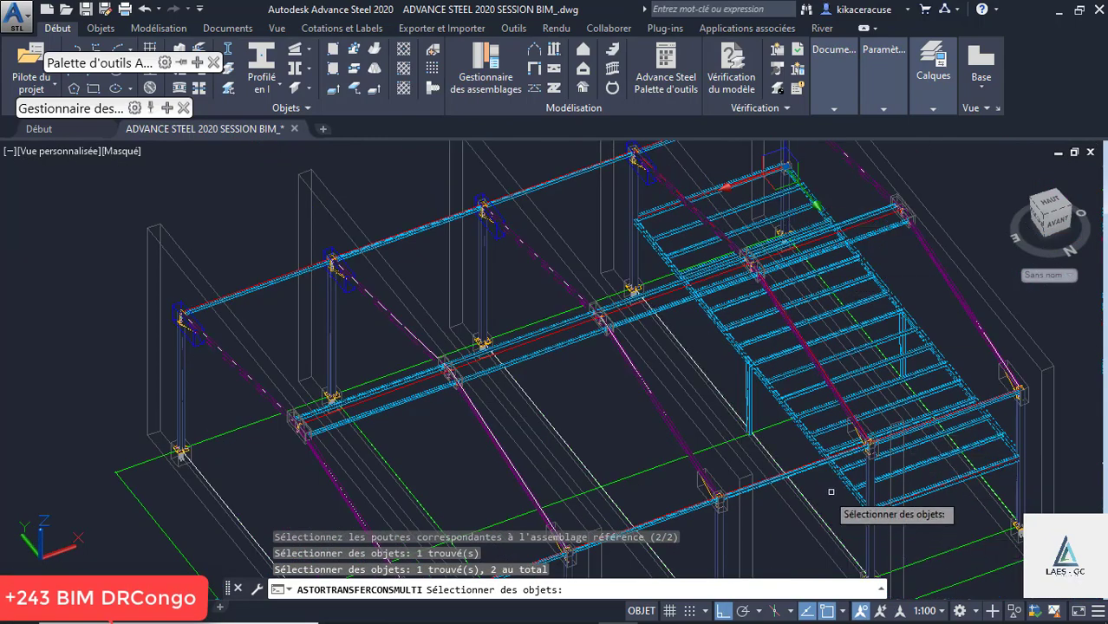
scroll(1042, 462, up, 3)
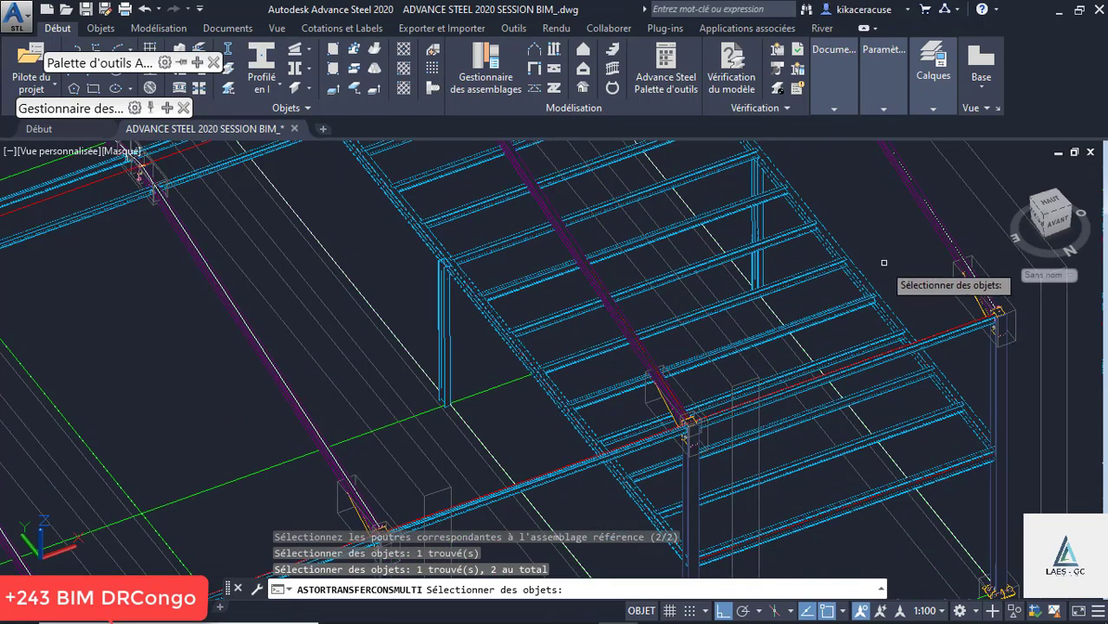
key(Return)
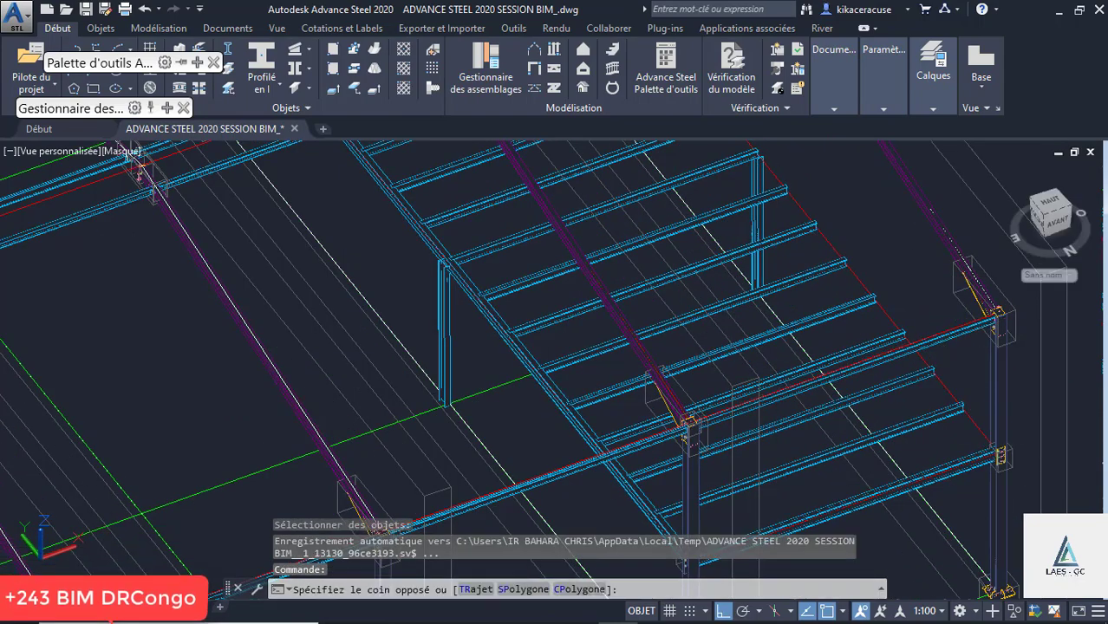
Step: Inspect the transferred end plate connections at the floor's columns and undo the multiple connection transfer
click(1032, 450)
scroll(583, 364, down, 5)
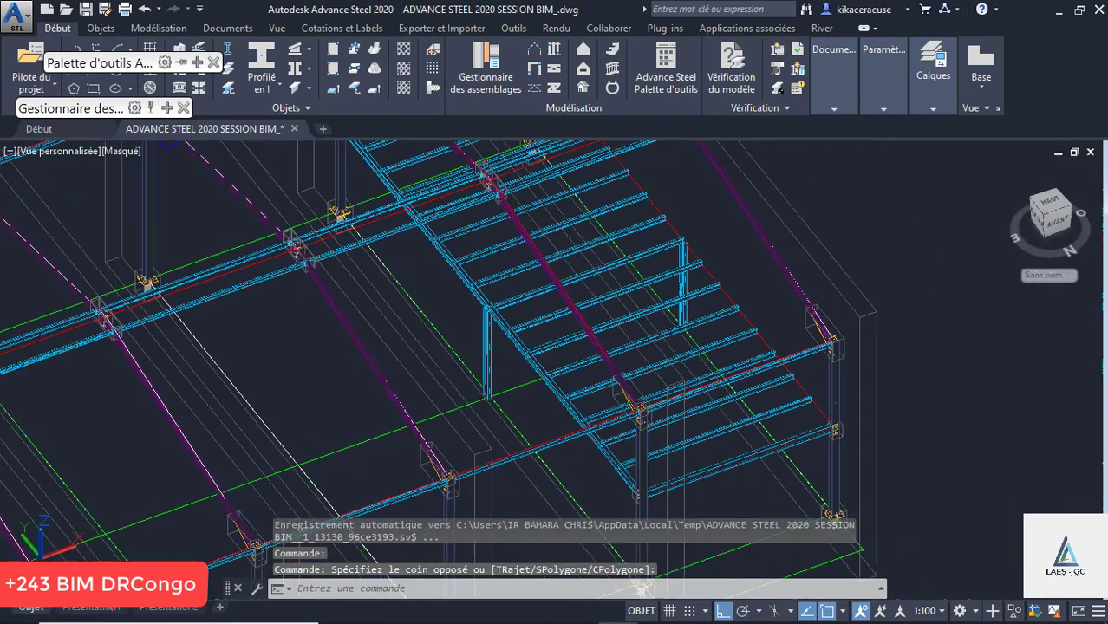
scroll(536, 184, up, 5)
scroll(538, 184, up, 2)
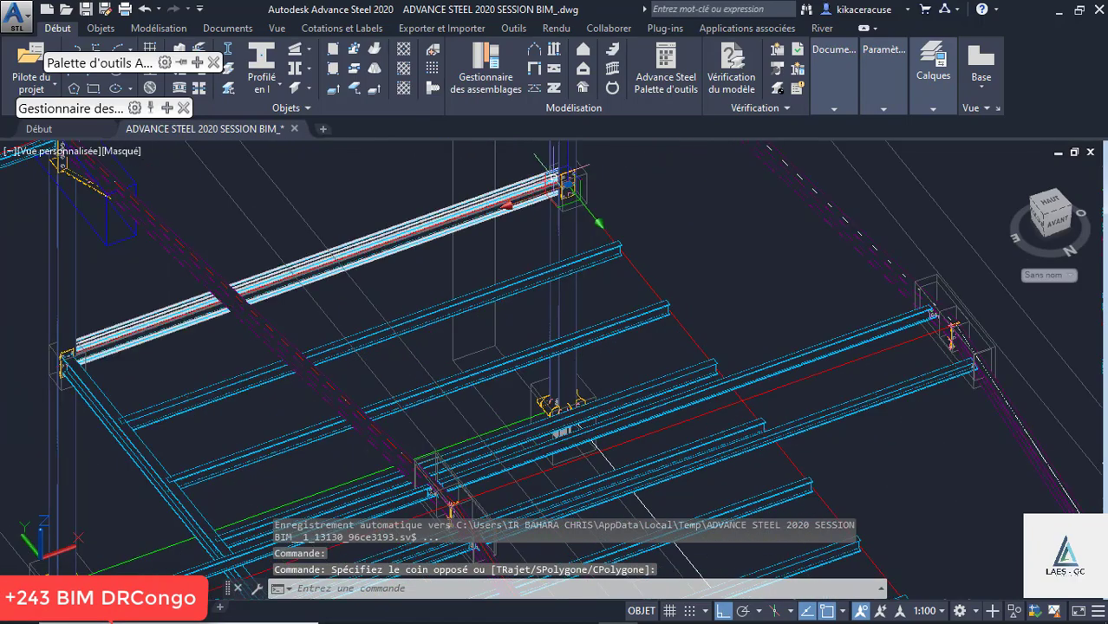
scroll(35, 320, up, 5)
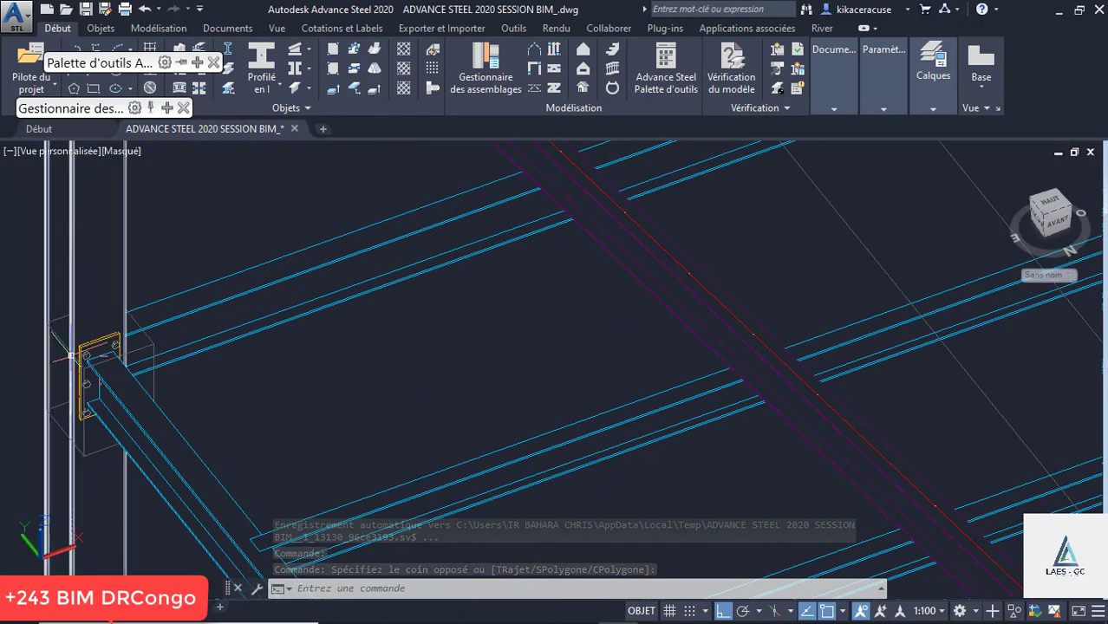
click(145, 10)
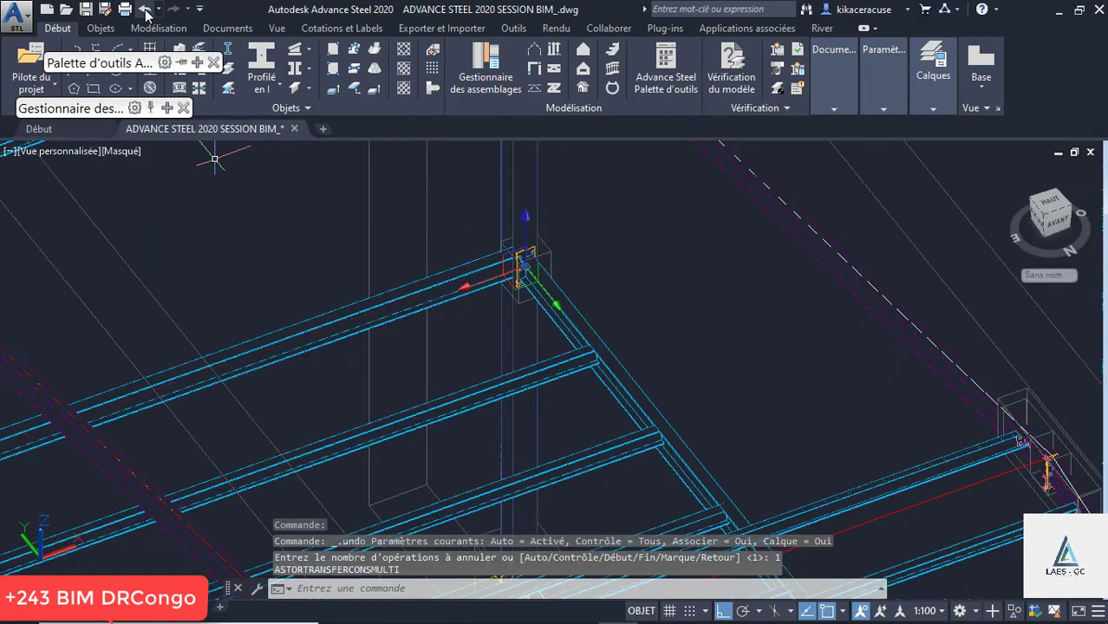
Step: Restart the multiple connection transfer with the adjusted end plate connection at the floor's rear outer corner as the reference
scroll(550, 233, down, 6)
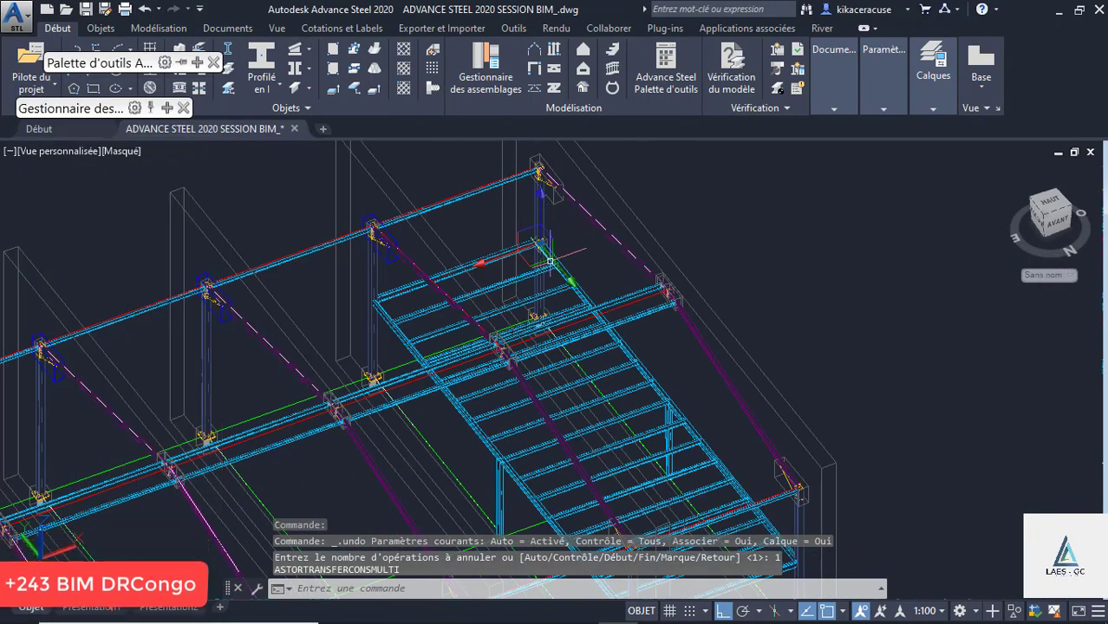
scroll(554, 253, up, 3)
mouse_move(181, 67)
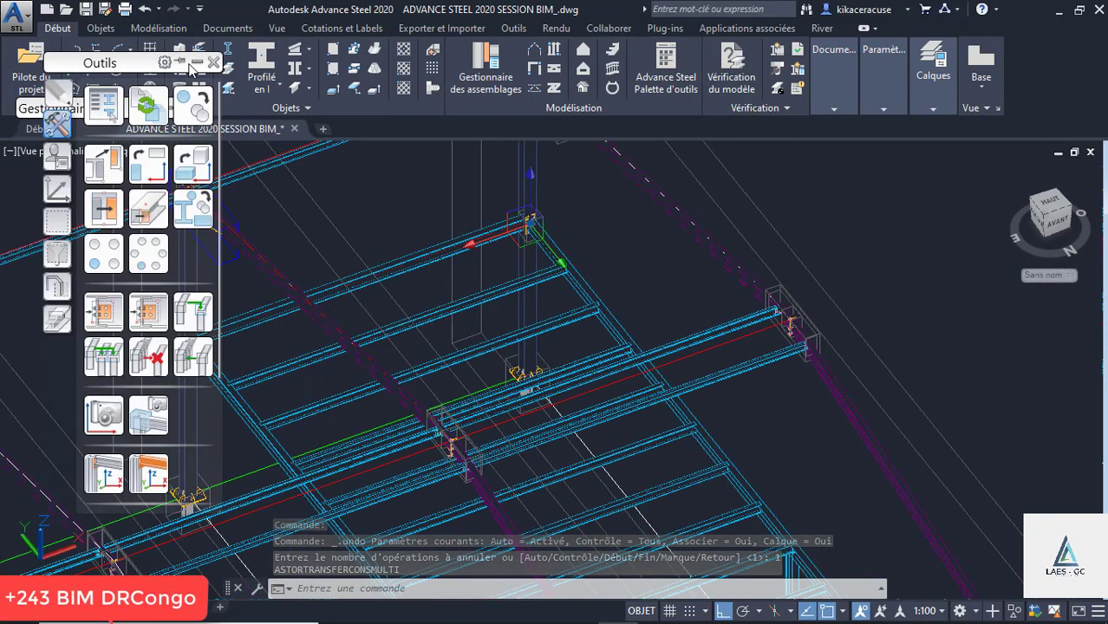
click(149, 310)
scroll(538, 229, up, 5)
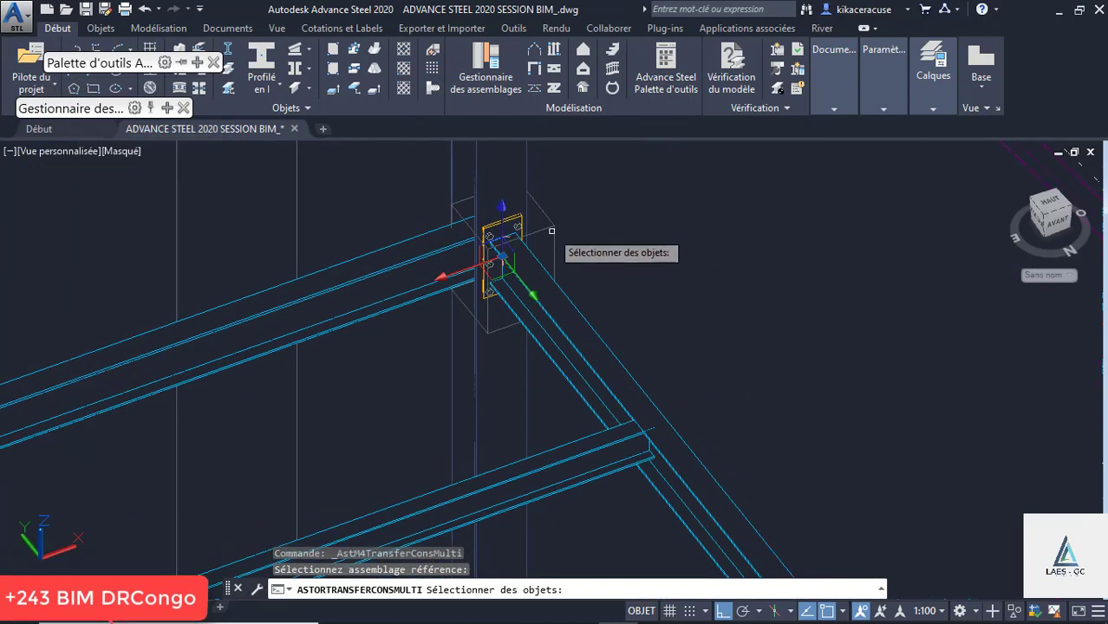
Step: Select the two columns at the floor's front end as the first set of members matching the reference connection
scroll(609, 194, down, 6)
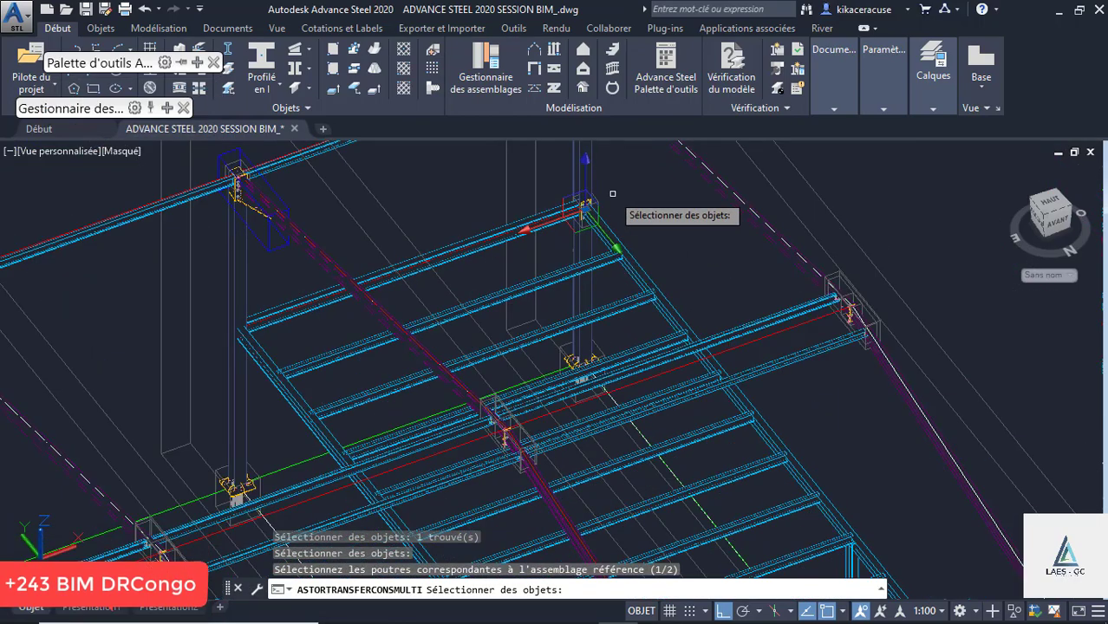
scroll(756, 404, up, 5)
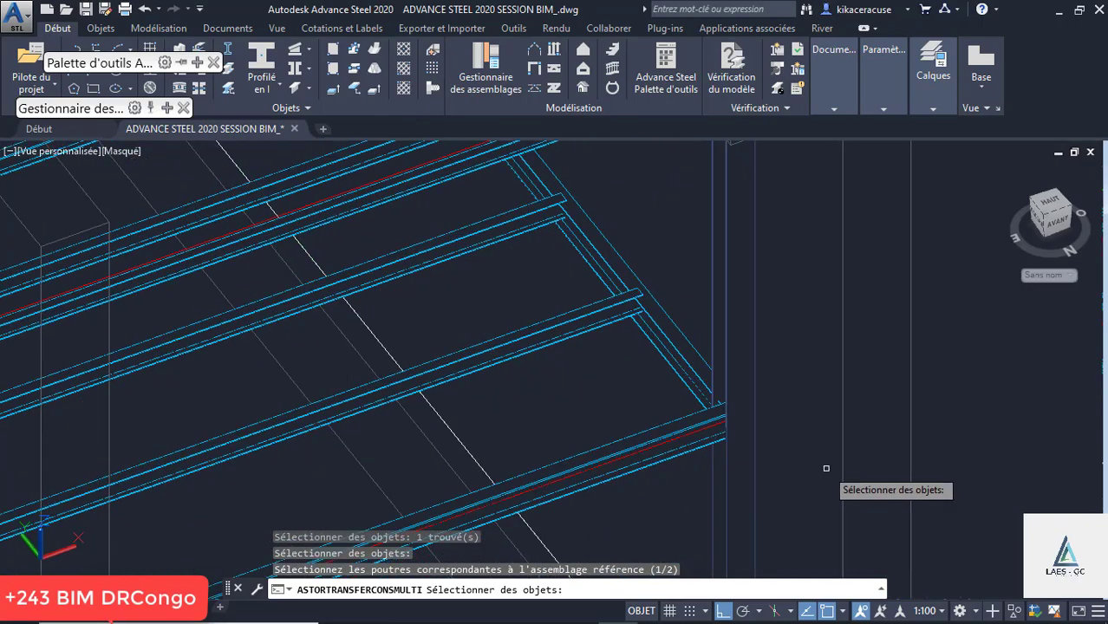
scroll(780, 429, down, 5)
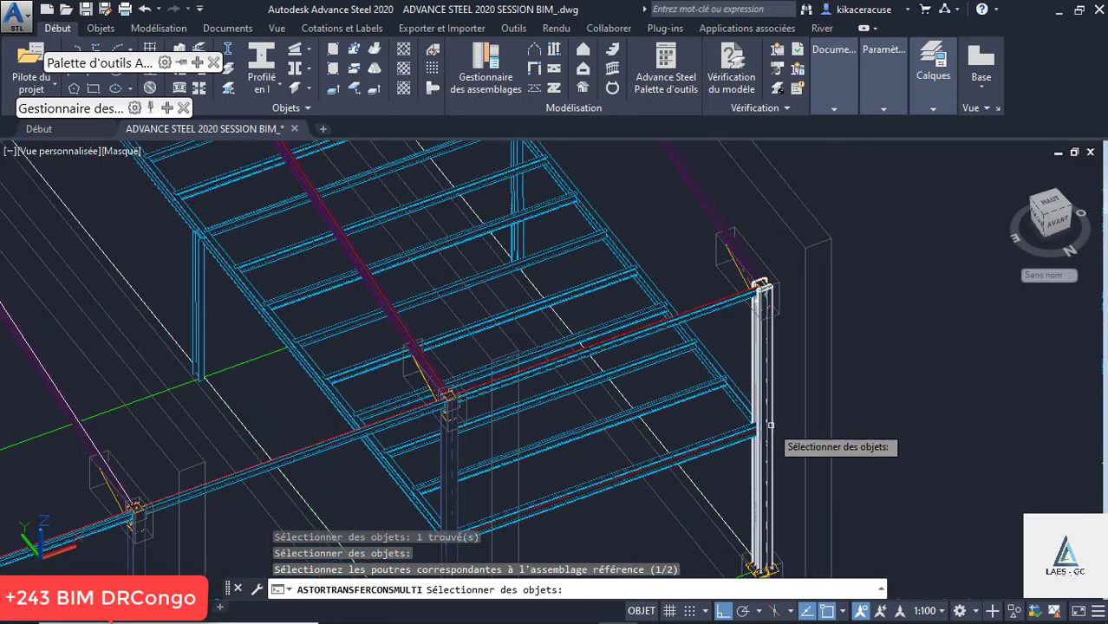
click(768, 426)
scroll(728, 347, down, 5)
scroll(643, 441, up, 4)
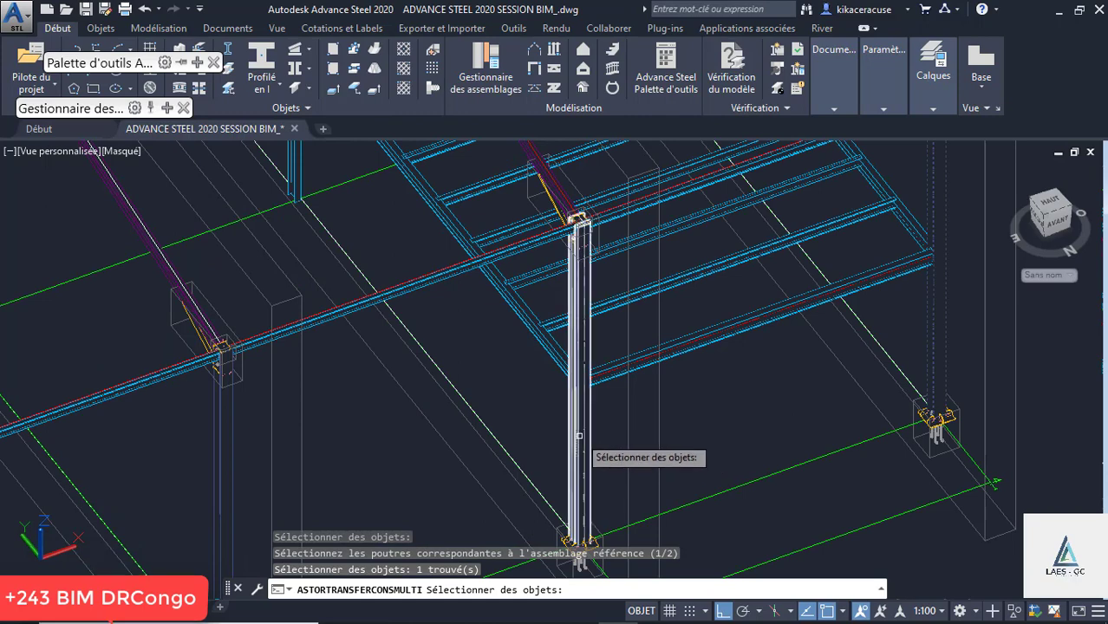
click(579, 435)
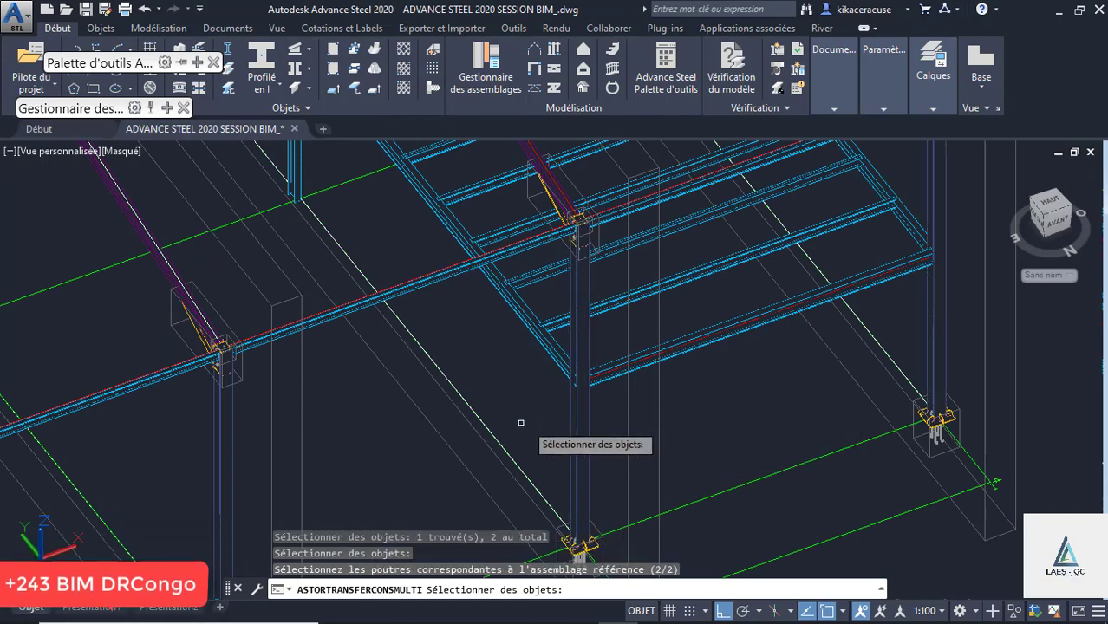
Step: Select the floor's inner long edge beam as the second matching member, complete the transfer and check the front columns
click(573, 386)
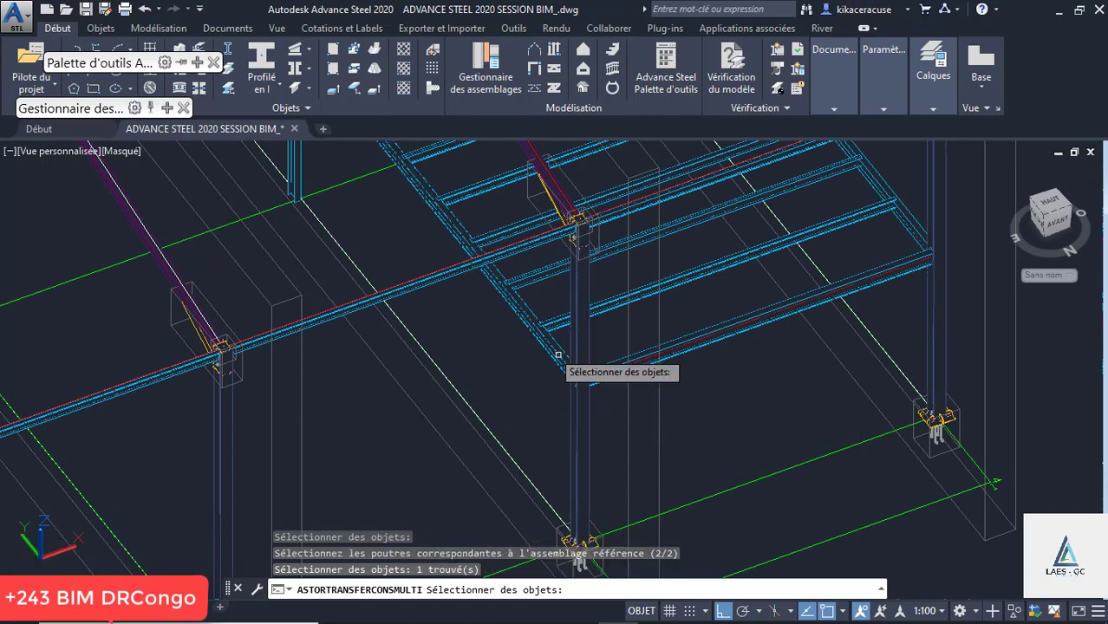
scroll(878, 401, down, 3)
scroll(887, 356, up, 3)
scroll(887, 356, up, 2)
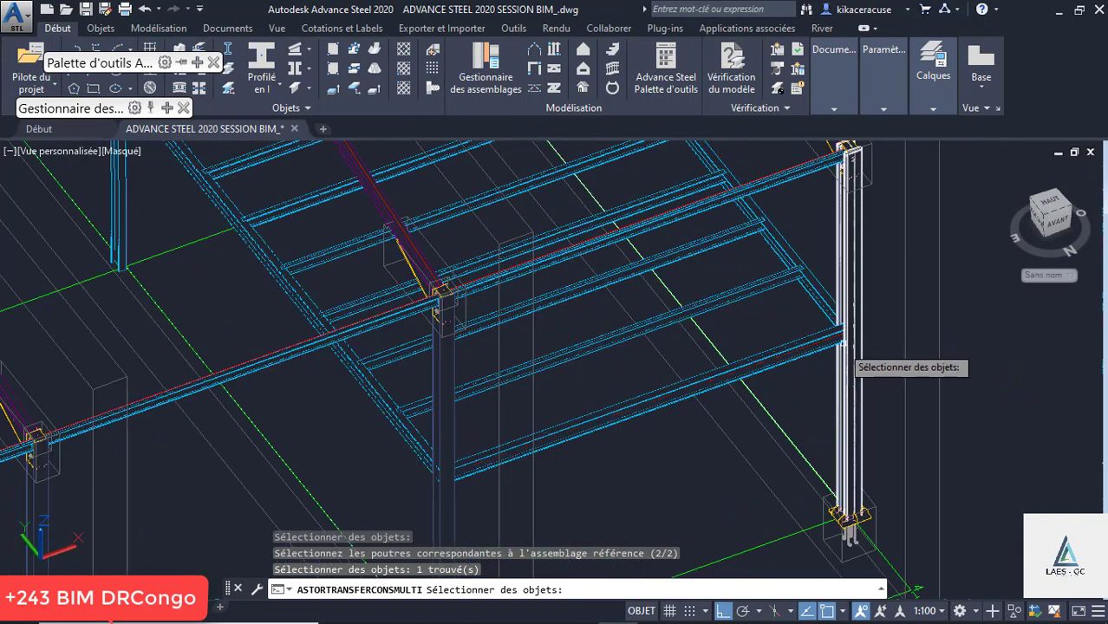
key(Return)
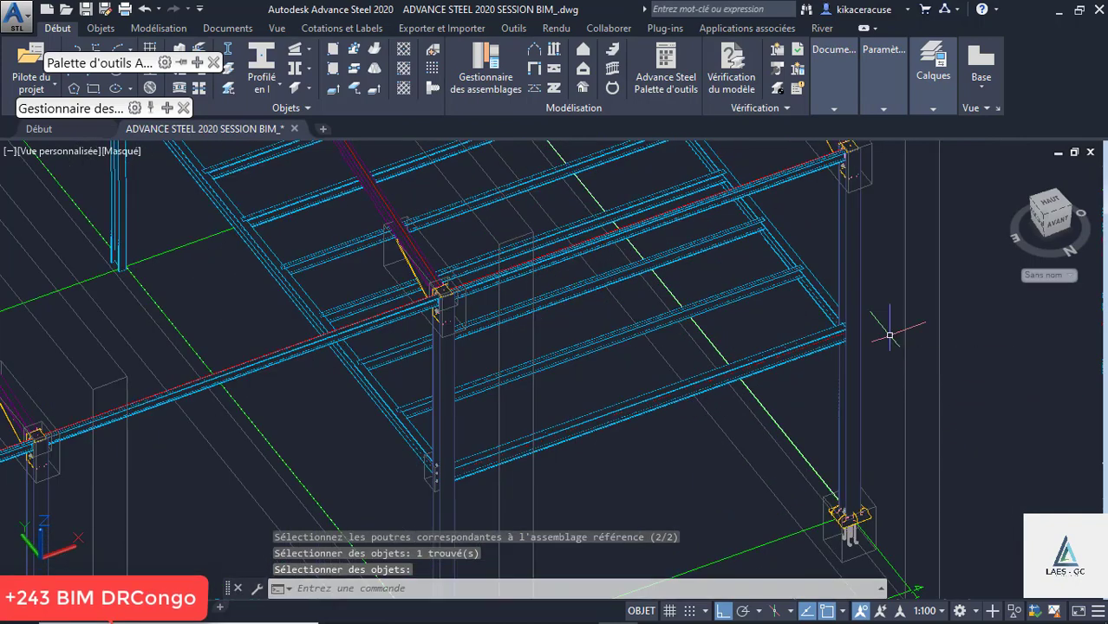
scroll(463, 457, up, 4)
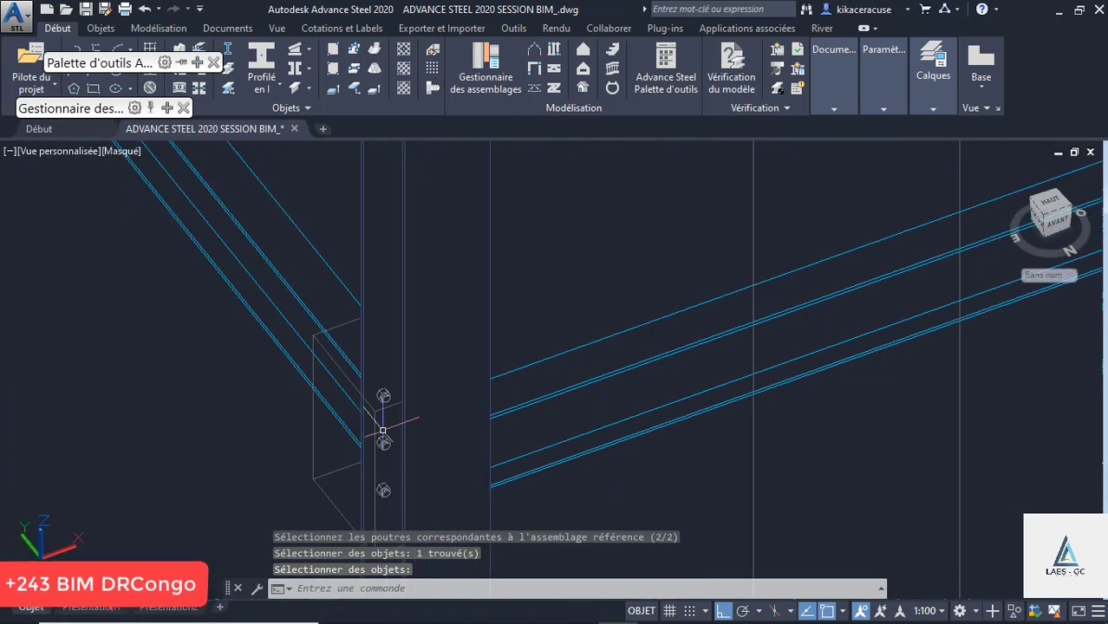
scroll(437, 445, down, 3)
scroll(437, 446, down, 2)
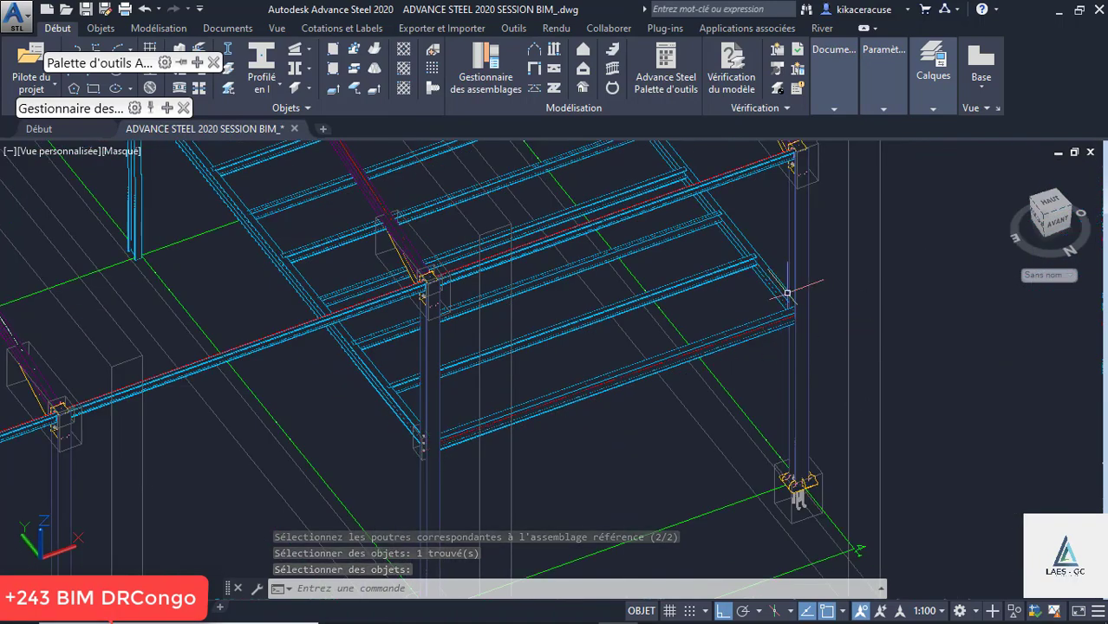
Step: Begin a single connection transfer with the end plate connection at the floor's rear outer column as the source
scroll(787, 293, down, 5)
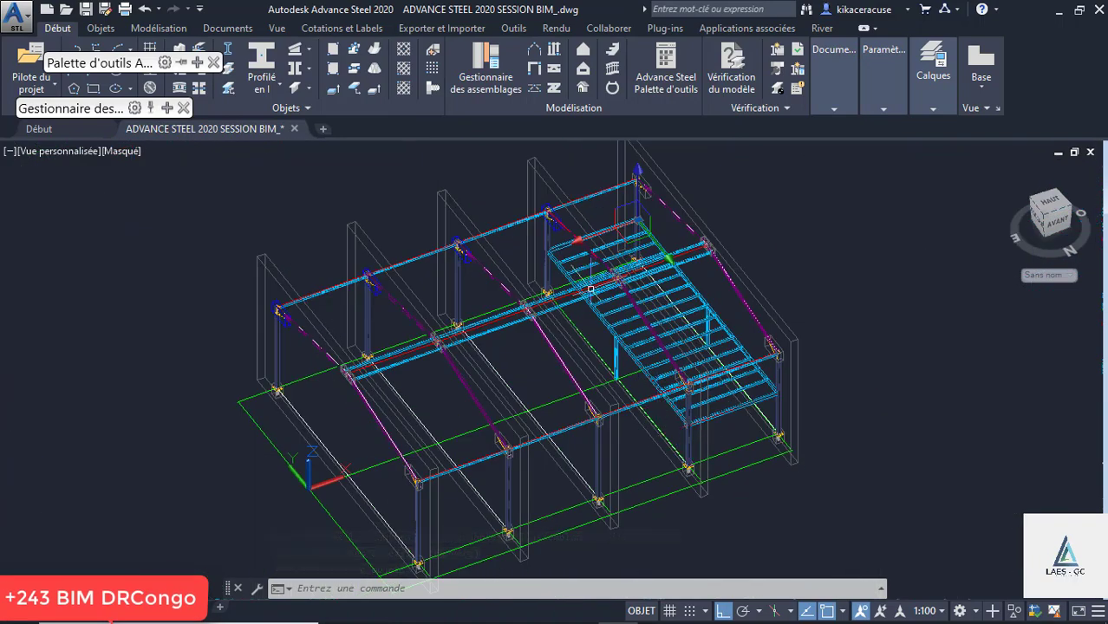
scroll(591, 289, up, 5)
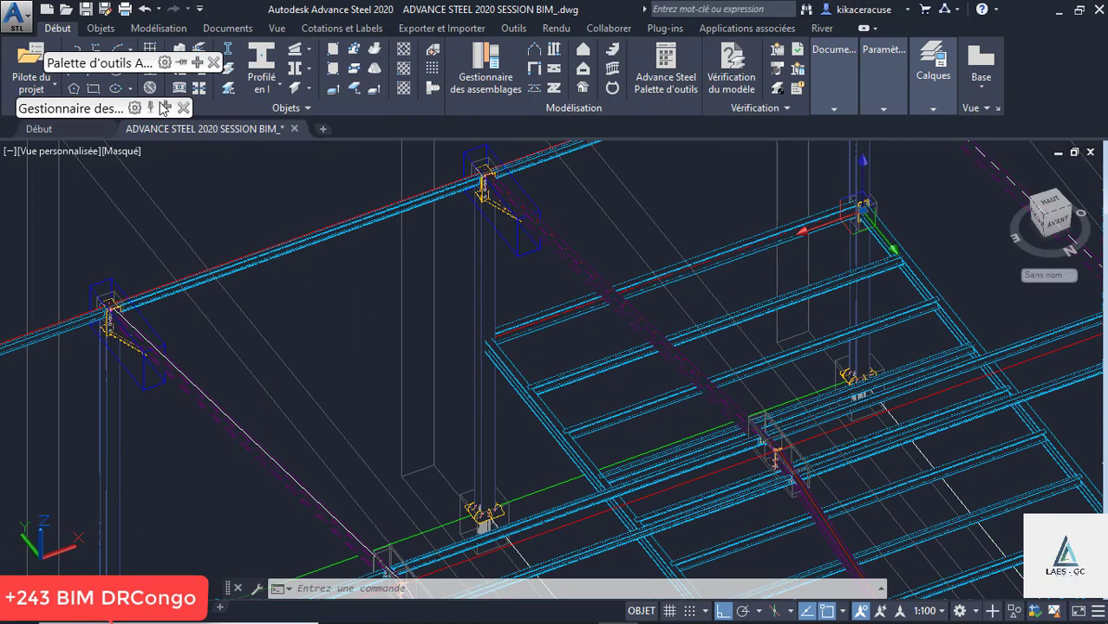
mouse_move(164, 107)
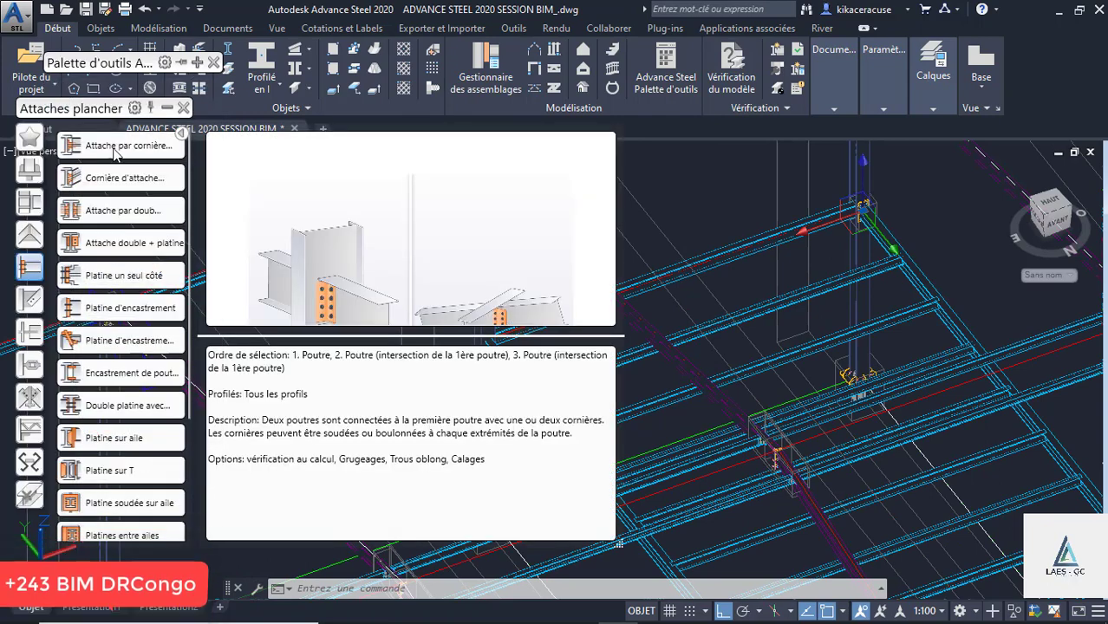
mouse_move(178, 65)
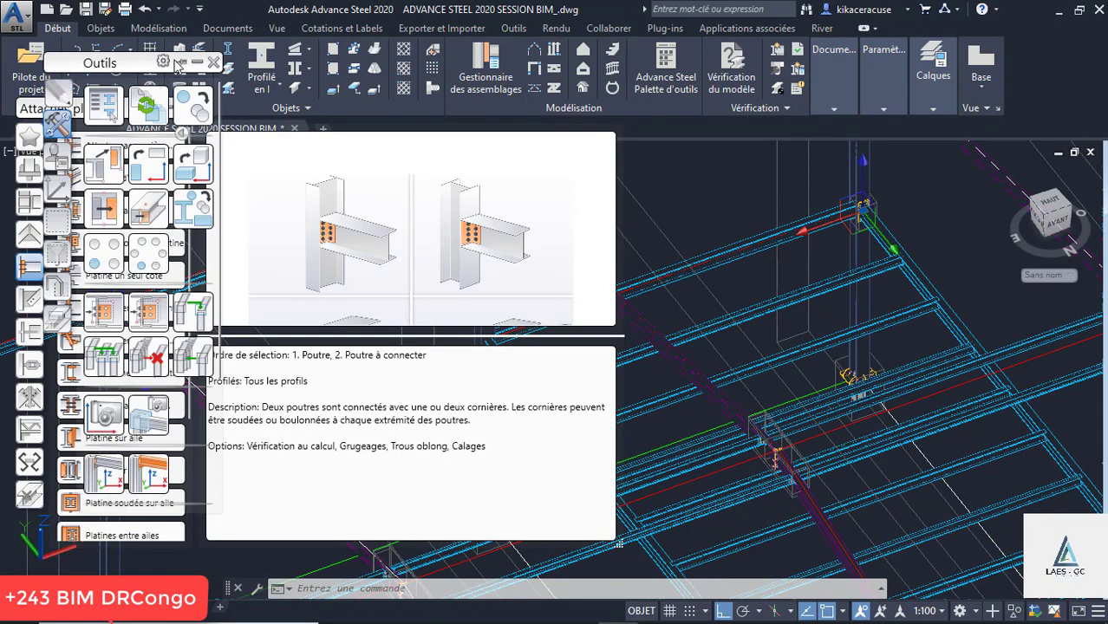
click(119, 242)
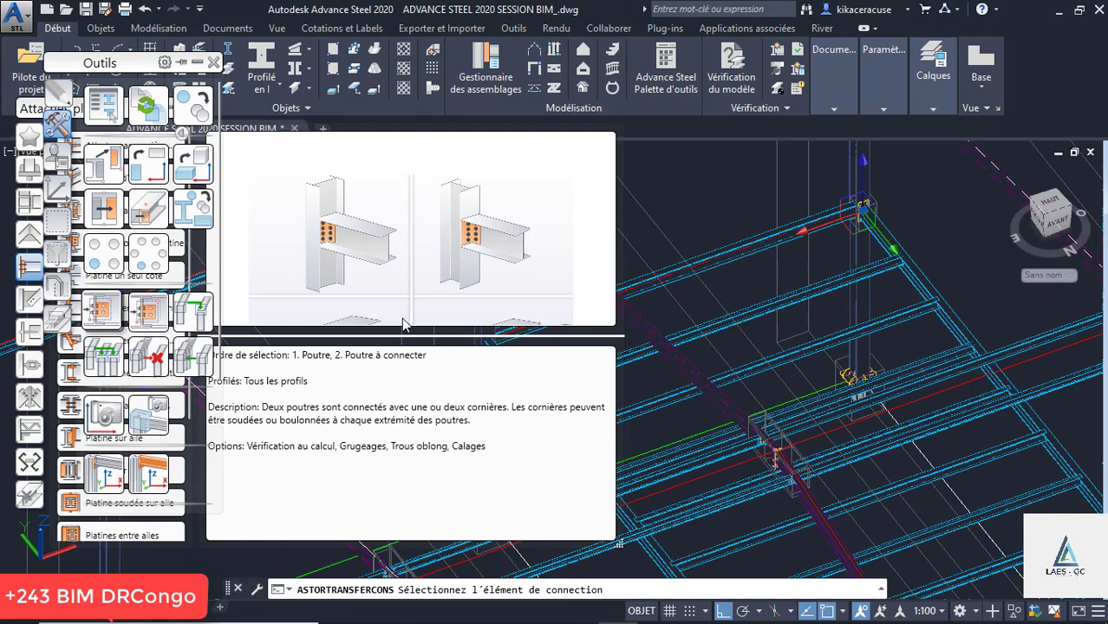
click(865, 207)
middle_drag(865, 207, 981, 256)
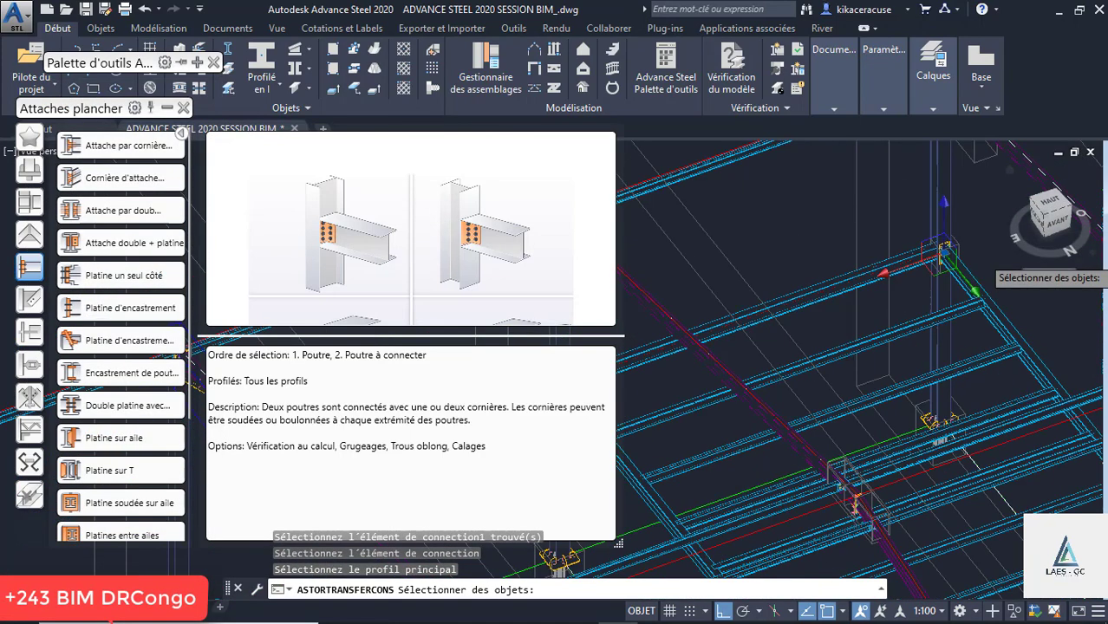
Step: Transfer the end plate connection to the rear inner column as main profile and its edge beam as secondary profile
scroll(981, 257, down, 4)
scroll(823, 307, up, 5)
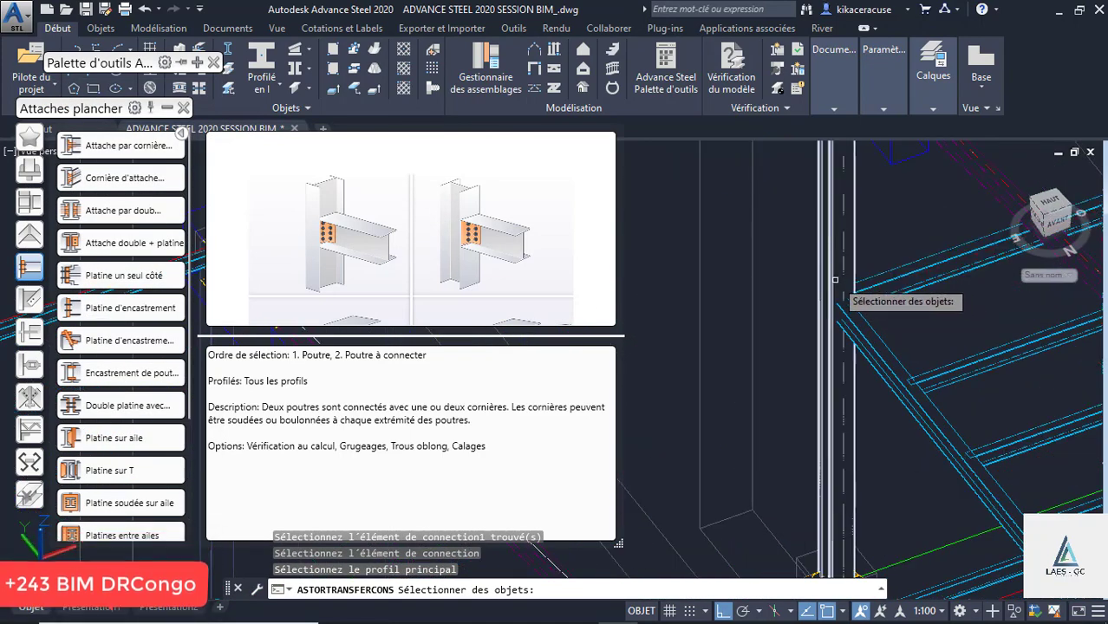
click(836, 286)
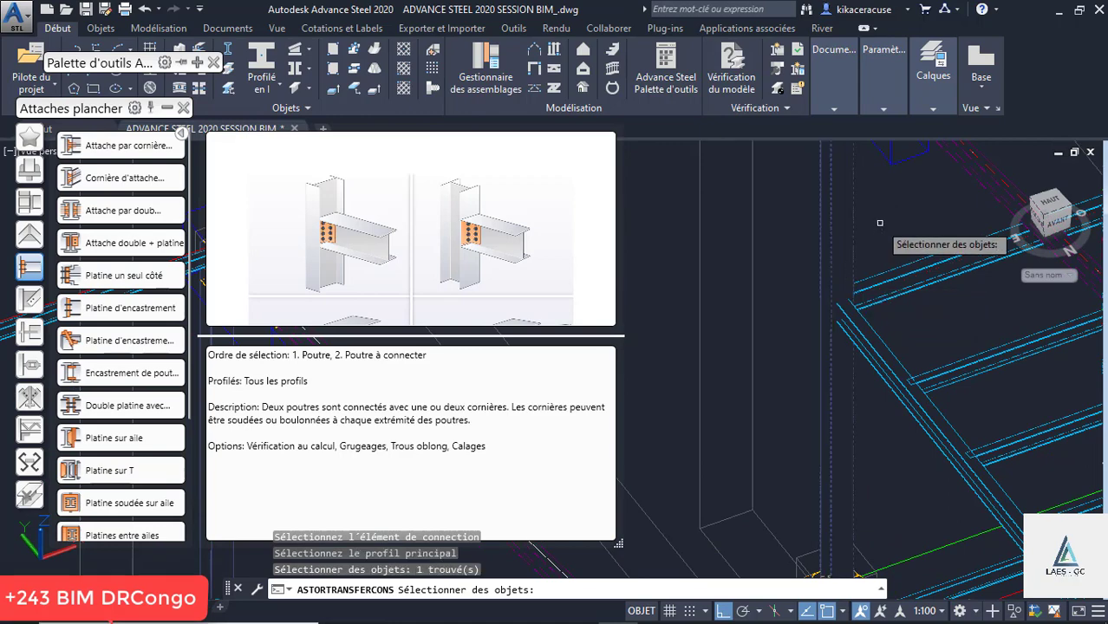
click(876, 320)
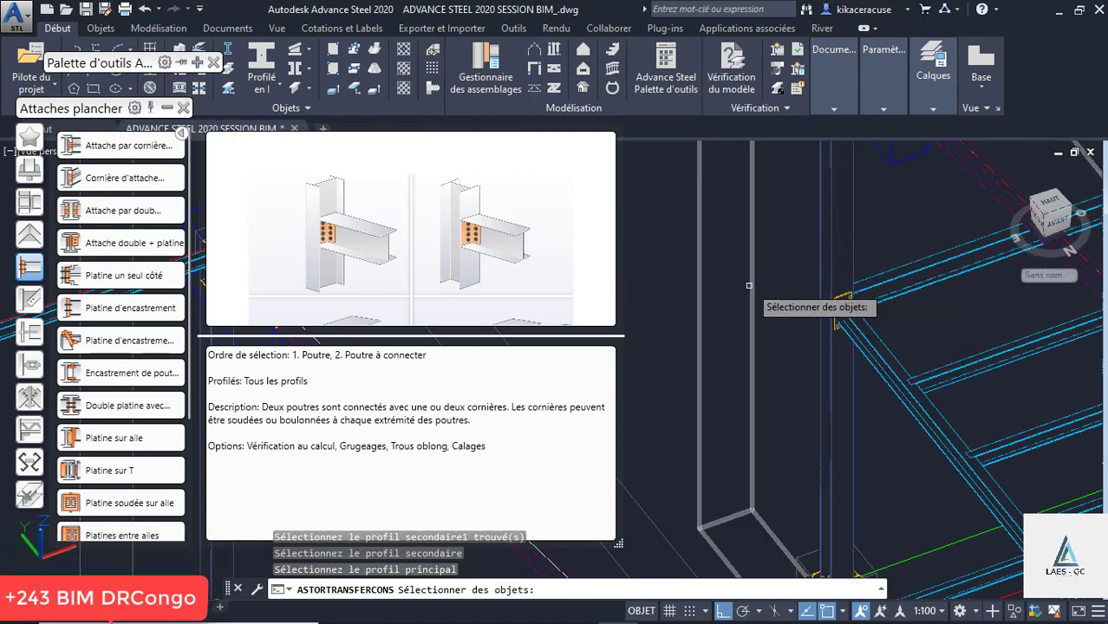
Step: Transfer the end plate connection to the front outer column and the outer edge beam, and end the transfer
scroll(873, 232, down, 4)
scroll(893, 397, up, 2)
scroll(893, 397, up, 5)
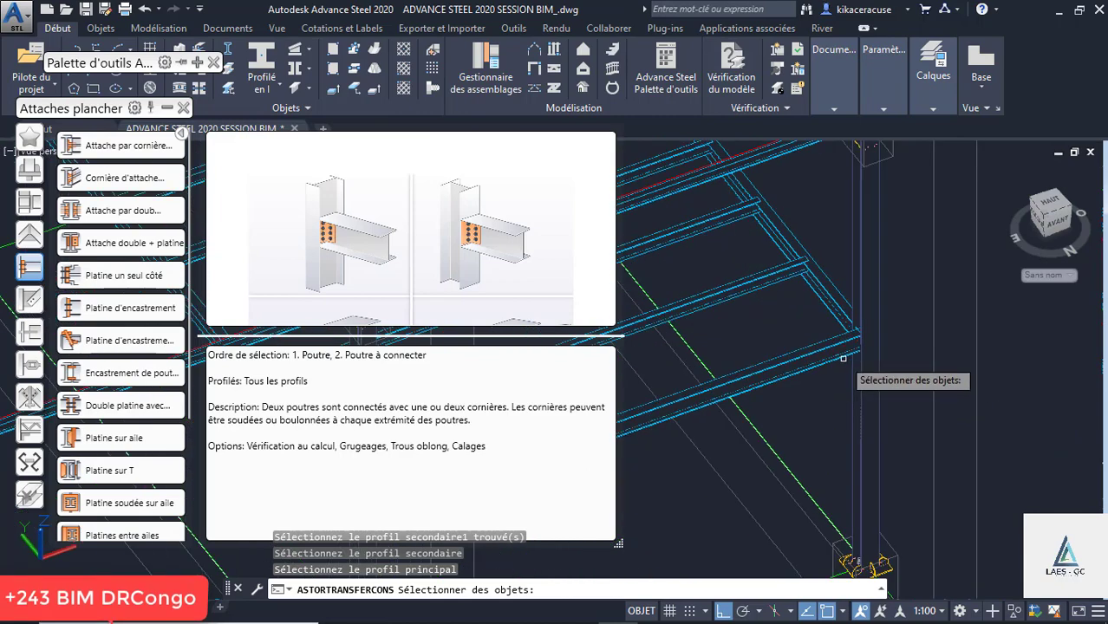
click(839, 282)
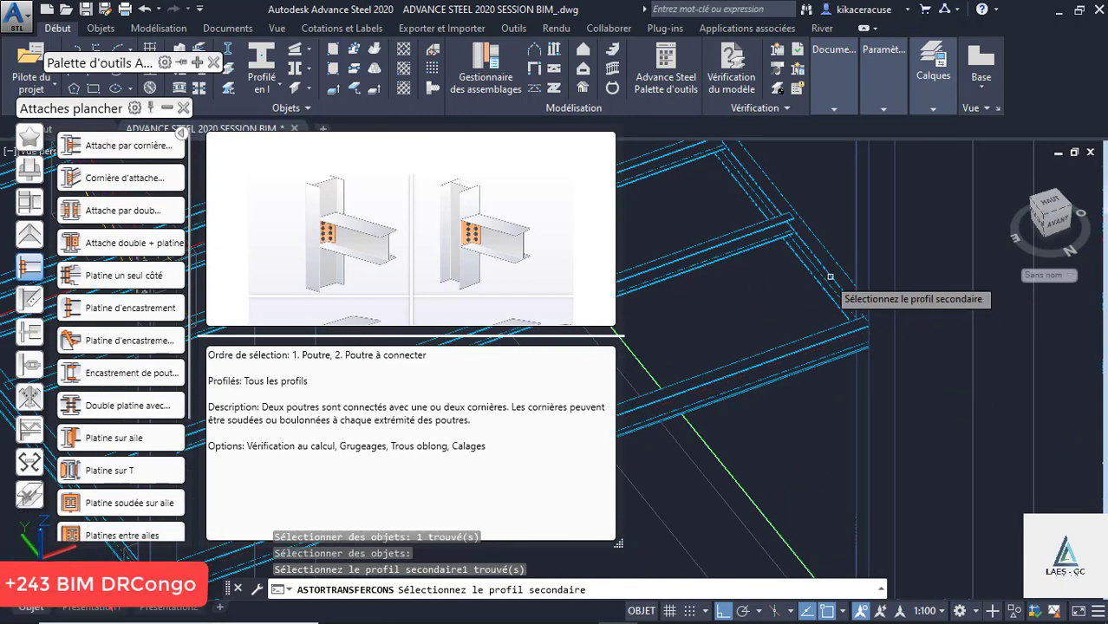
scroll(932, 354, down, 4)
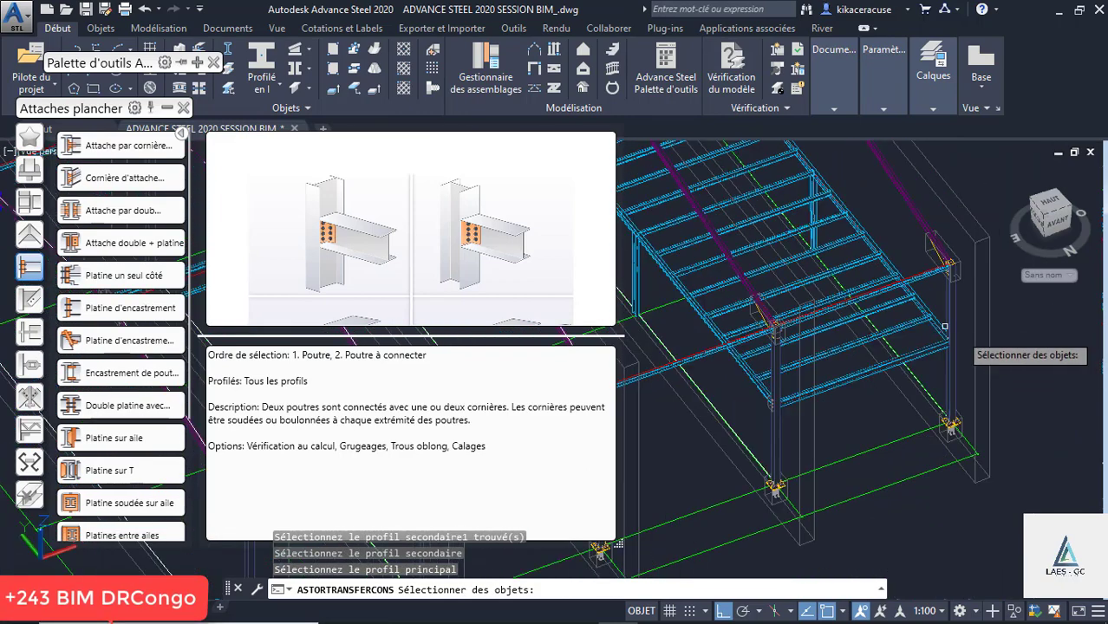
key(Escape)
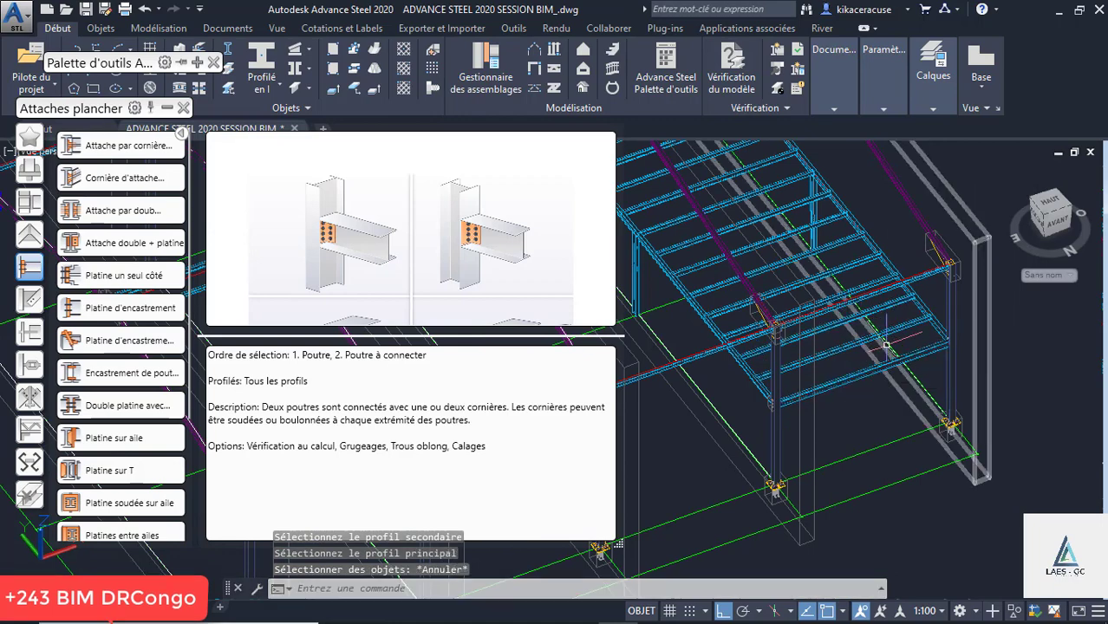
Step: Examine the end plate and bolts at the floor's rear outer column from the side and front
shift+middle_drag(848, 319, 1022, 311)
key(Escape)
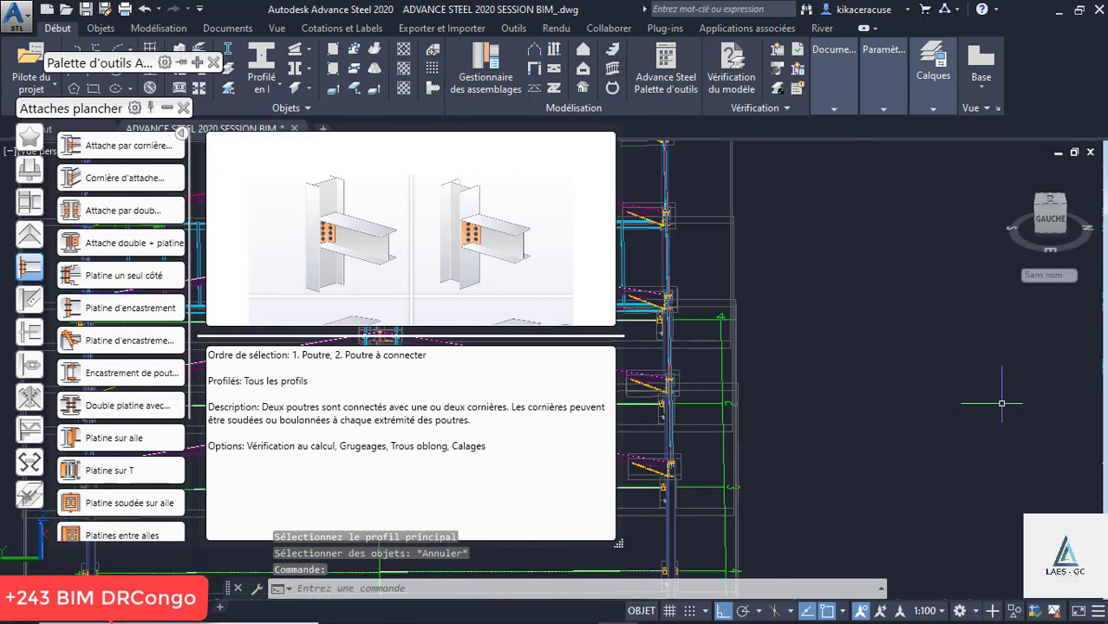
scroll(1003, 403, down, 5)
shift+middle_drag(945, 398, 720, 366)
scroll(996, 388, up, 8)
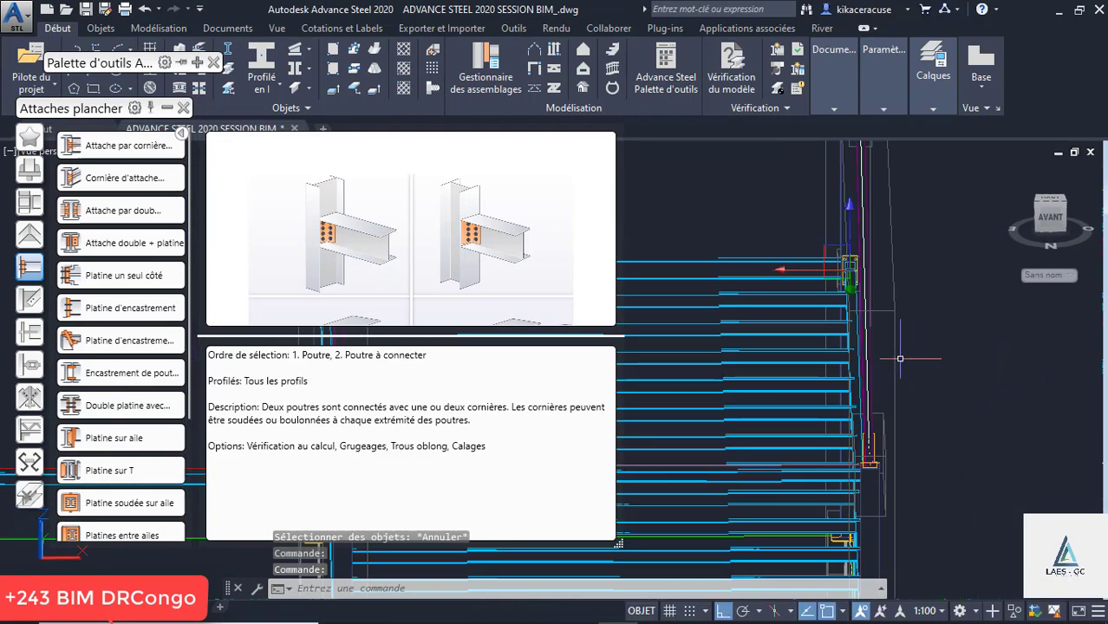
mouse_move(875, 347)
shift+middle_down()
mouse_move(825, 344)
mouse_move(861, 339)
shift+middle_up()
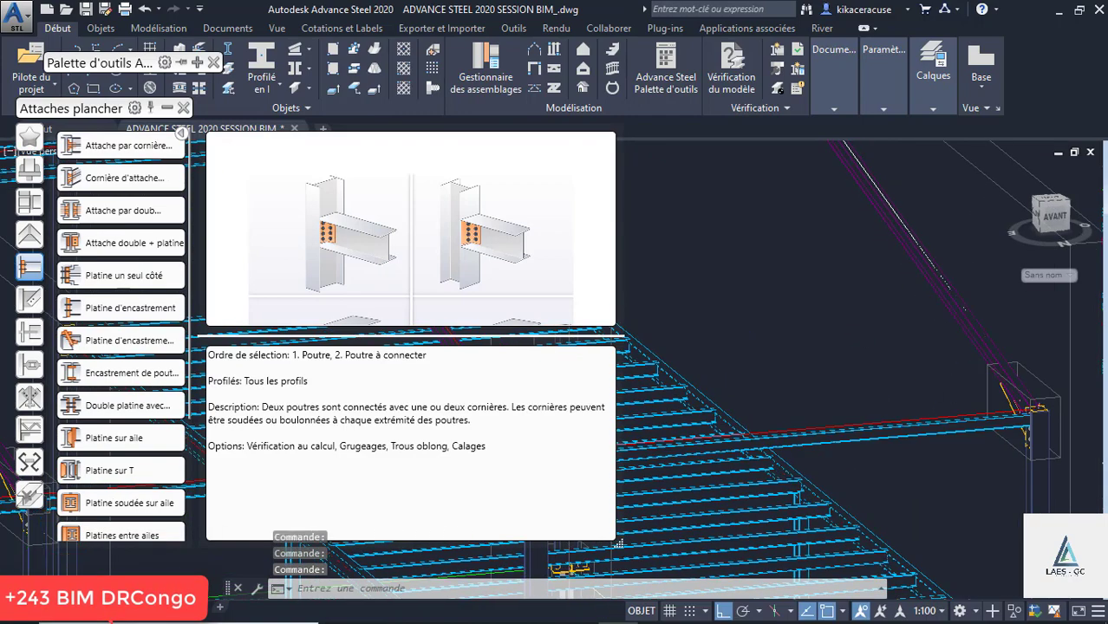
scroll(858, 340, down, 5)
scroll(876, 368, up, 1)
scroll(875, 367, up, 5)
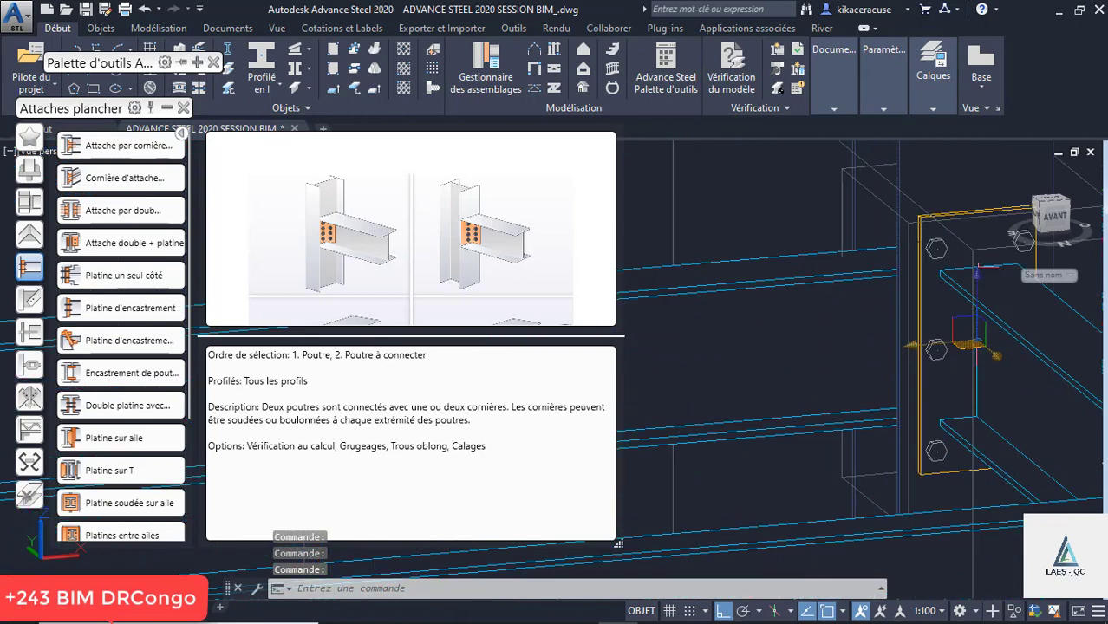
shift+middle_drag(839, 327, 1001, 351)
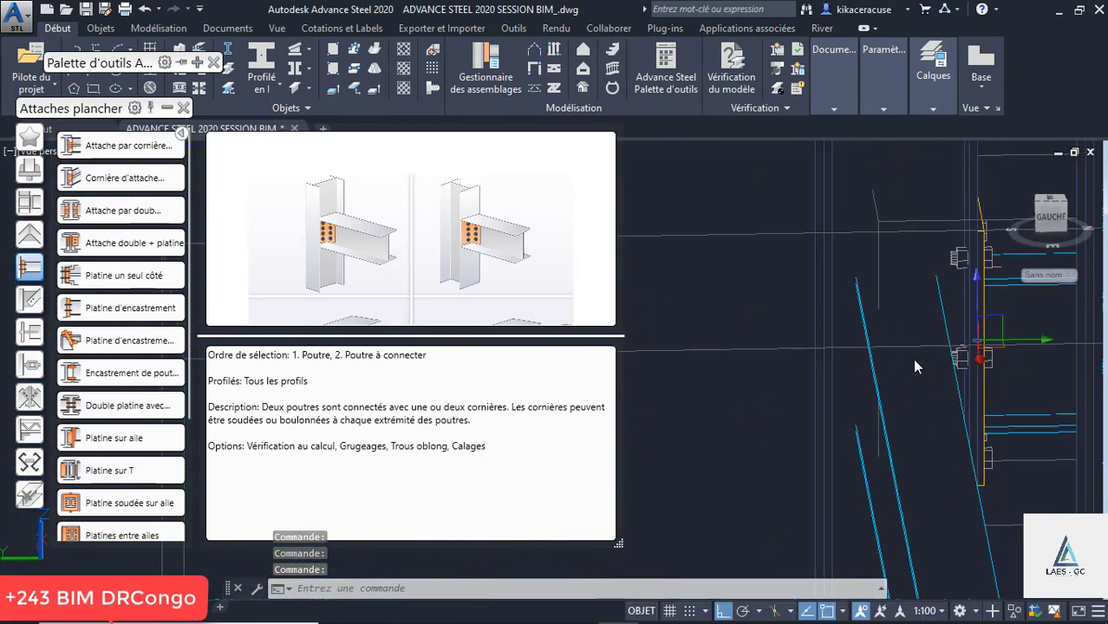
shift+middle_drag(911, 364, 913, 356)
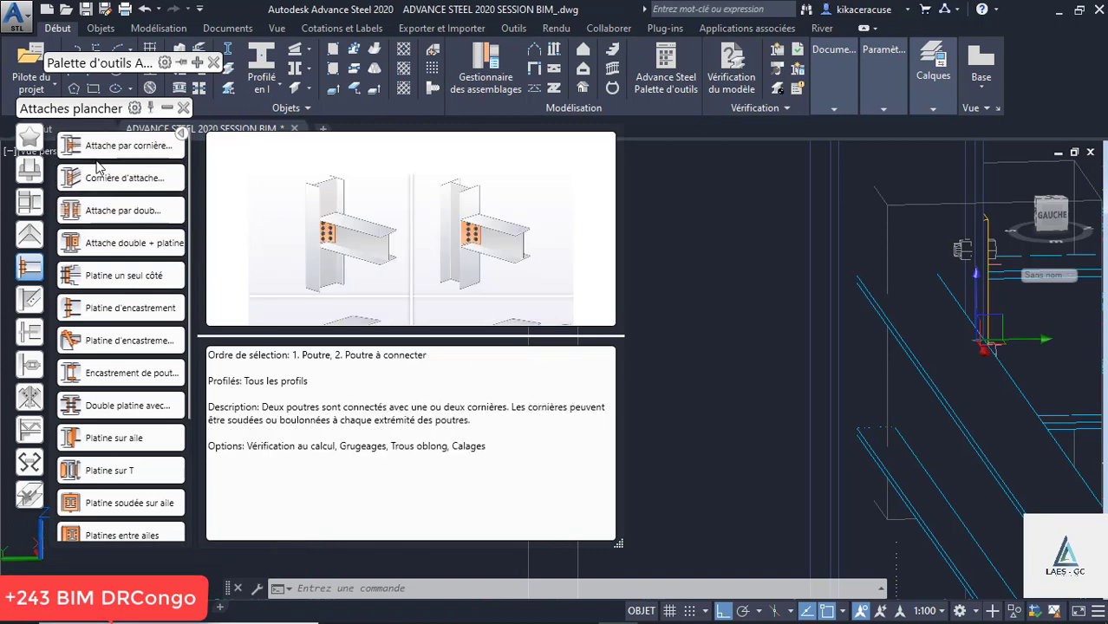
Step: Connect the floor's end beam to the rear outer column with a one-sided end plate (Platine un seul côté)
click(90, 282)
click(831, 287)
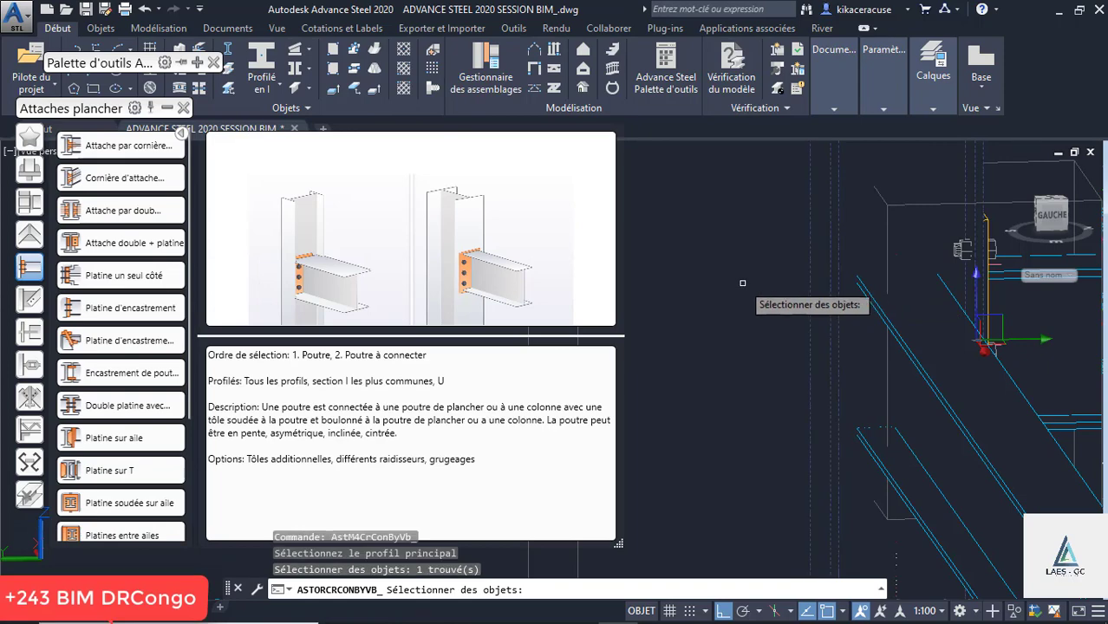
right_click(742, 283)
click(927, 375)
right_click(799, 340)
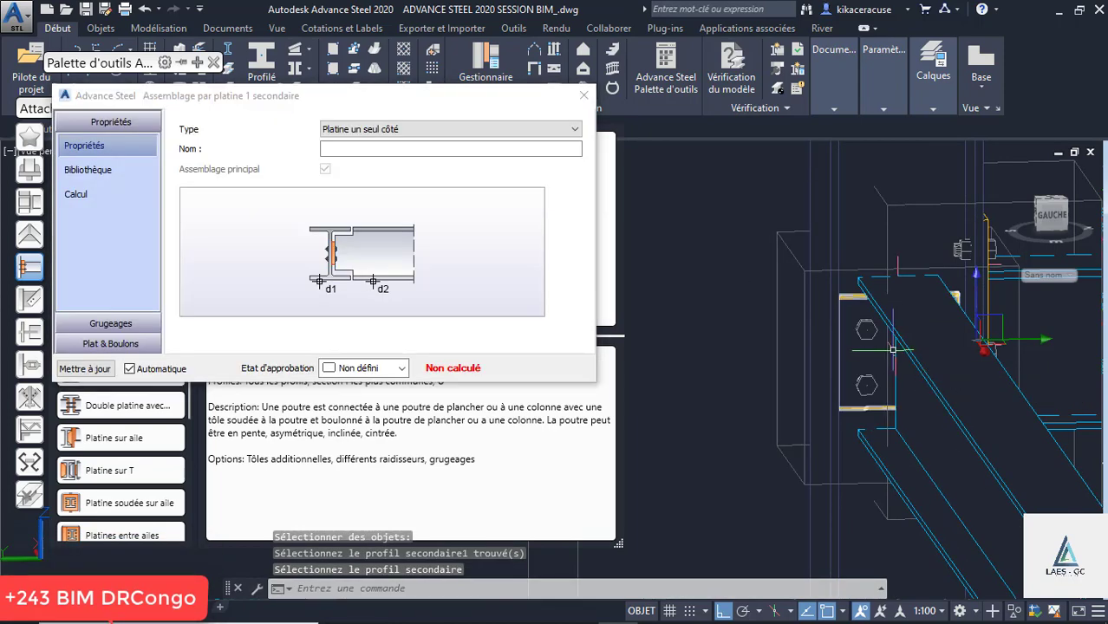
shift+middle_drag(892, 349, 871, 370)
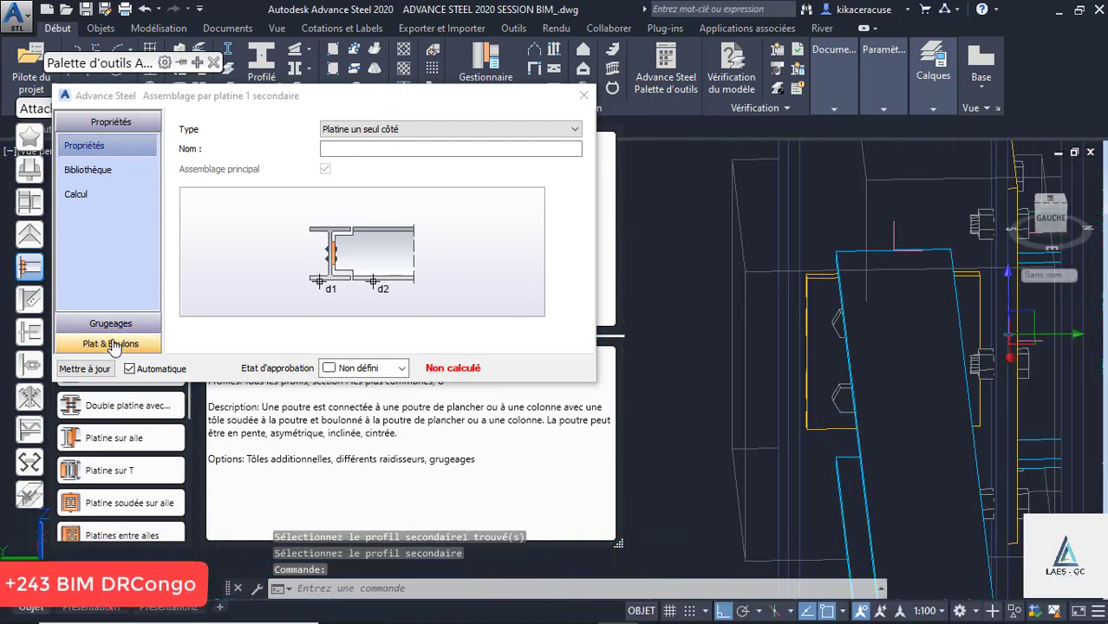
Step: Try a central bolt spacing (Entraxe boulons centraux) of 60 mm on the one-sided end plate and restore it to 80 mm
click(111, 344)
click(100, 211)
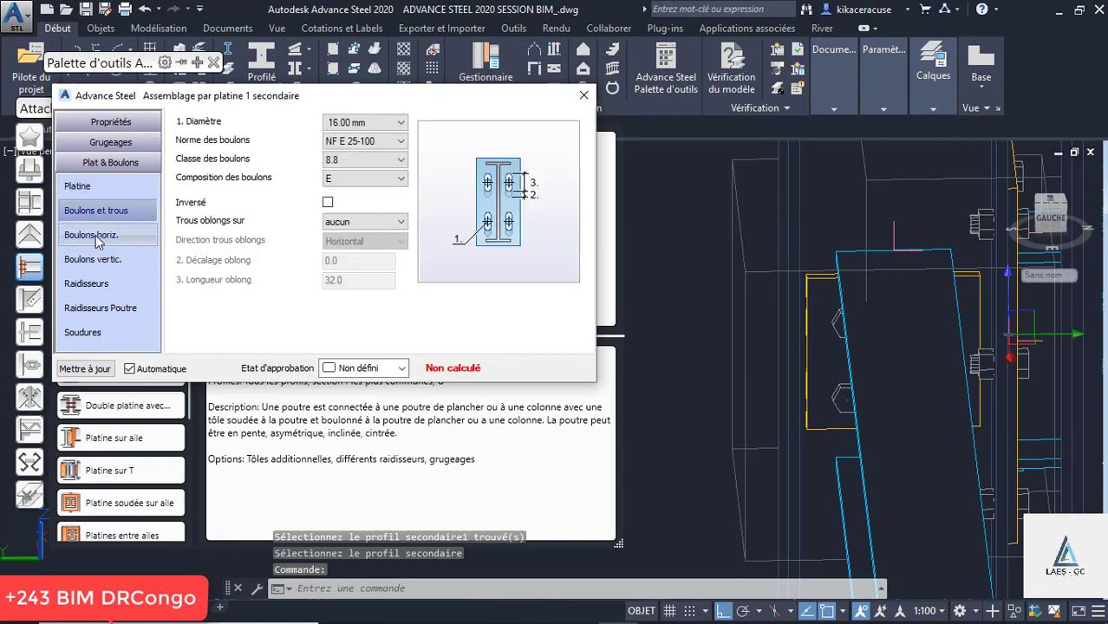
click(95, 235)
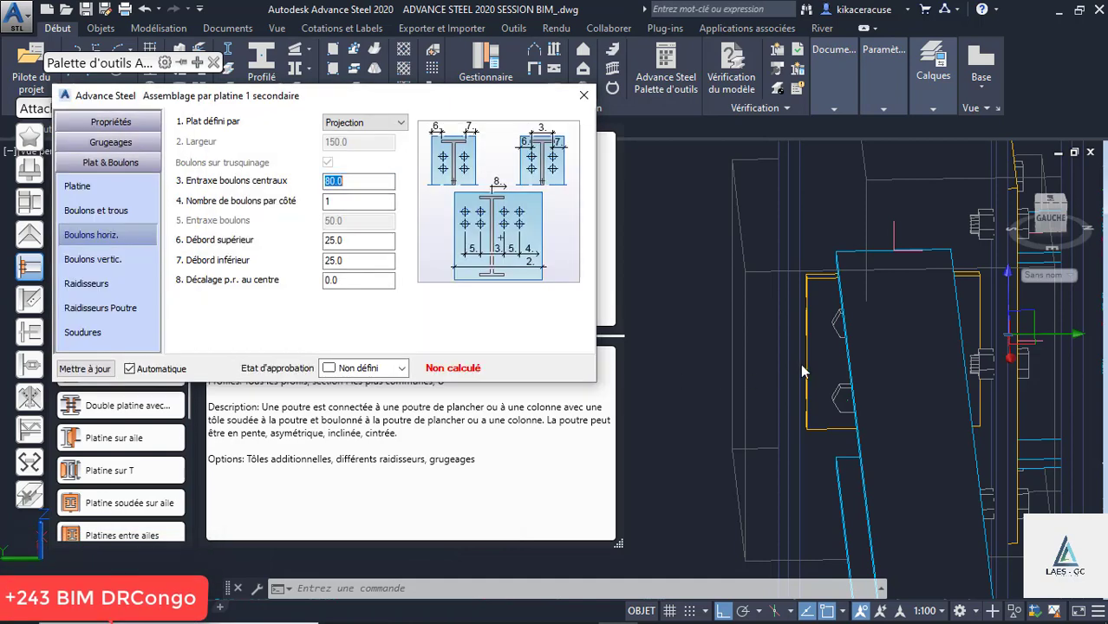
shift+middle_drag(822, 344, 856, 350)
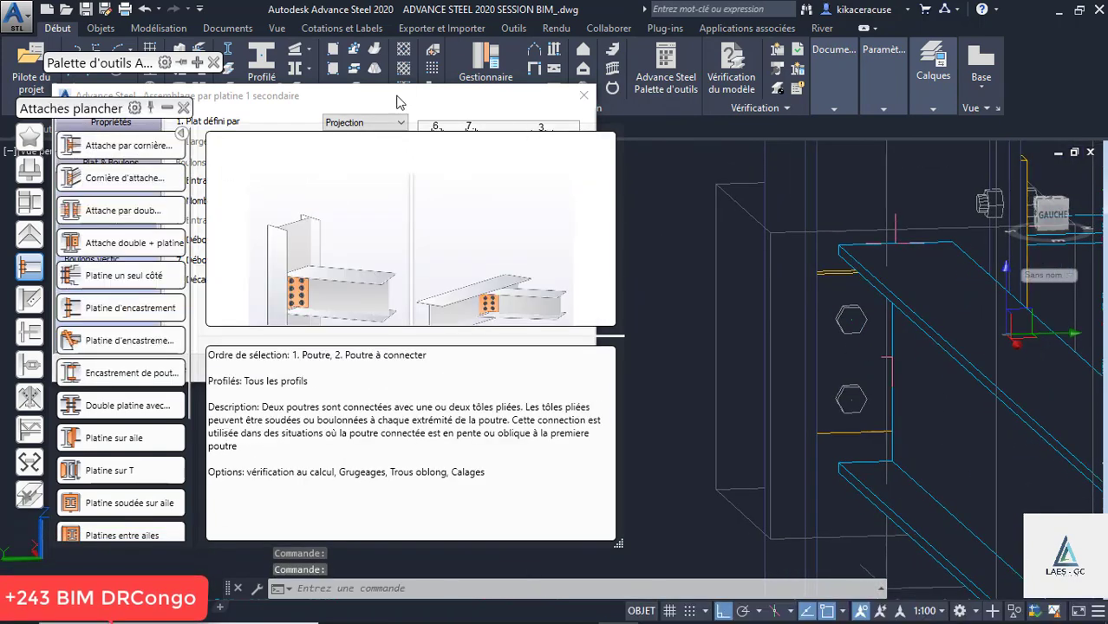
click(165, 108)
click(296, 177)
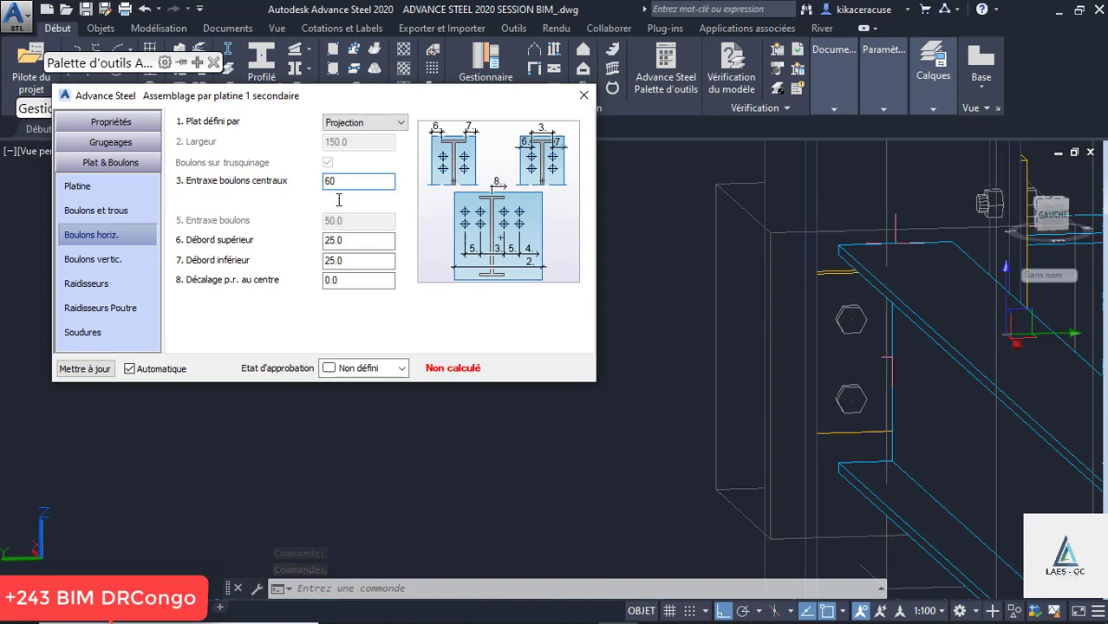
key(Tab)
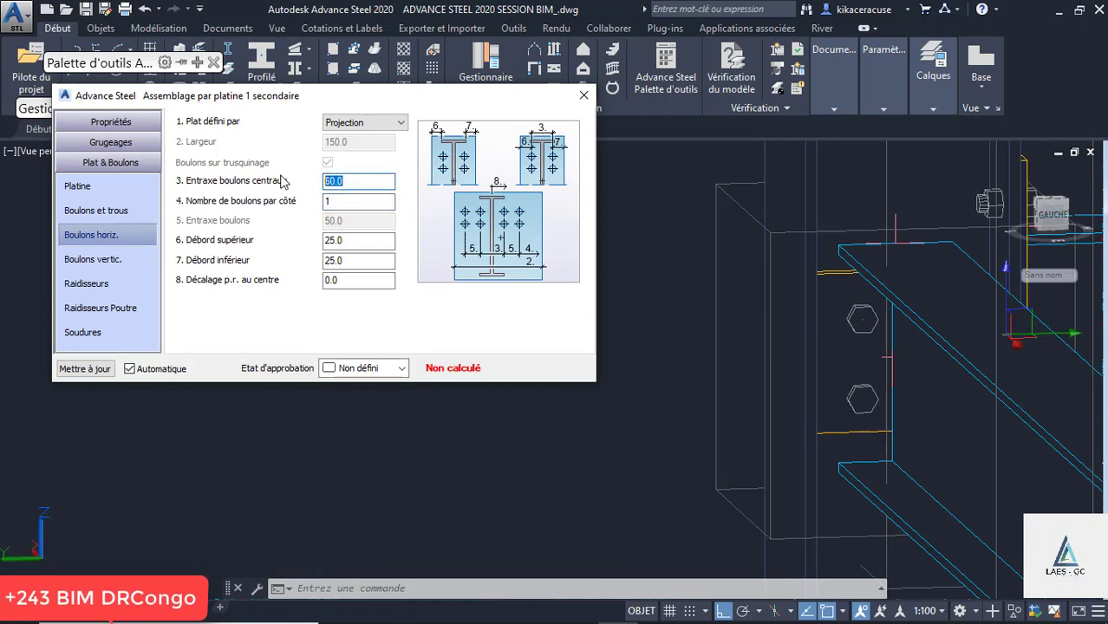
click(346, 202)
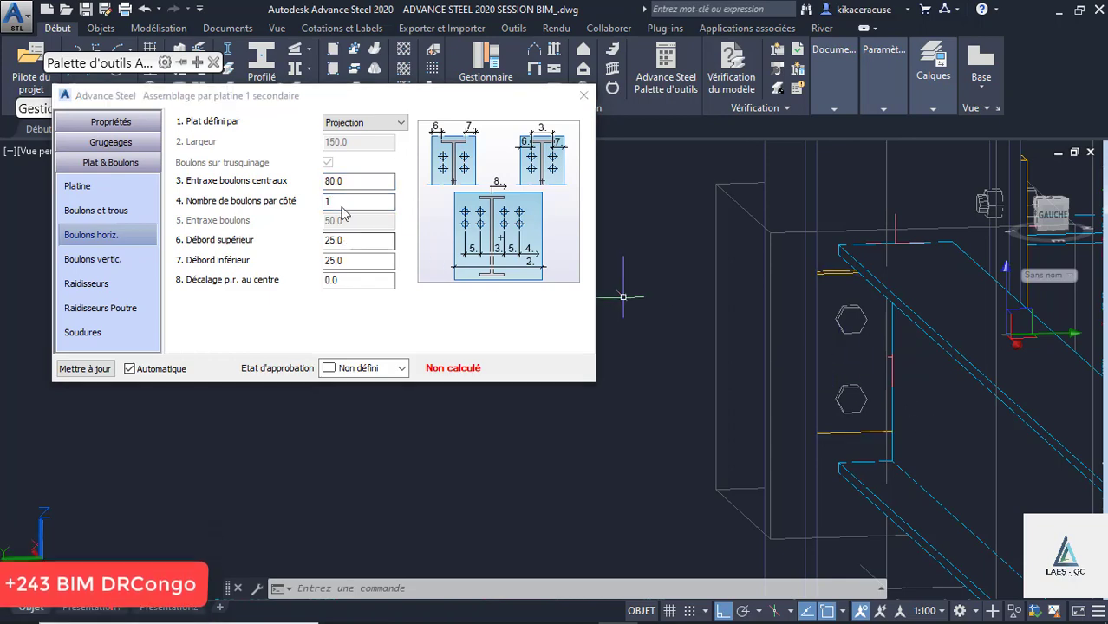
Step: Set vertical bolt group 1 of the one-sided end plate to 3 rows with 130 mm spacing and close the connection properties
click(101, 263)
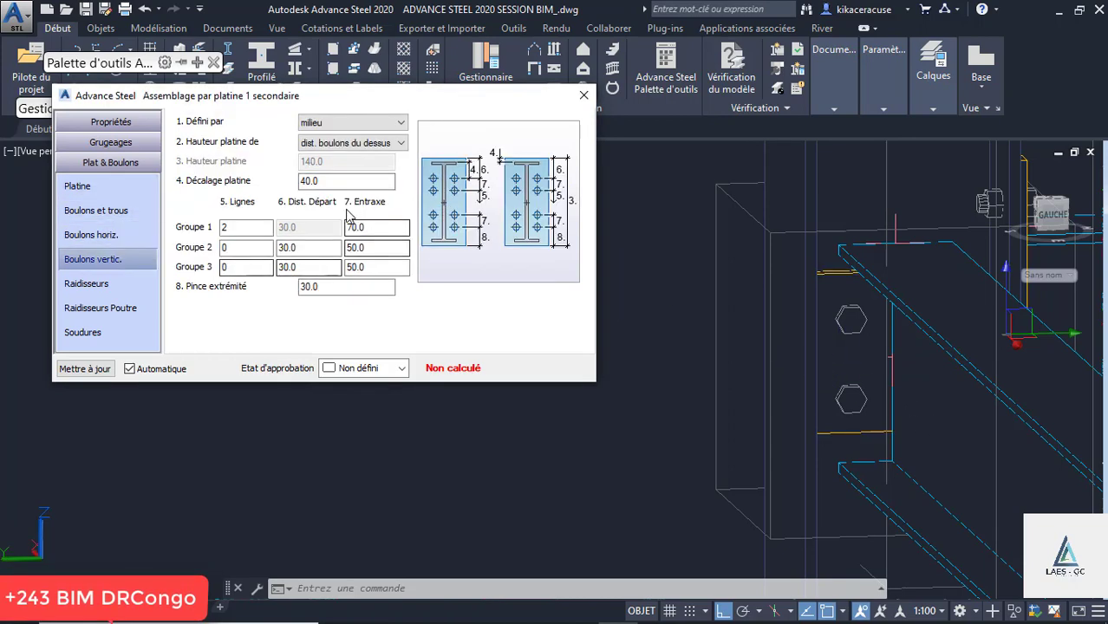
drag(244, 228, 192, 229)
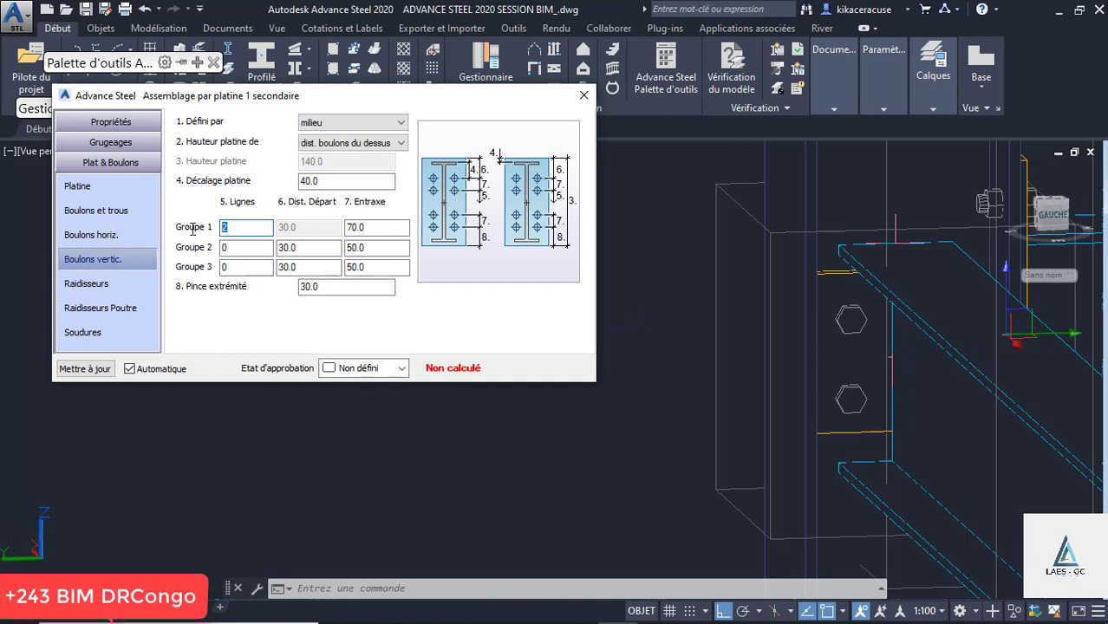
click(388, 269)
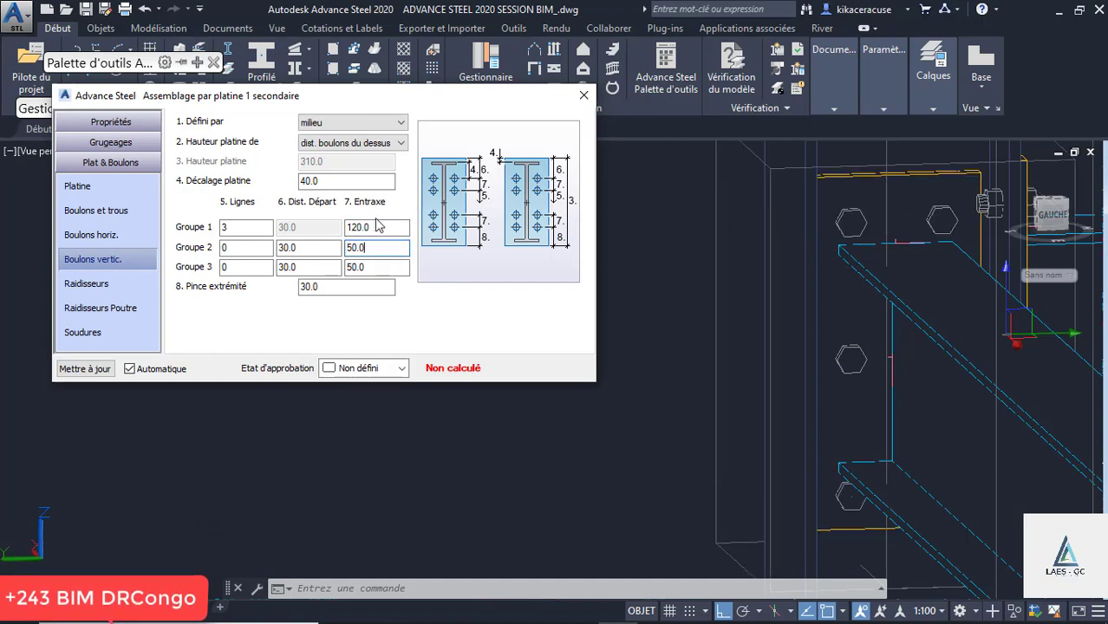
drag(370, 226, 289, 230)
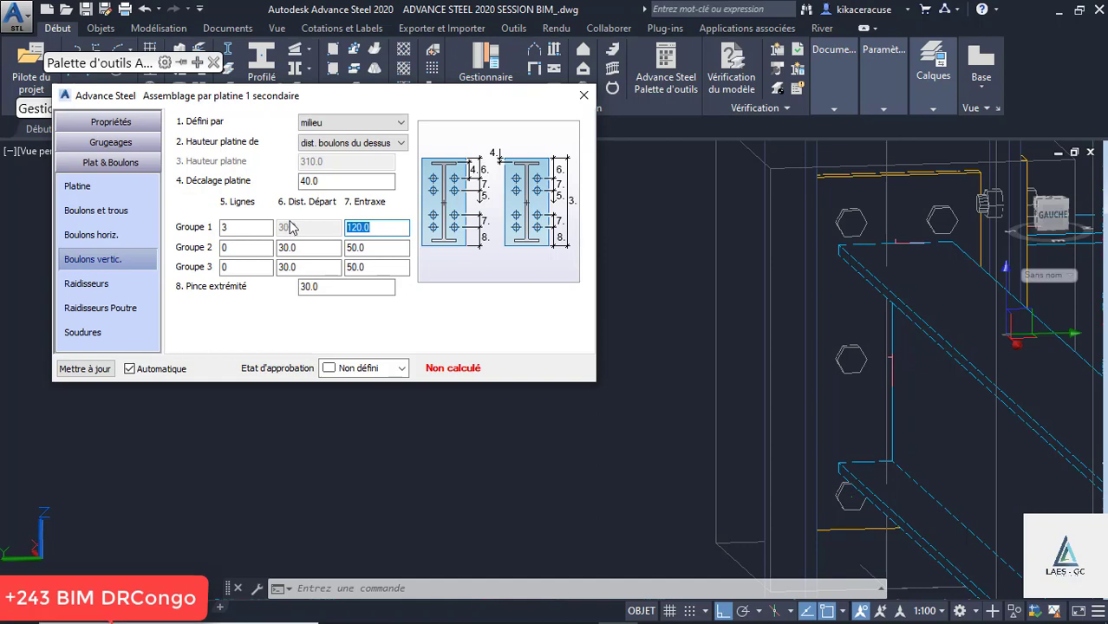
click(366, 247)
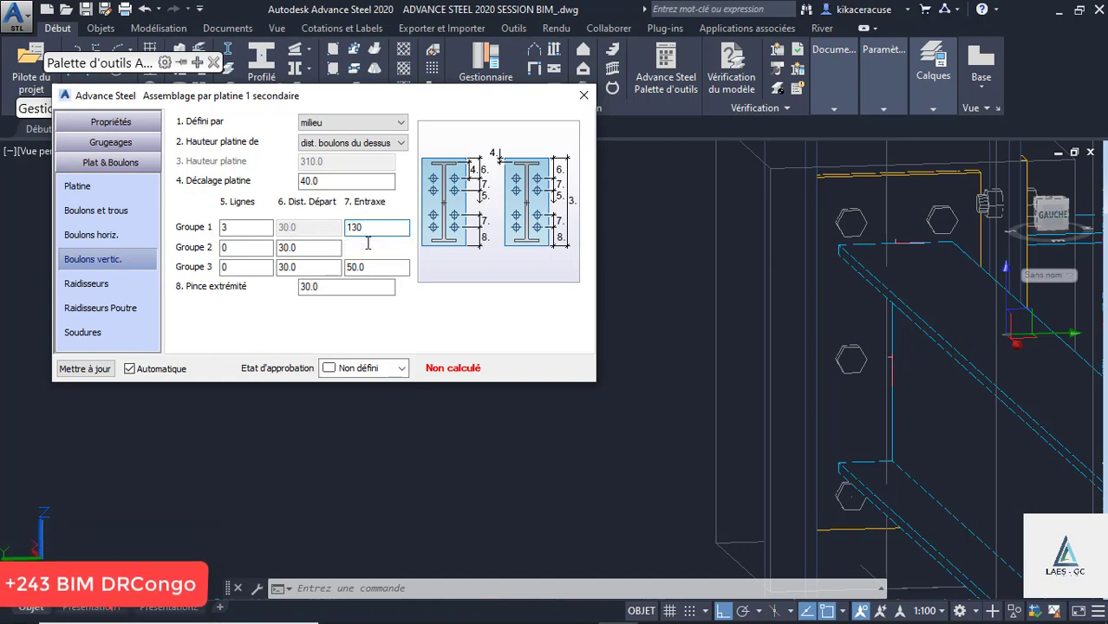
scroll(852, 332, down, 6)
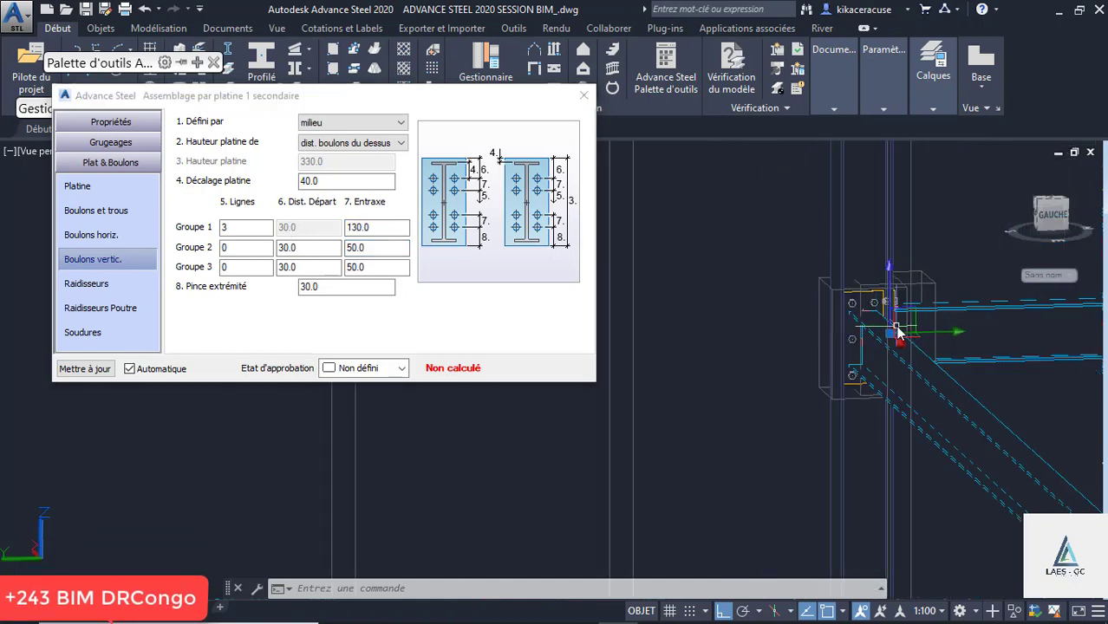
shift+middle_drag(897, 328, 735, 305)
scroll(736, 306, down, 4)
scroll(819, 310, up, 3)
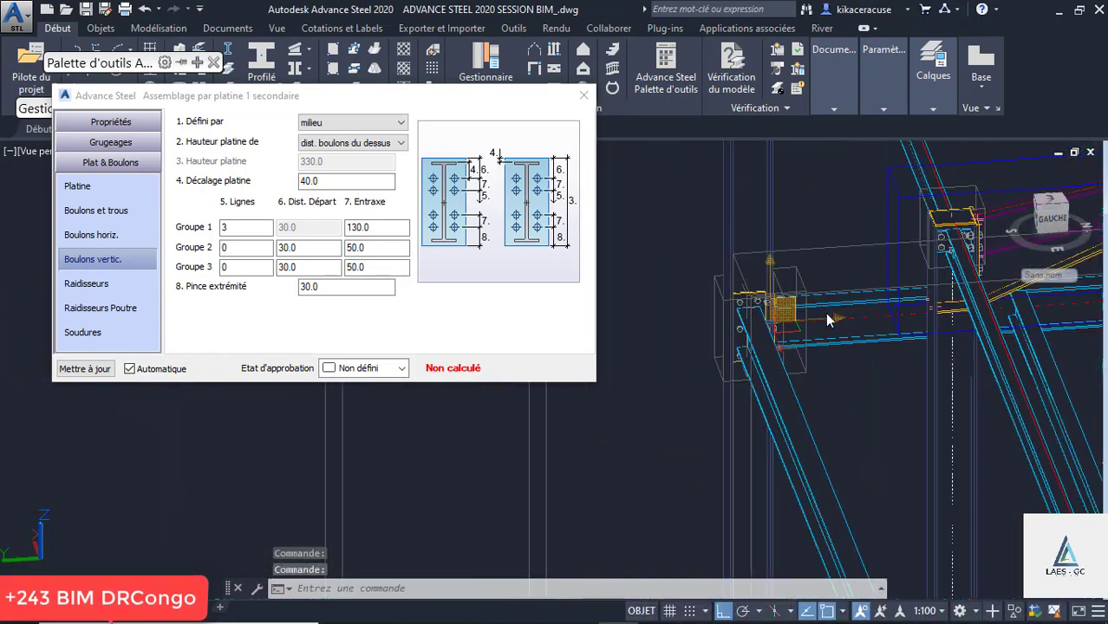
click(581, 97)
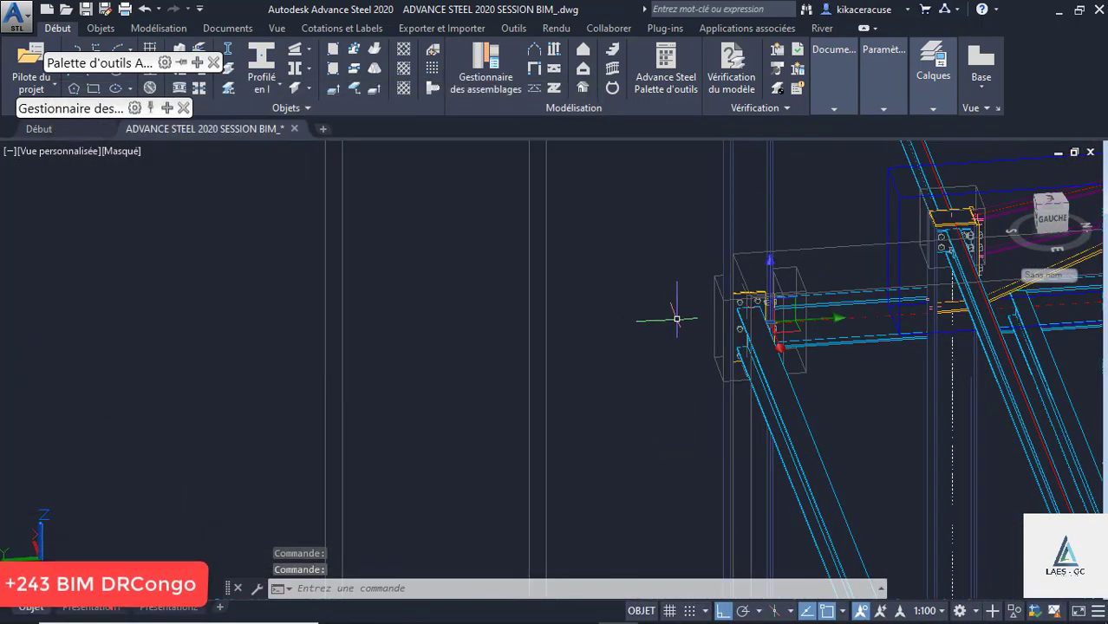
Step: Propagate the end beam's one-sided plate connection from the rear outer column to the similar joints
mouse_move(195, 73)
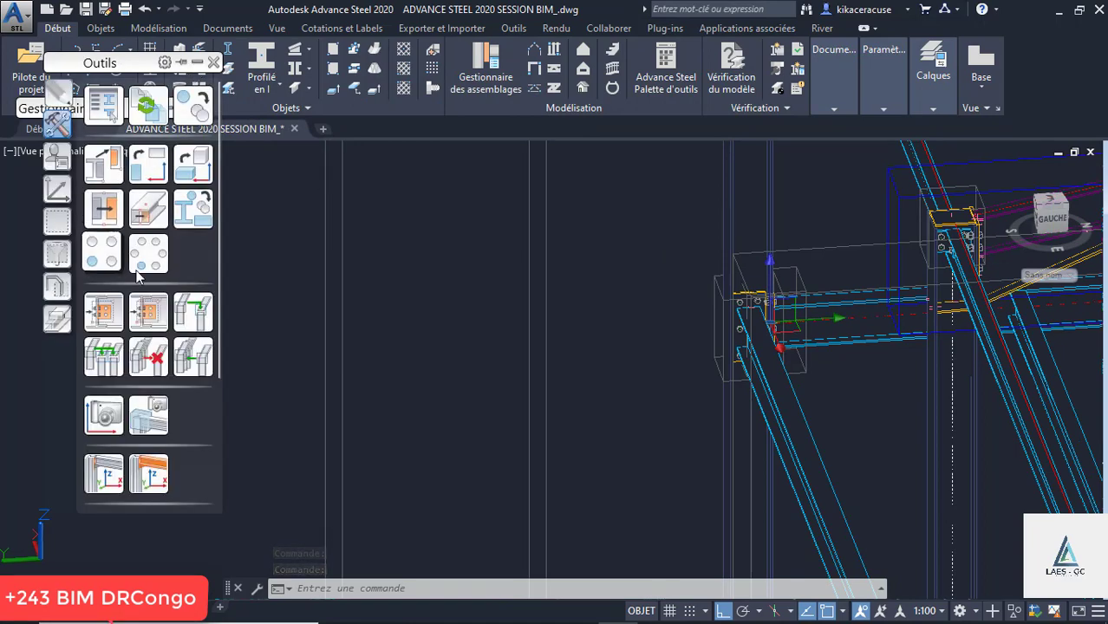
scroll(733, 304, up, 2)
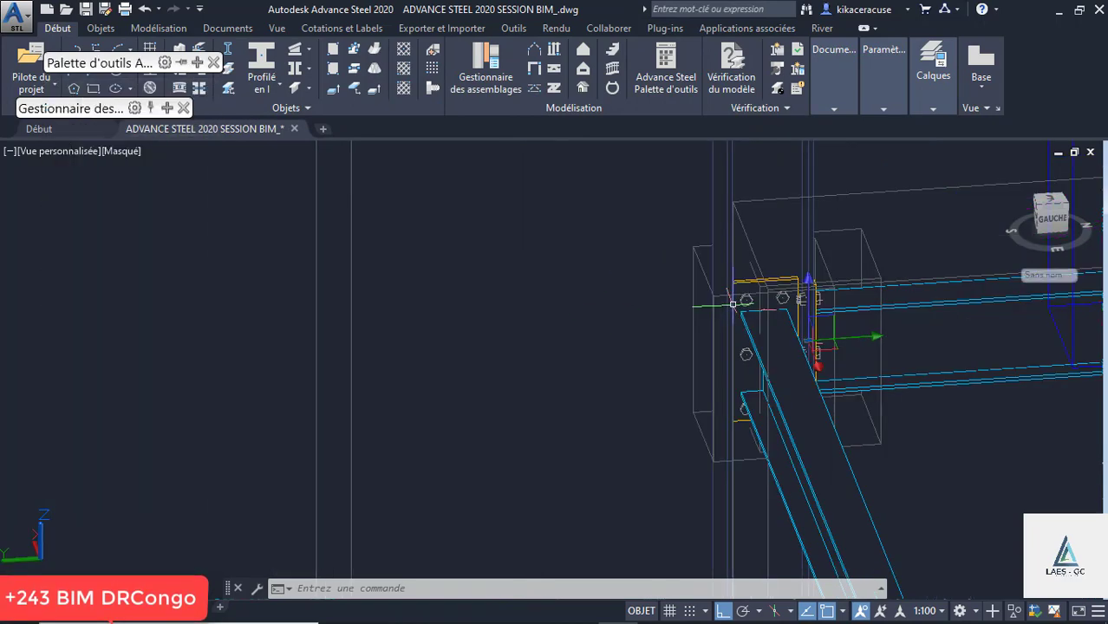
click(709, 284)
right_click(709, 283)
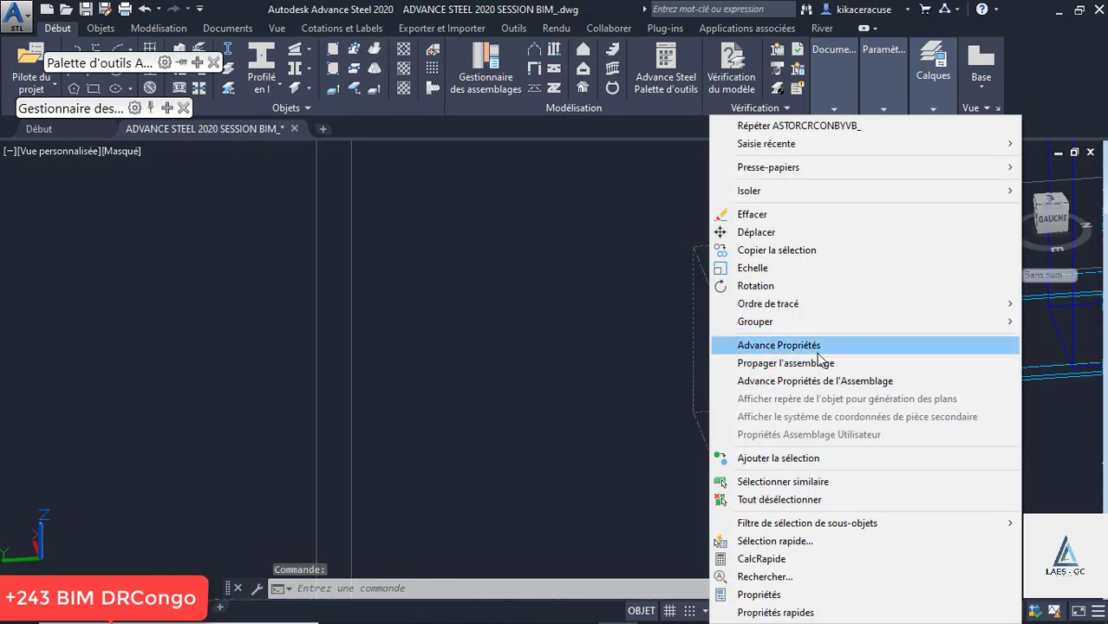
click(785, 363)
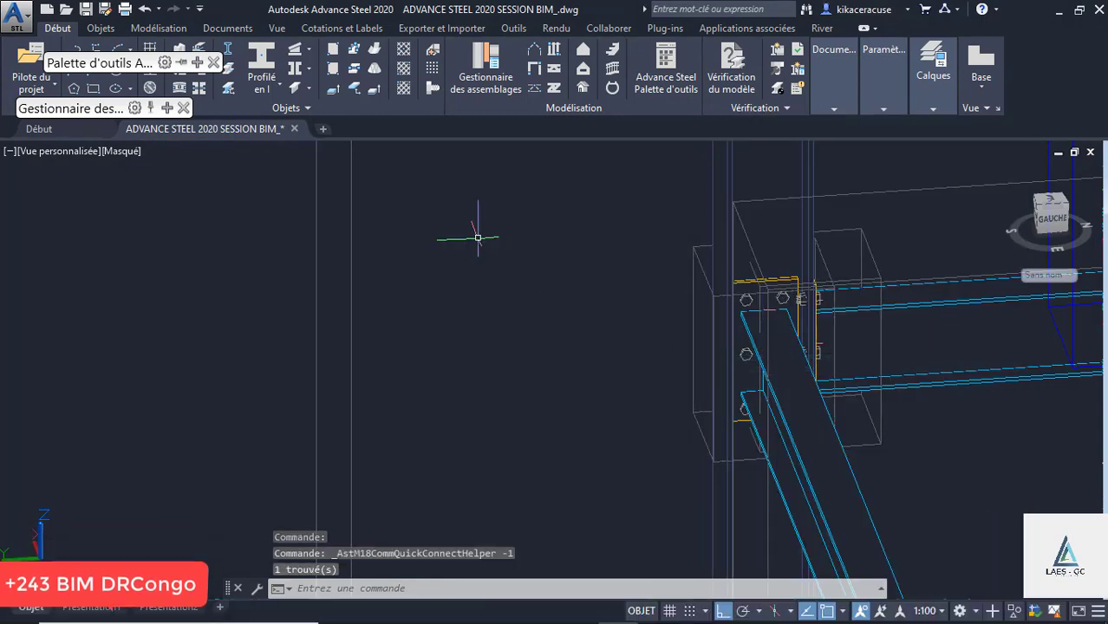
scroll(457, 224, down, 3)
scroll(621, 316, up, 5)
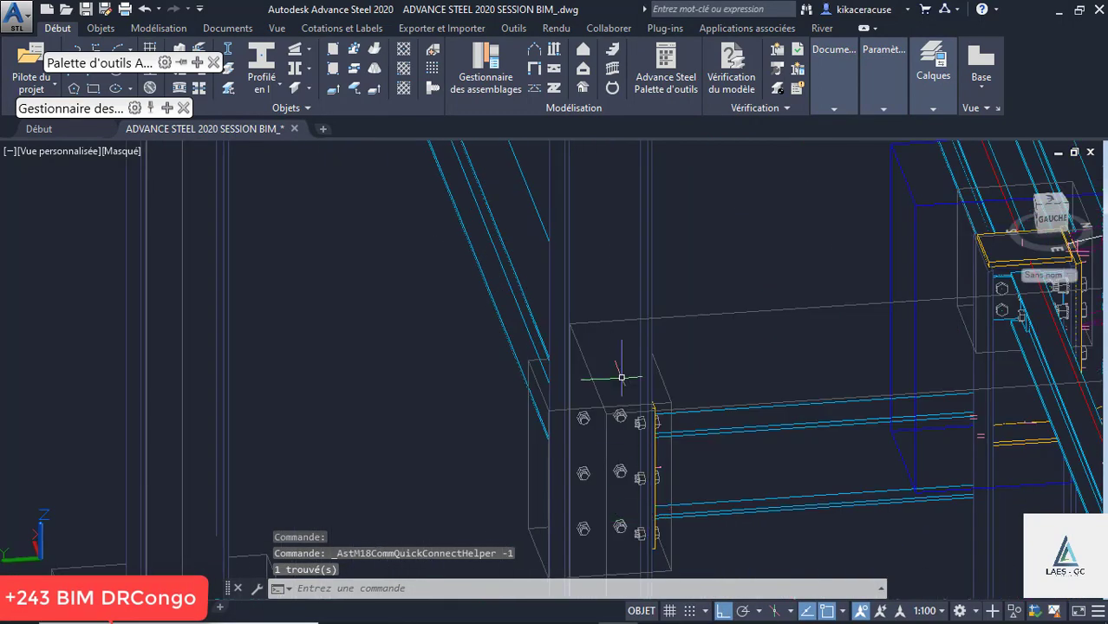
Step: Switch the floor model's visual style to Conceptual (Conceptuel)
shift+middle_drag(716, 386, 517, 367)
scroll(518, 367, down, 5)
shift+drag(725, 401, 492, 366)
scroll(491, 365, down, 8)
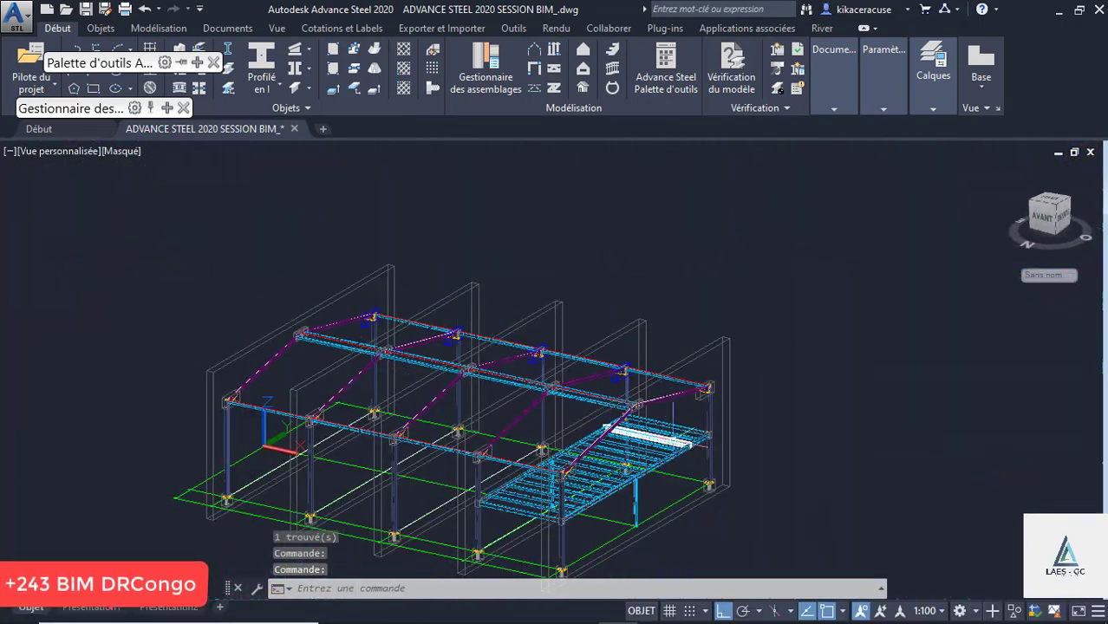
scroll(691, 445, up, 8)
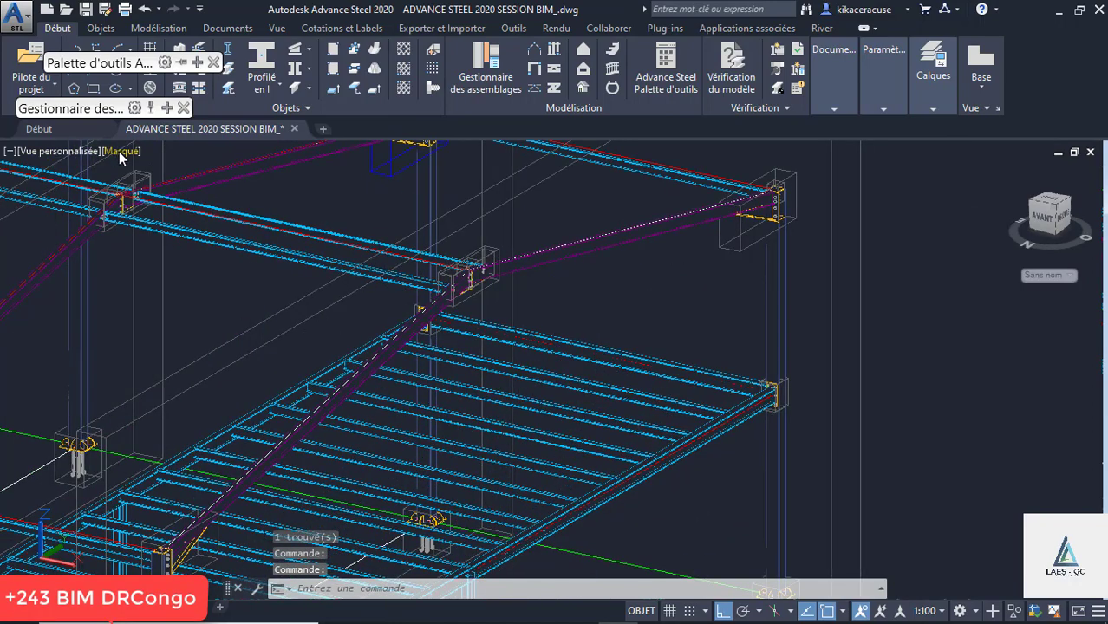
click(118, 152)
click(170, 210)
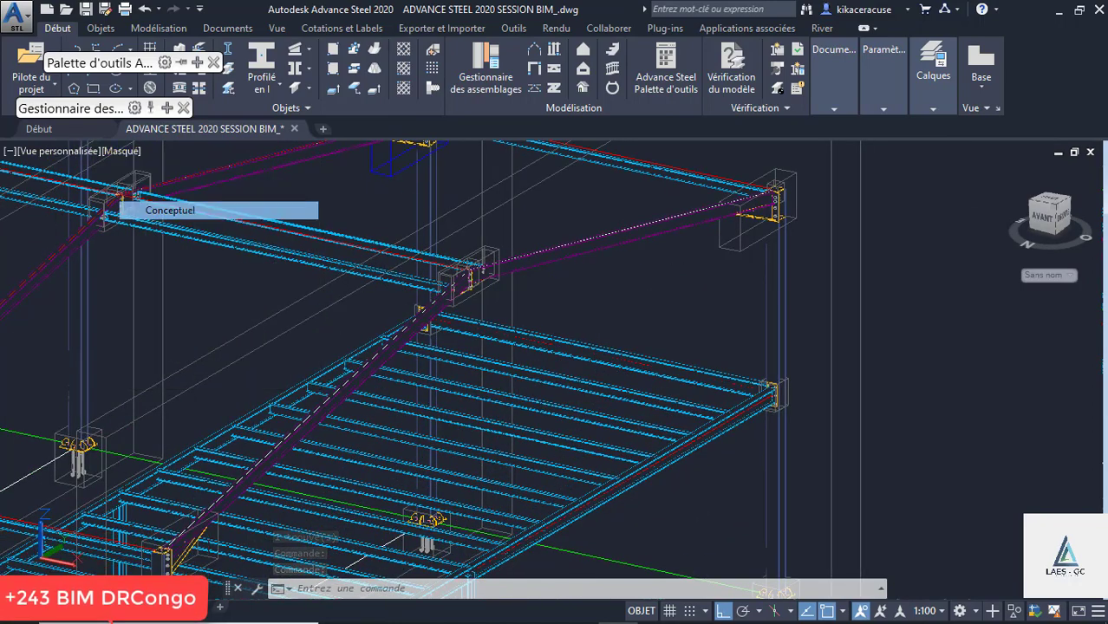
Step: Examine the end plates and bolts at the floor's outer columns and the beams framing into them from several sides
scroll(772, 353, up, 5)
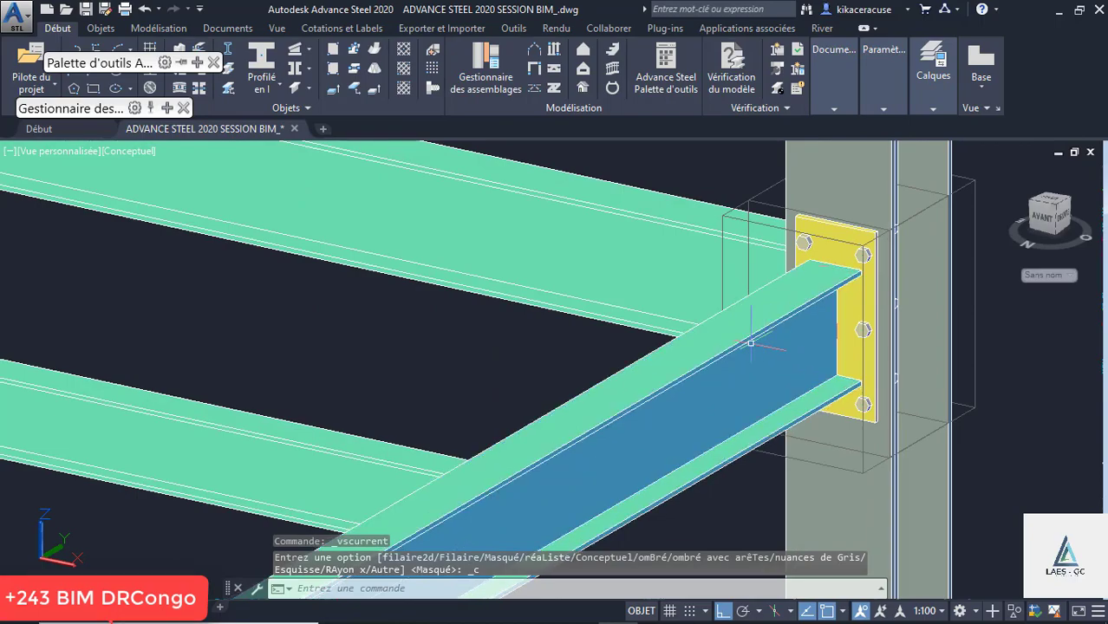
shift+middle_drag(728, 329, 948, 320)
scroll(661, 274, down, 8)
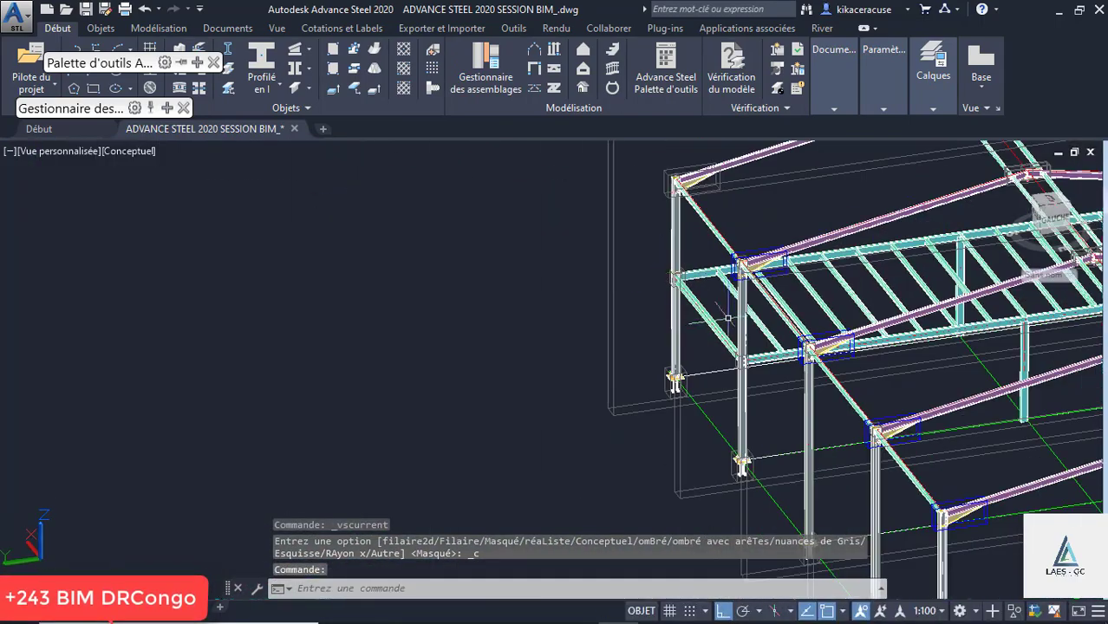
shift+middle_drag(728, 318, 984, 336)
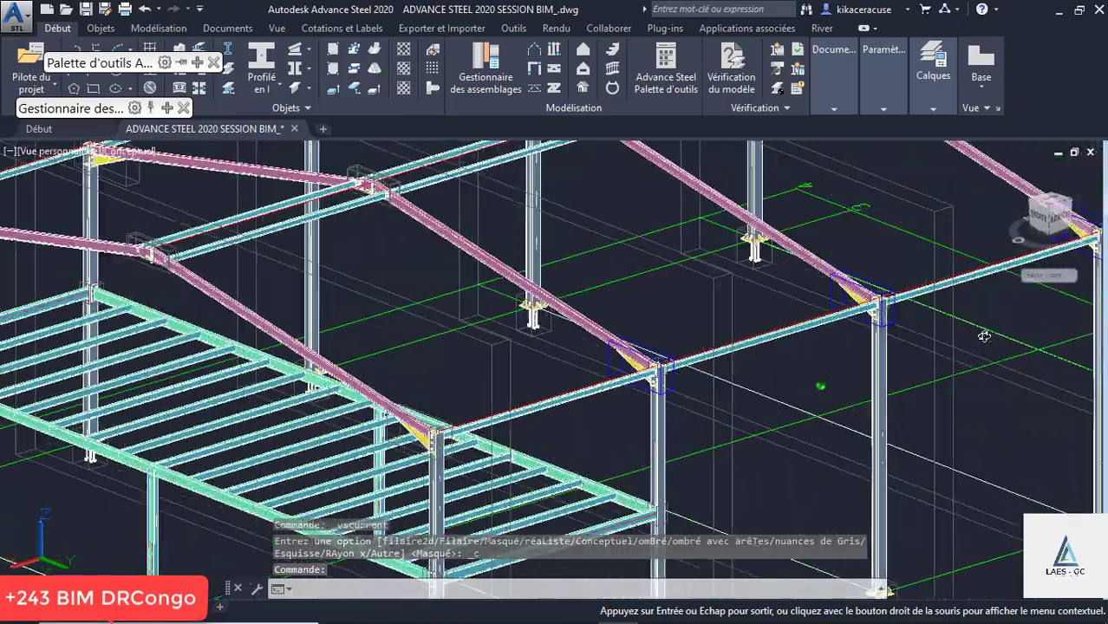
scroll(984, 336, down, 5)
scroll(914, 373, up, 6)
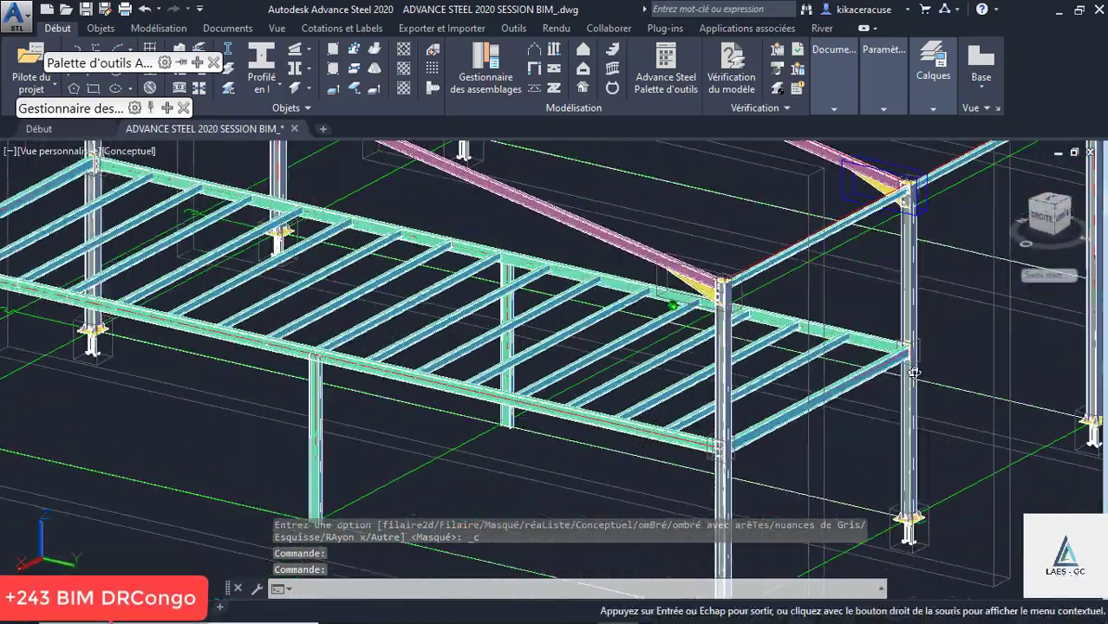
shift+middle_drag(913, 373, 805, 399)
scroll(1025, 356, up, 5)
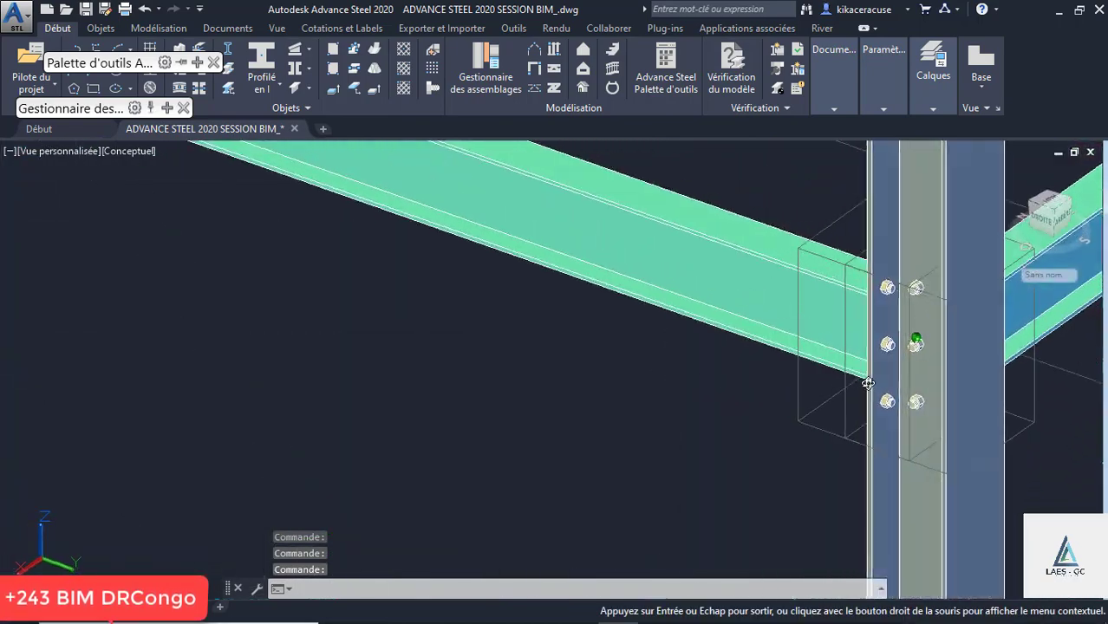
shift+middle_drag(867, 383, 864, 398)
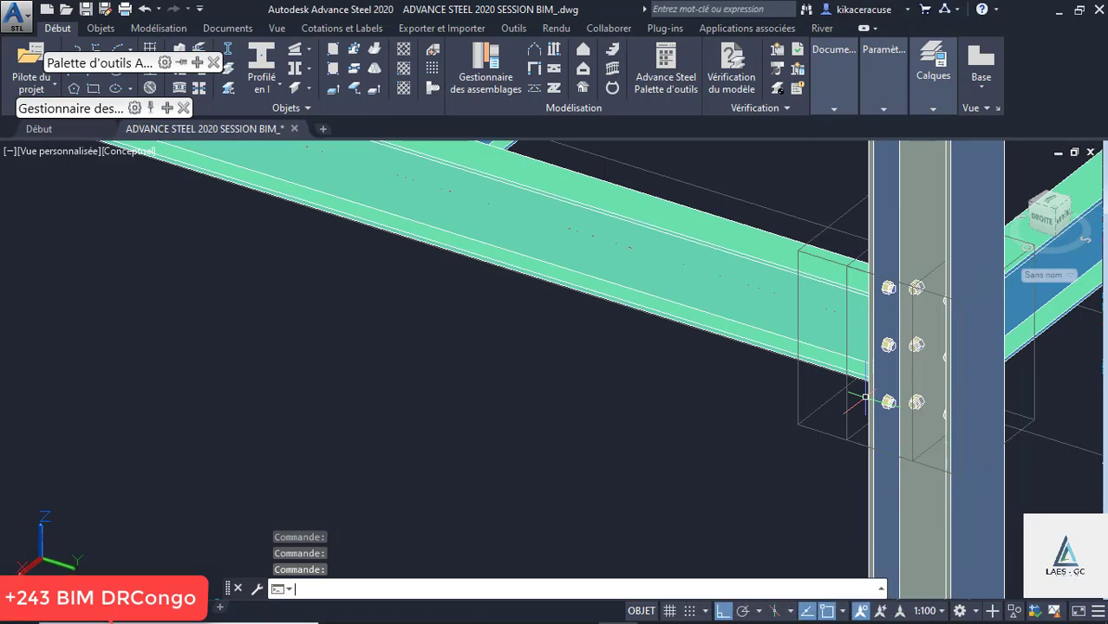
scroll(828, 488, down, 5)
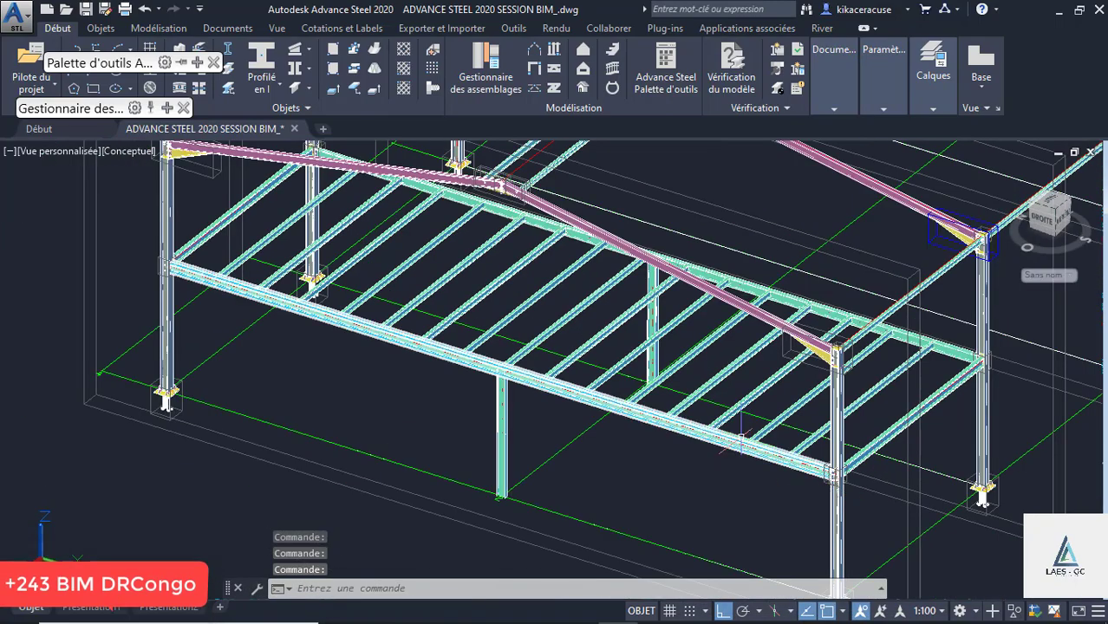
shift+middle_drag(828, 488, 837, 389)
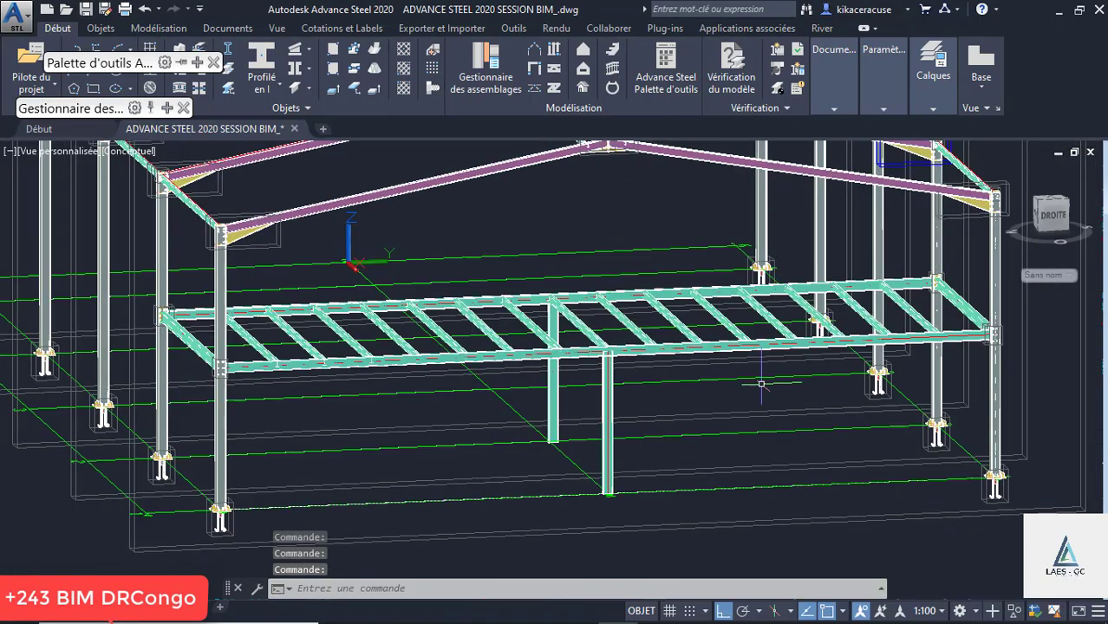
Step: Connect the joist above the far intermediate column to the far edge beam with a skewed clip angle (Cornière d'attache en biais)
scroll(699, 385, up, 6)
scroll(699, 385, down, 5)
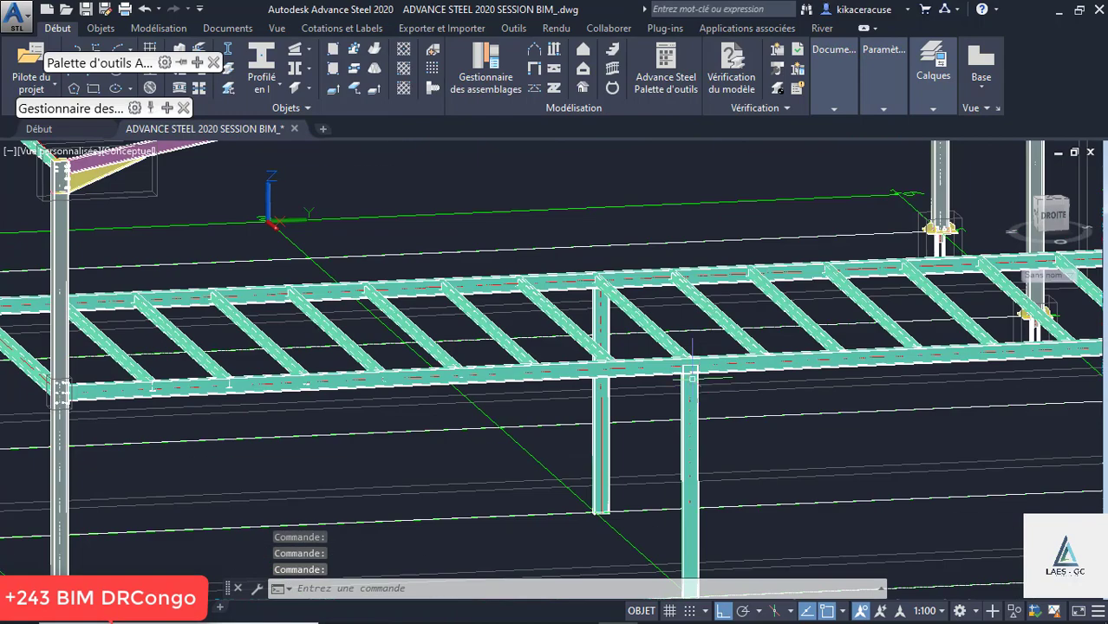
scroll(610, 290, up, 6)
scroll(686, 323, down, 2)
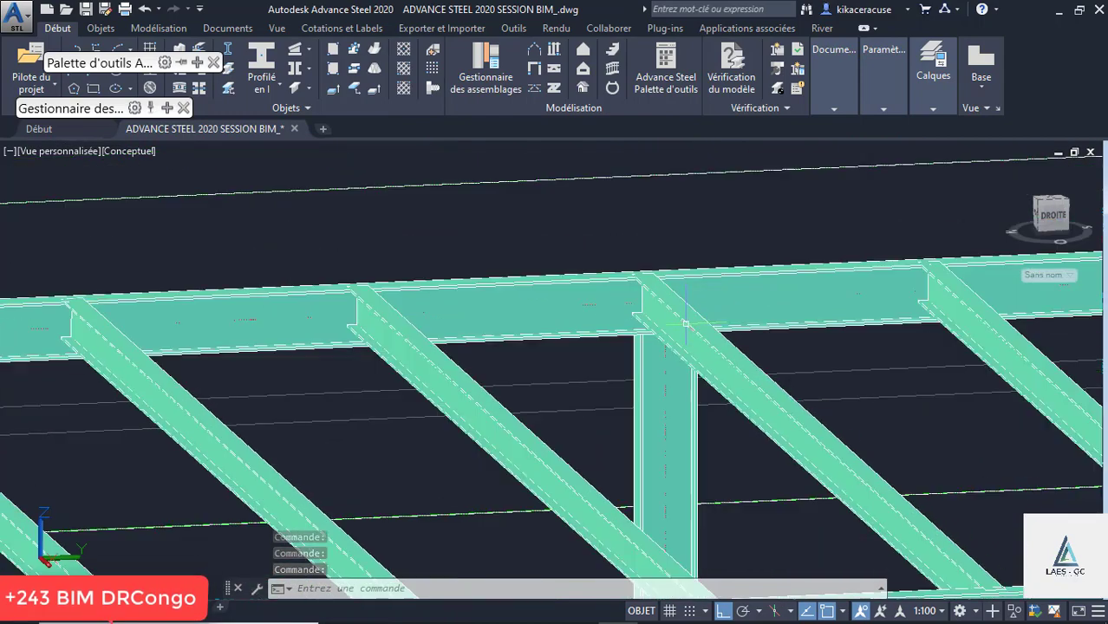
click(164, 111)
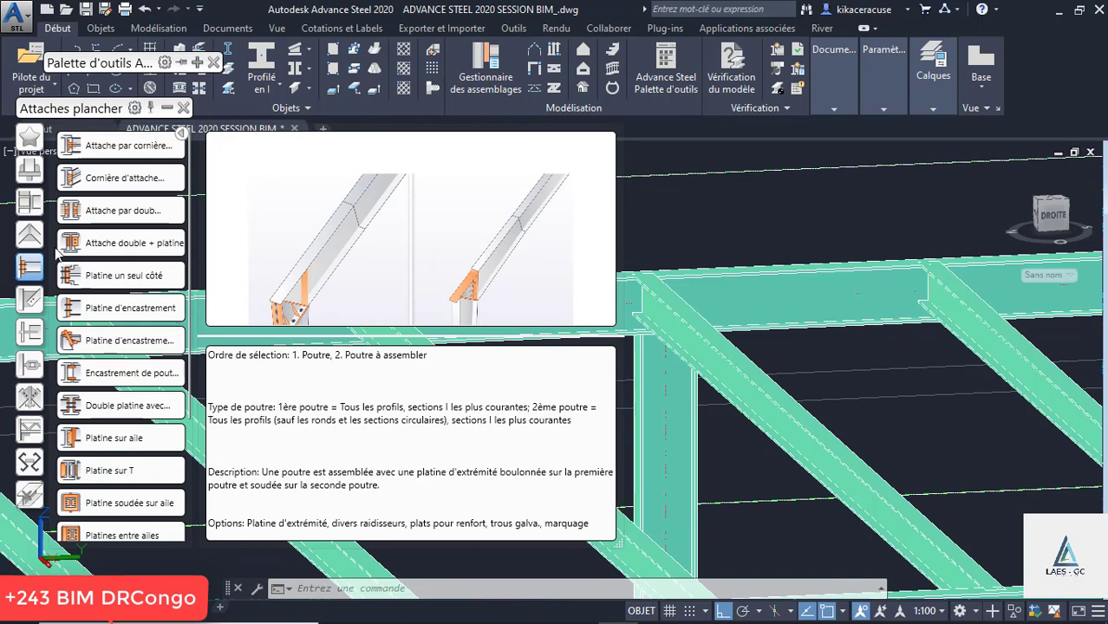
click(107, 179)
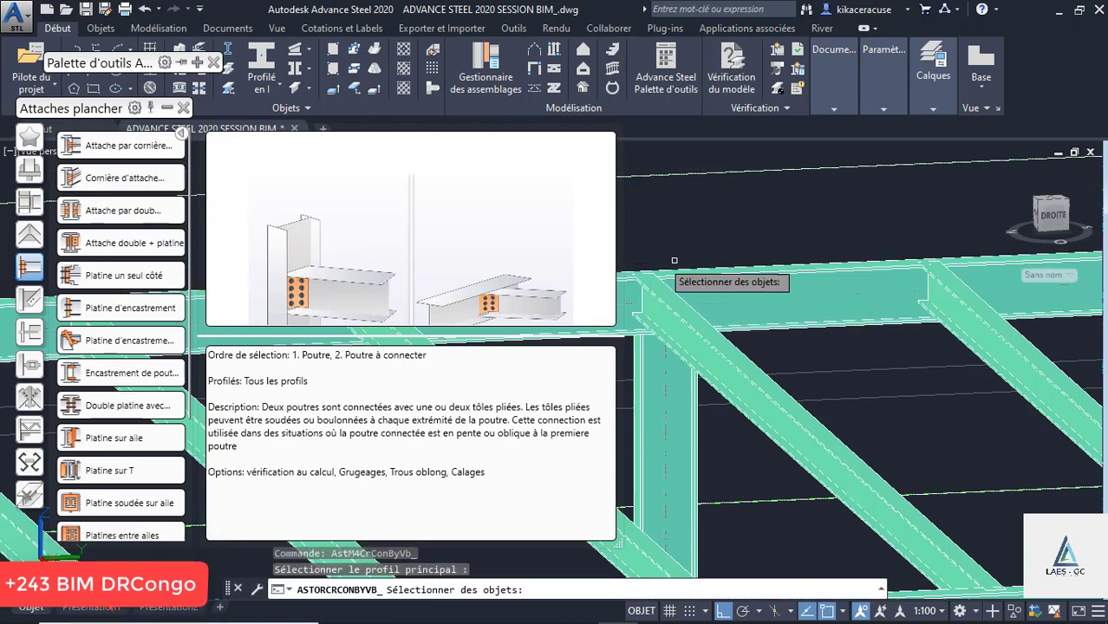
click(841, 264)
key(Return)
click(754, 404)
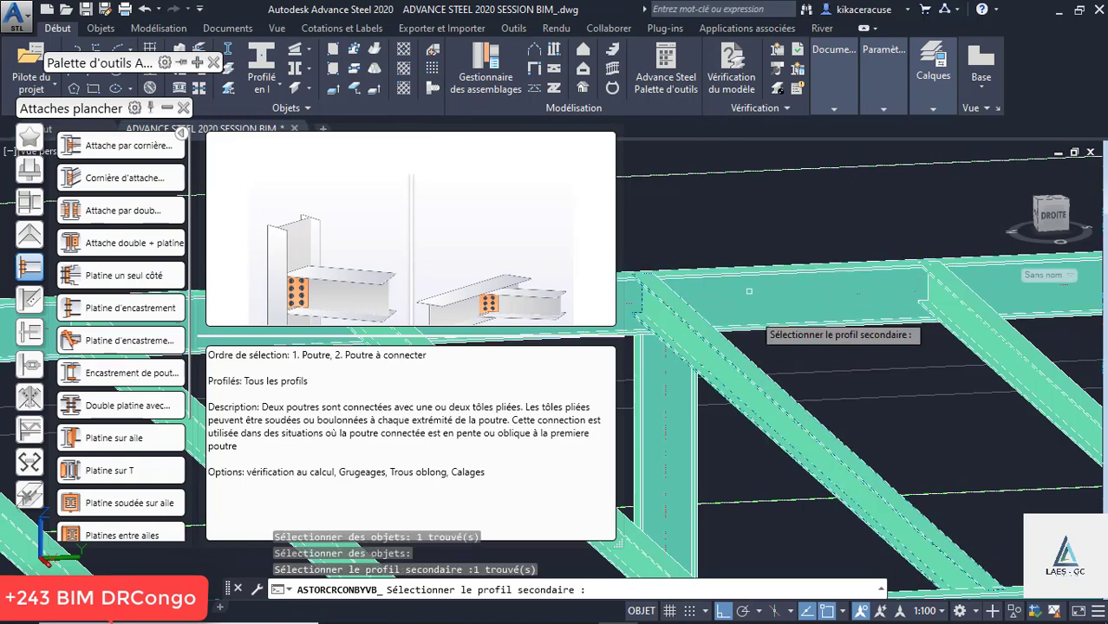
key(Return)
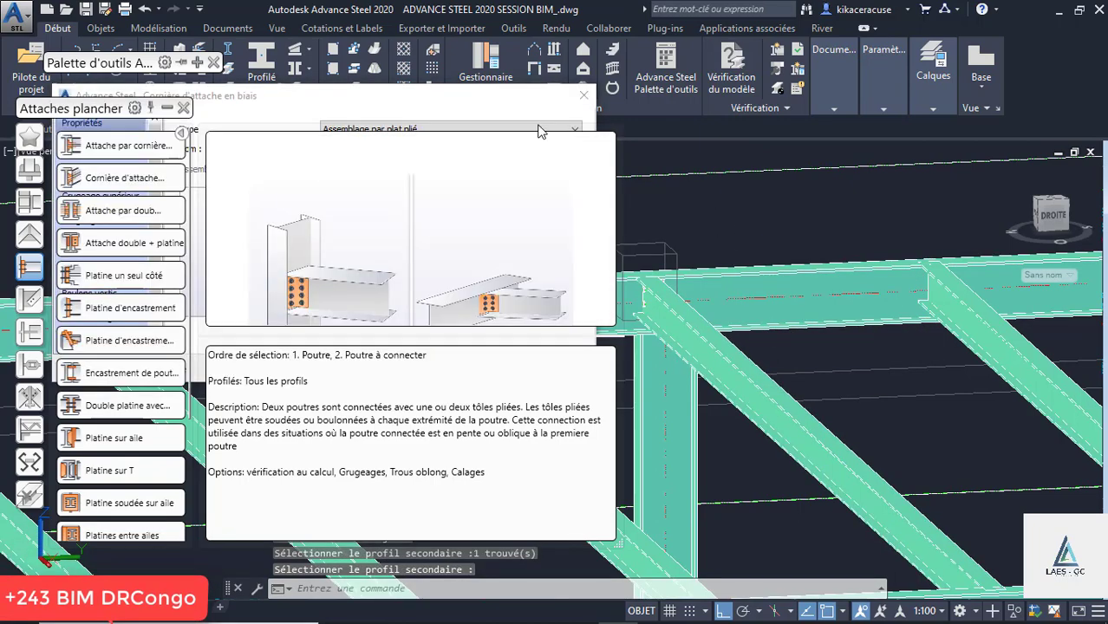
Step: Set the skewed clip angle's bolt diameter to 16 mm and close the connection properties
click(829, 226)
scroll(829, 225, down, 2)
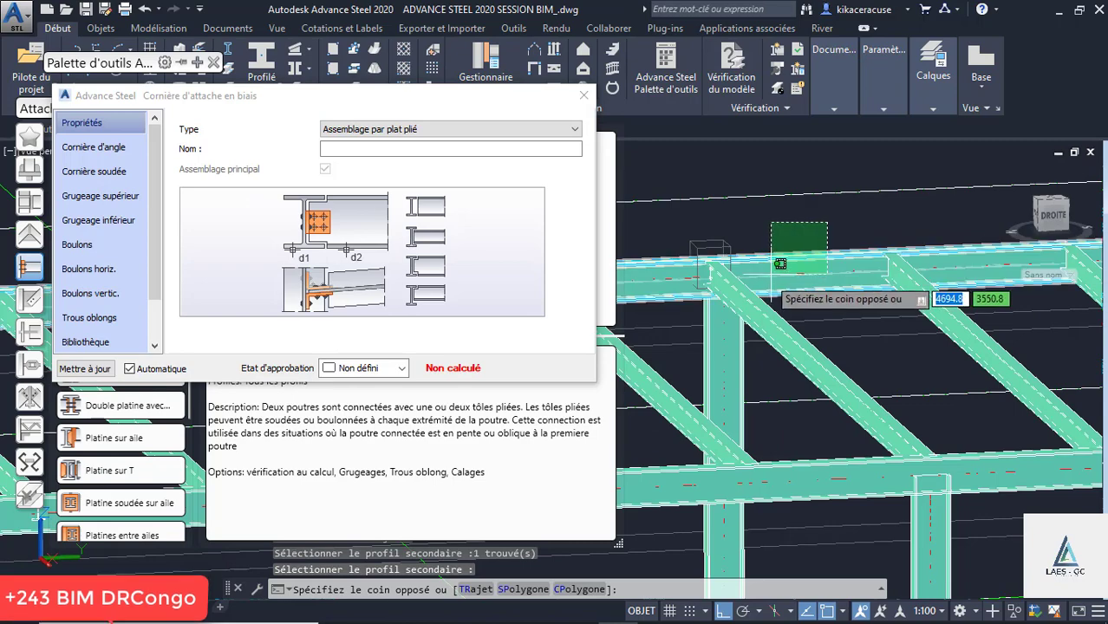
click(762, 289)
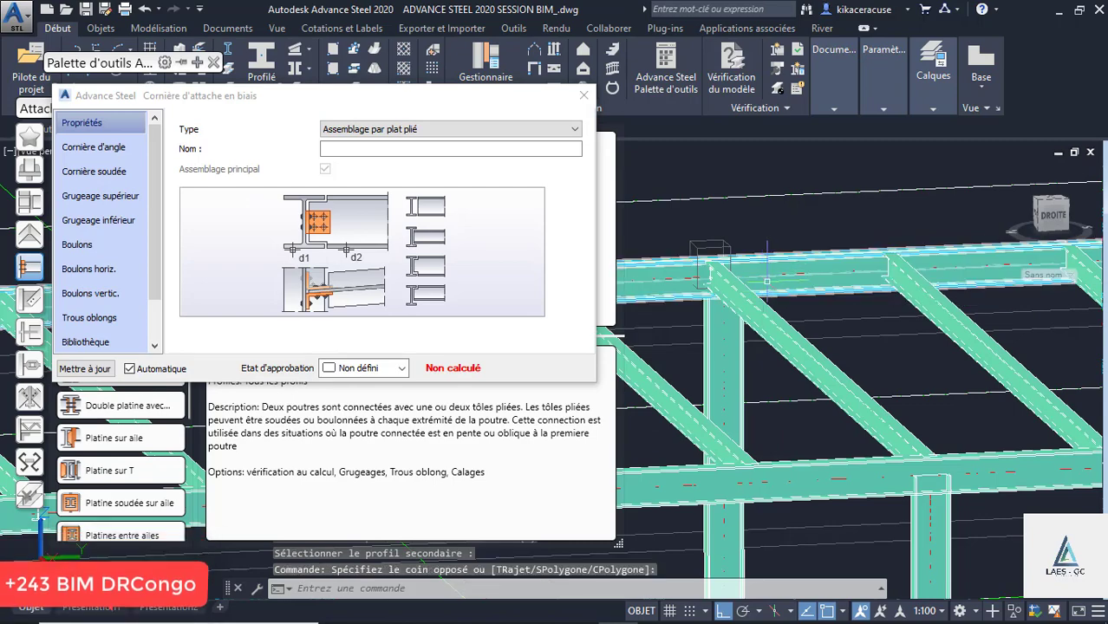
shift+middle_drag(769, 275, 752, 260)
scroll(781, 258, up, 7)
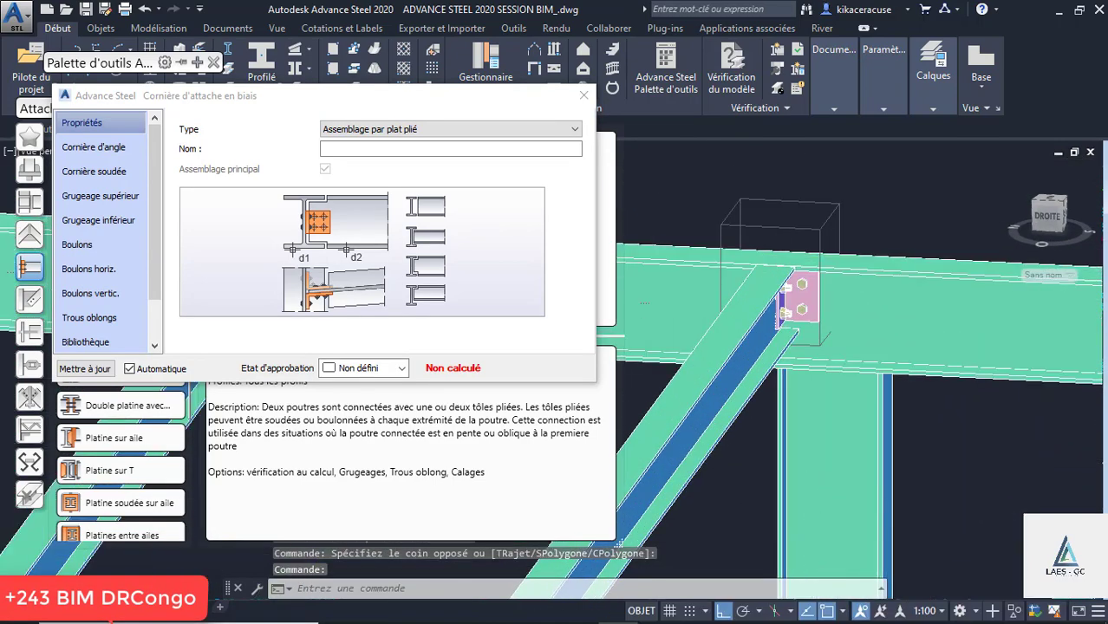
scroll(783, 261, down, 8)
scroll(916, 303, down, 2)
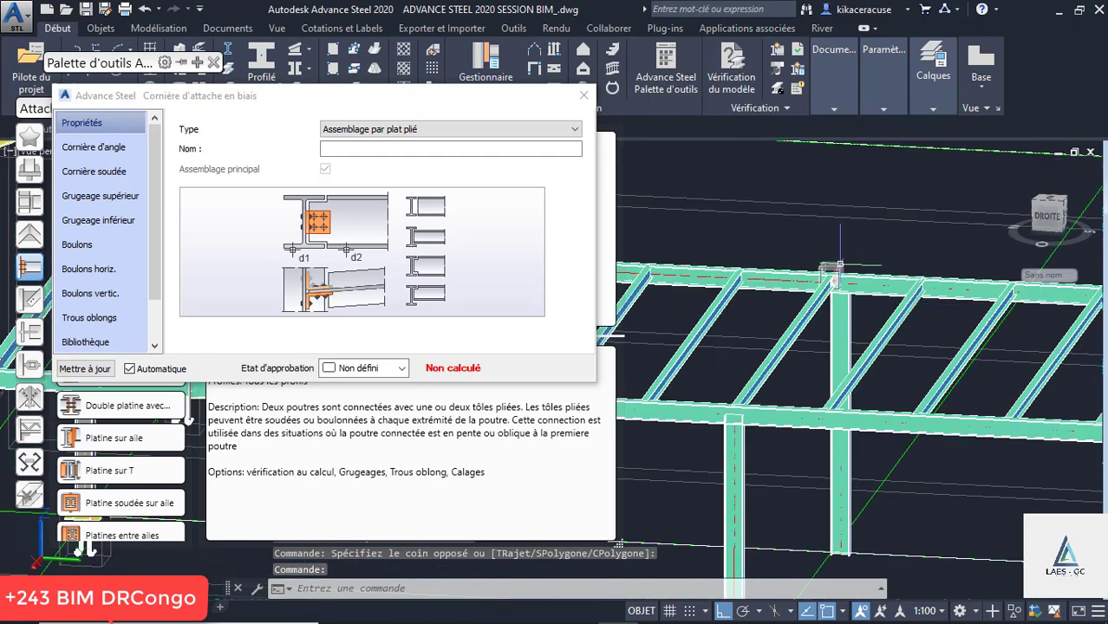
scroll(834, 269, up, 3)
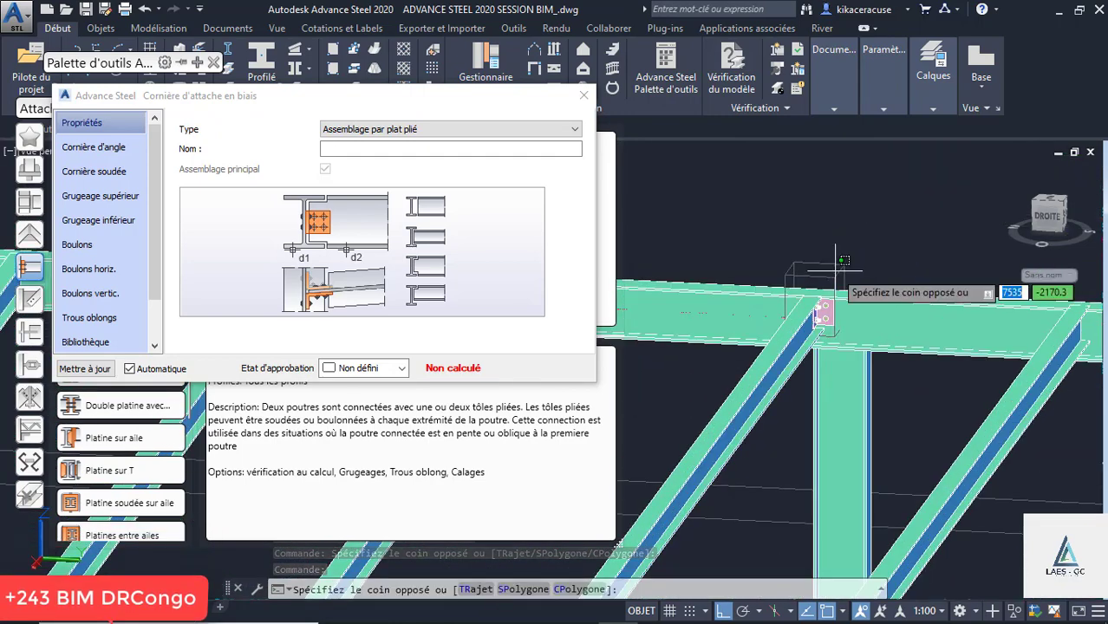
click(84, 245)
click(360, 123)
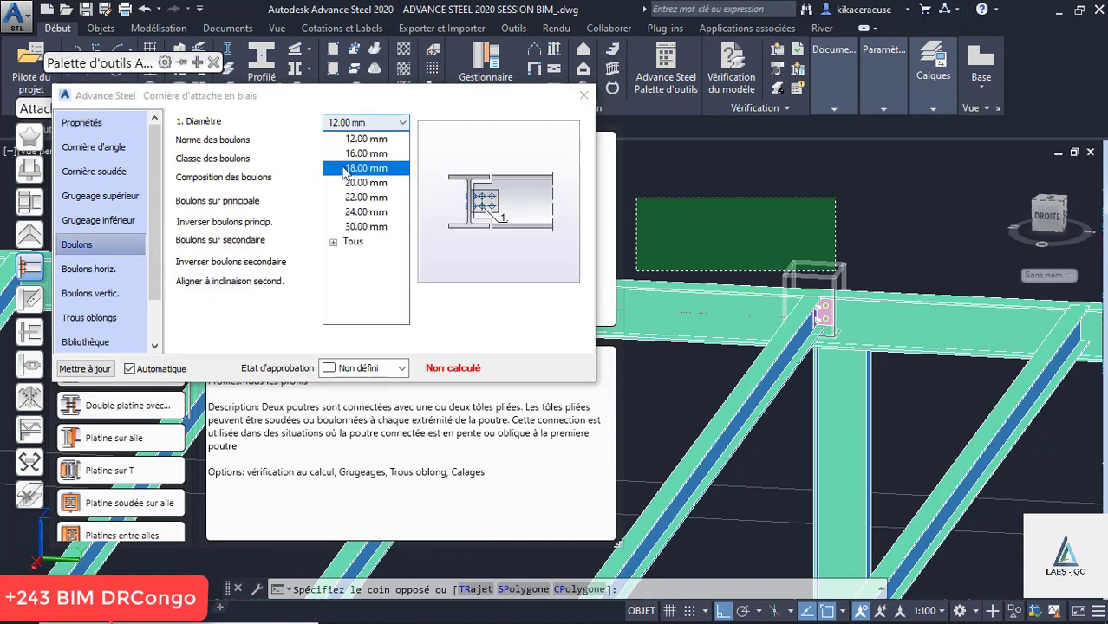
click(361, 153)
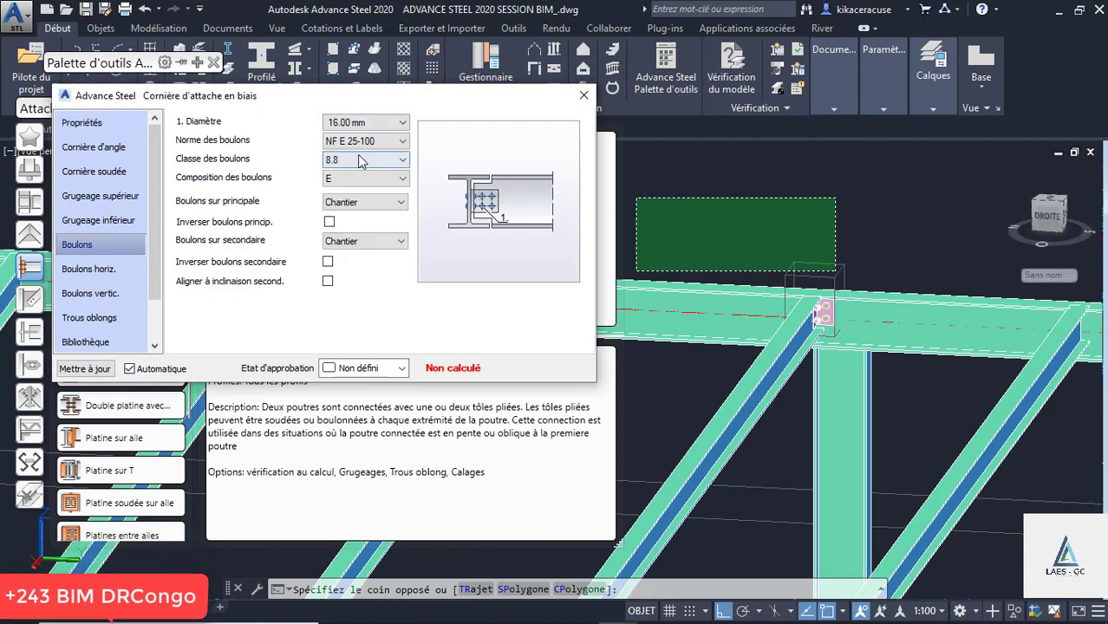
click(583, 98)
Step: Close the connection vault and switch the model's visual style to Hidden (Masqué)
scroll(819, 287, up, 3)
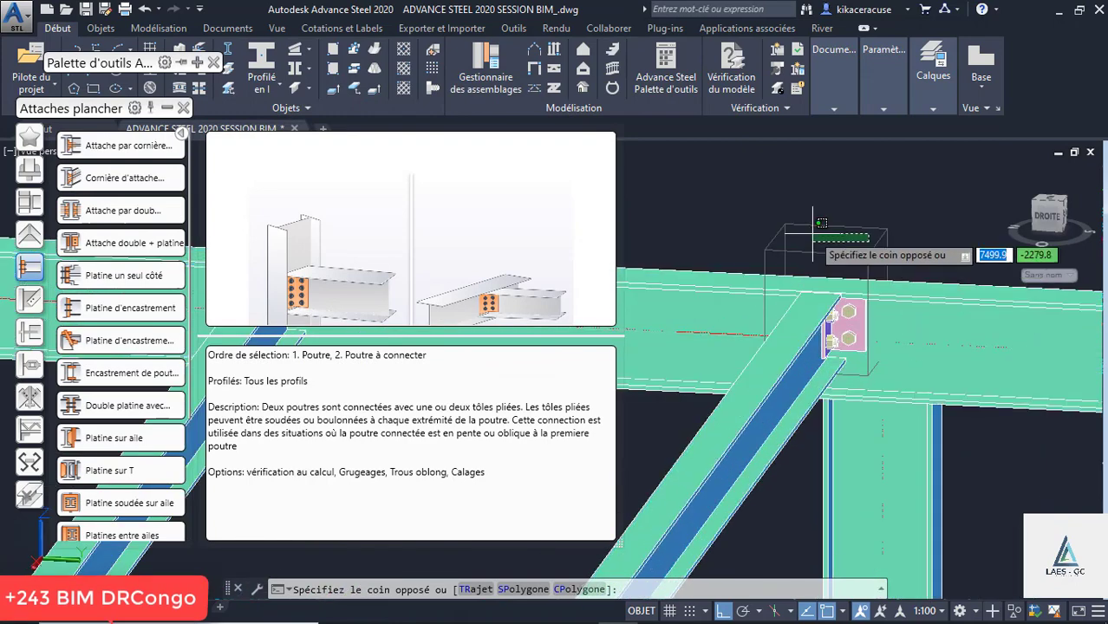
scroll(813, 234, down, 4)
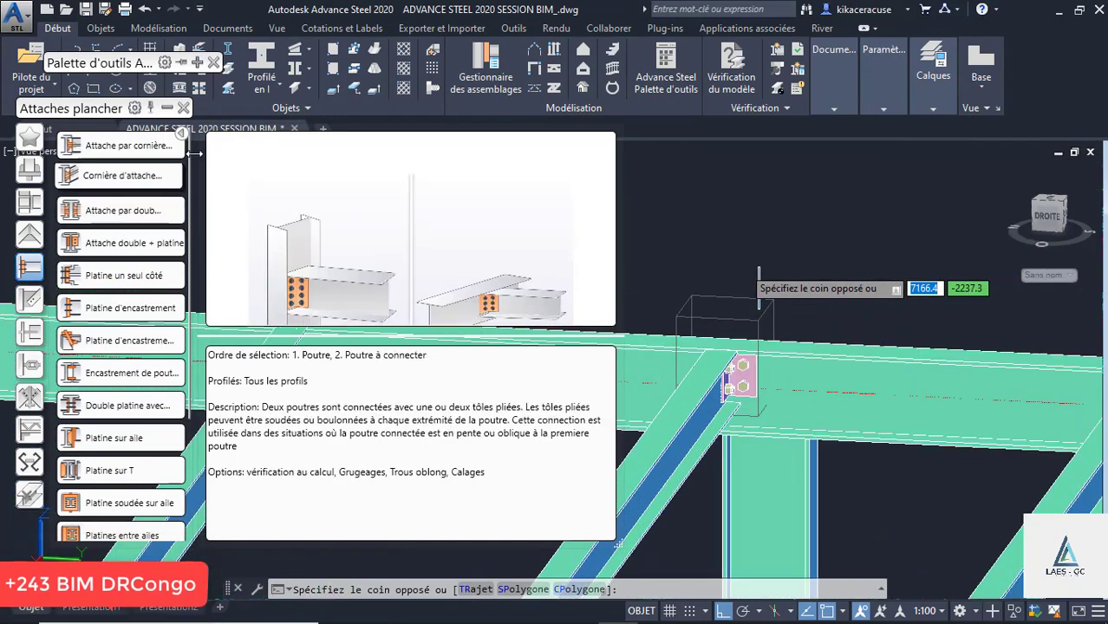
click(182, 109)
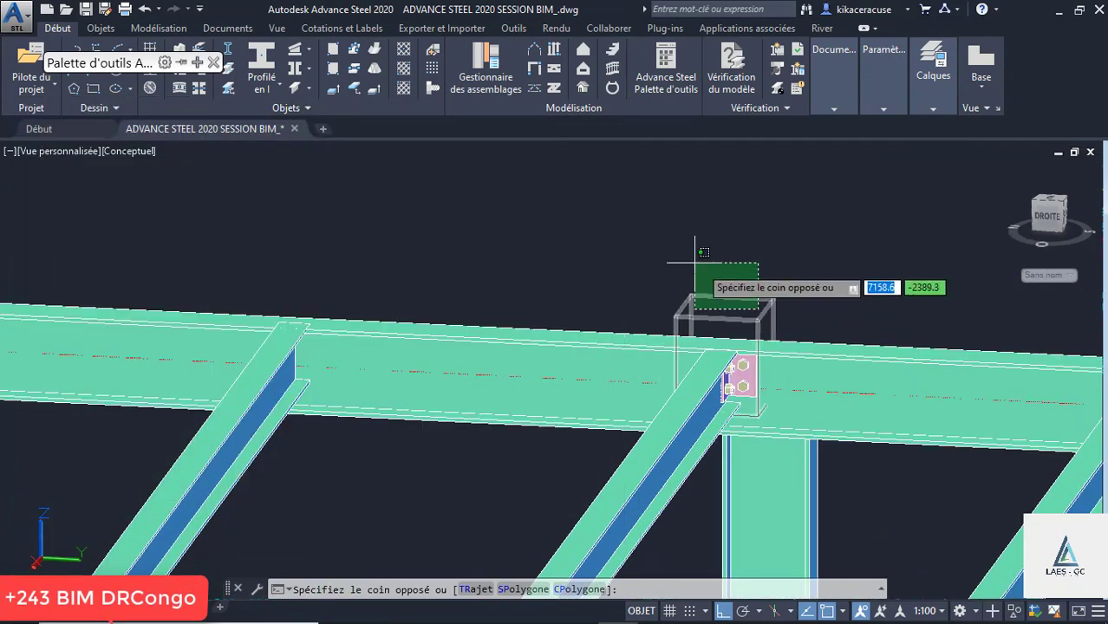
click(742, 307)
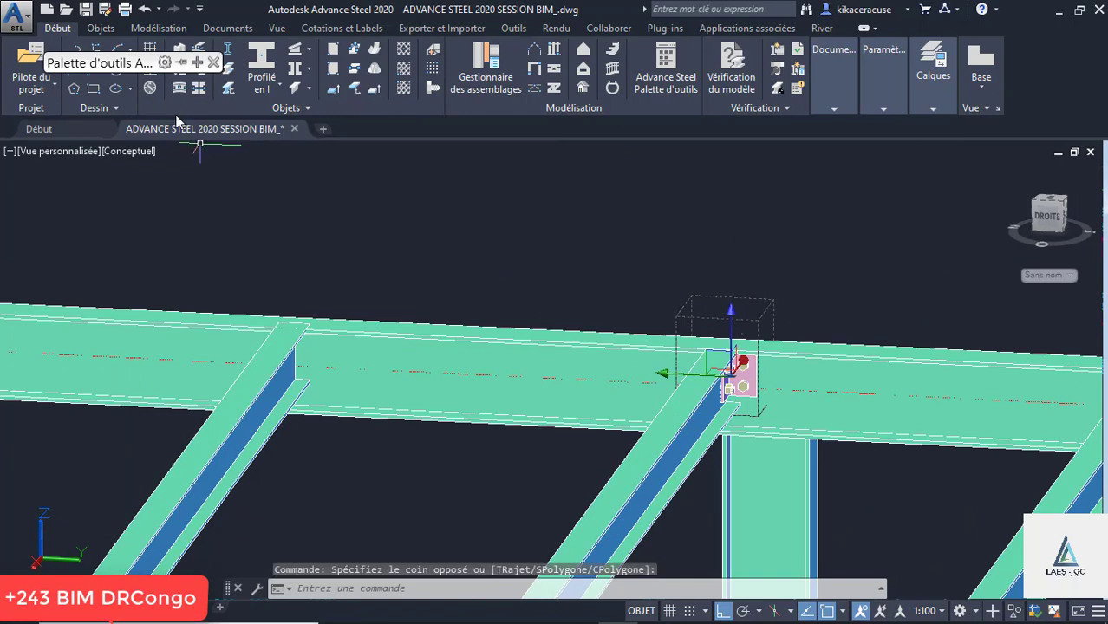
click(141, 151)
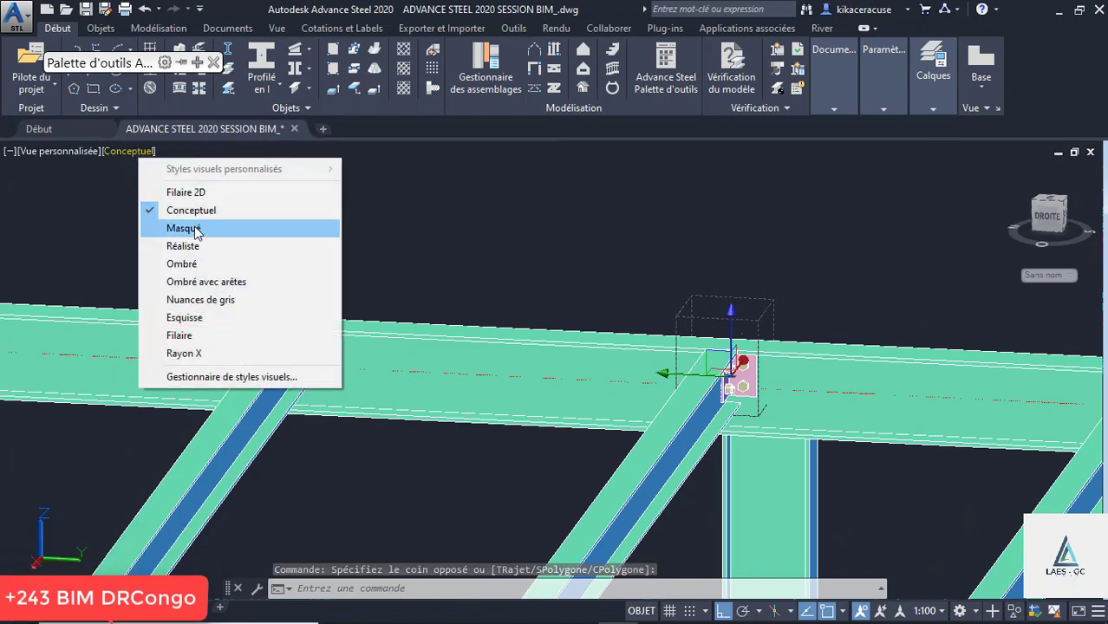
click(185, 229)
Step: Reopen the joist connection's properties and place its folded plate on the left side (côté gauche)
double_click(735, 317)
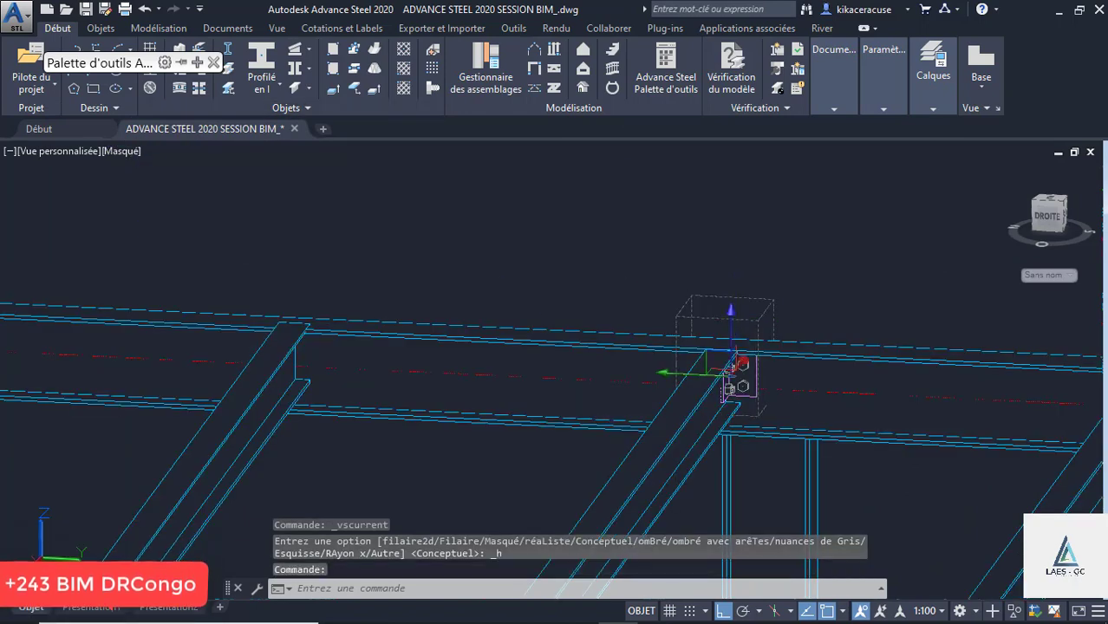
click(93, 172)
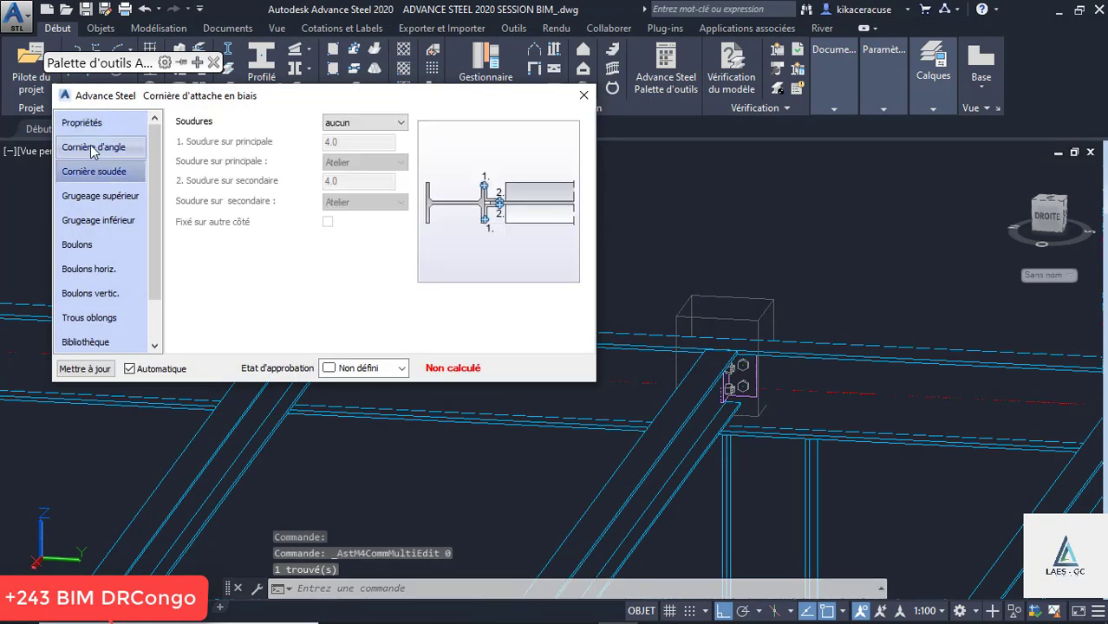
click(93, 147)
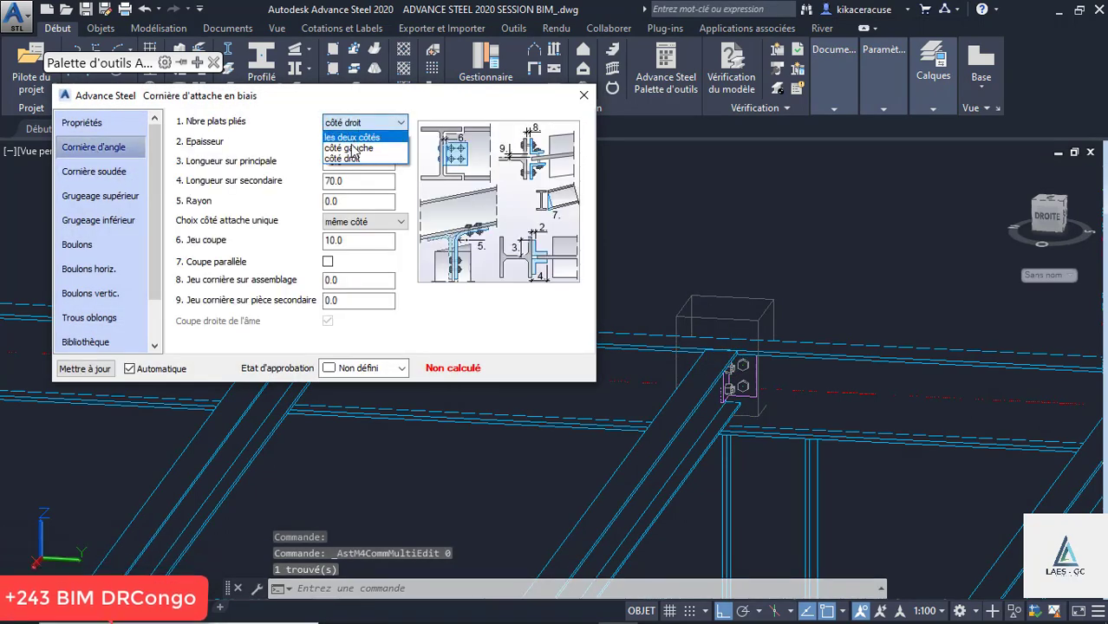
click(350, 148)
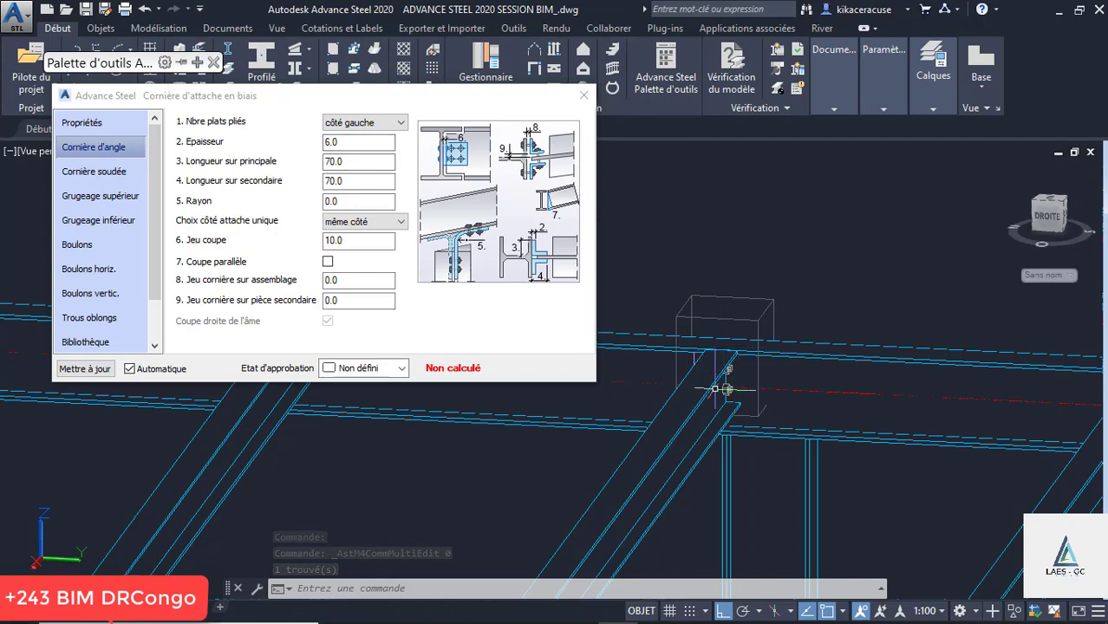
shift+middle_drag(701, 403, 770, 387)
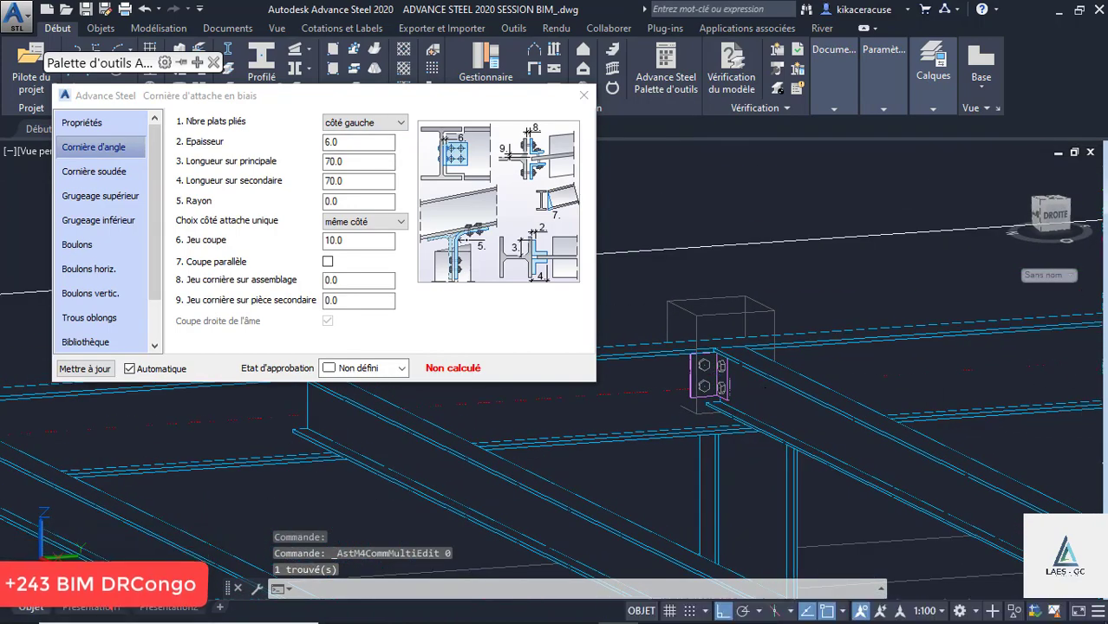
Step: Propagate the skewed clip angle connection from this joist to the similar joints along the edge beam
right_click(743, 318)
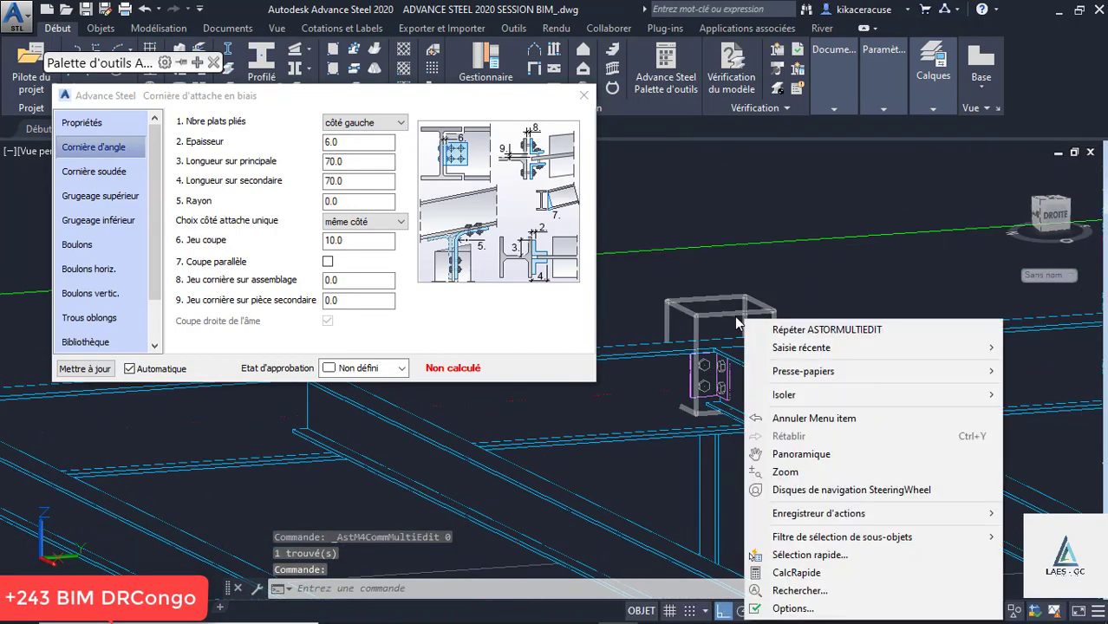
click(736, 321)
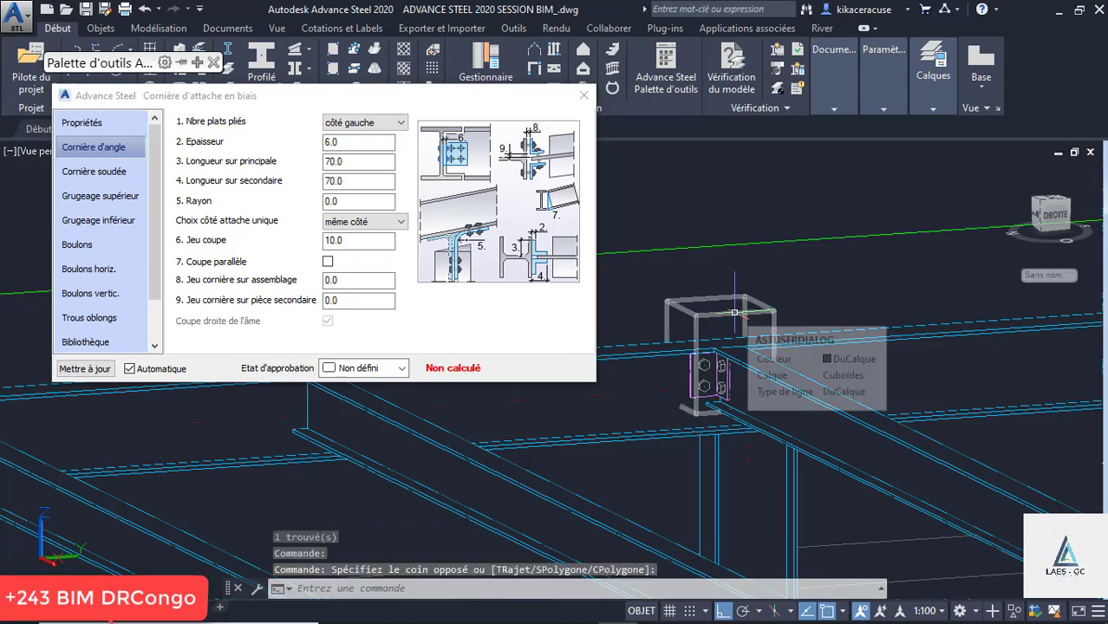
click(734, 310)
right_click(734, 309)
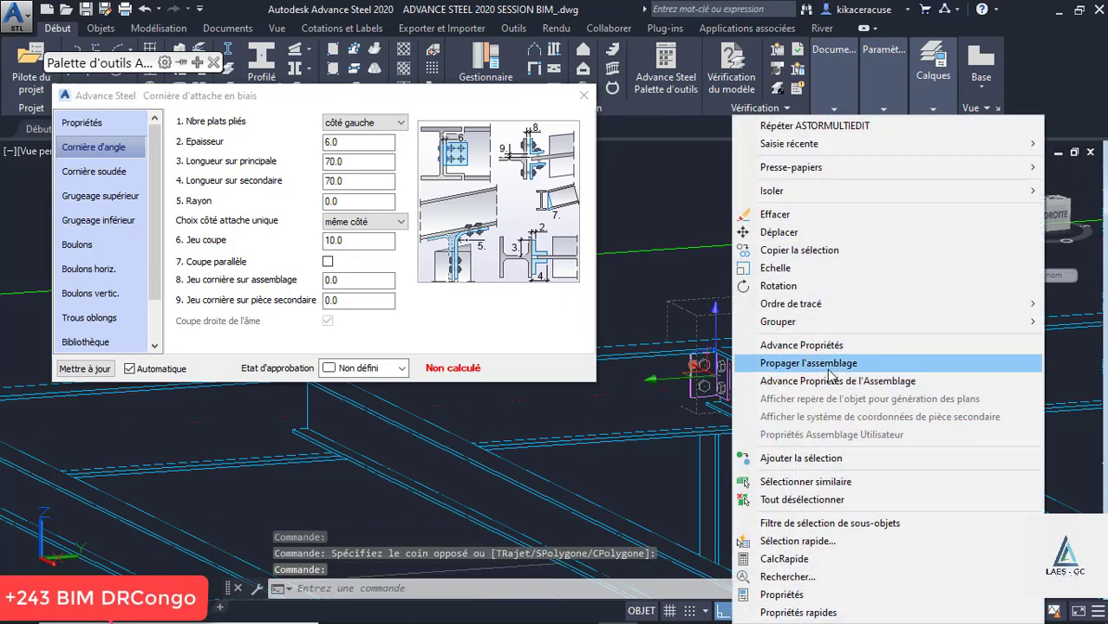
click(827, 364)
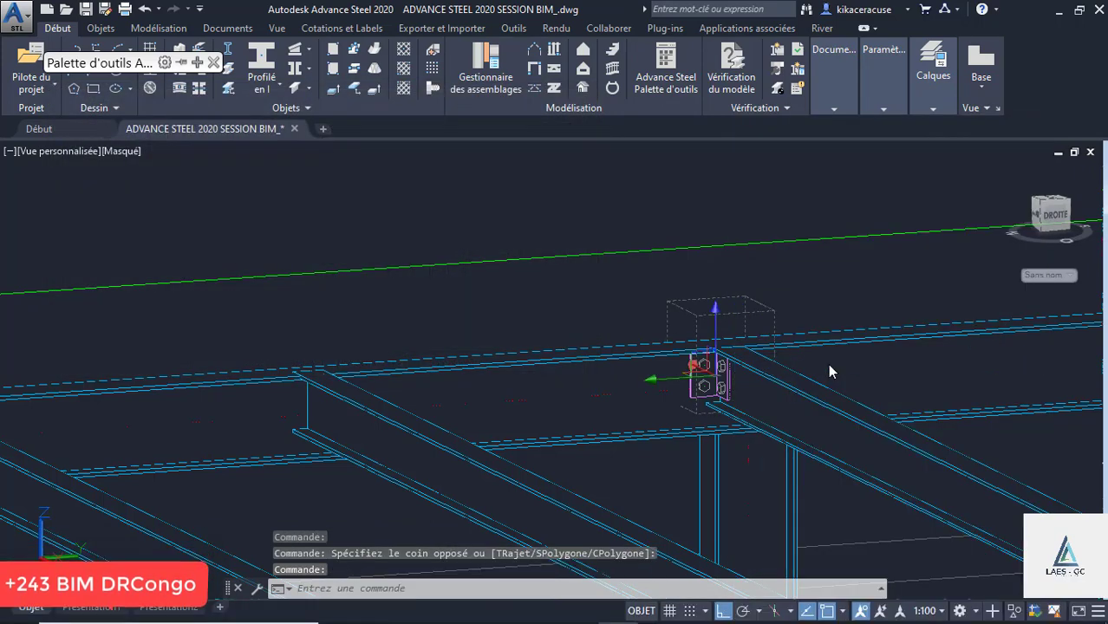
click(527, 265)
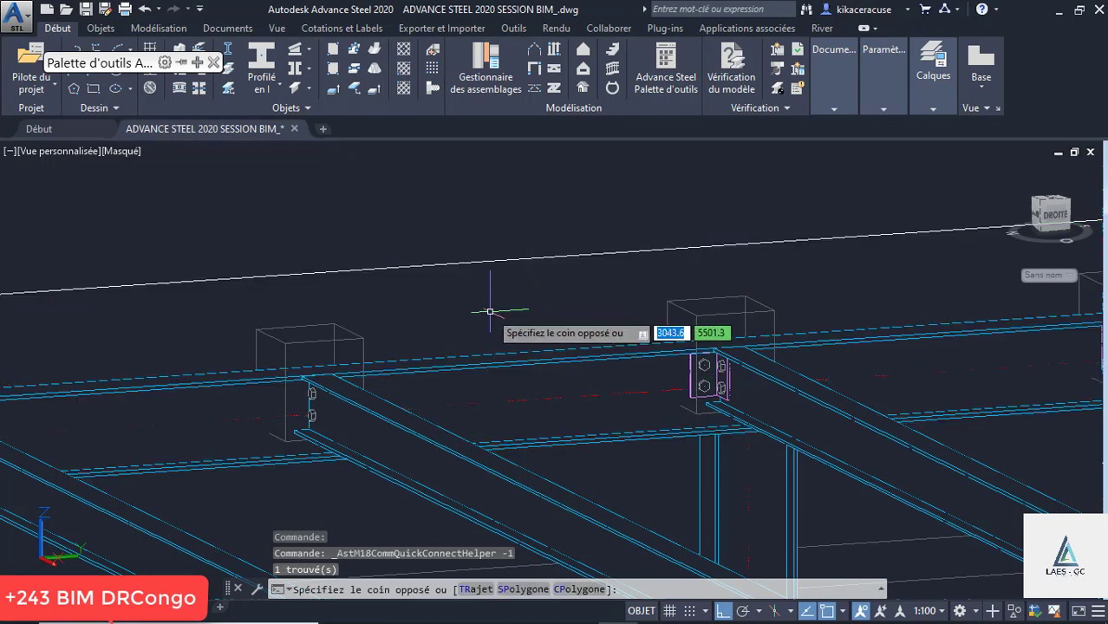
click(526, 272)
scroll(512, 295, down, 3)
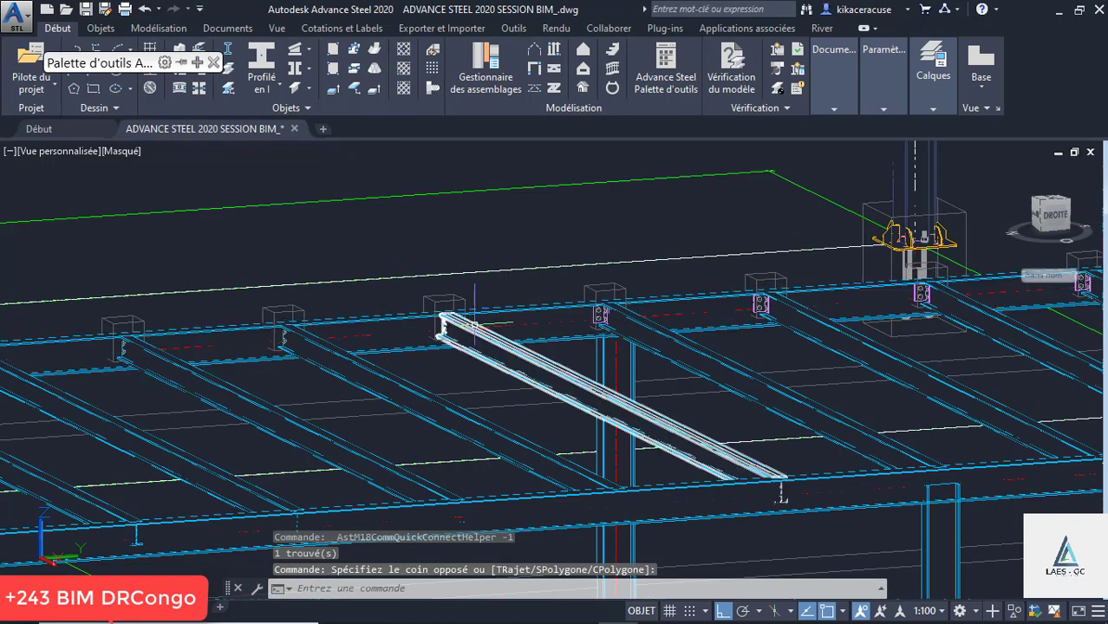
key(Escape)
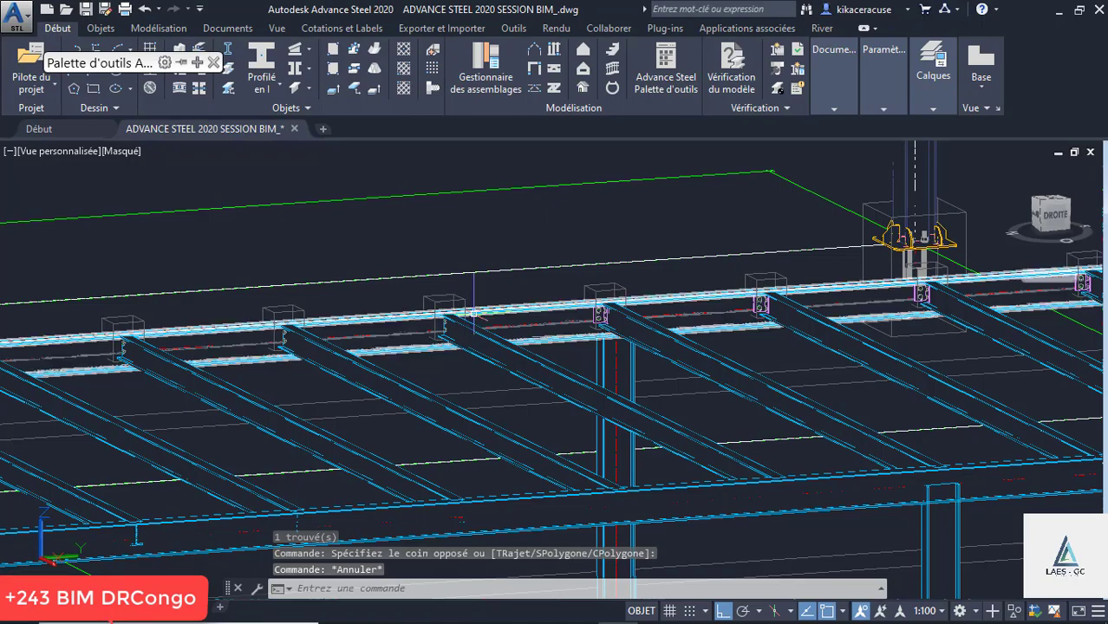
Step: Examine the joist ends along both floor edge beams to check where the angle connections have been propagated
shift+middle_drag(473, 312, 716, 339)
scroll(574, 345, down, 8)
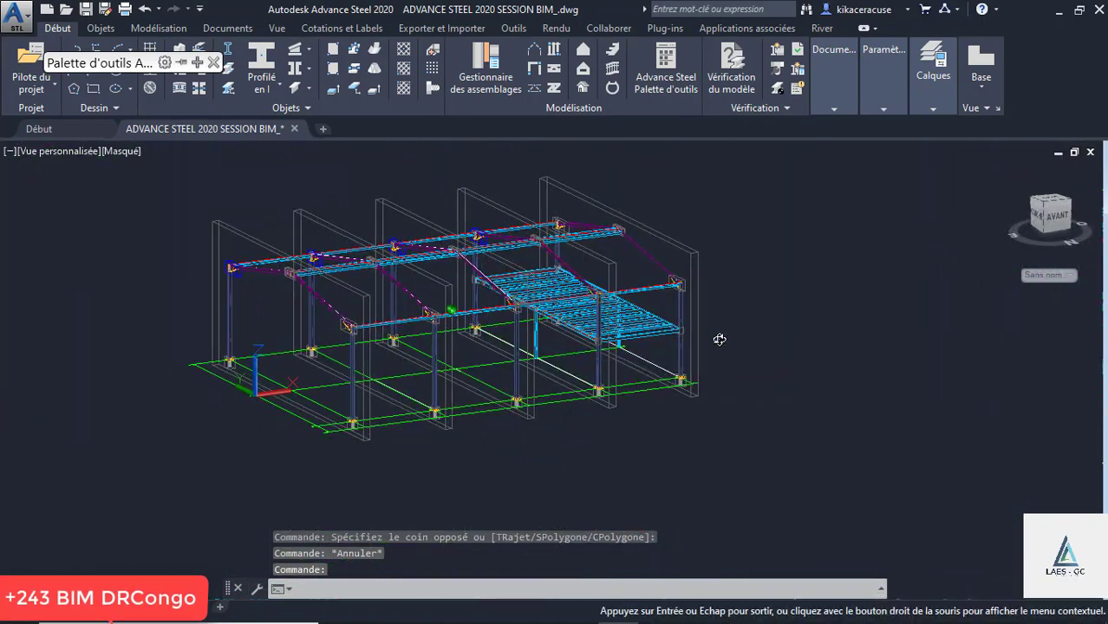
scroll(679, 295, up, 6)
scroll(670, 280, up, 4)
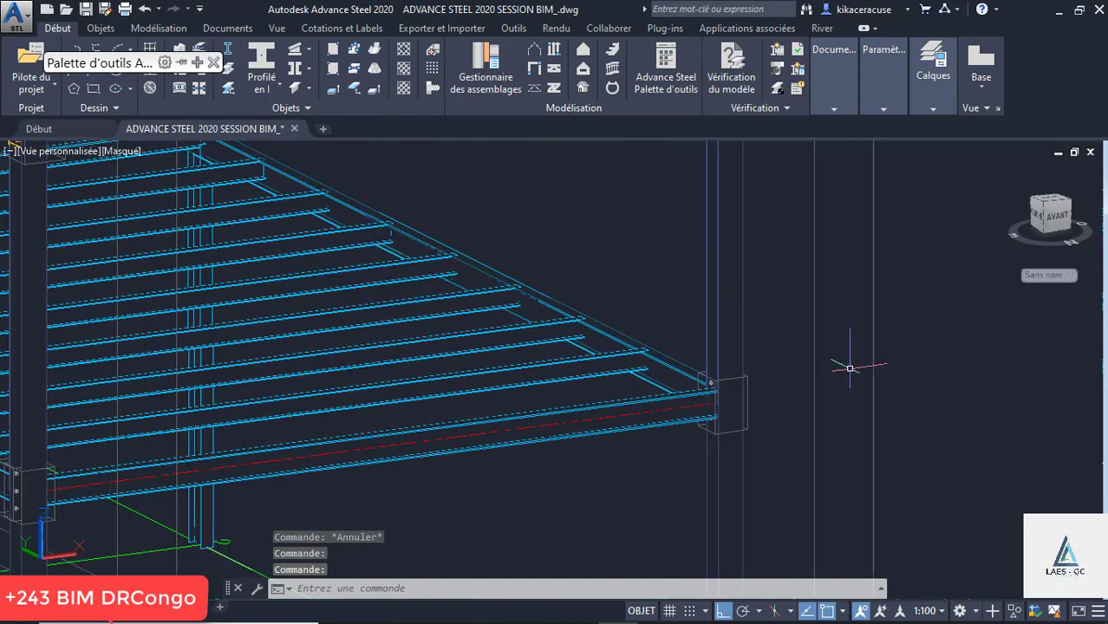
scroll(850, 368, down, 5)
scroll(442, 424, up, 6)
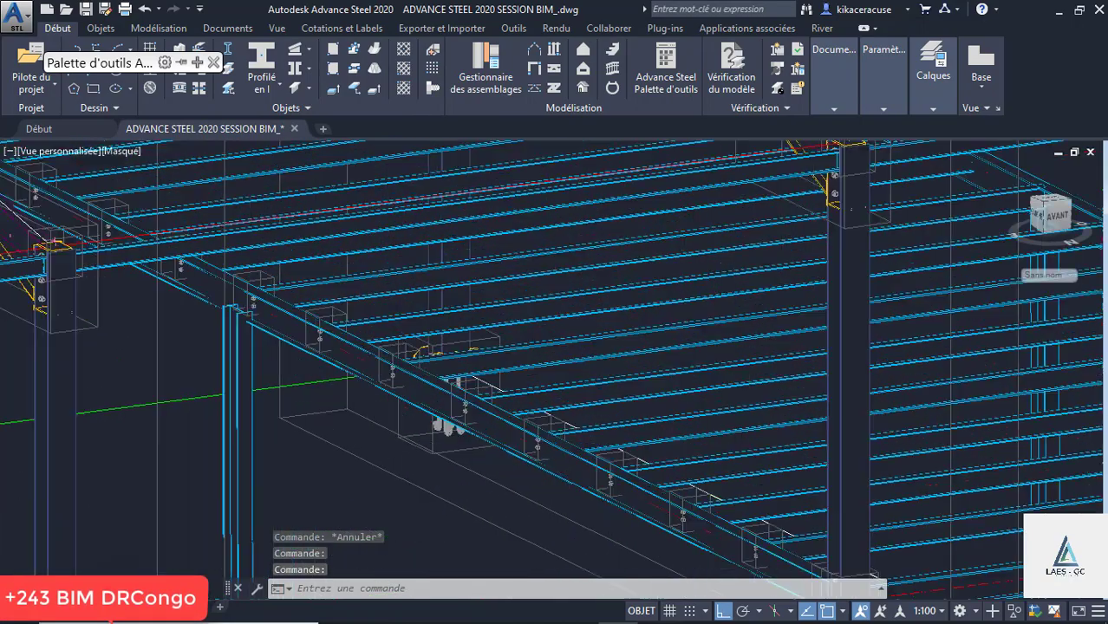
scroll(394, 342, up, 3)
scroll(524, 376, down, 6)
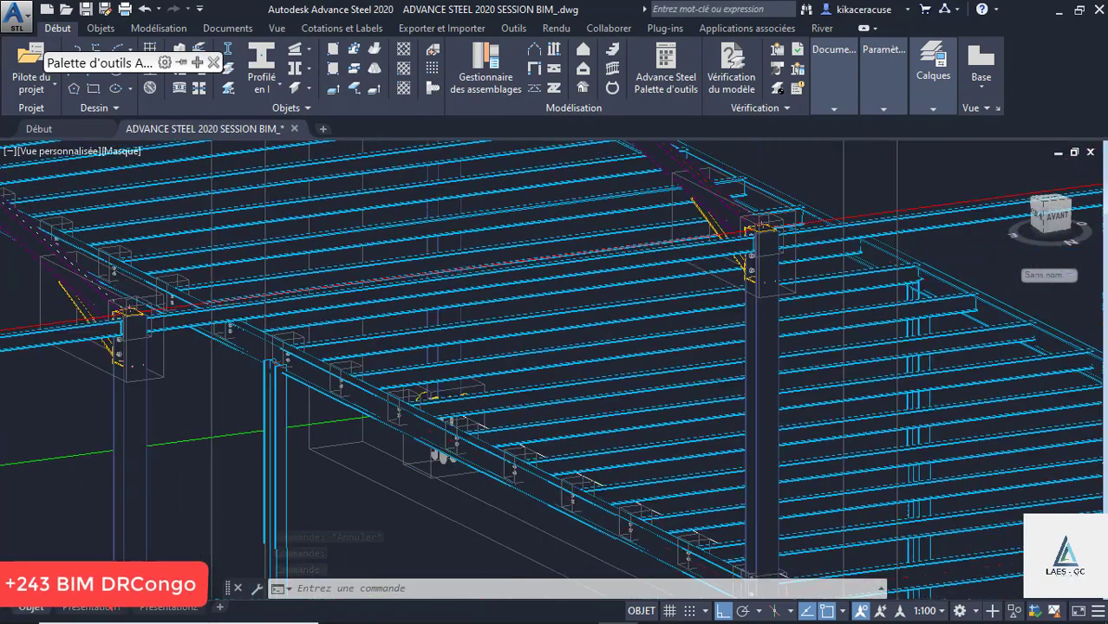
scroll(624, 257, up, 5)
scroll(625, 257, down, 5)
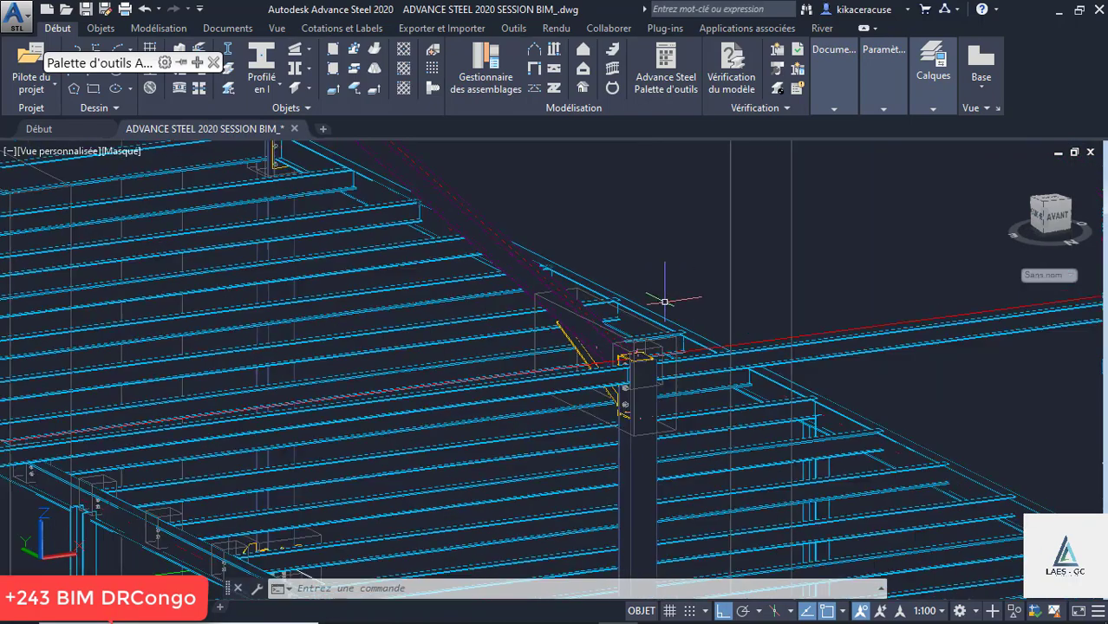
Step: Attach the next unconnected joist to the floor's edge beam with a skewed clip angle connection (Cornière d'attache en biais)
scroll(468, 221, up, 5)
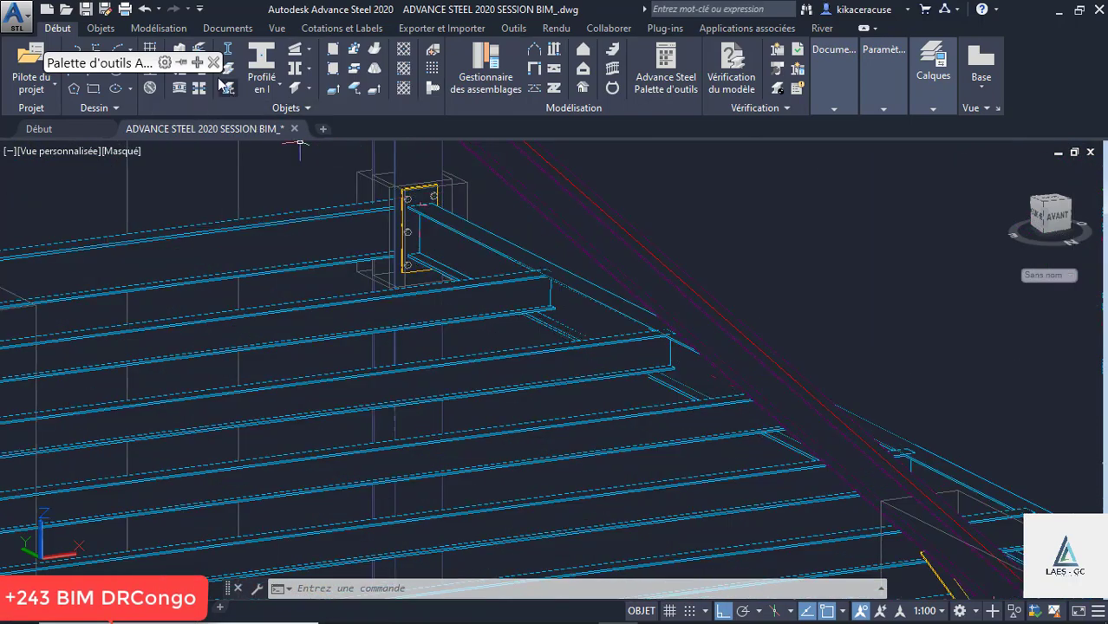
mouse_move(191, 66)
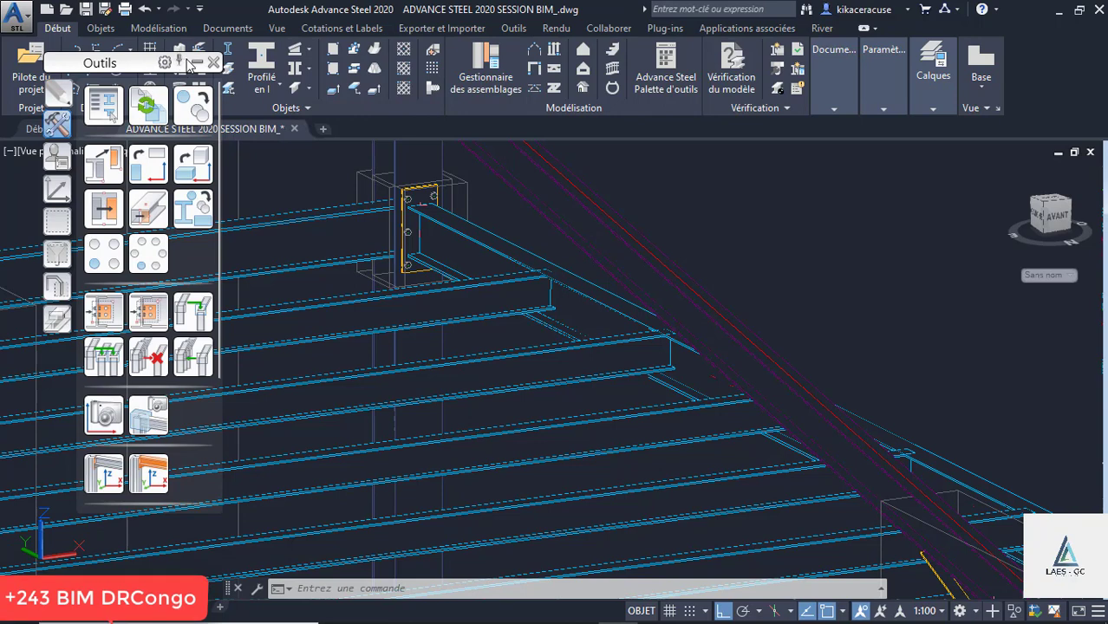
click(528, 91)
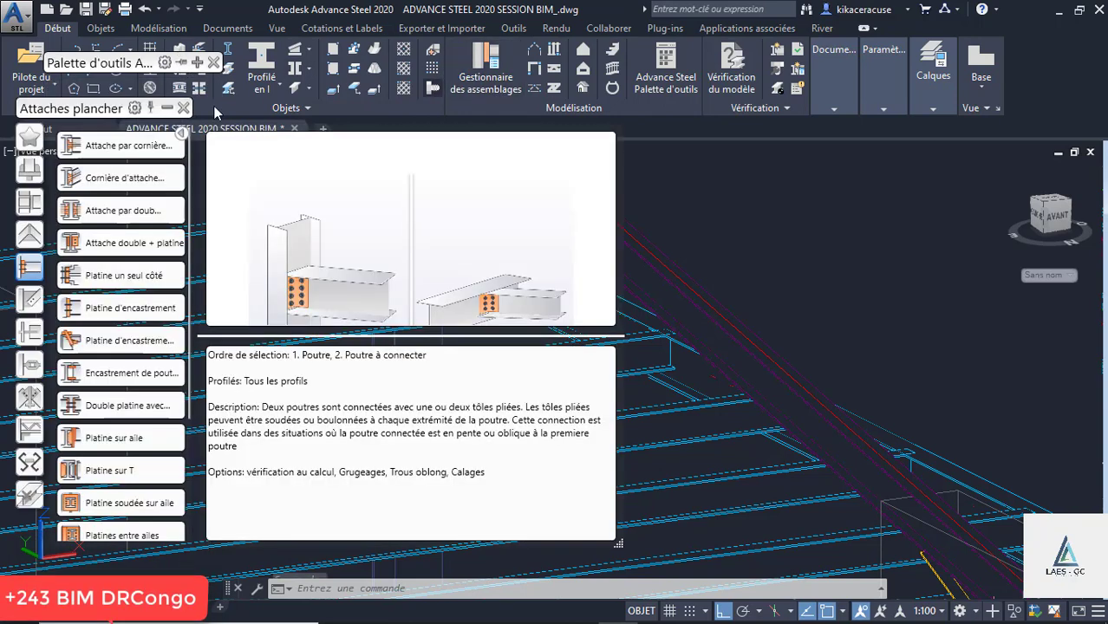
click(95, 178)
scroll(891, 275, down, 3)
scroll(891, 275, up, 5)
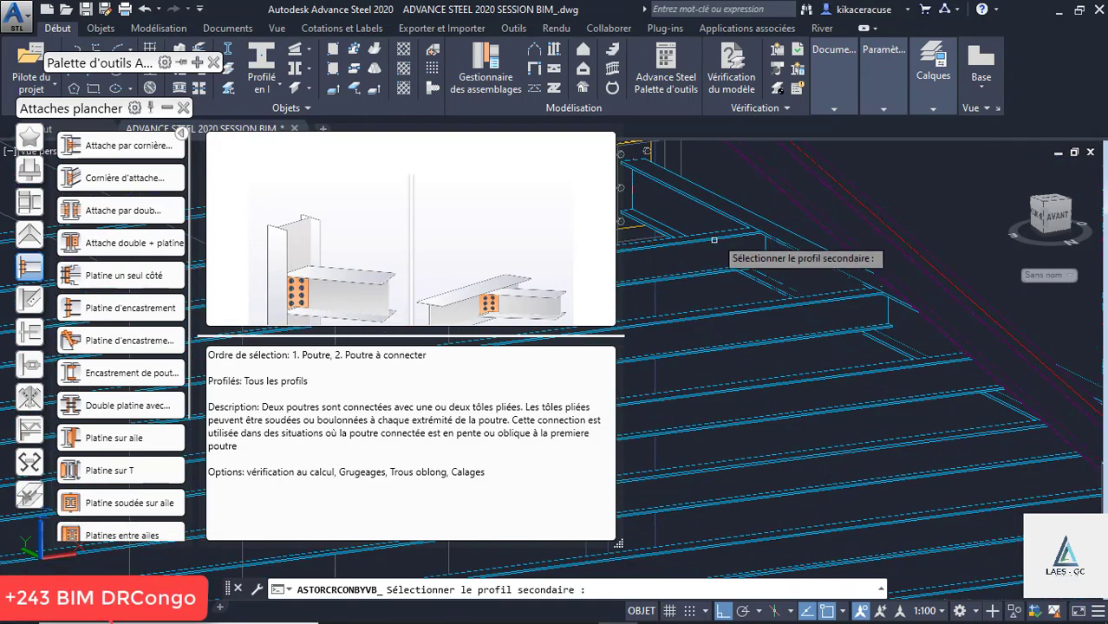
click(778, 247)
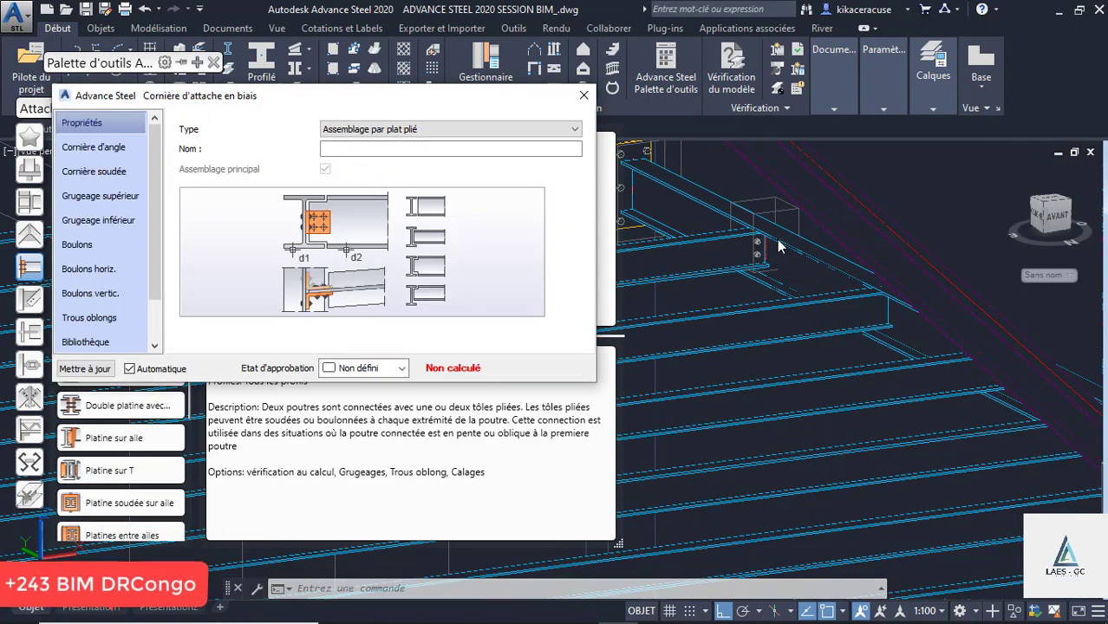
Step: Place the new joist connection's folded plate on the left side (côté gauche)
shift+middle_drag(729, 252, 904, 256)
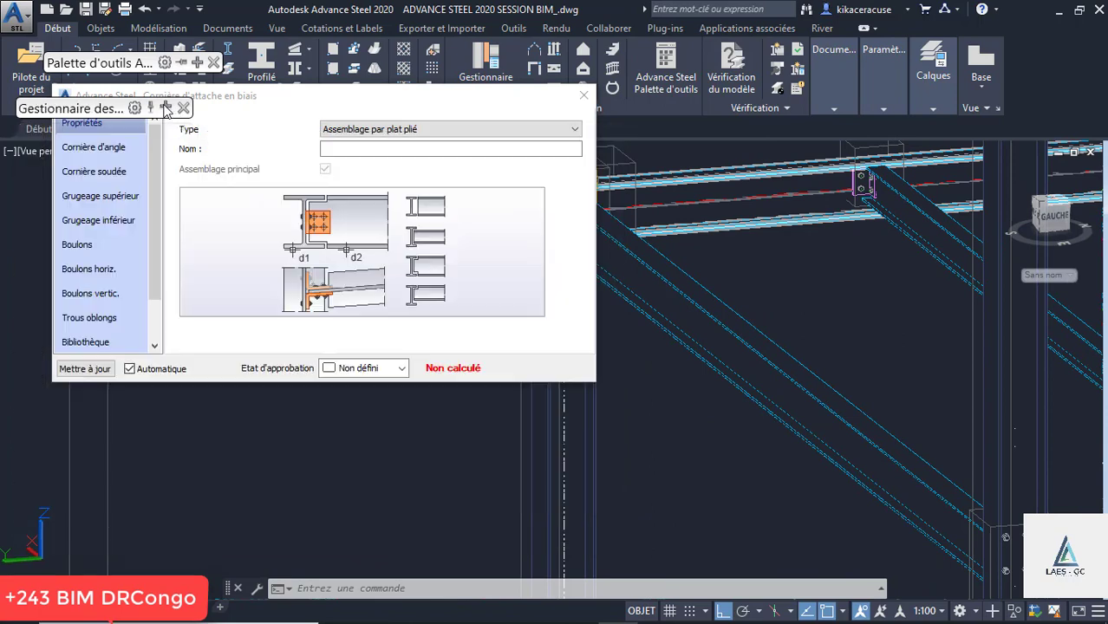
click(113, 149)
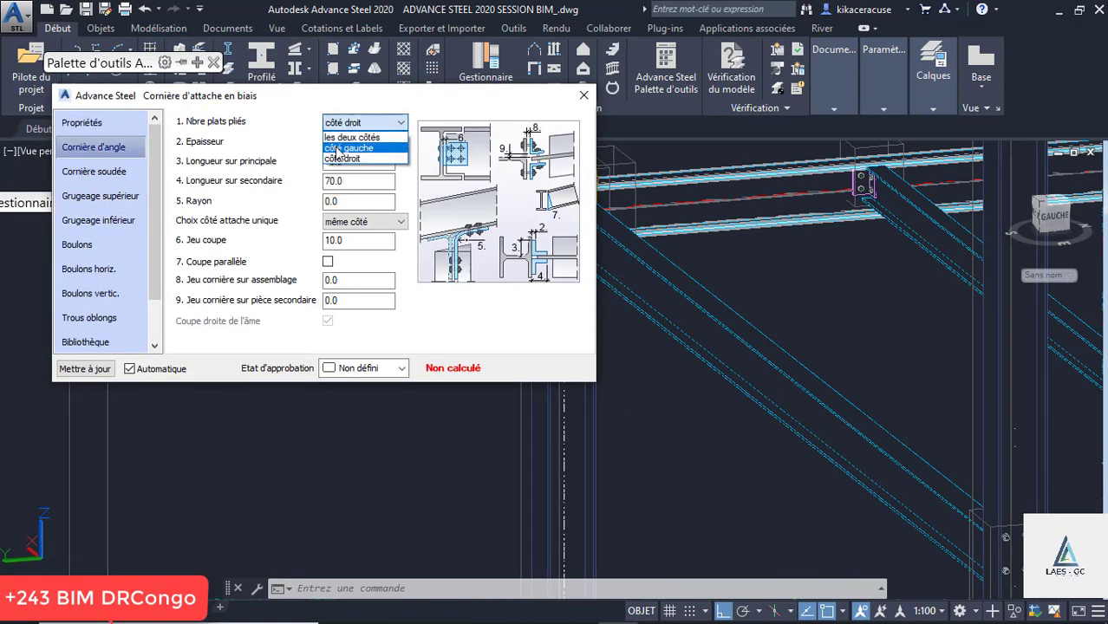
click(342, 149)
Step: Propagate the new skewed clip angle connection from this joist to the similar joints along the edge beam
scroll(782, 219, down, 5)
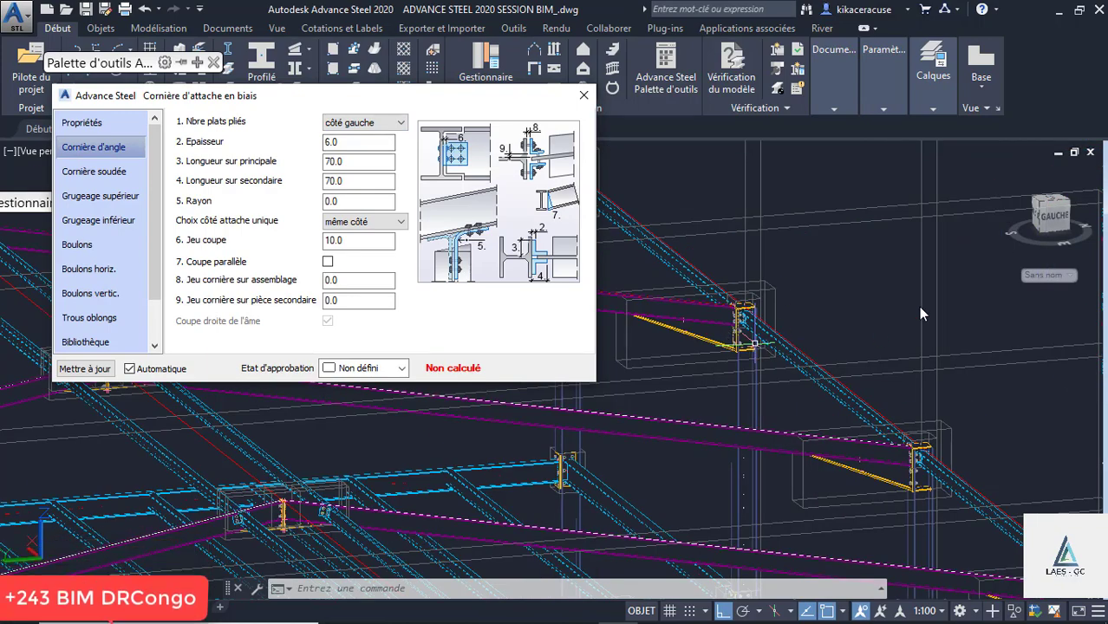
scroll(910, 265, down, 4)
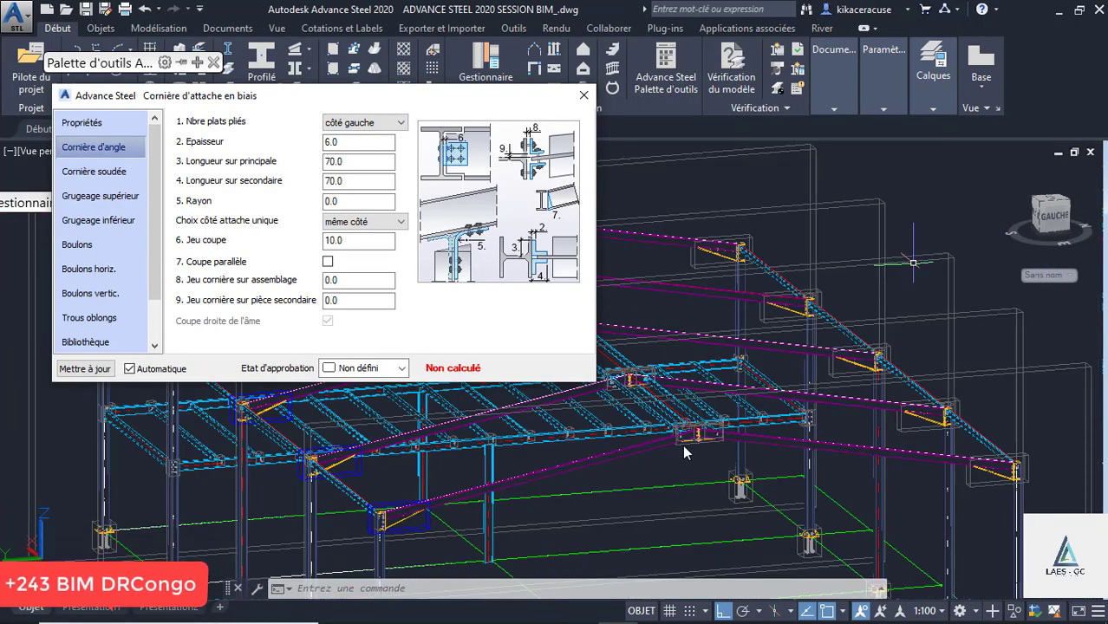
scroll(648, 435, up, 3)
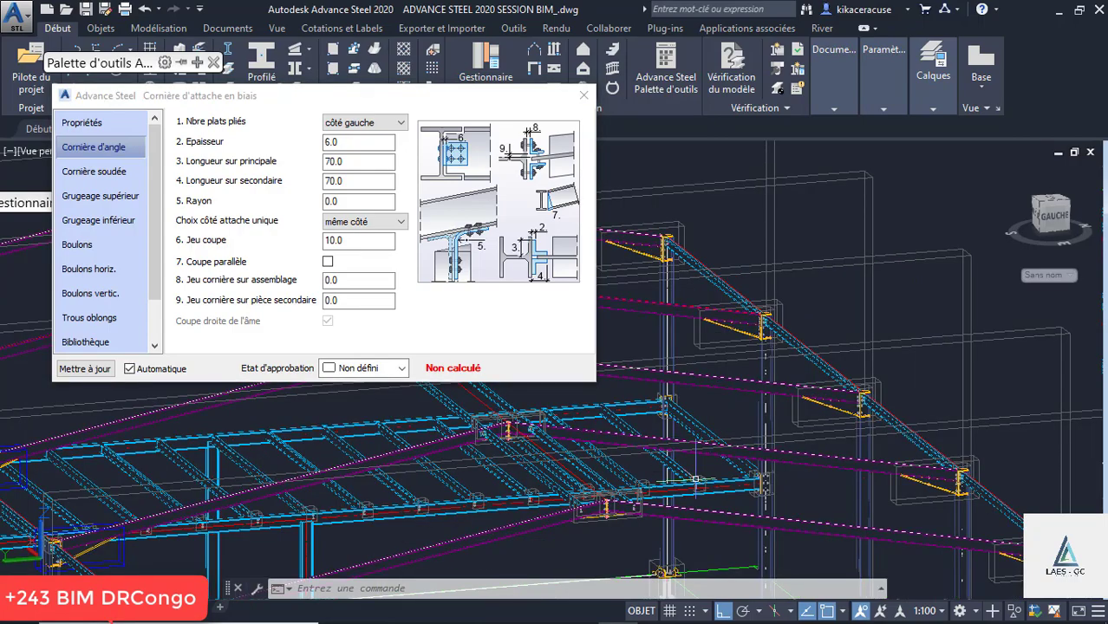
shift+middle_drag(695, 479, 842, 499)
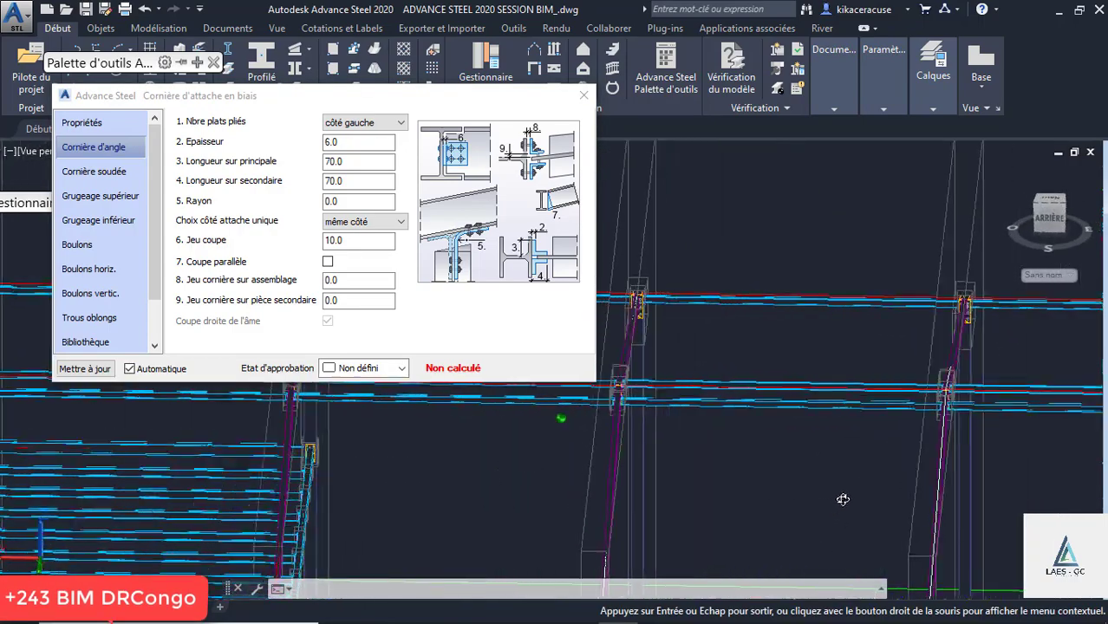
shift+drag(842, 499, 860, 471)
scroll(861, 471, down, 5)
shift+middle_drag(780, 479, 711, 512)
scroll(877, 428, up, 5)
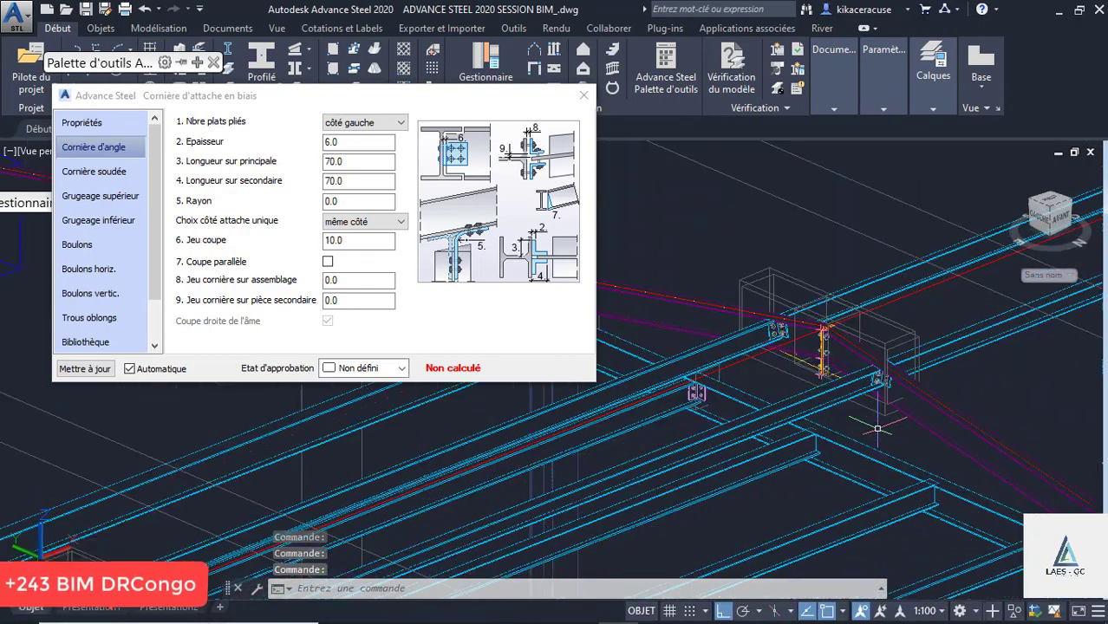
scroll(694, 394, up, 4)
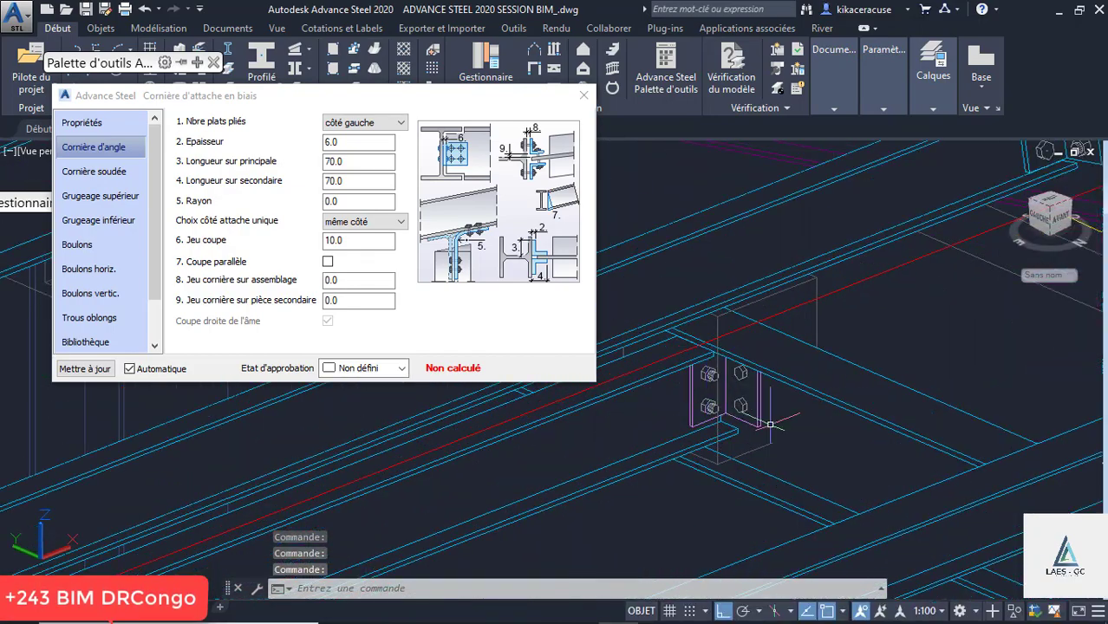
right_click(815, 277)
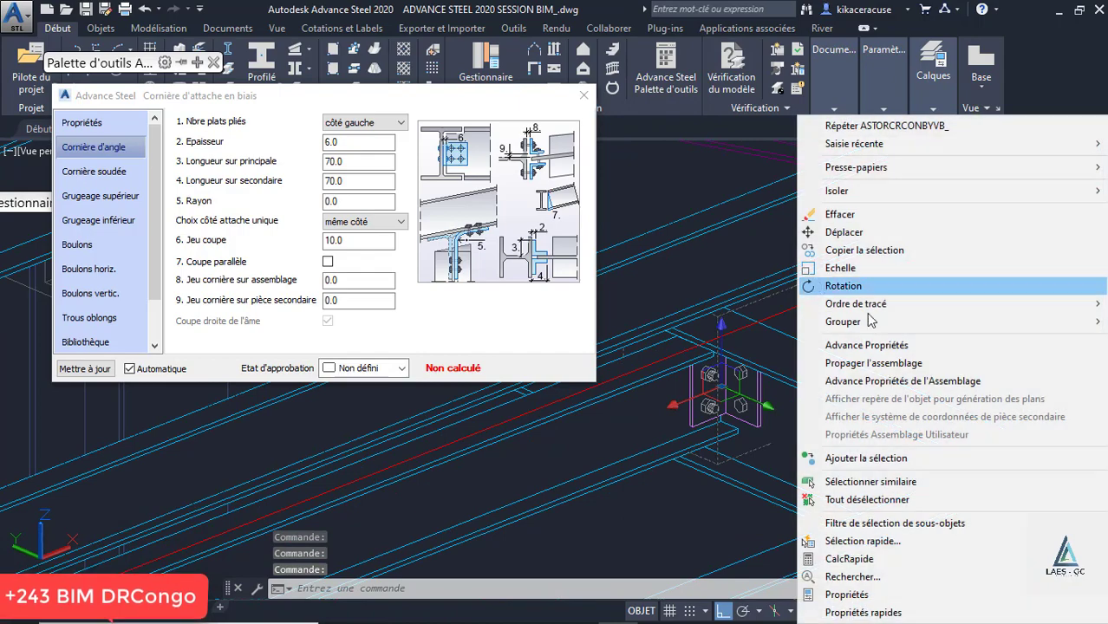
click(888, 363)
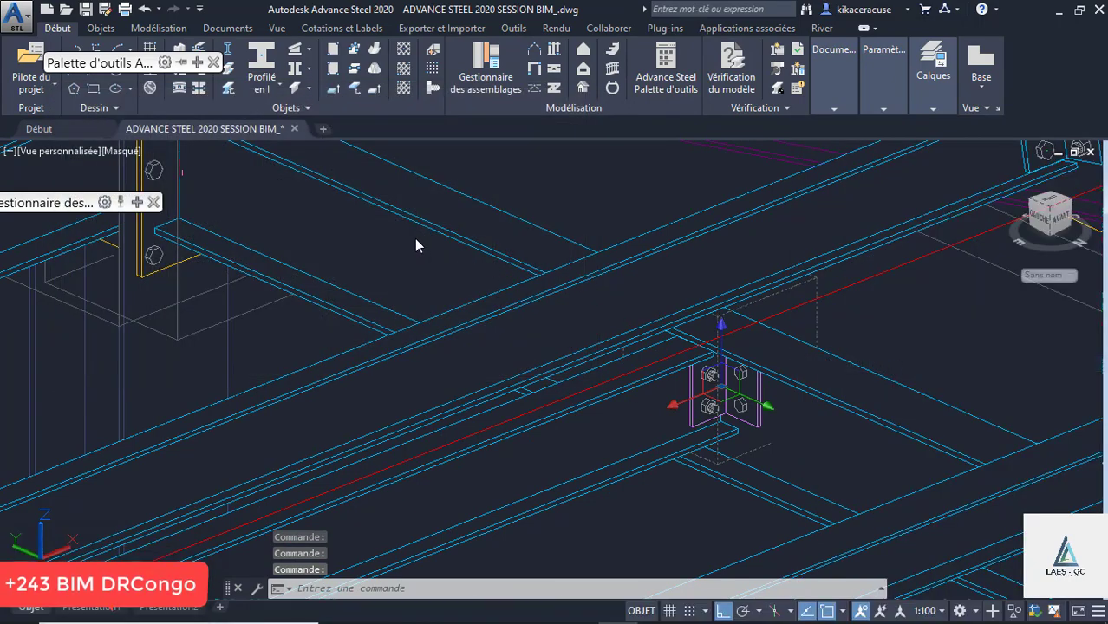
Step: Examine the propagated joist connections along the edge beam and the joint above the intermediate post
scroll(415, 238, down, 3)
scroll(626, 327, down, 2)
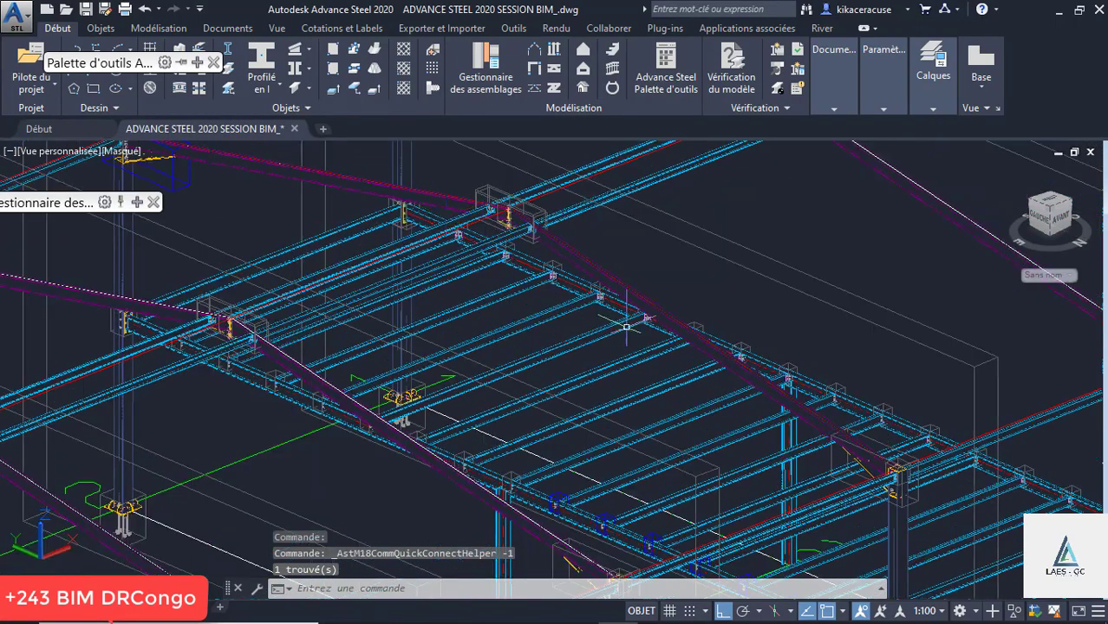
scroll(950, 440, up, 5)
scroll(774, 397, up, 5)
scroll(701, 290, down, 5)
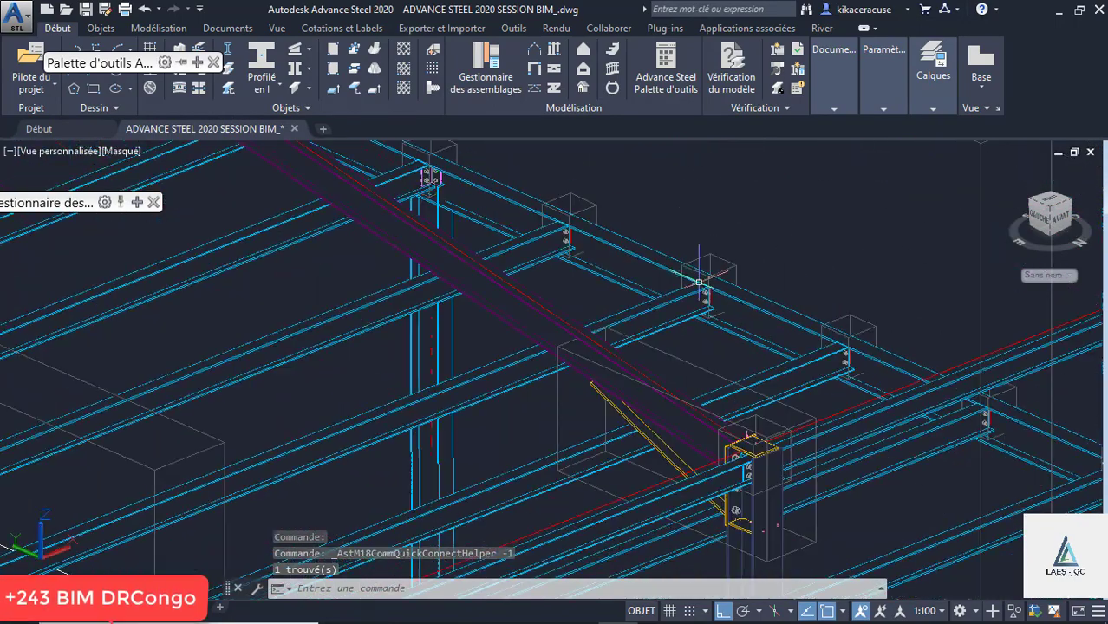
shift+middle_drag(693, 299, 754, 291)
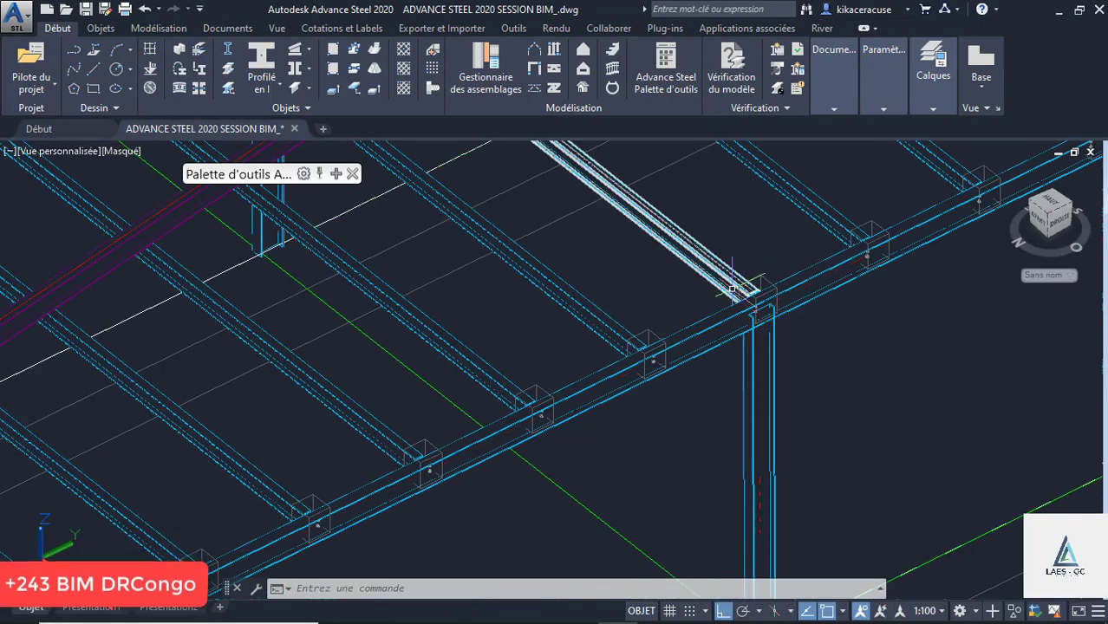
scroll(732, 289, up, 5)
scroll(727, 299, down, 8)
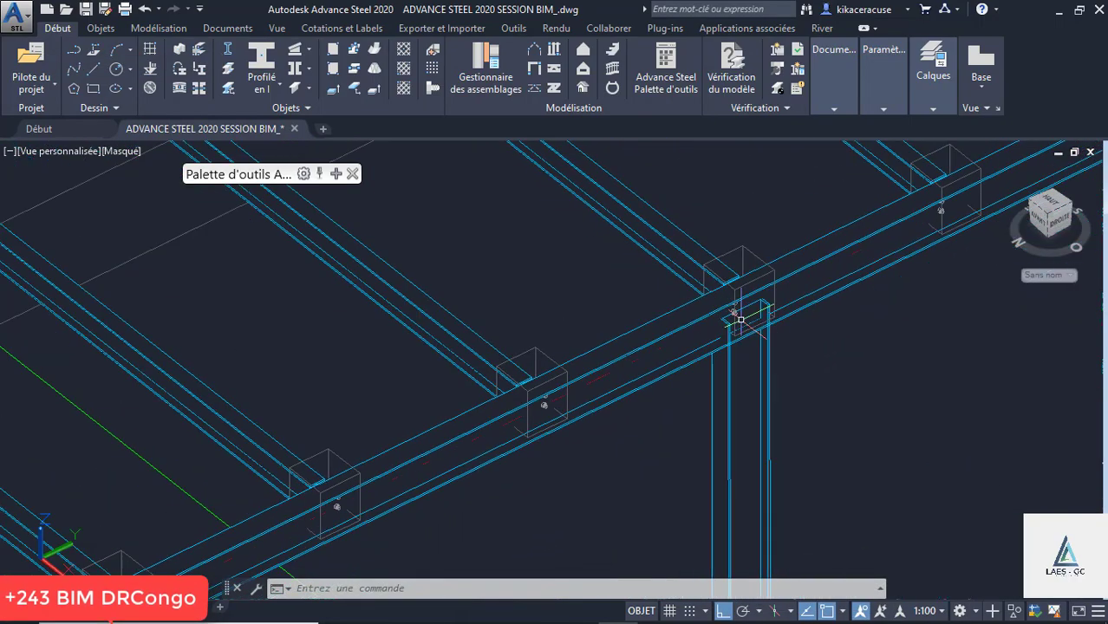
scroll(721, 341, up, 3)
scroll(721, 341, up, 2)
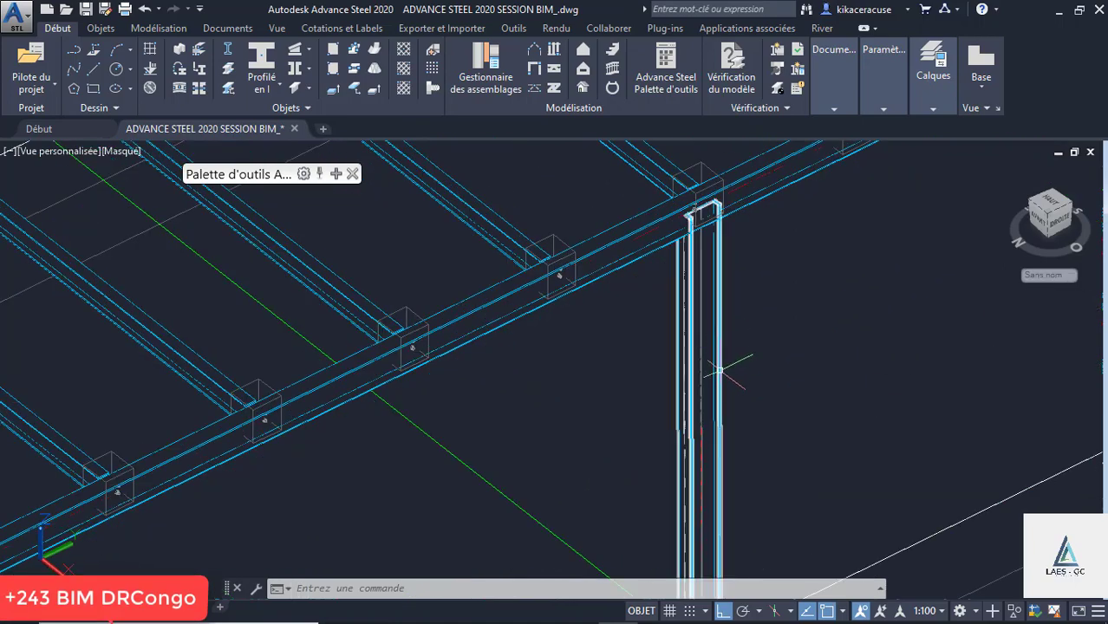
scroll(771, 192, up, 3)
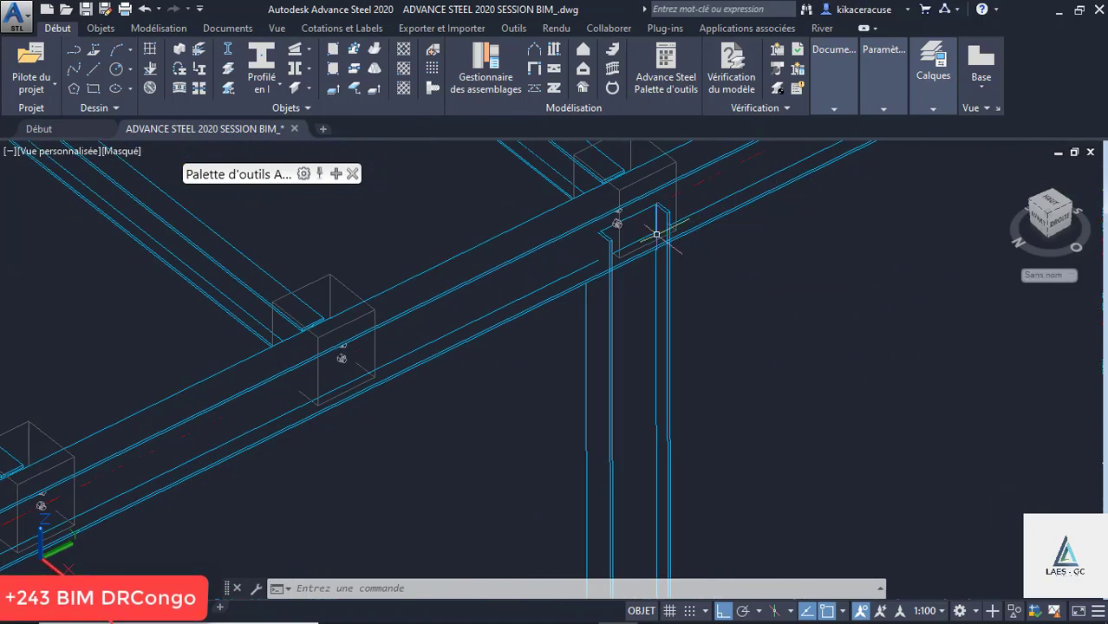
scroll(744, 355, down, 3)
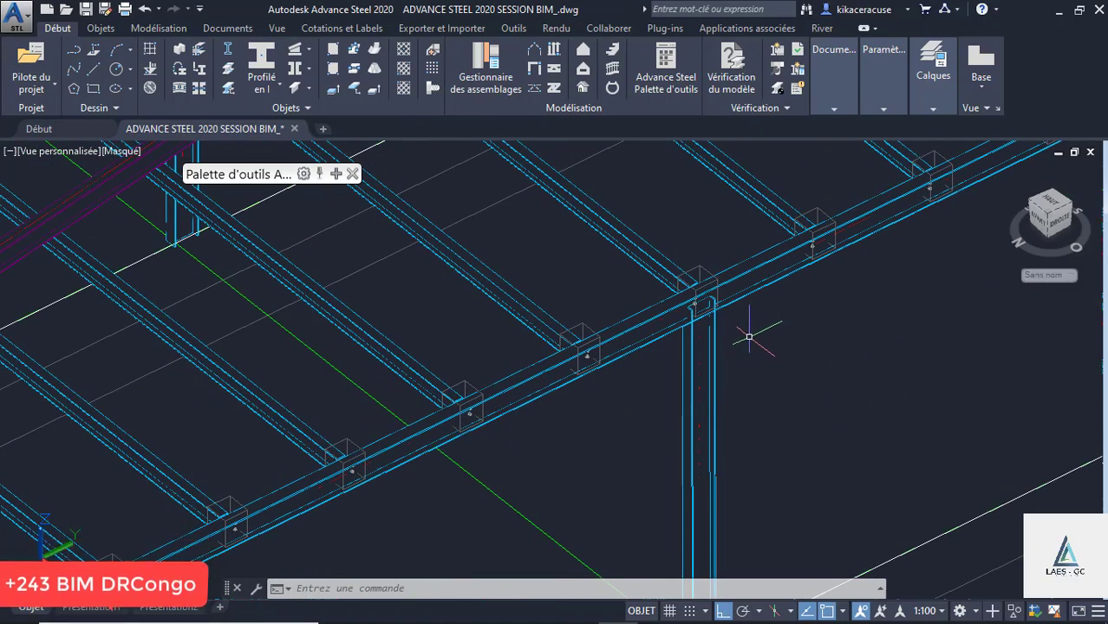
mouse_move(746, 324)
shift+middle_down()
mouse_move(748, 342)
mouse_move(748, 312)
shift+middle_up()
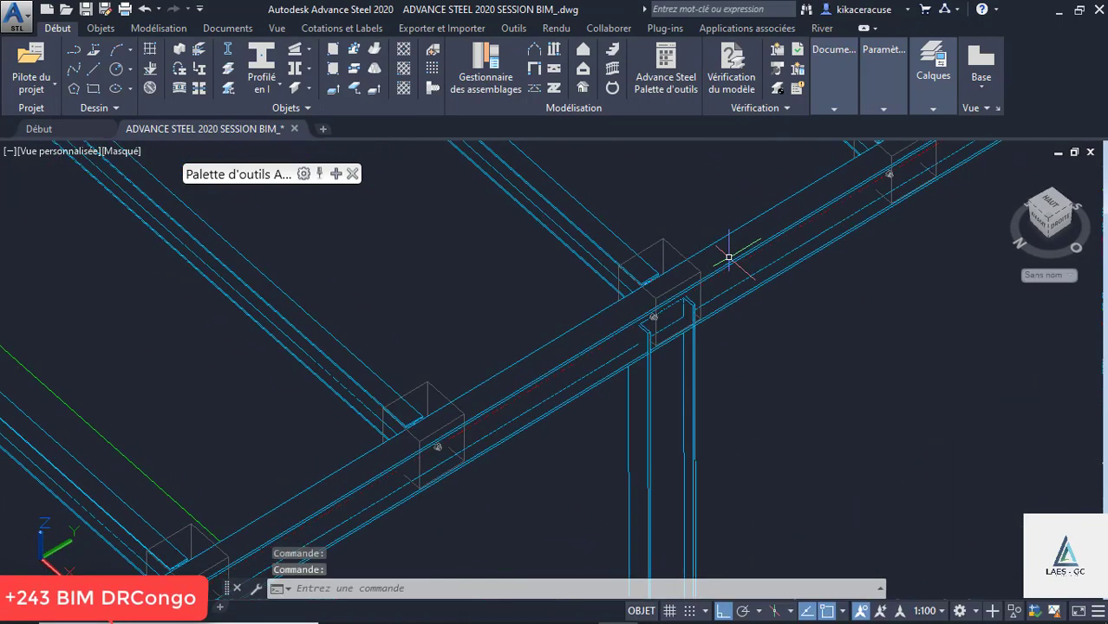
Step: Draw a line across the edge beam's top flange from the joist end above the post to the flange's outer edge and back
scroll(729, 250, up, 5)
scroll(600, 277, up, 3)
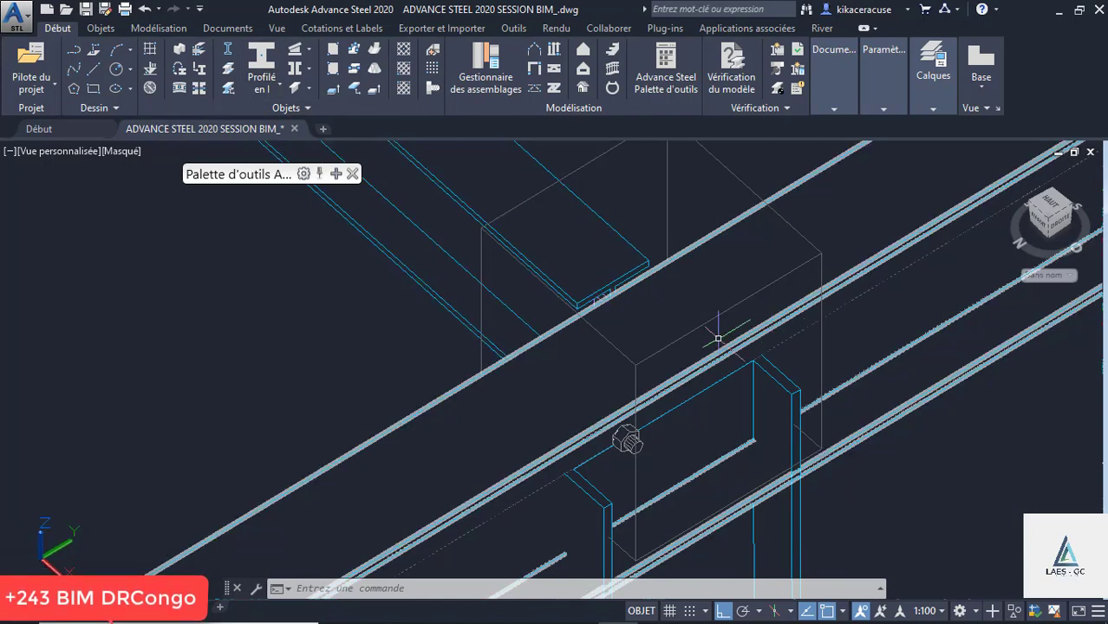
click(91, 69)
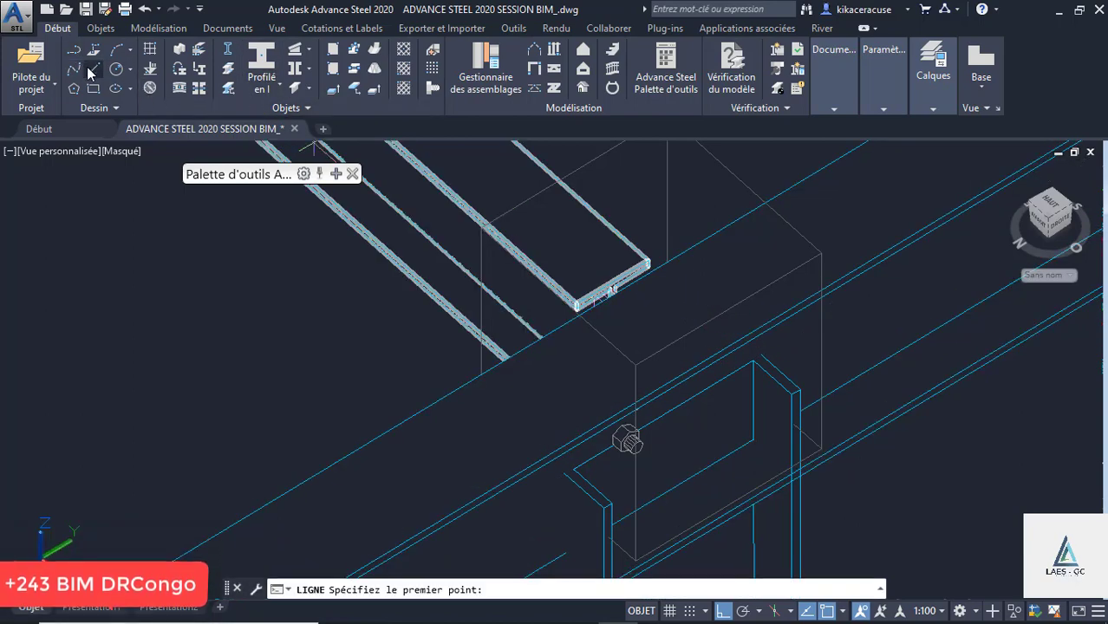
scroll(660, 312, up, 3)
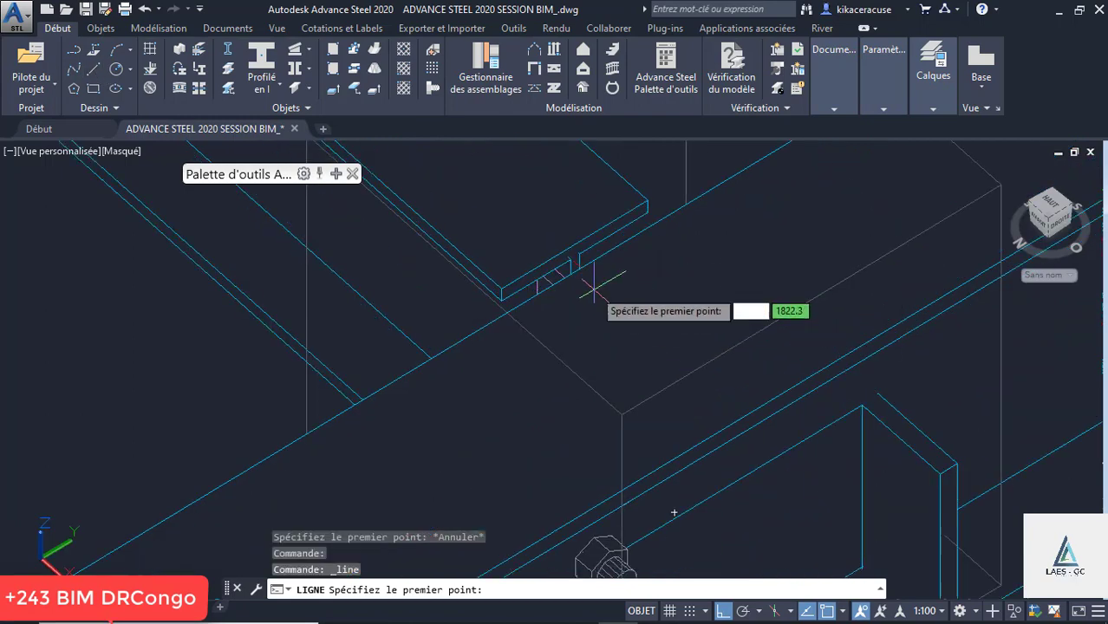
click(578, 266)
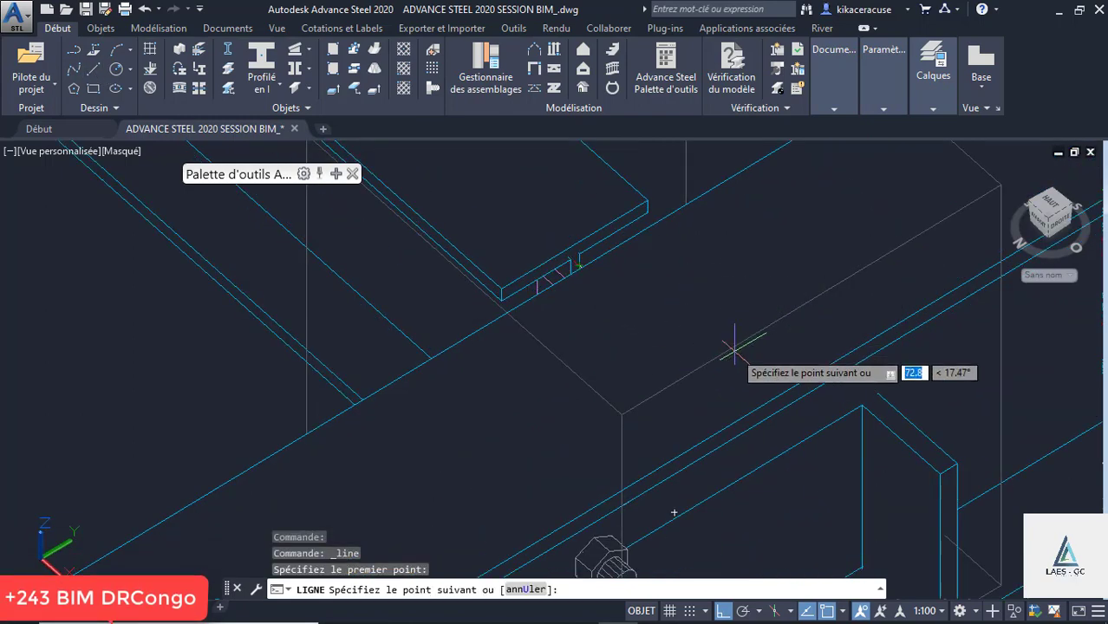
click(746, 376)
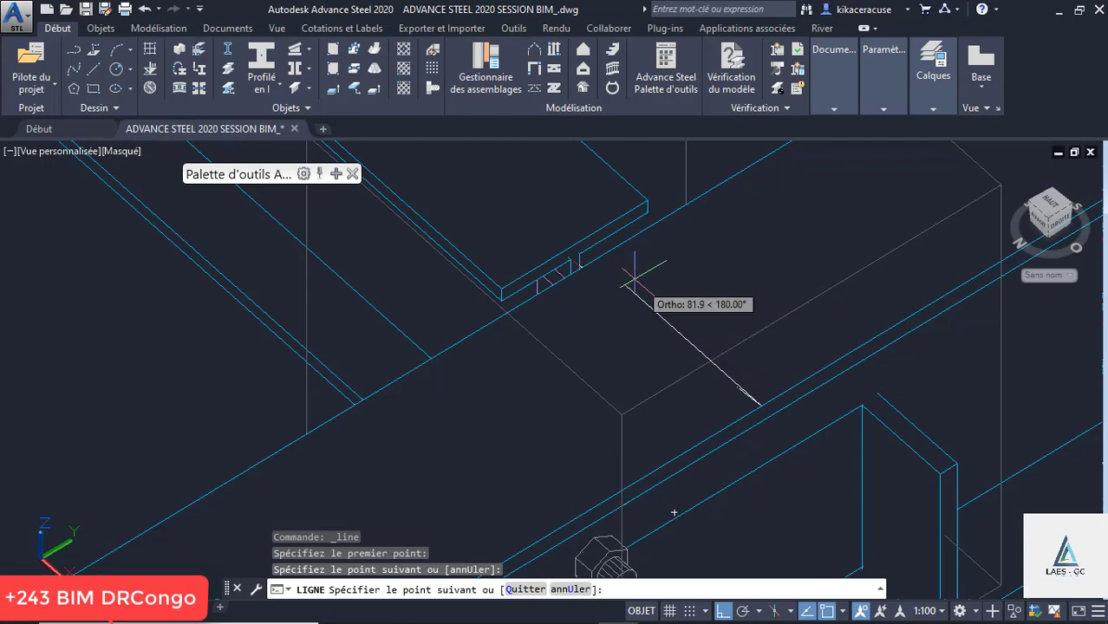
click(581, 266)
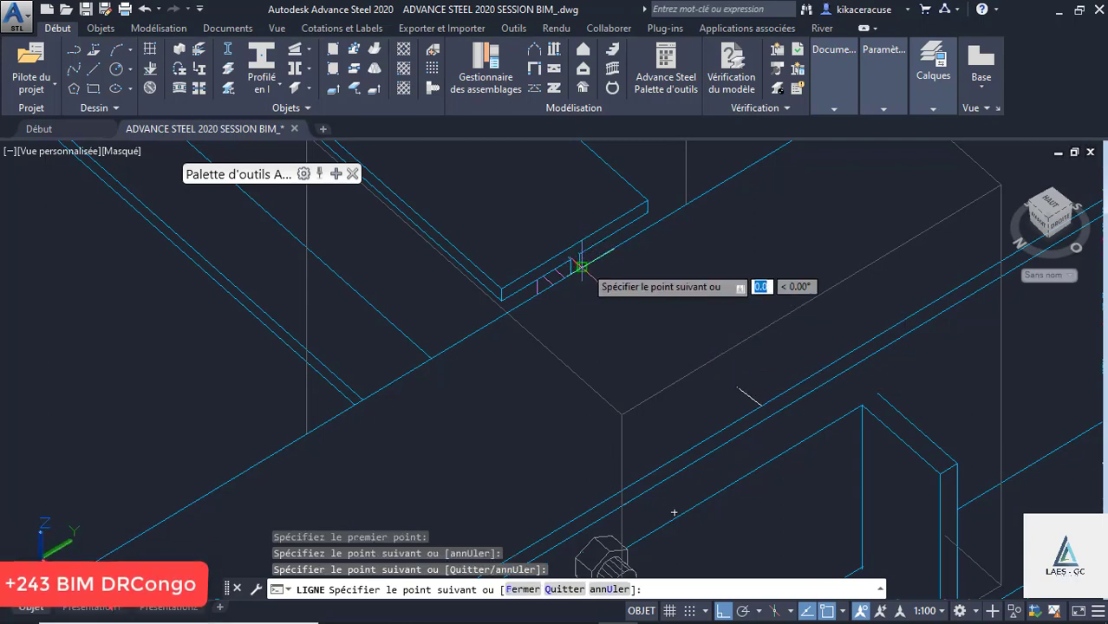
key(Escape)
Step: Switch the model's visual style to 2D Wireframe (Filaire 2D)
shift+middle_drag(702, 330, 762, 327)
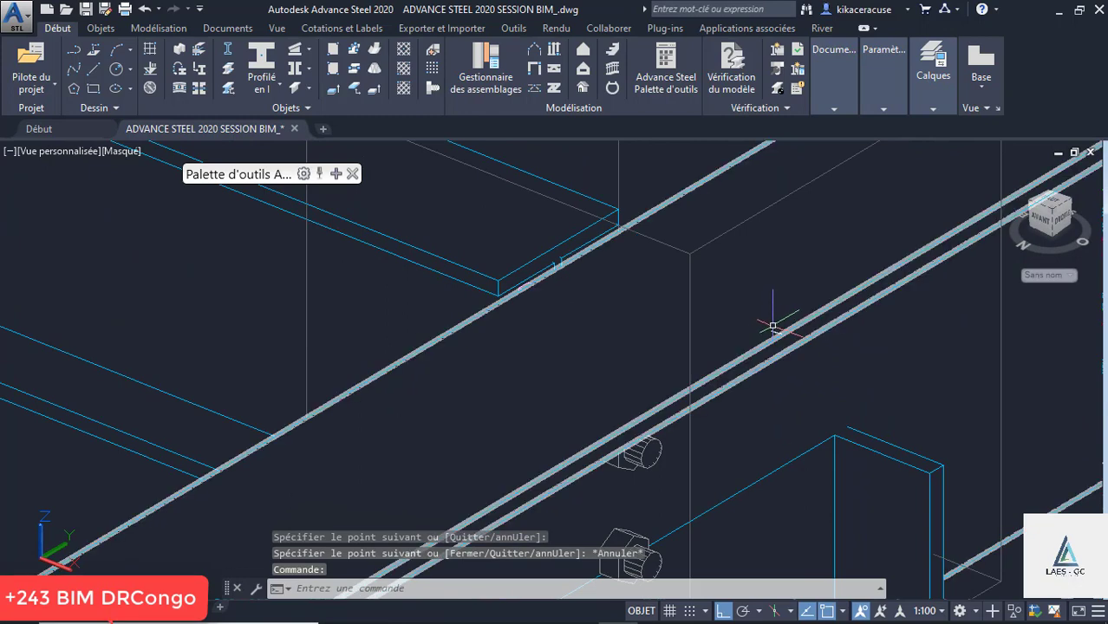
scroll(775, 331, up, 3)
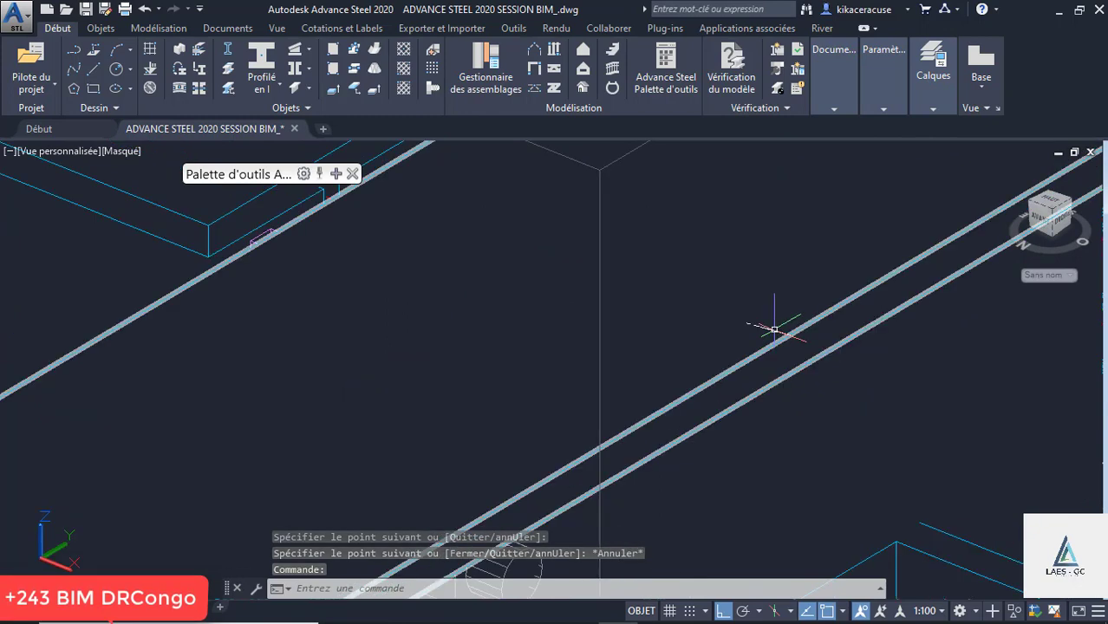
scroll(761, 330, down, 3)
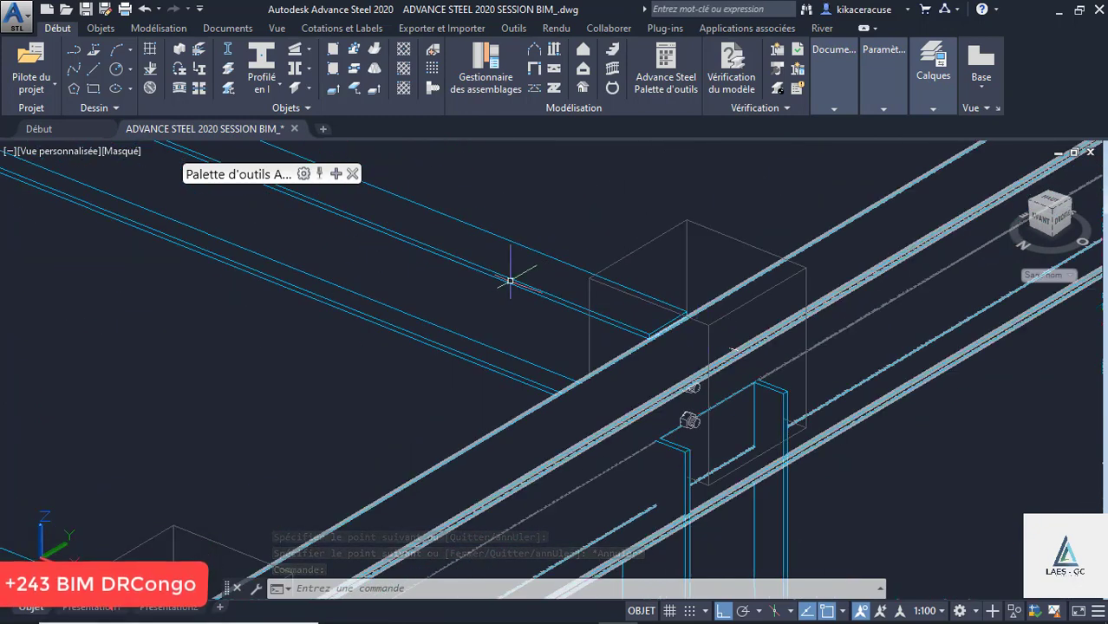
click(119, 152)
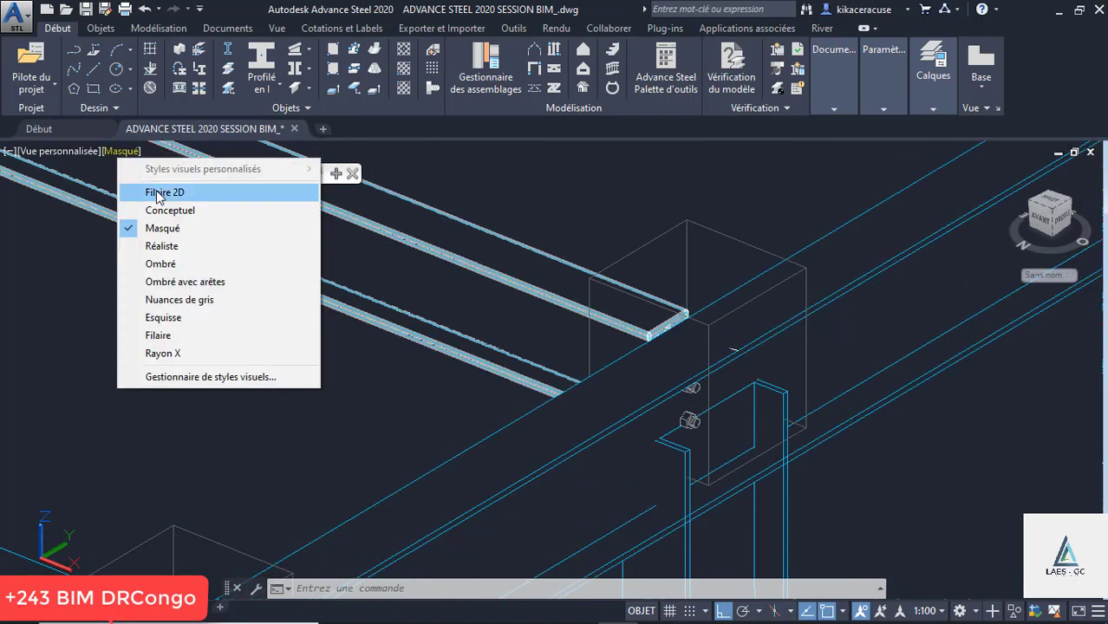
click(199, 193)
Step: Erase one of the two overlapping line segments drawn across the edge beam at the post
scroll(732, 320, up, 8)
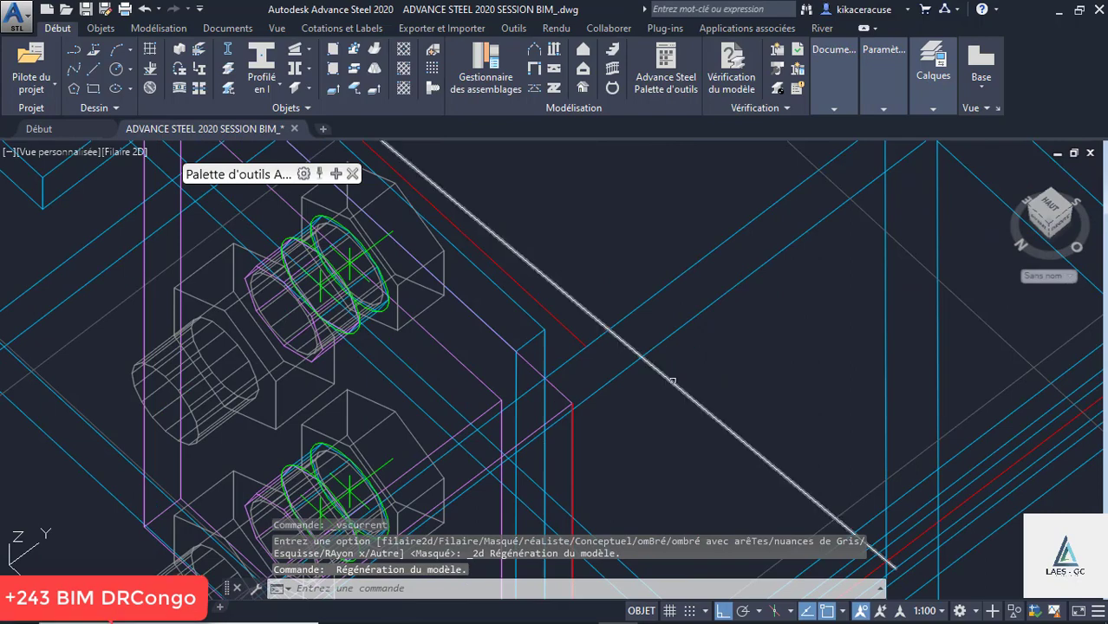
click(673, 382)
key(Delete)
scroll(672, 364, down, 4)
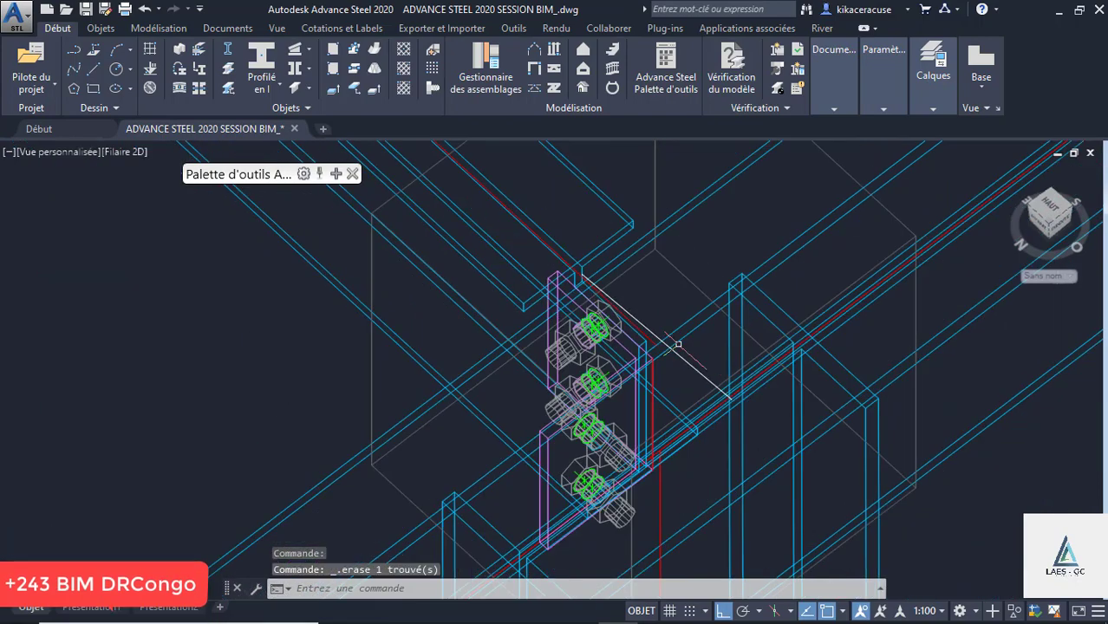
Step: Erase the remaining line segment drawn across the edge beam's top flange at the post
scroll(671, 345, up, 4)
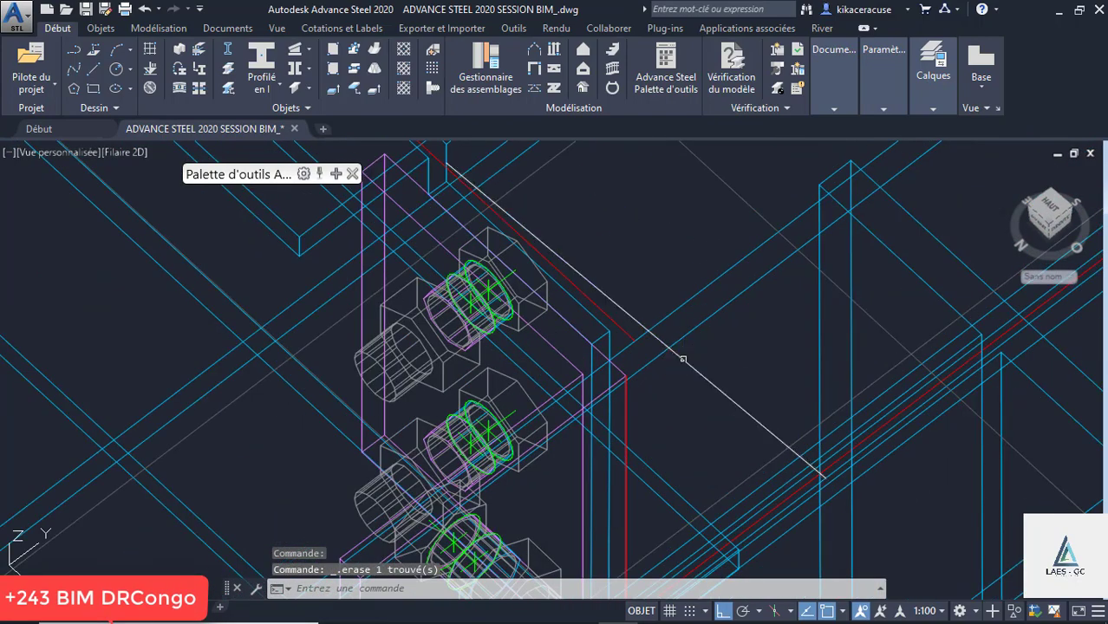
scroll(545, 355, down, 2)
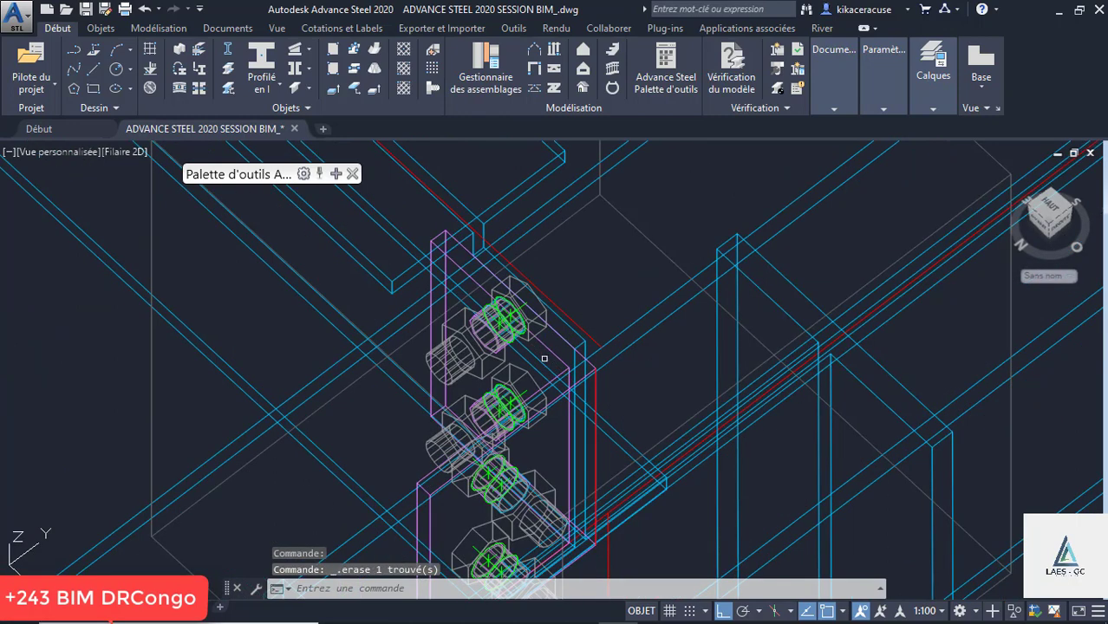
click(93, 70)
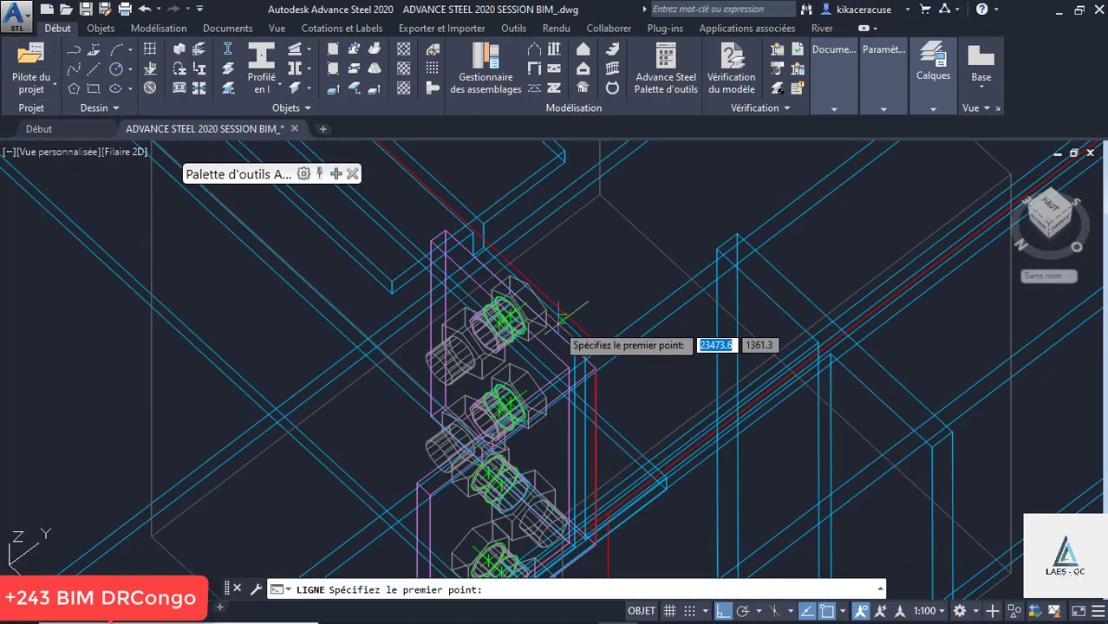
scroll(494, 312, up, 5)
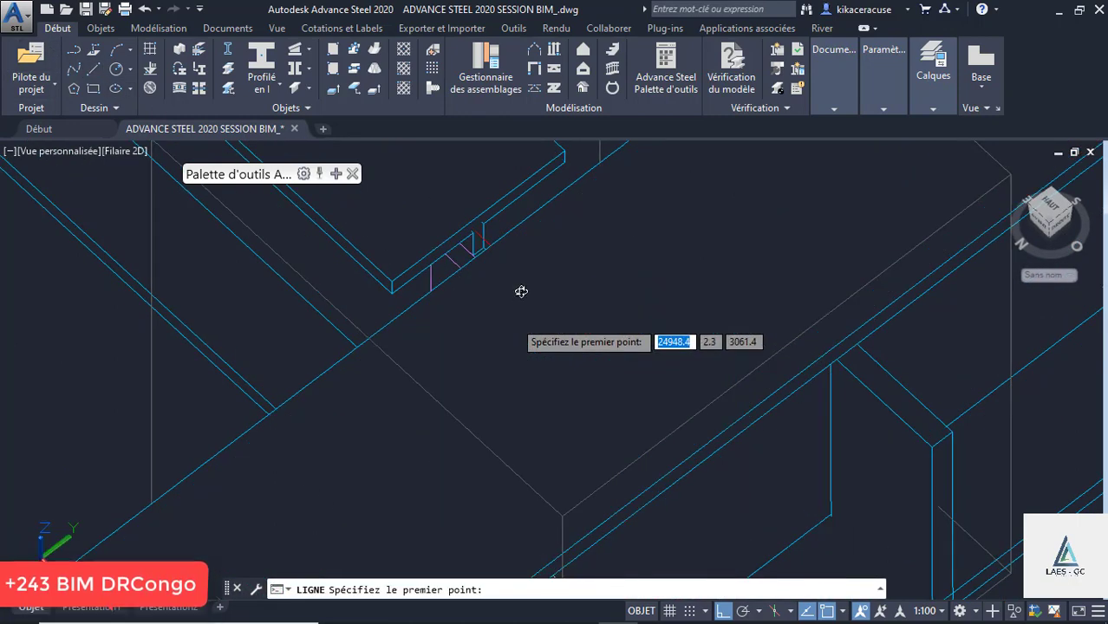
scroll(479, 217, down, 3)
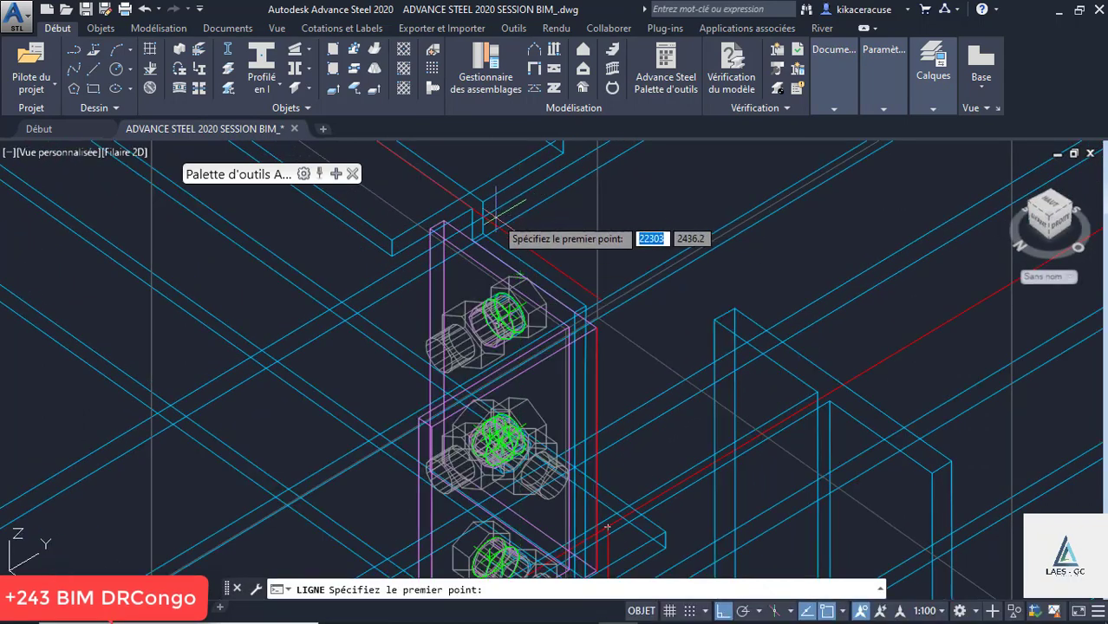
key(Escape)
Step: Switch the model's visual style to Hidden (Masqué) to hide the edges behind the edge beam's top flange
click(130, 154)
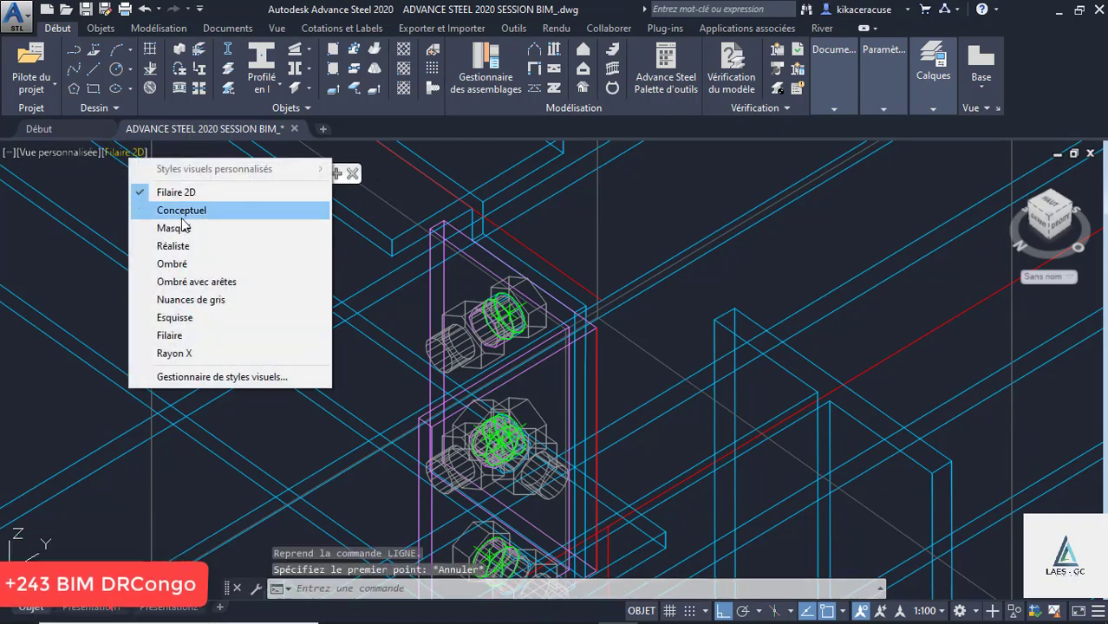
click(210, 229)
scroll(515, 334, down, 5)
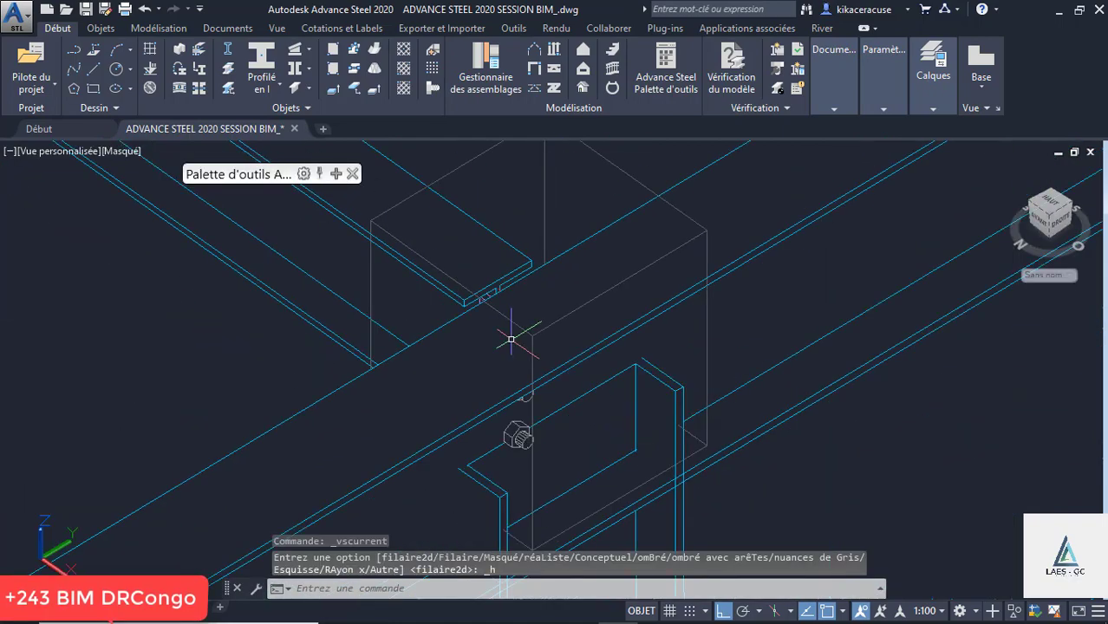
scroll(519, 284, up, 2)
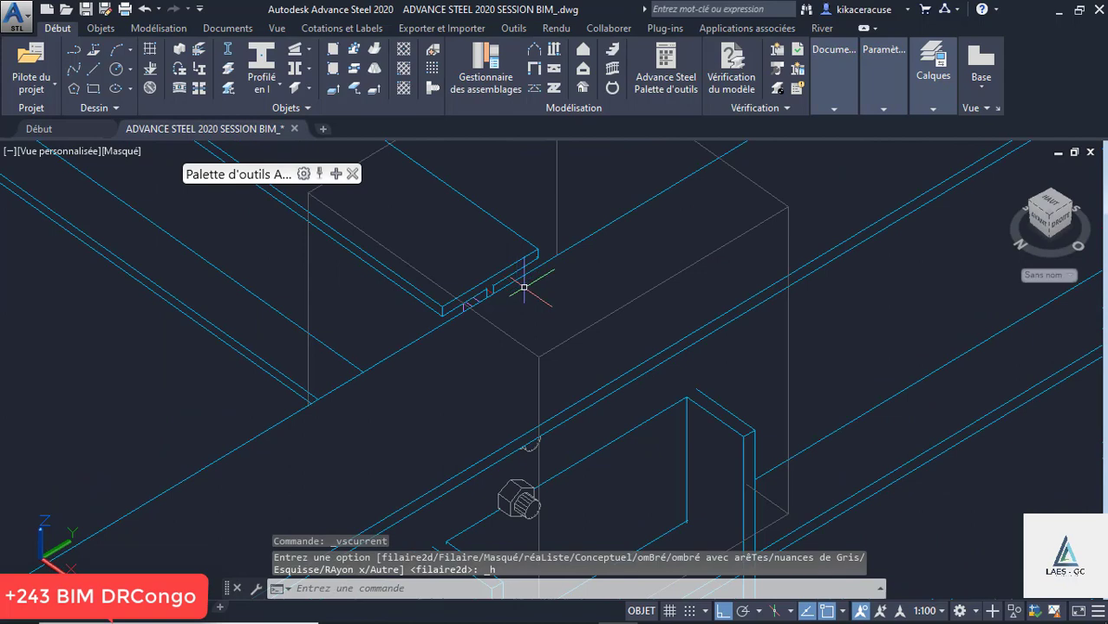
Step: Draw a single line across the edge beam's top flange from beside the joist end to the flange's outer edge
click(93, 69)
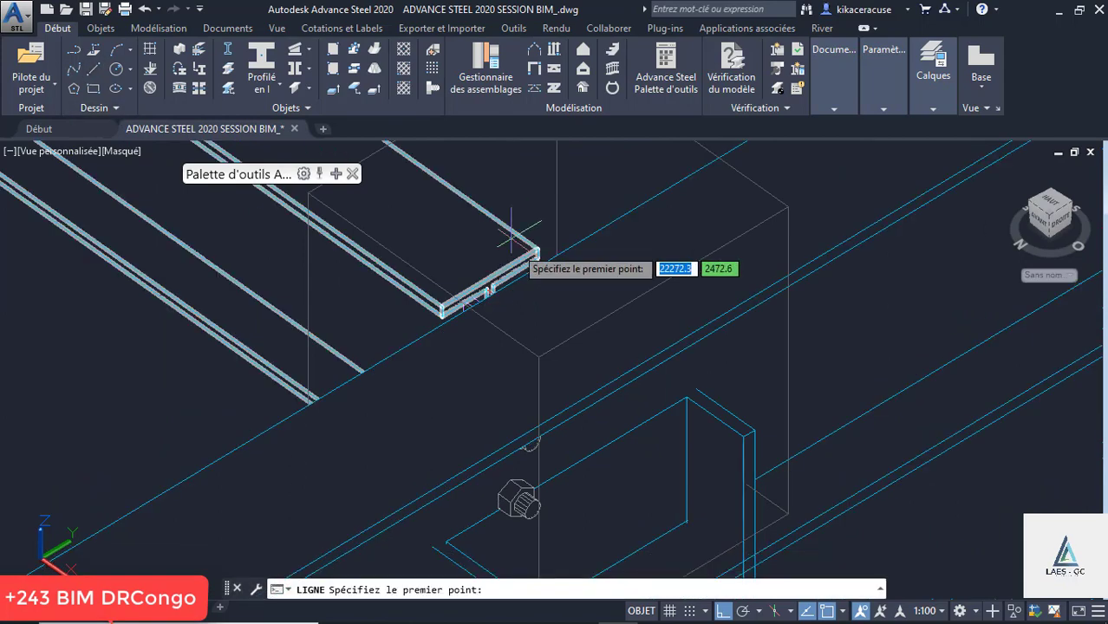
click(502, 288)
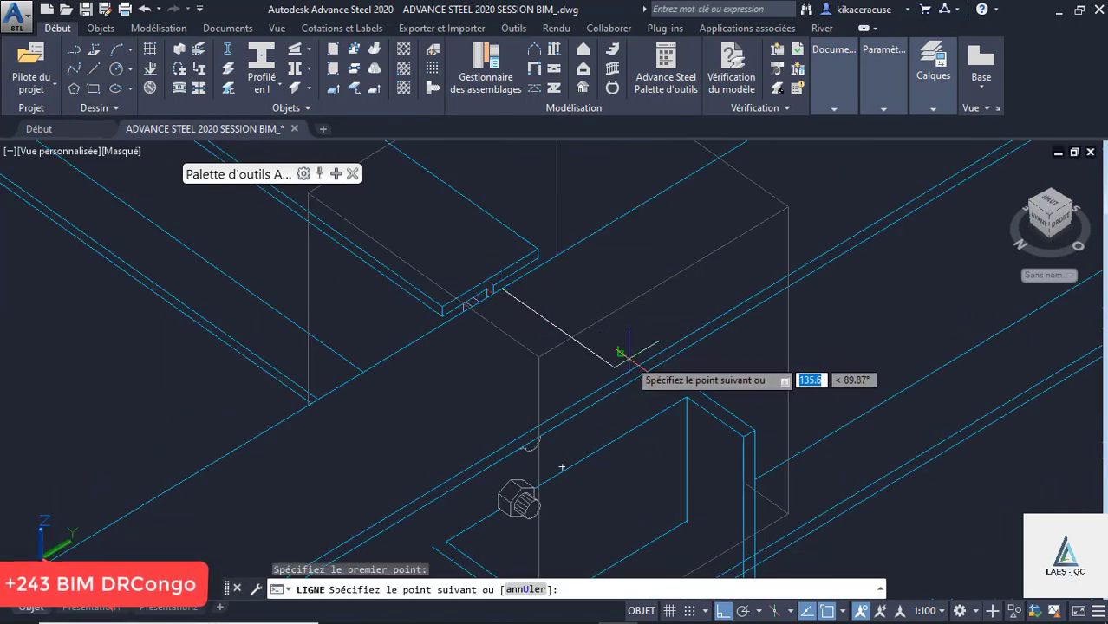
scroll(622, 373, up, 3)
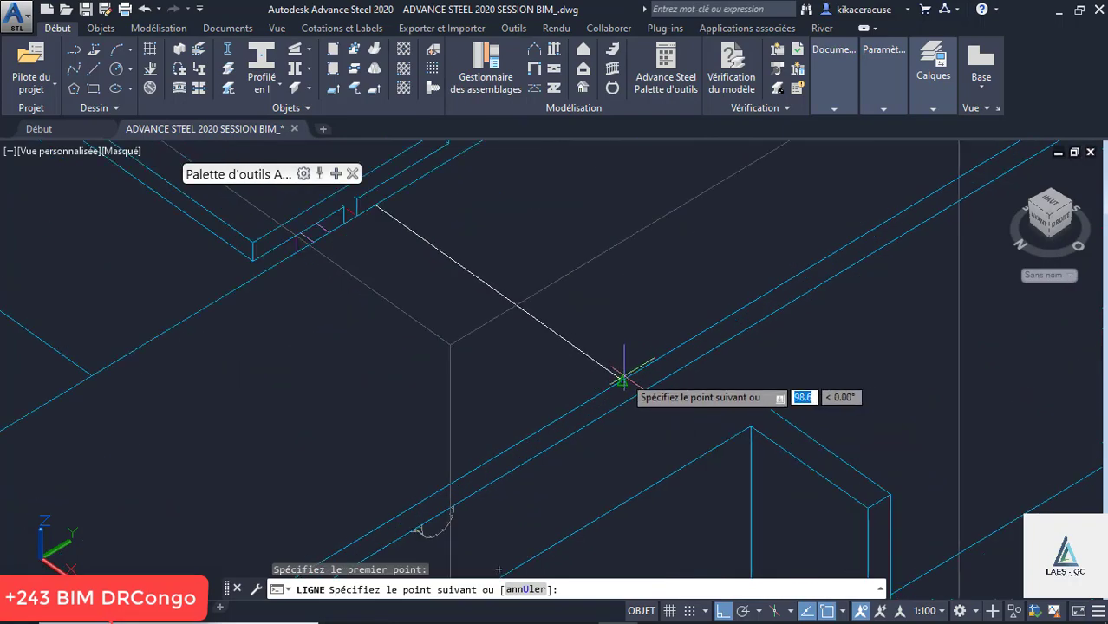
click(622, 380)
key(Escape)
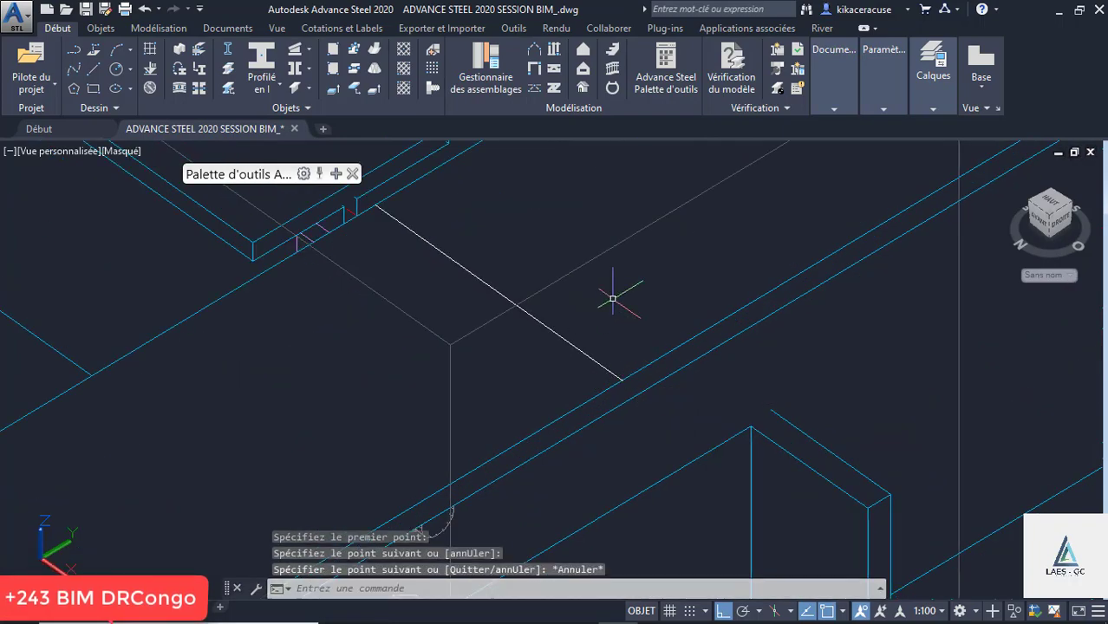
Step: Split the edge beam above the intermediate post at the outer endpoint of the drawn line
scroll(612, 299, down, 3)
shift+middle_drag(598, 307, 652, 252)
scroll(639, 263, up, 5)
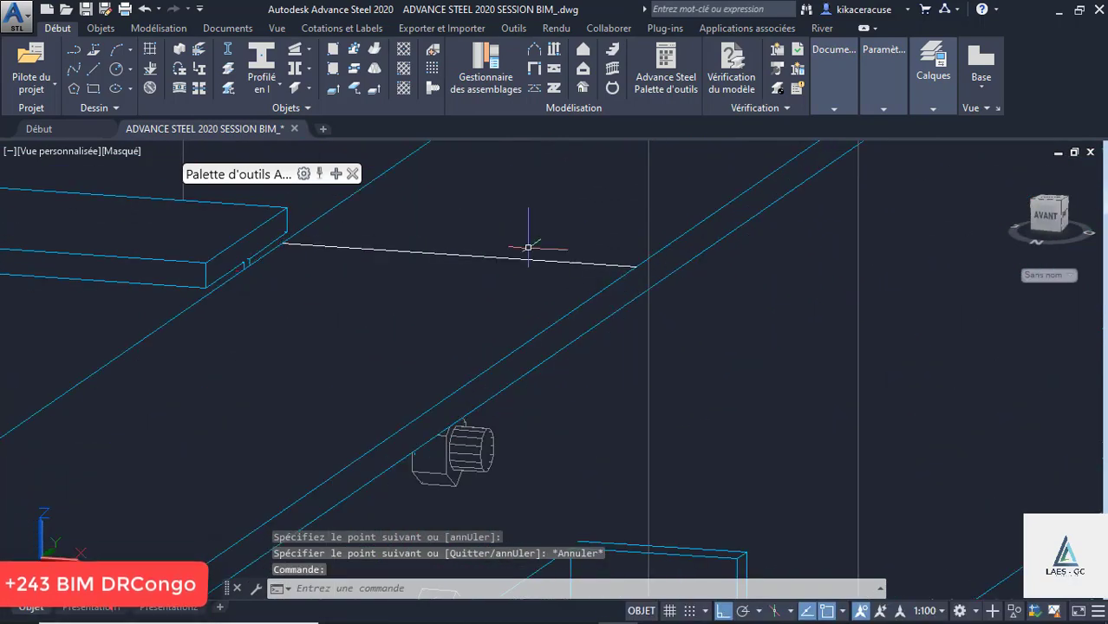
scroll(528, 248, down, 3)
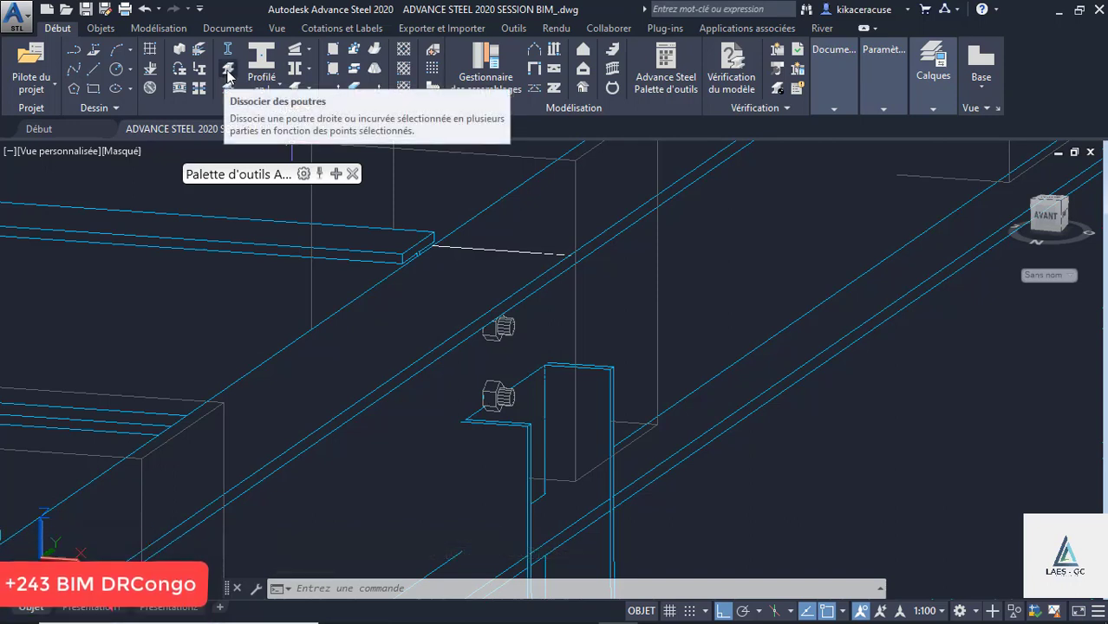
click(228, 71)
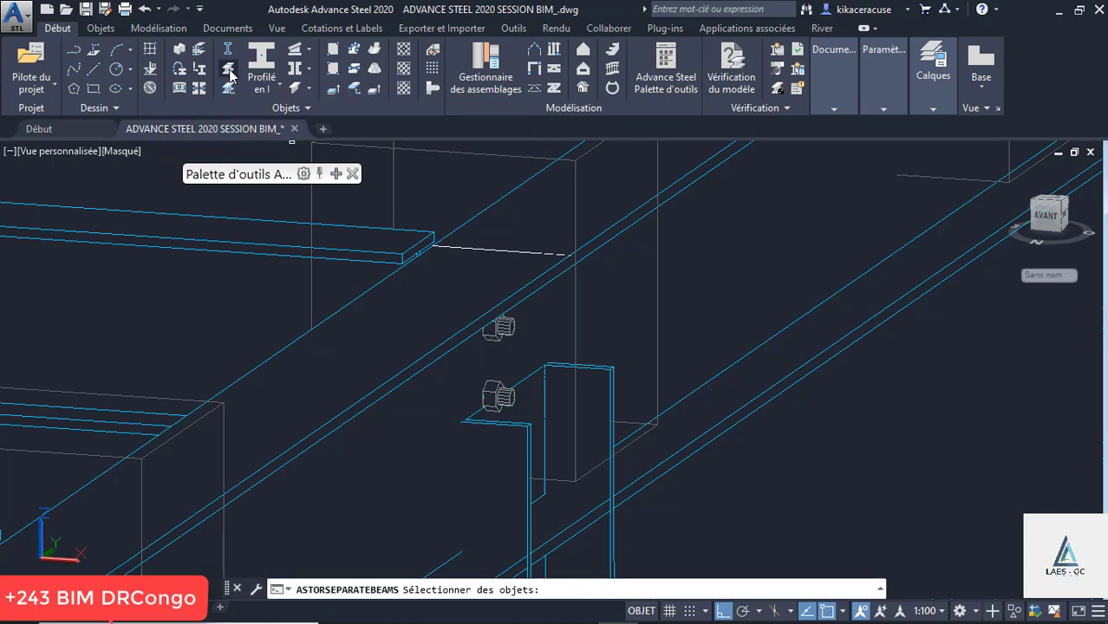
click(726, 397)
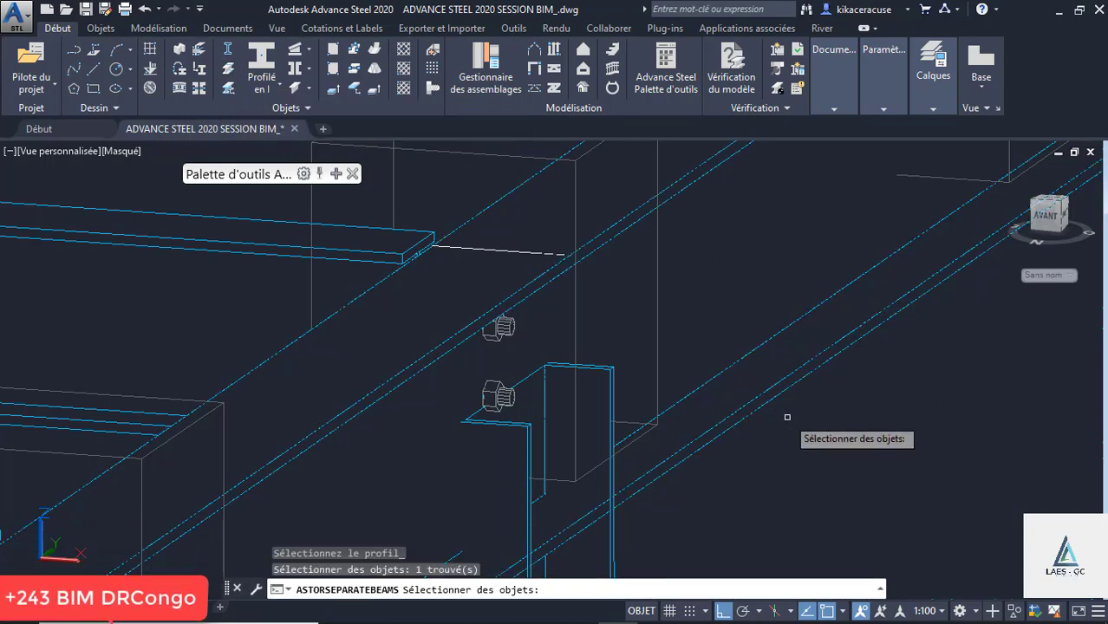
key(Return)
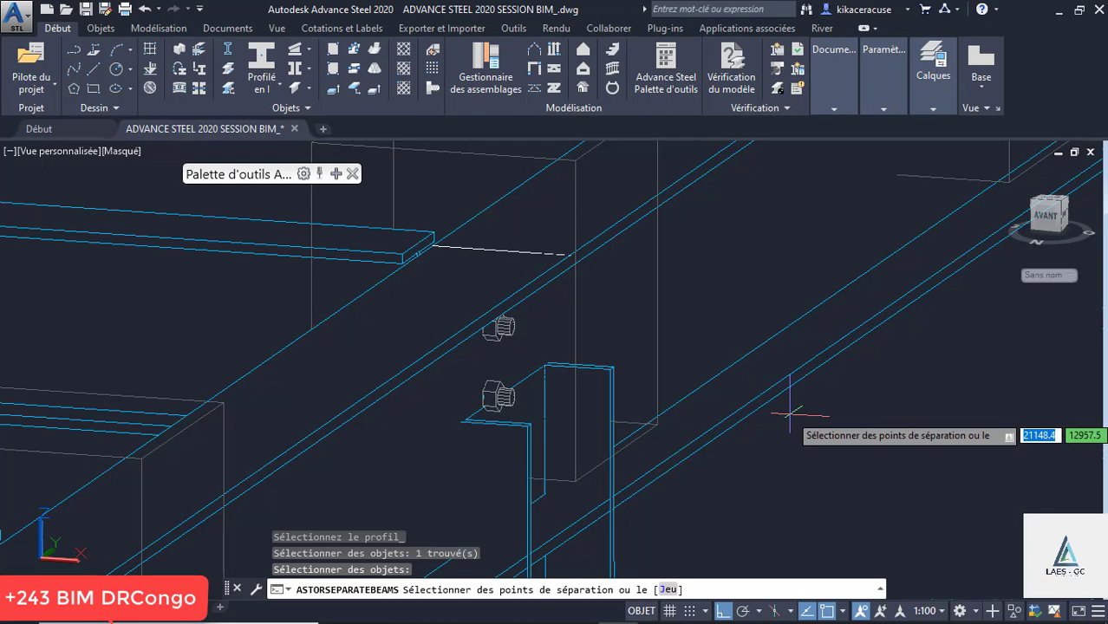
scroll(572, 252, up, 2)
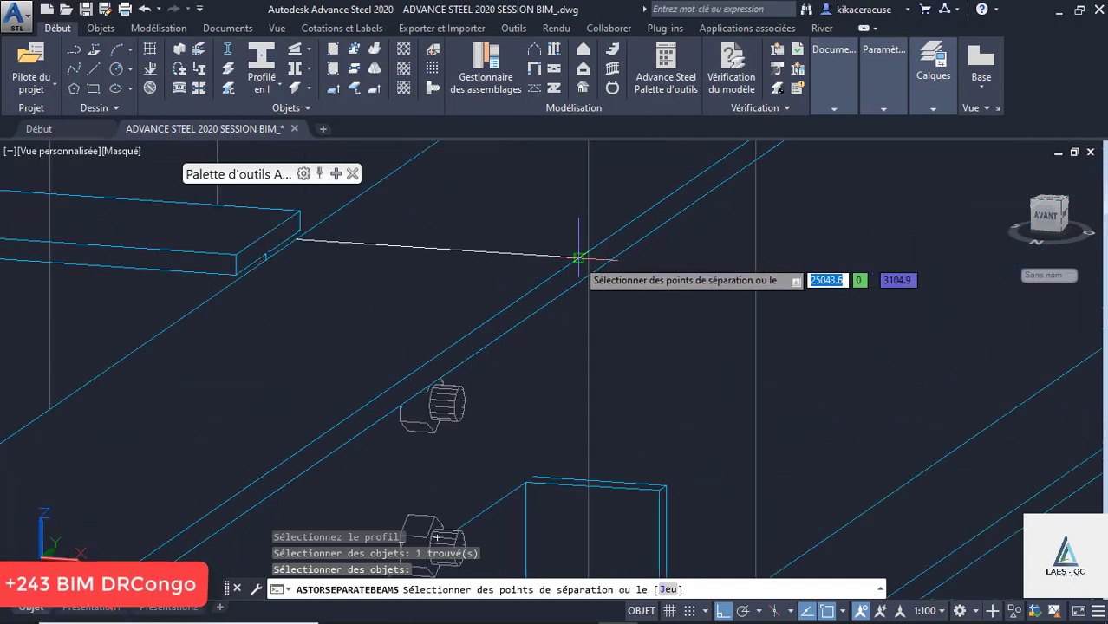
click(578, 258)
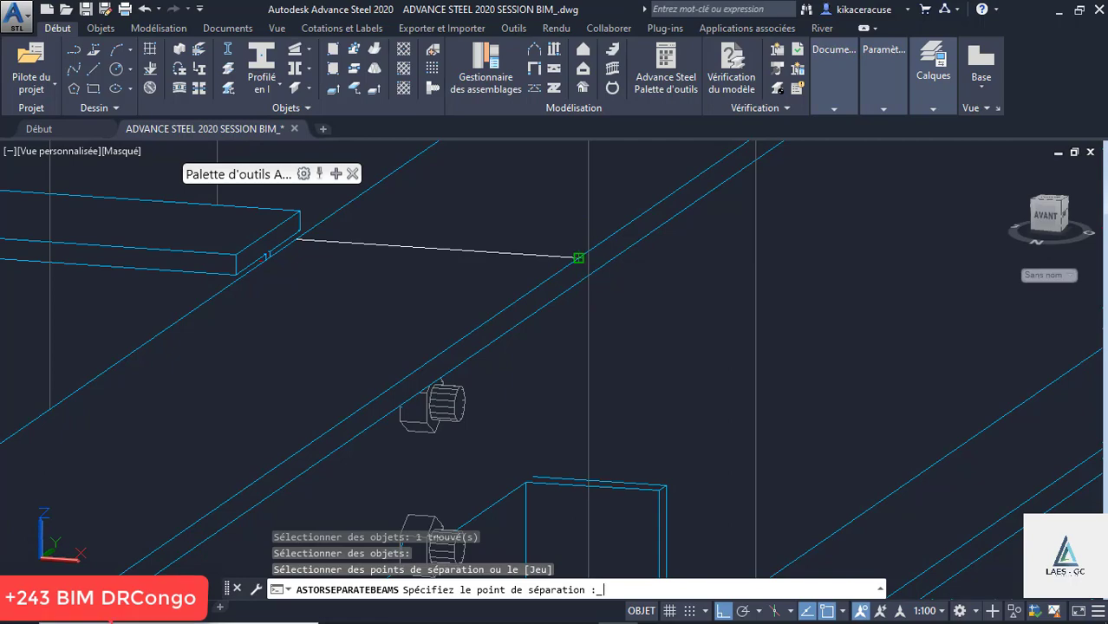
click(578, 258)
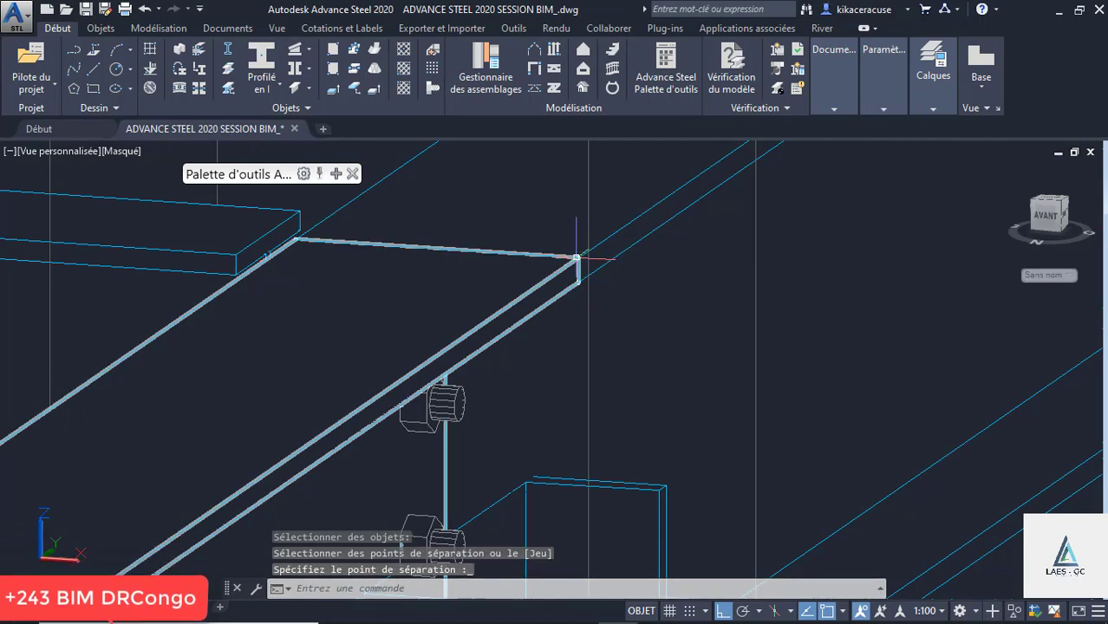
Step: Check the split above the post by selecting one part of the edge beam, then clear the selection
scroll(577, 258, down, 8)
shift+middle_drag(569, 264, 787, 290)
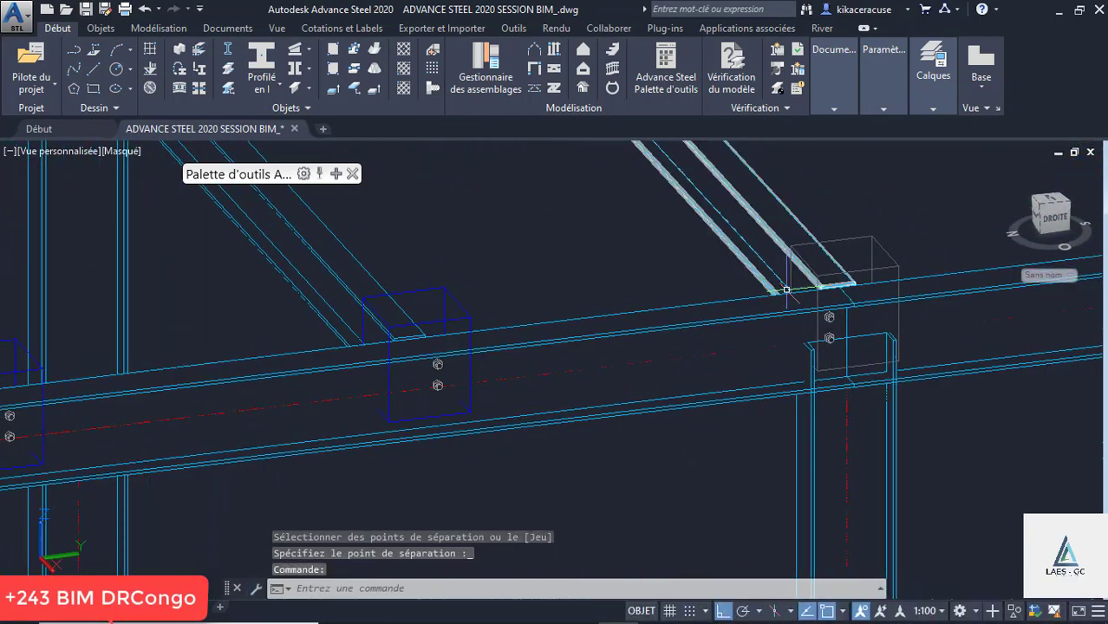
click(814, 306)
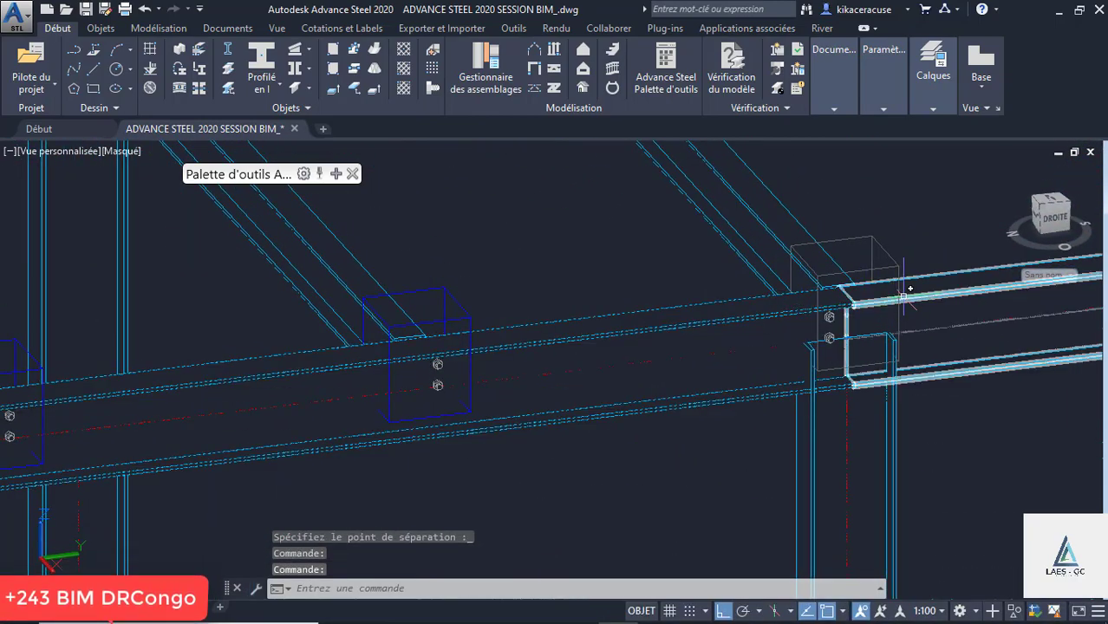
key(Escape)
shift+middle_drag(754, 322, 852, 315)
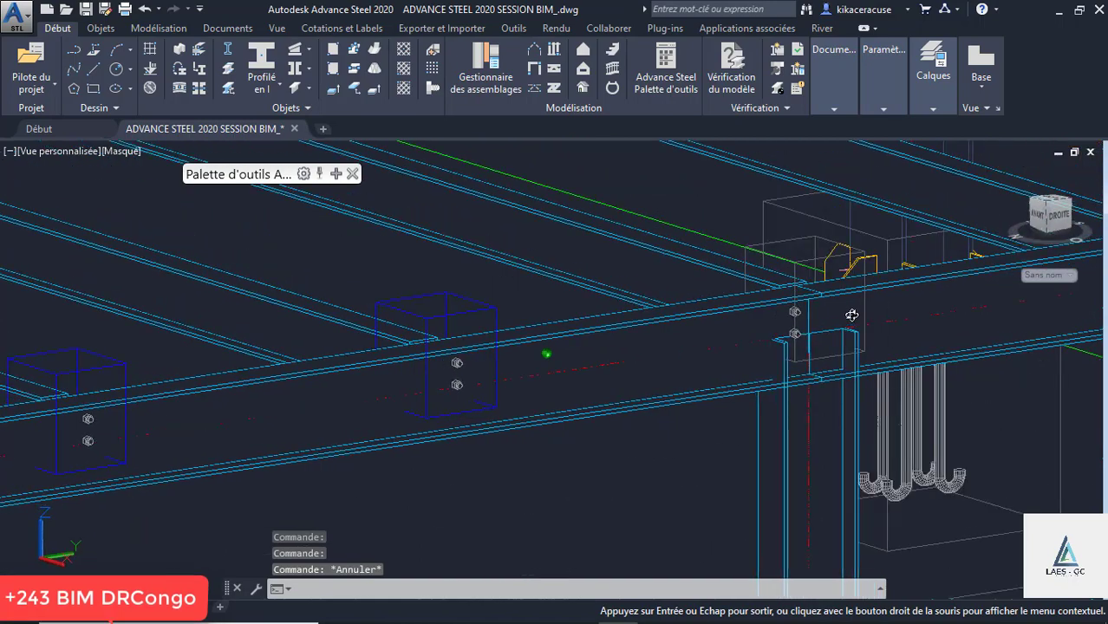
Step: Connect the intermediate post to the two edge beam parts with the "Montant sur deux poutres" connection
scroll(843, 317, up, 2)
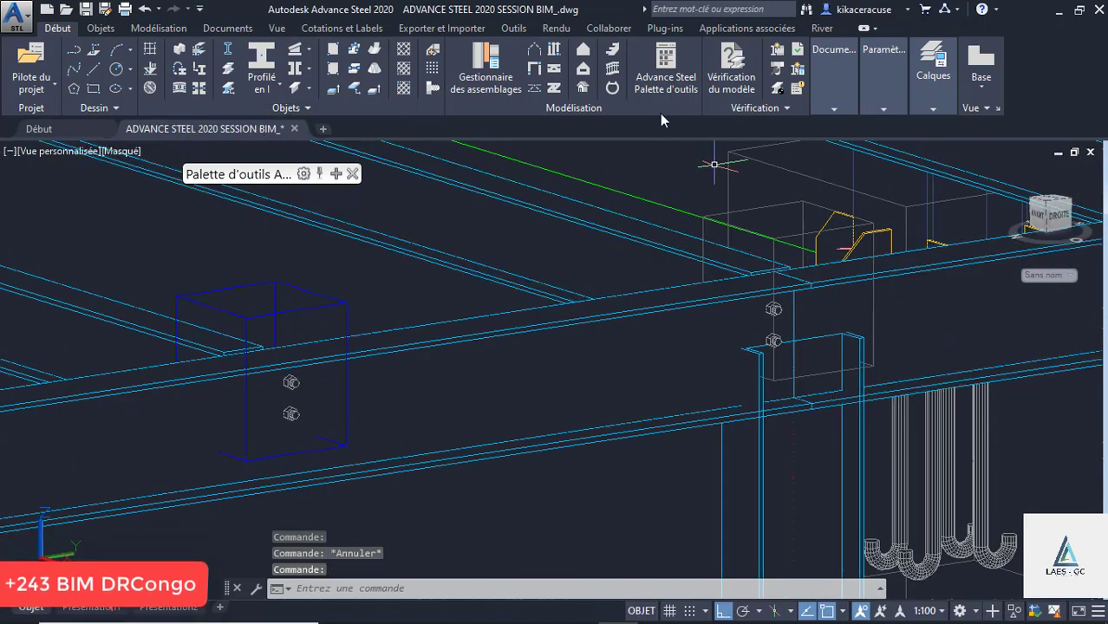
click(483, 67)
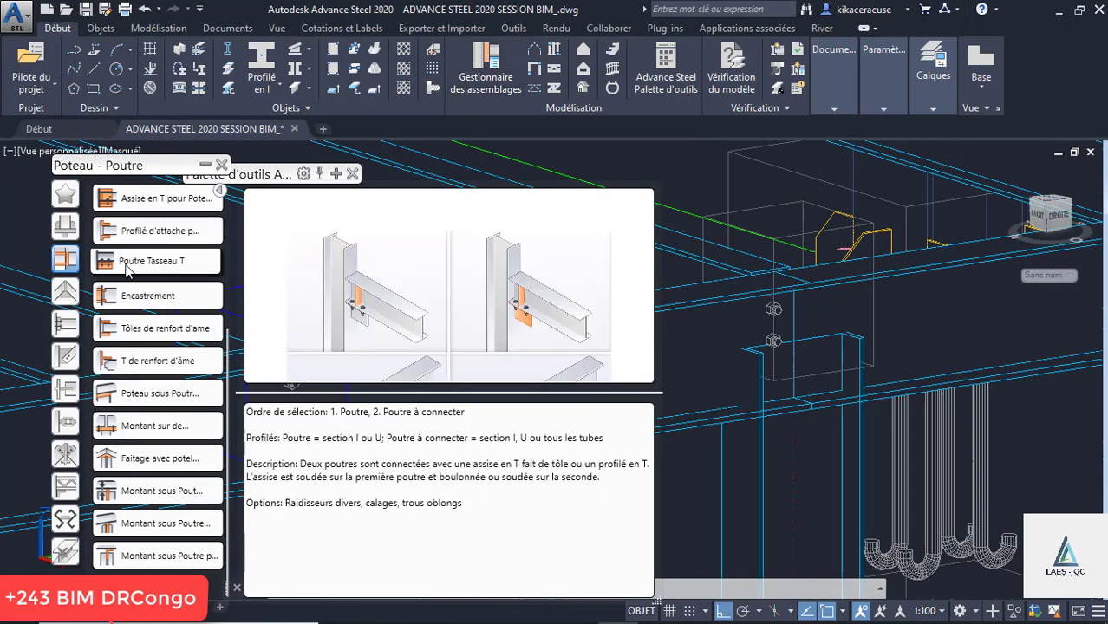
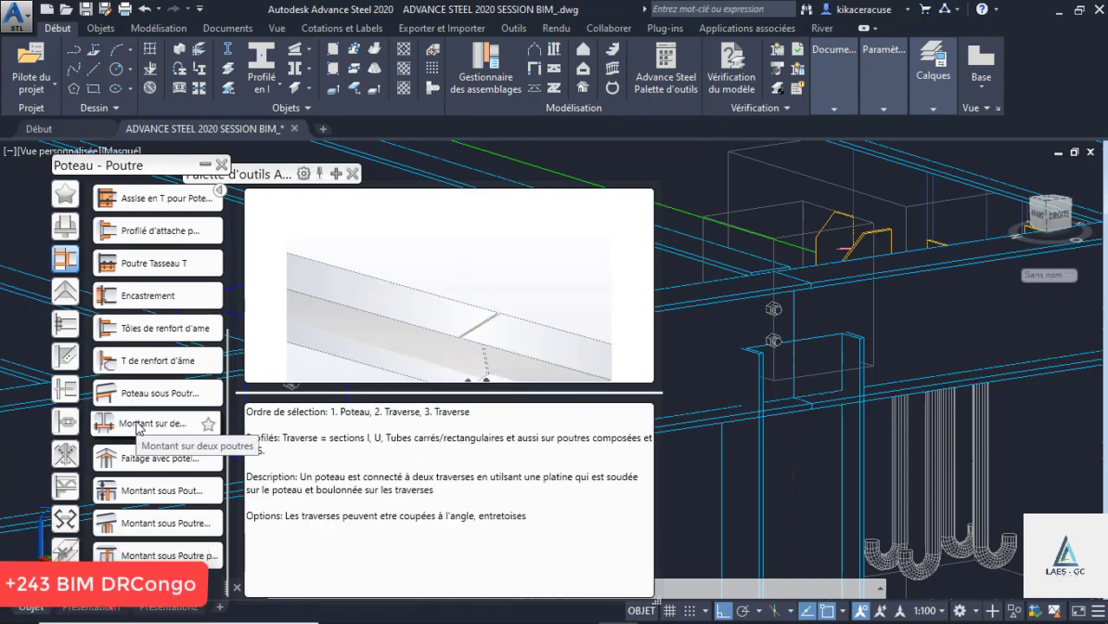
click(137, 428)
scroll(837, 275, down, 3)
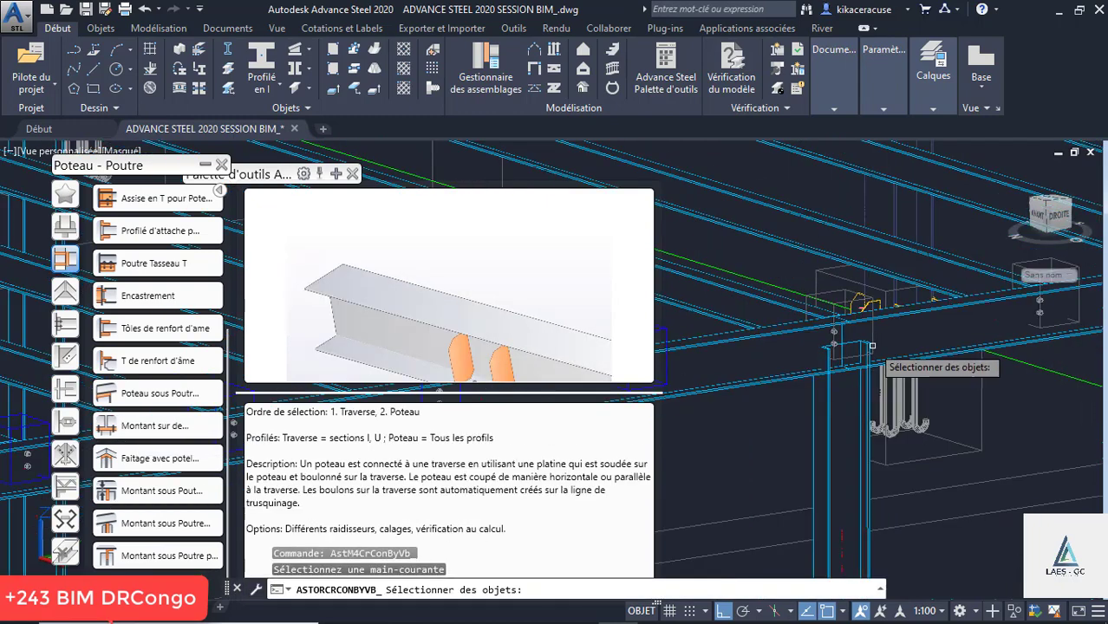
click(781, 431)
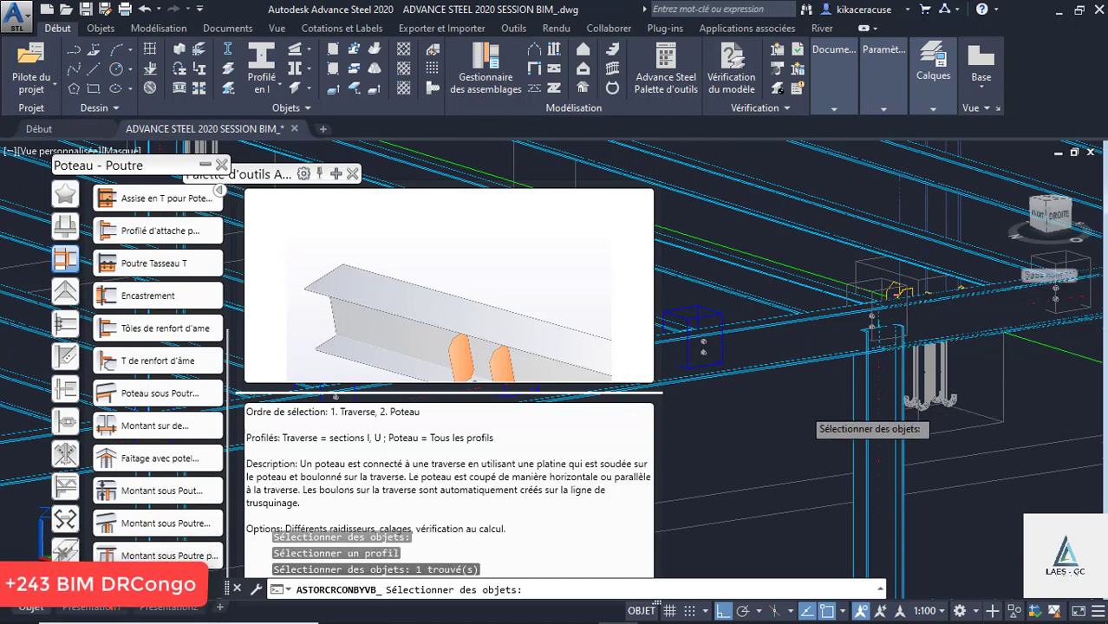
key(Return)
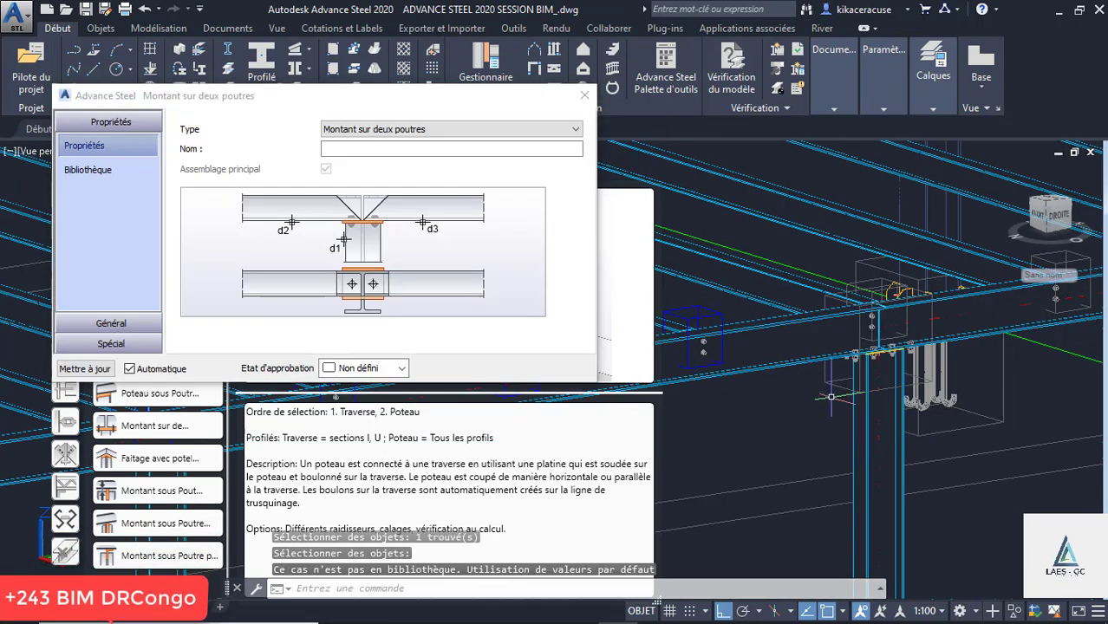
Step: Examine the bolted plate joint between the post and the two beams, and open the connection's general beam settings
shift+middle_drag(830, 397, 845, 425)
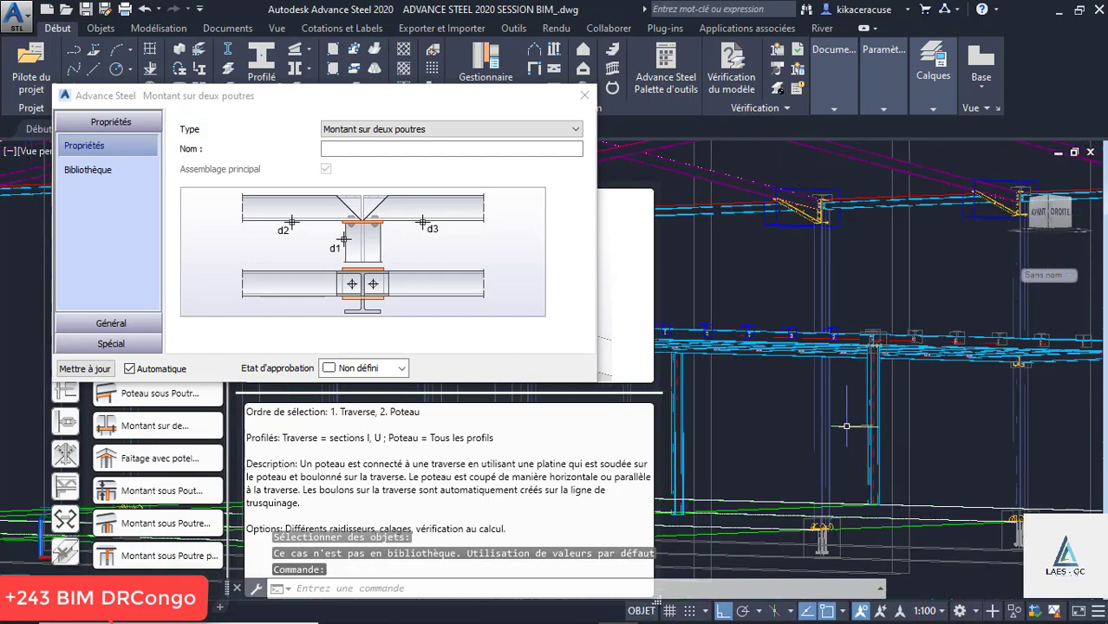
shift+middle_drag(872, 371, 925, 376)
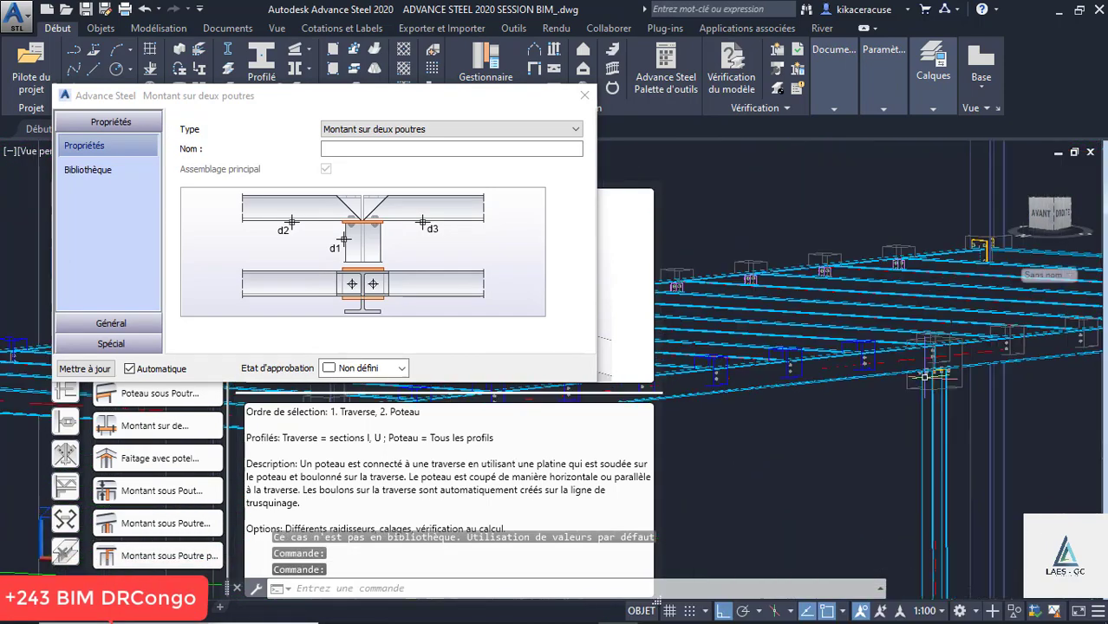
scroll(925, 377, up, 6)
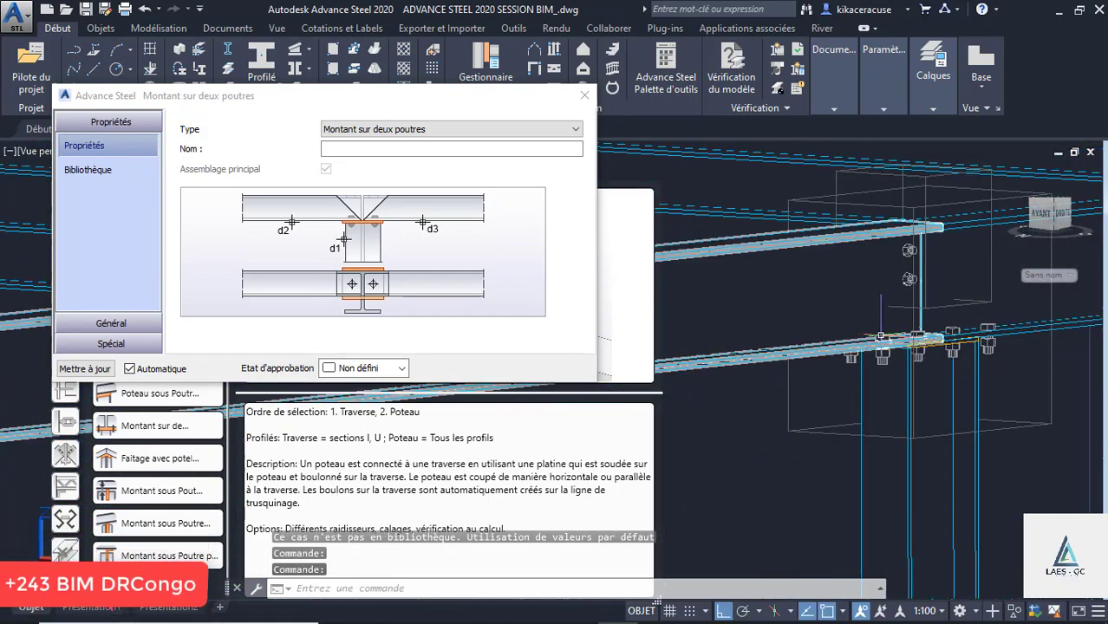
shift+middle_drag(880, 335, 879, 352)
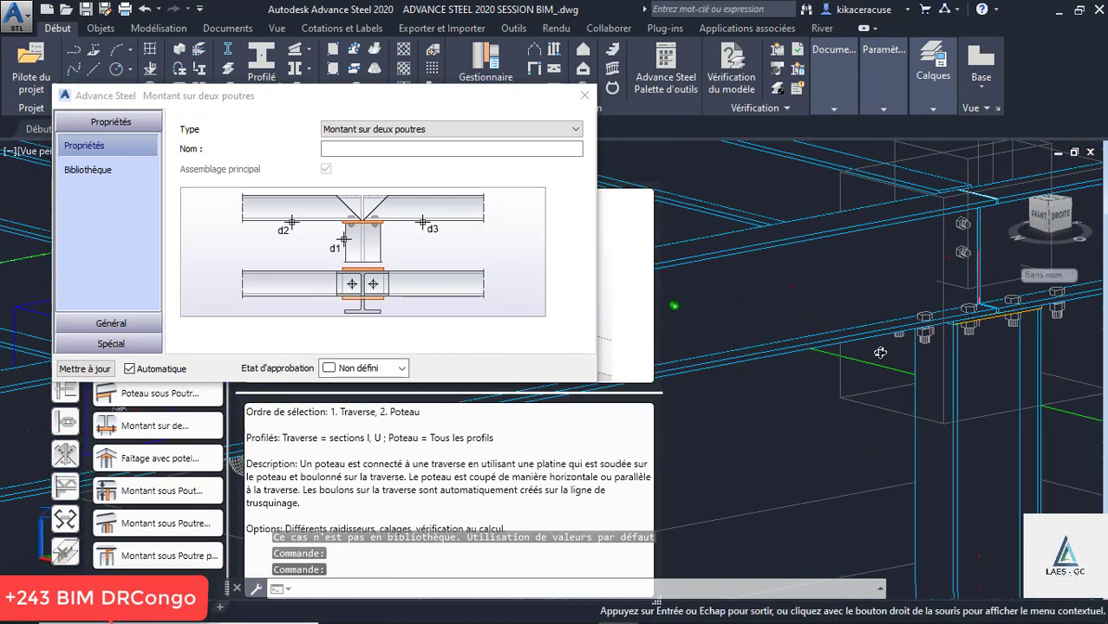
scroll(828, 400, down, 7)
scroll(916, 363, up, 8)
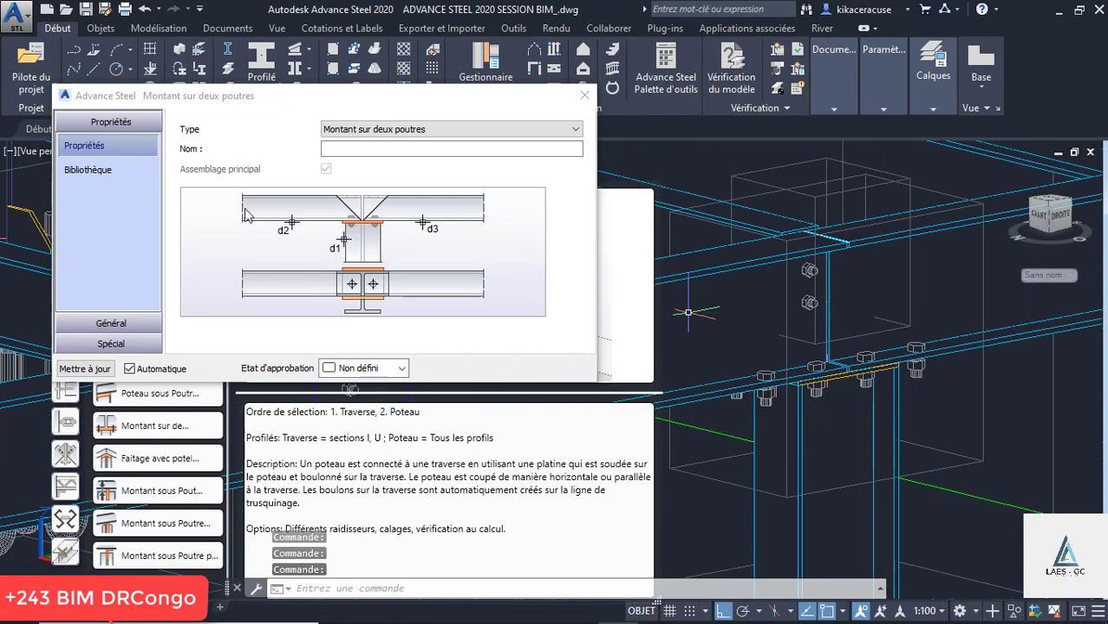
click(115, 323)
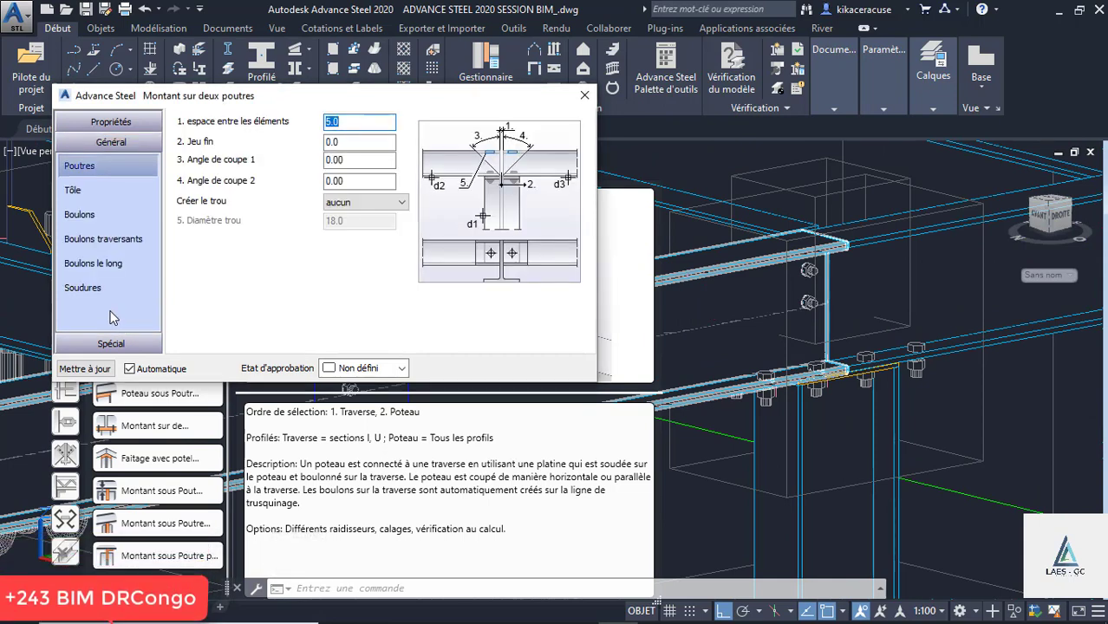
Step: Widen the connection's plate by setting both Projection 3 and Projection 4 to 25
click(76, 192)
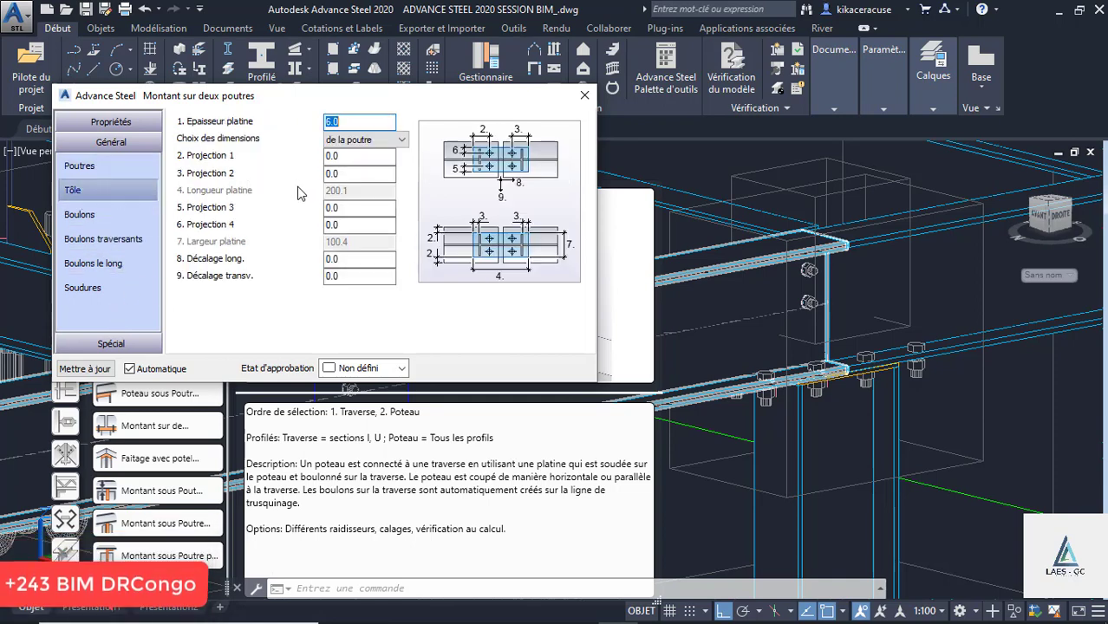
drag(345, 122, 308, 125)
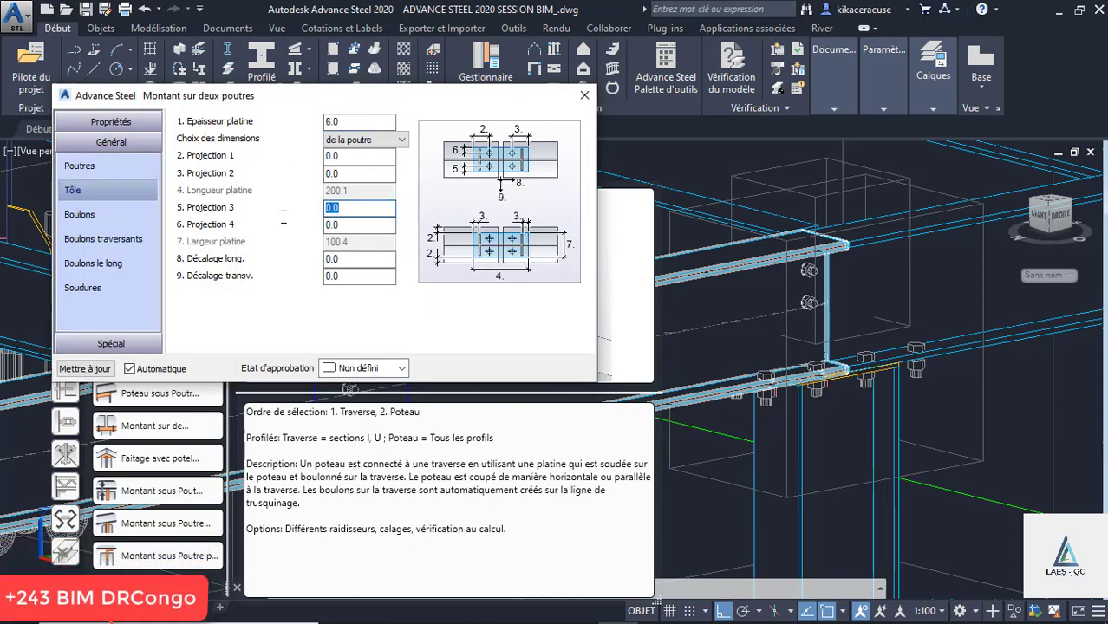
text(25)
click(354, 227)
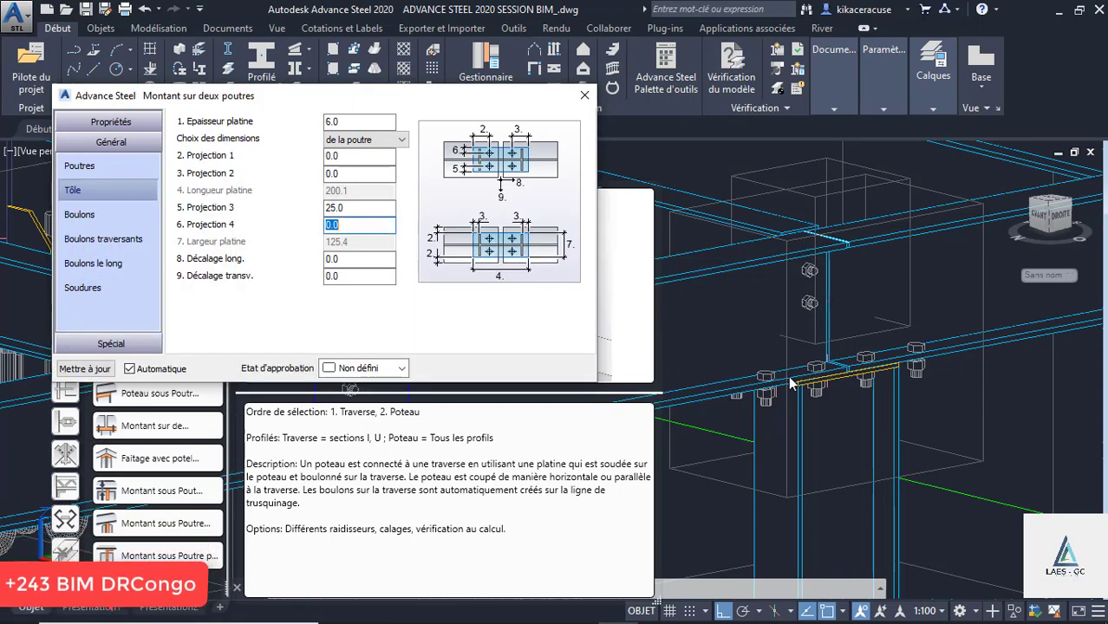
double_click(350, 226)
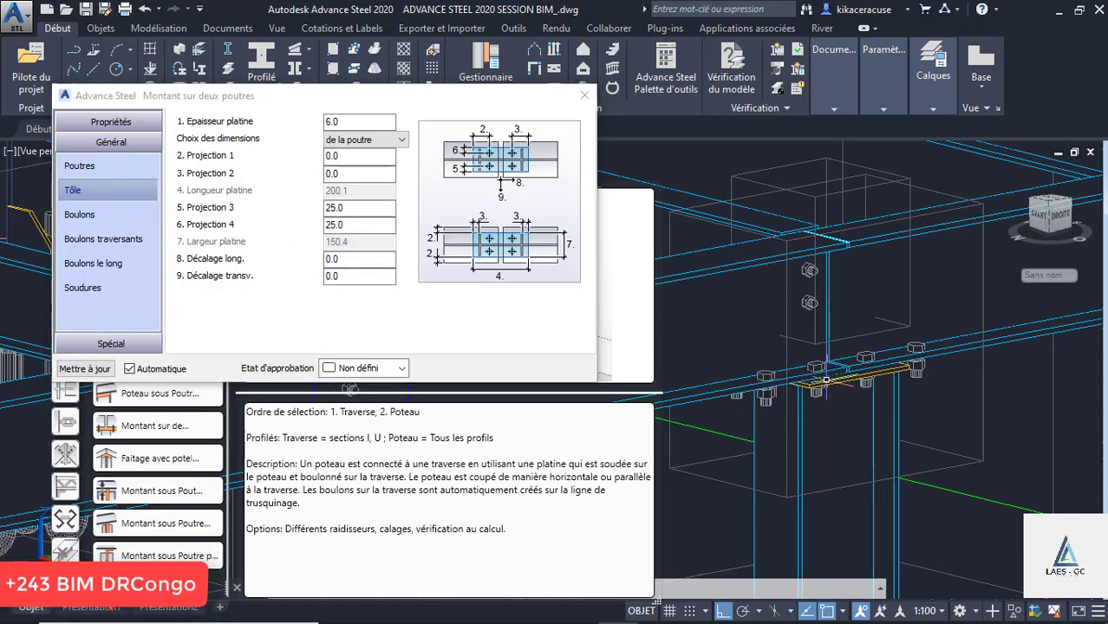
Step: Examine the widened plate under the beams and move the collapsed connection manager palette clear of the connection settings
shift+middle_drag(826, 376, 833, 407)
scroll(798, 312, down, 5)
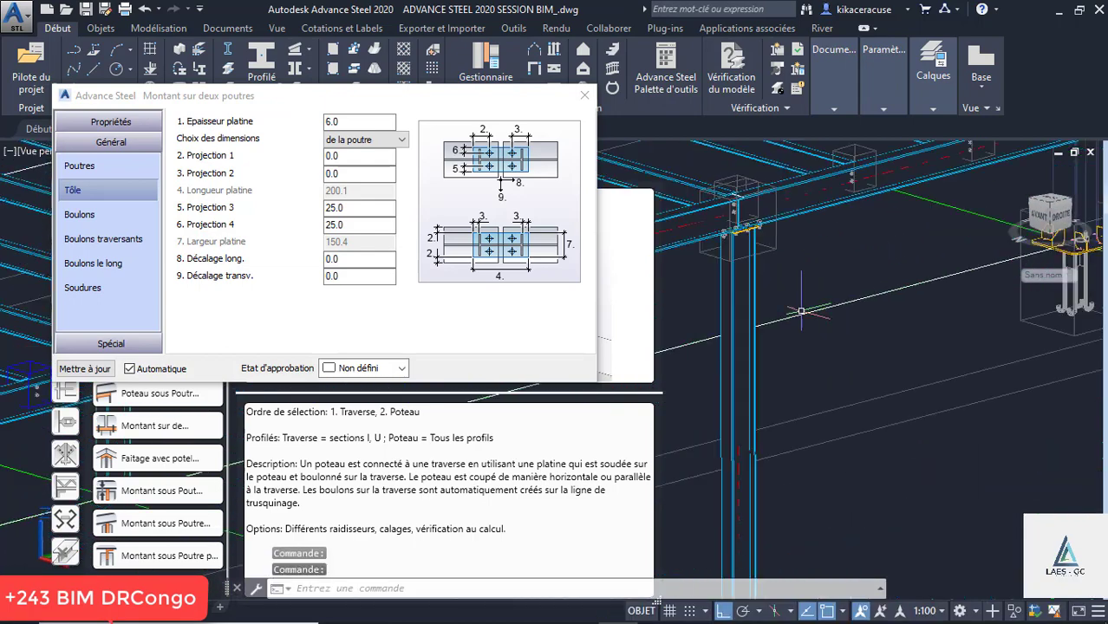
shift+middle_drag(728, 250, 742, 302)
scroll(814, 233, up, 5)
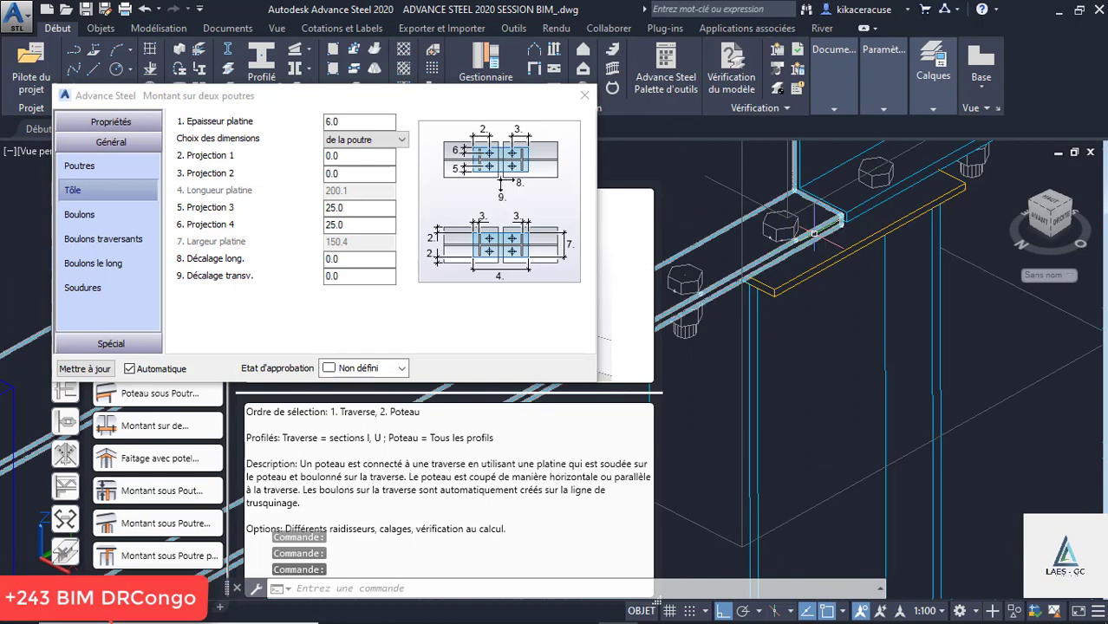
scroll(739, 261, up, 2)
scroll(923, 301, down, 3)
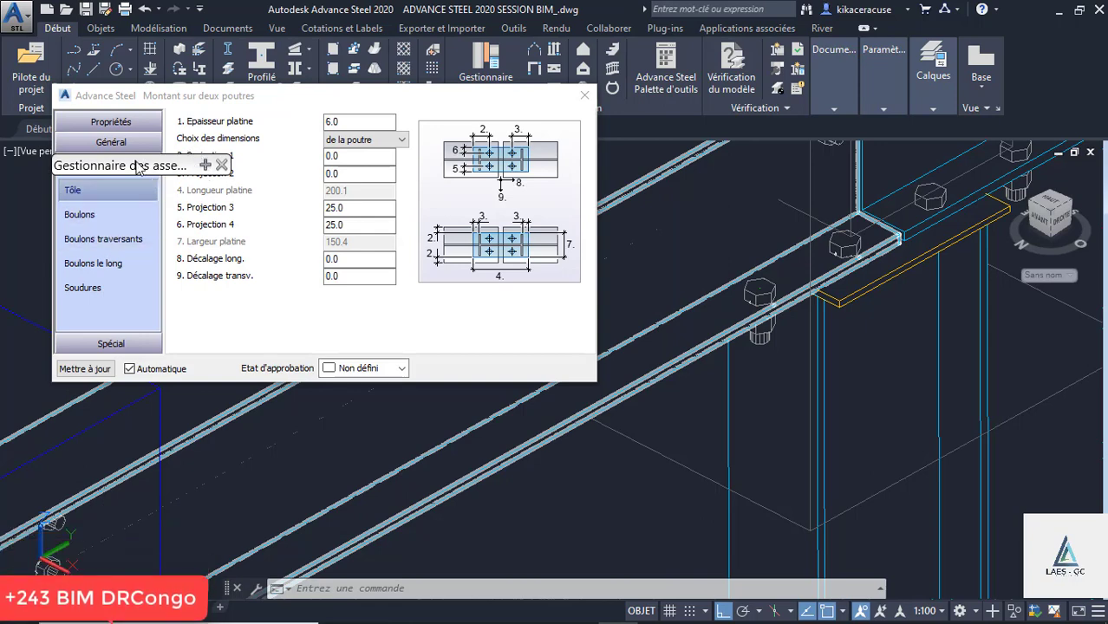
drag(137, 166, 96, 249)
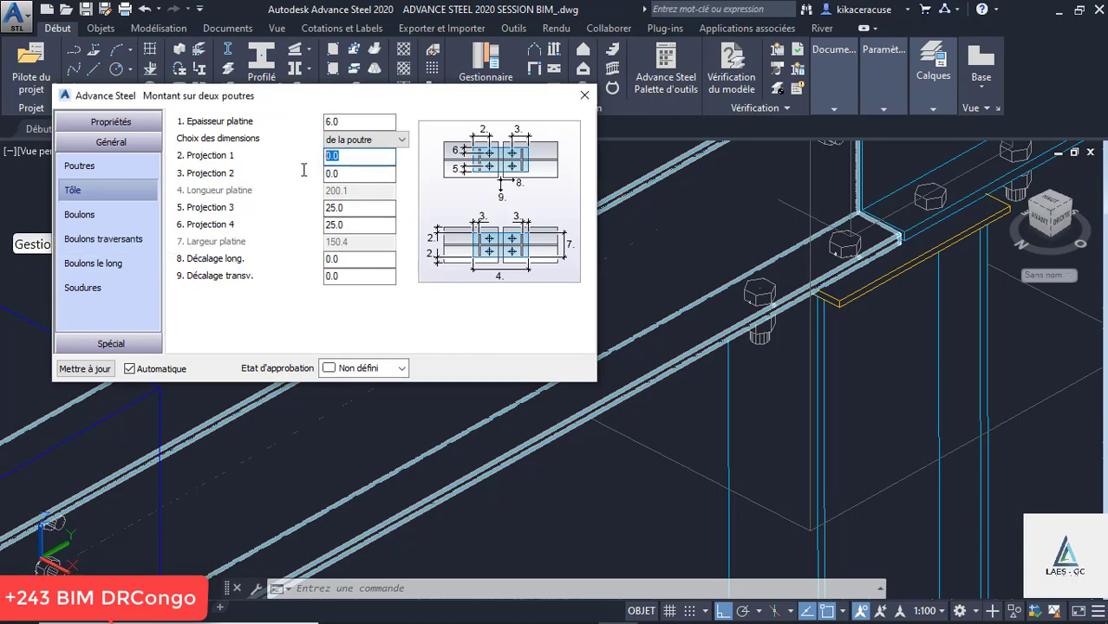
Step: Lengthen the plate by trying 25 for Projection 1, followed by 50 for both Projection 1 and Projection 2
text(25)
click(355, 173)
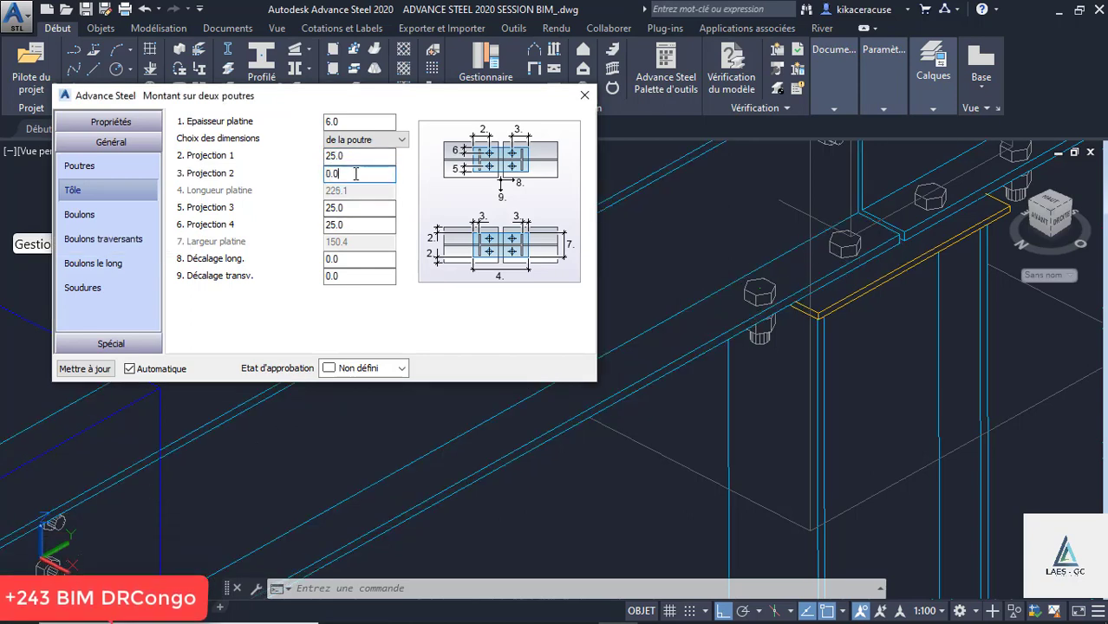
drag(348, 159, 295, 161)
text(50)
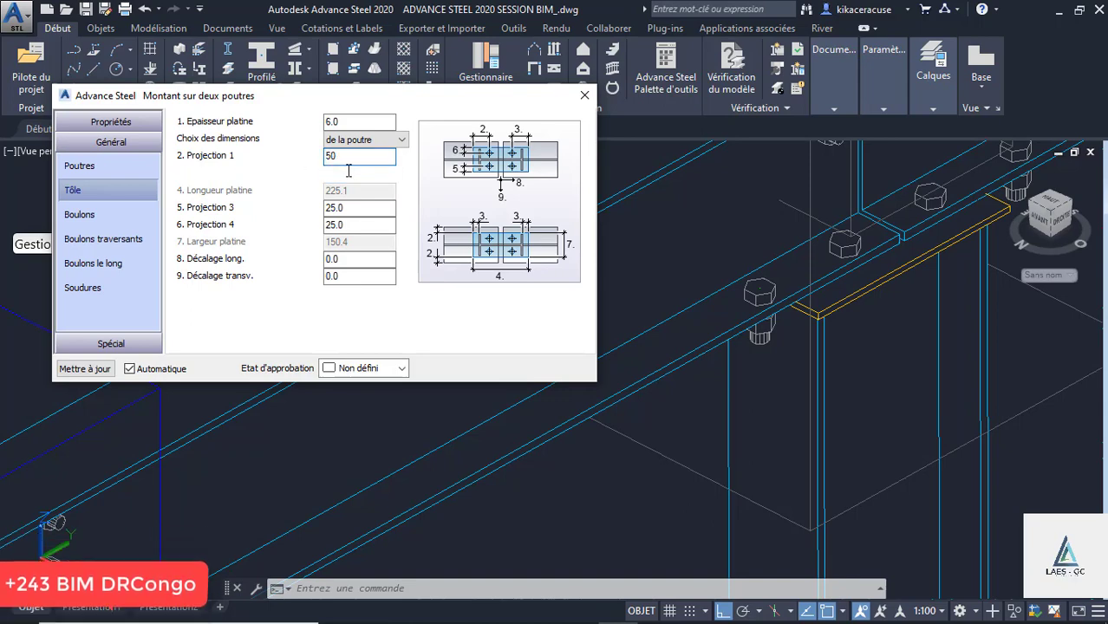
click(348, 171)
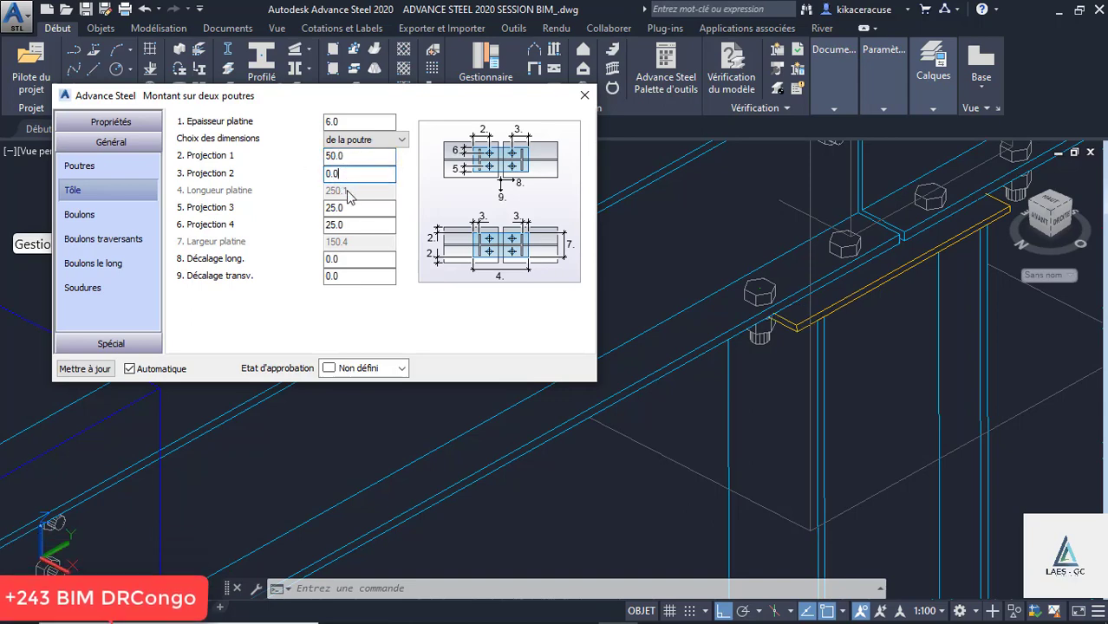
drag(346, 173, 275, 186)
click(352, 207)
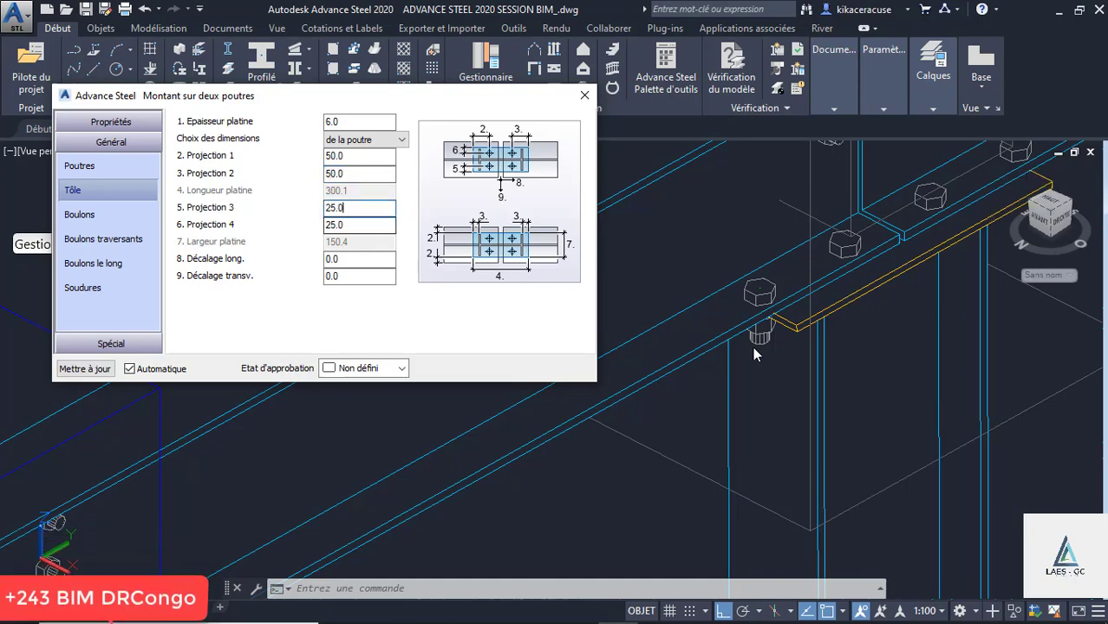
Step: Set the plate's Projection 1 and Projection 2 to 80 so it extends past the outer bolts
scroll(713, 332, down, 3)
scroll(838, 283, up, 2)
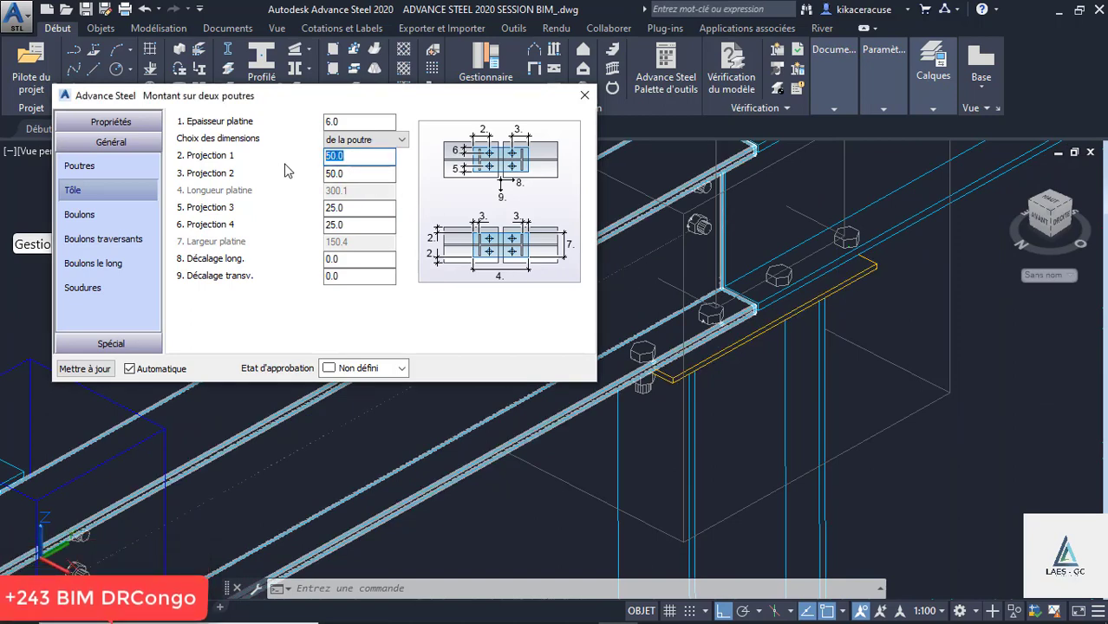
text(80)
click(356, 174)
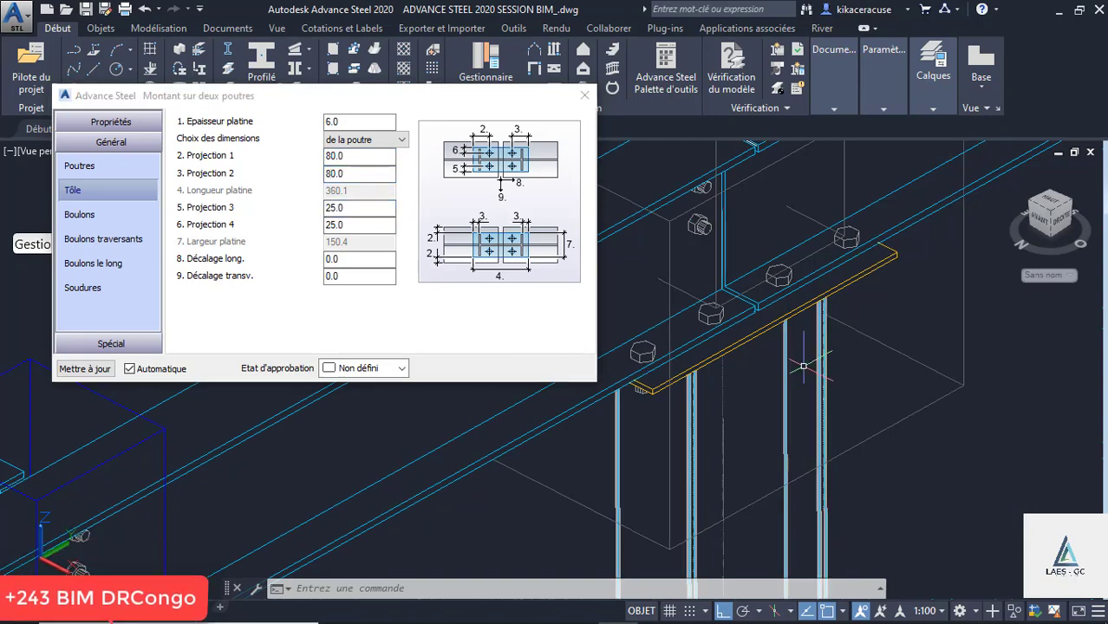
Step: Examine the lengthened plate at the joint and review the connection's bolt and transverse bolt settings
scroll(771, 368, down, 3)
shift+middle_drag(767, 373, 730, 399)
scroll(756, 347, up, 5)
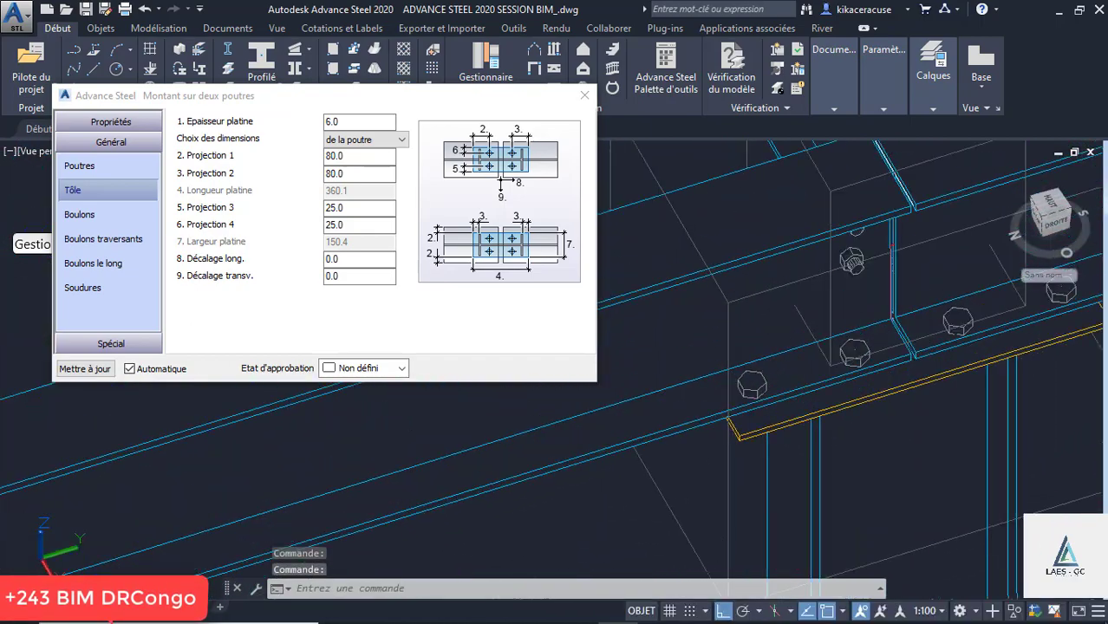
scroll(728, 336, up, 2)
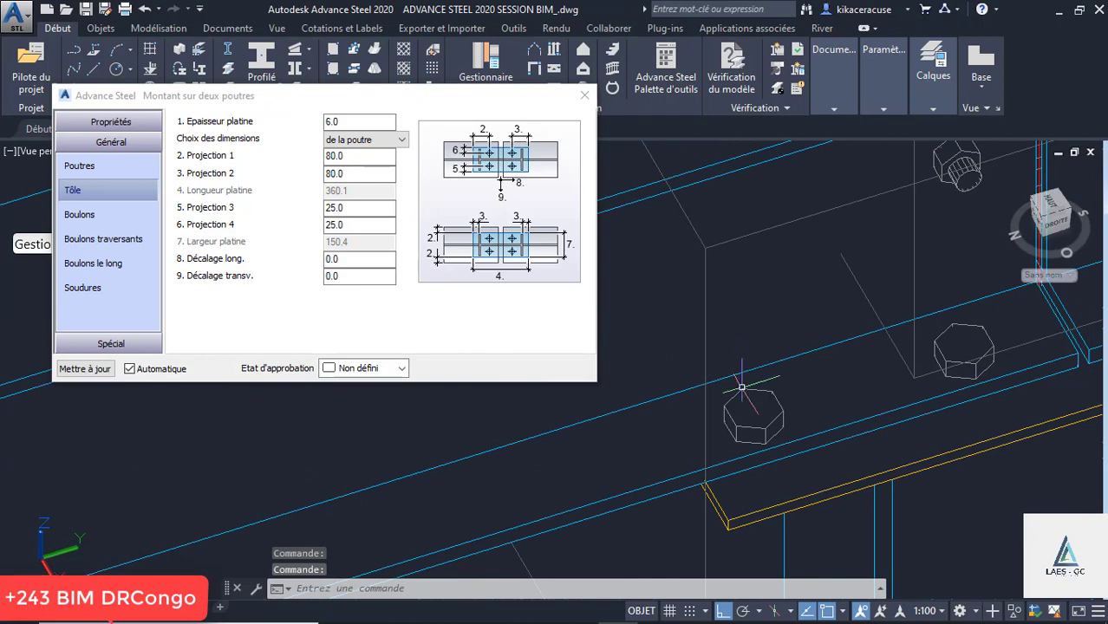
click(79, 215)
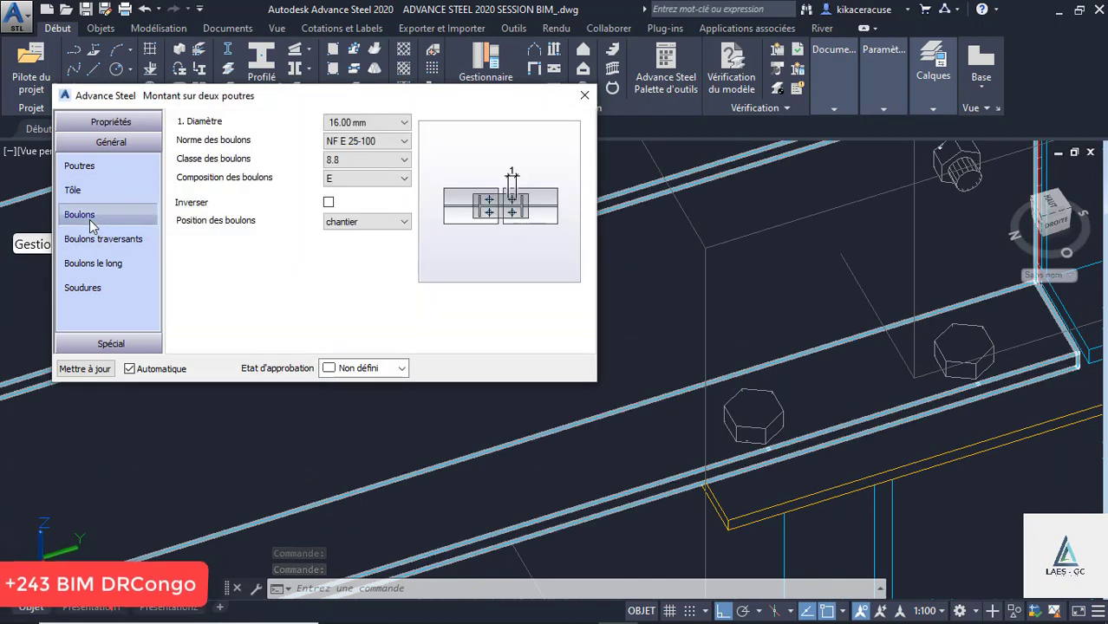
click(78, 247)
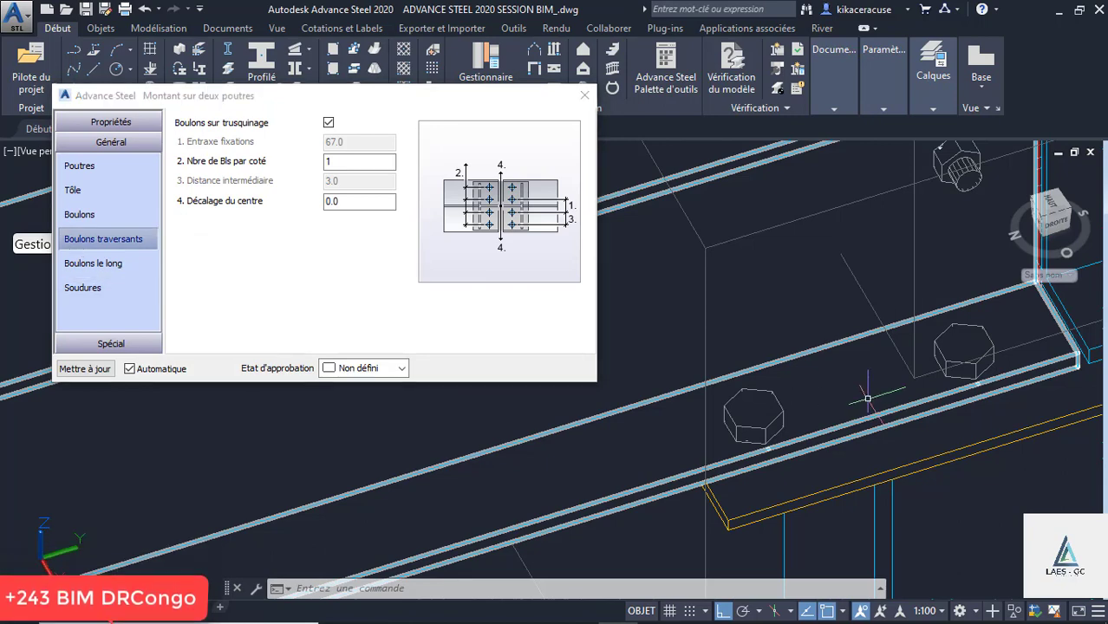
scroll(832, 392, down, 2)
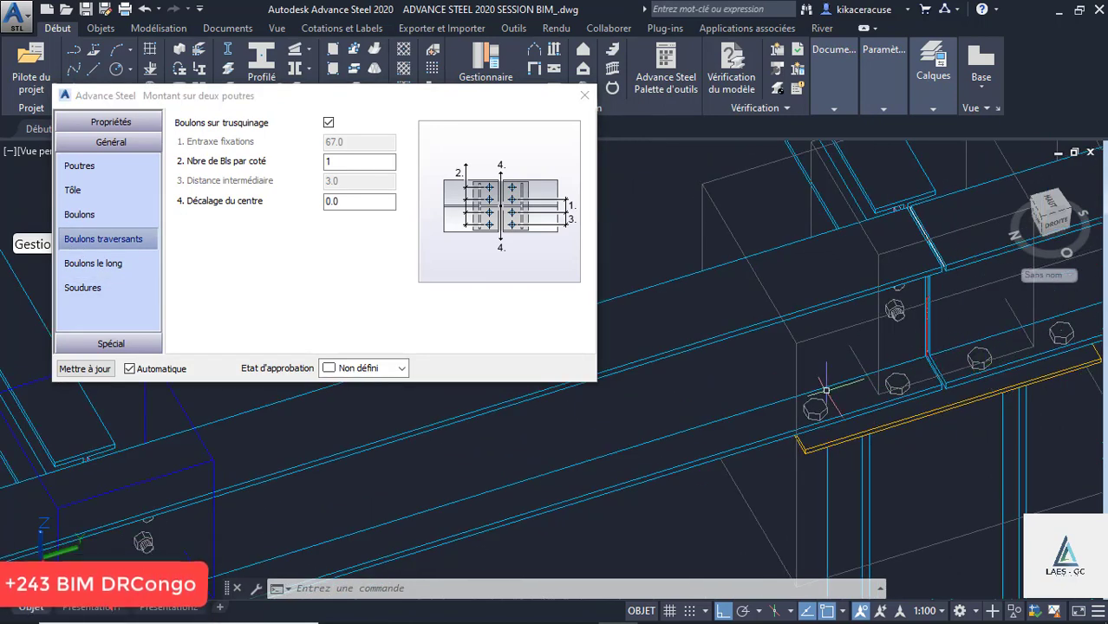
scroll(826, 391, up, 2)
Step: Set the intermediate distance of the bolts along the beams to 80
click(84, 263)
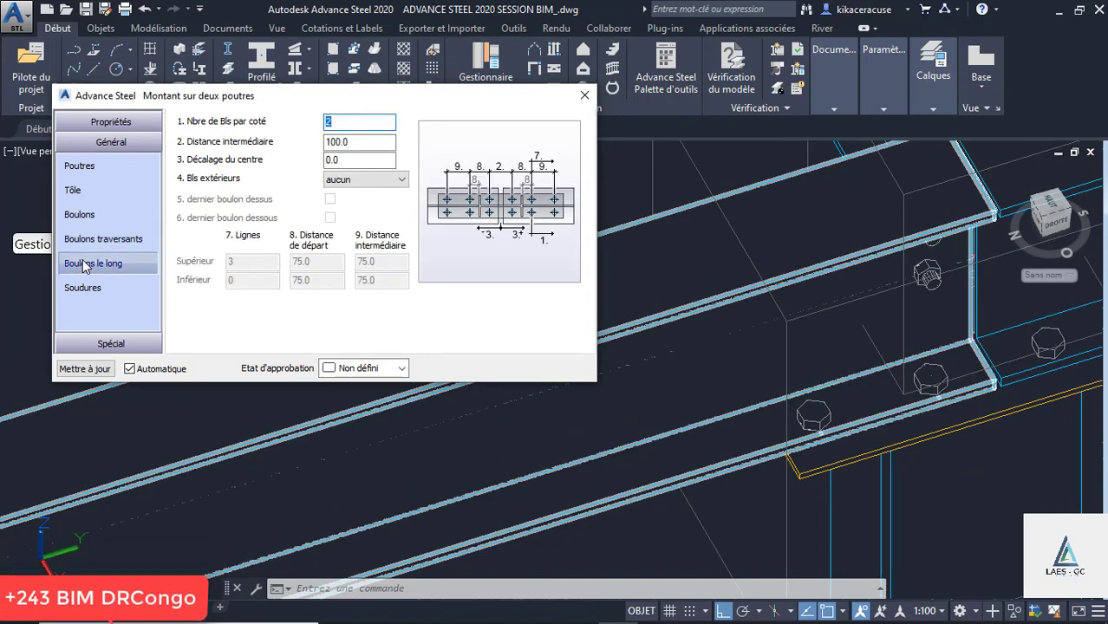
key(Tab)
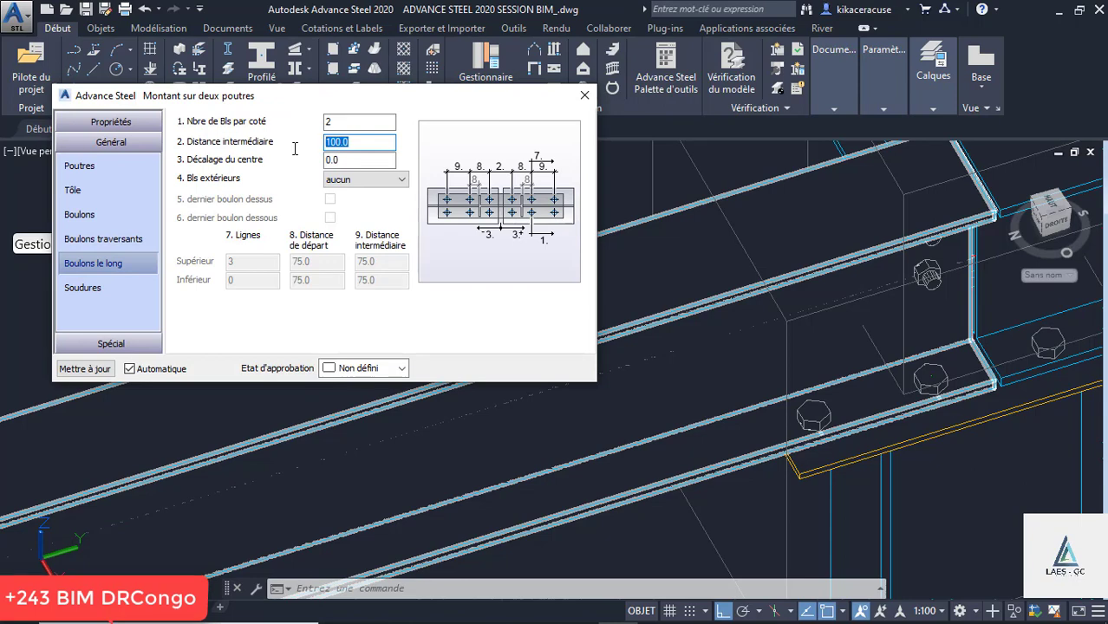
text(80)
key(Tab)
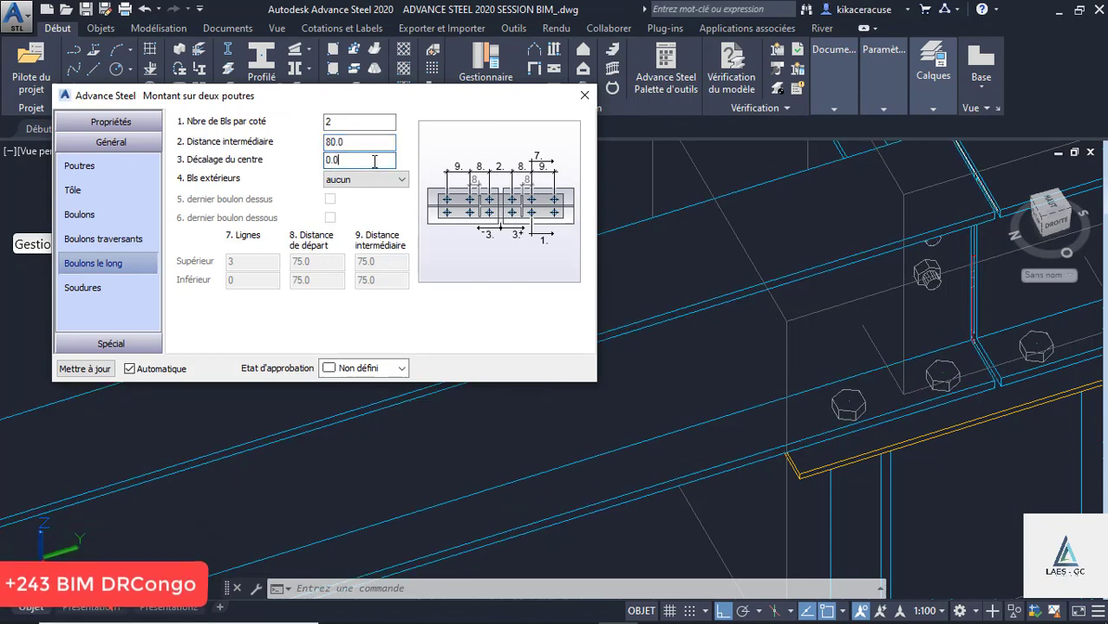
Step: Check the bolt positions on the plate and set the lengthwise bolts' intermediate distance back to 100
scroll(789, 418, down, 4)
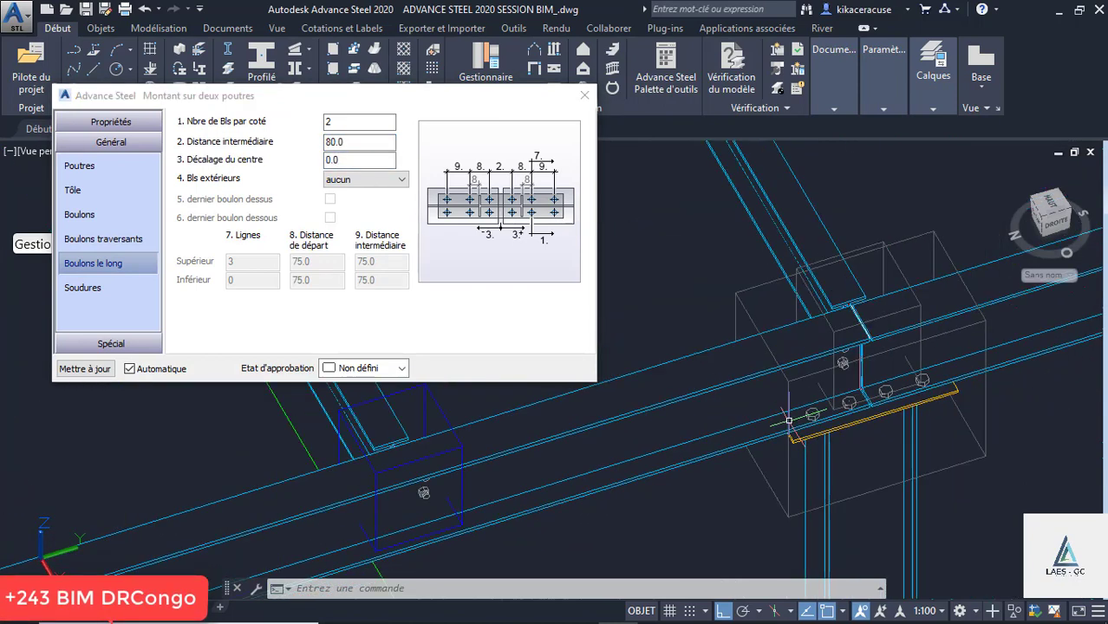
scroll(898, 400, up, 3)
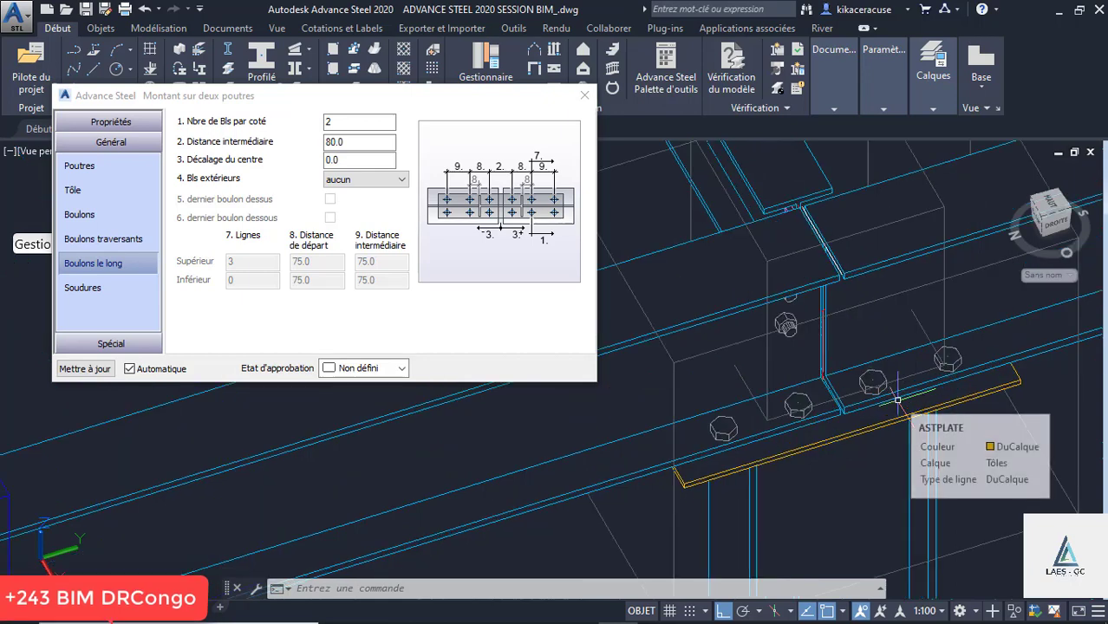
scroll(795, 405, up, 2)
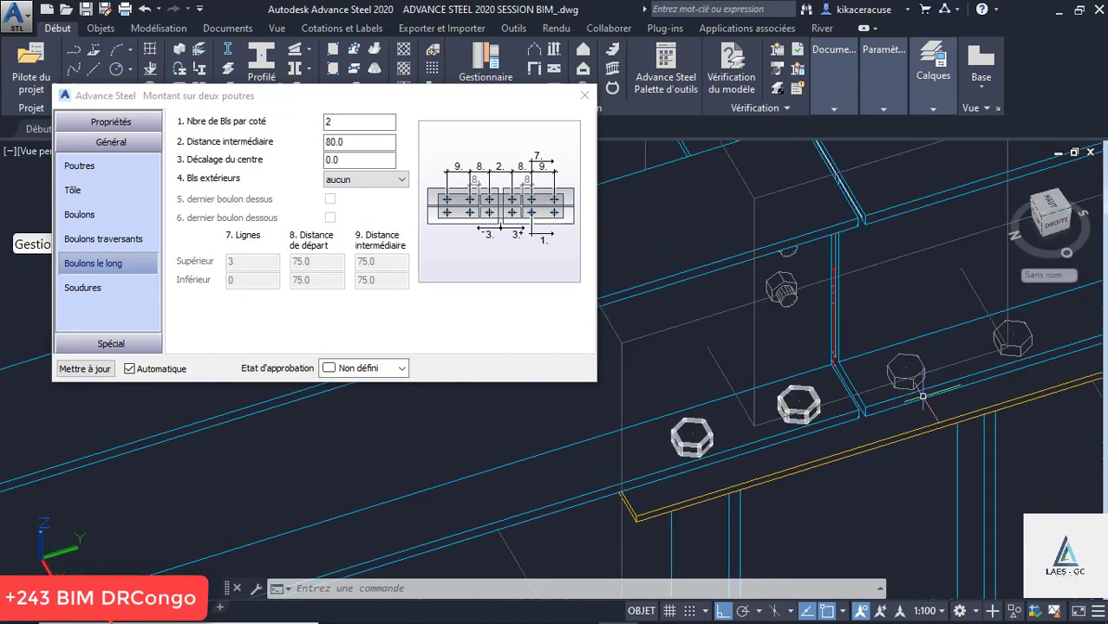
double_click(341, 143)
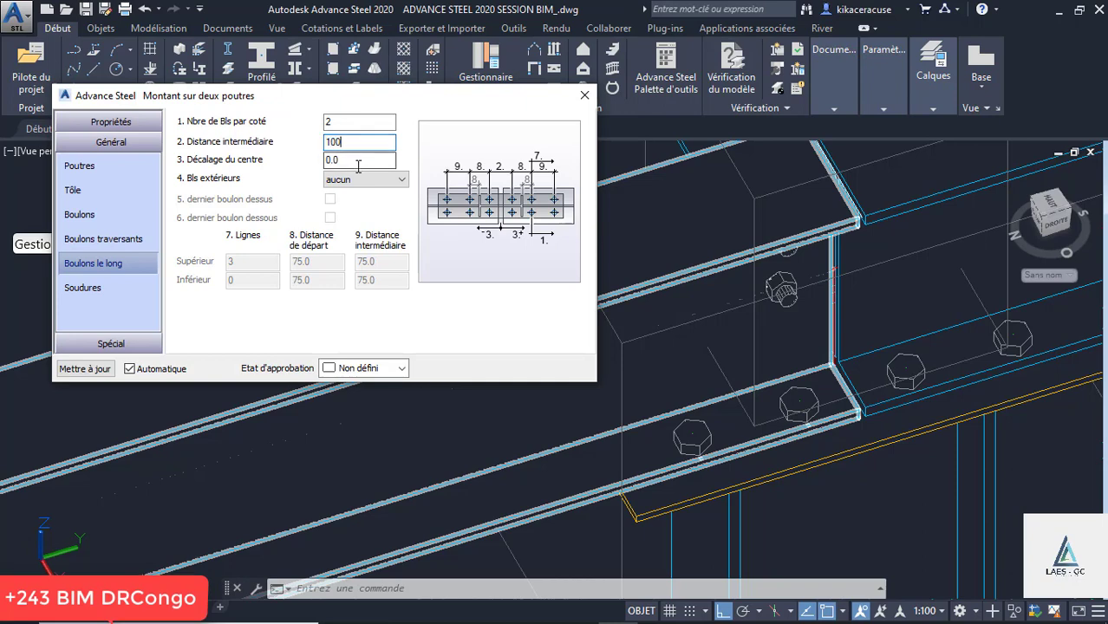
click(360, 162)
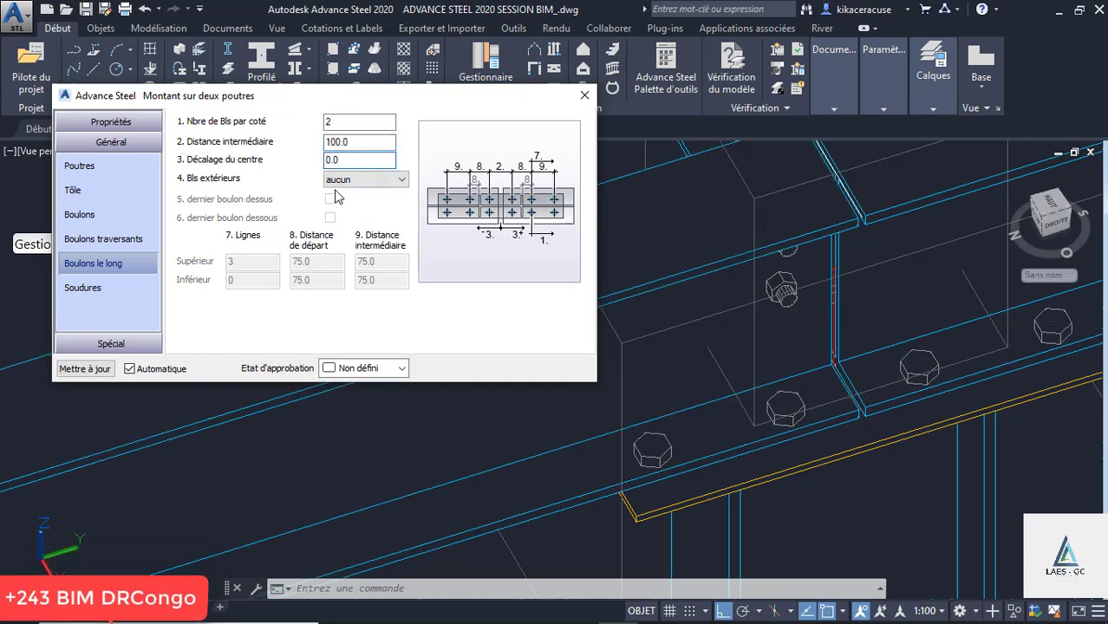
Step: Review the transverse bolt settings against the joint and close the "Montant sur deux poutres" connection properties
click(84, 240)
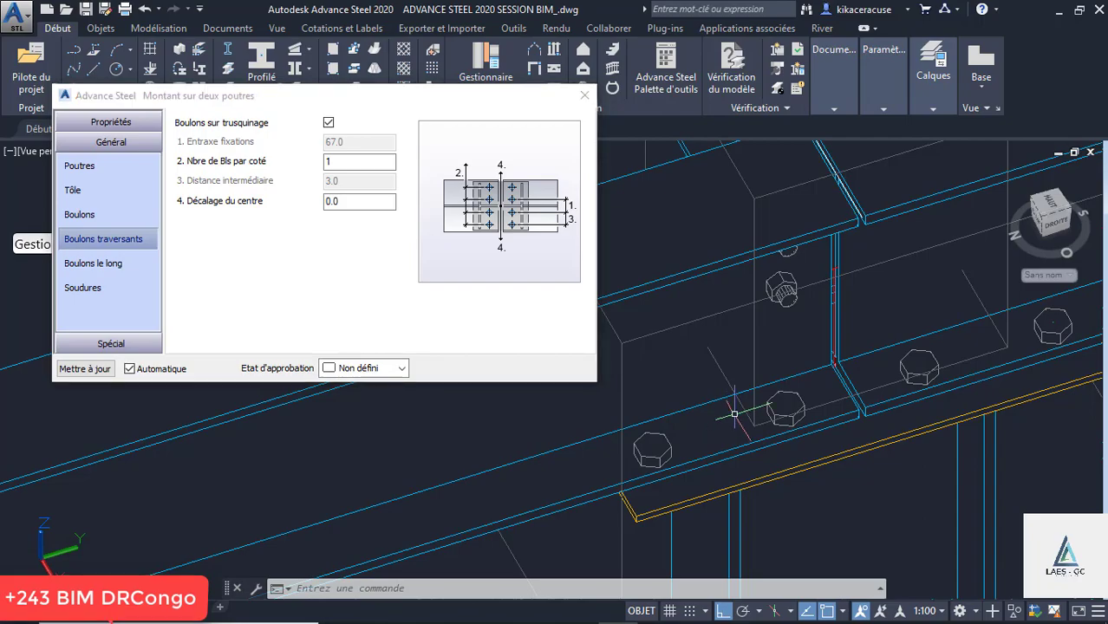
shift+middle_drag(743, 418, 925, 395)
click(585, 96)
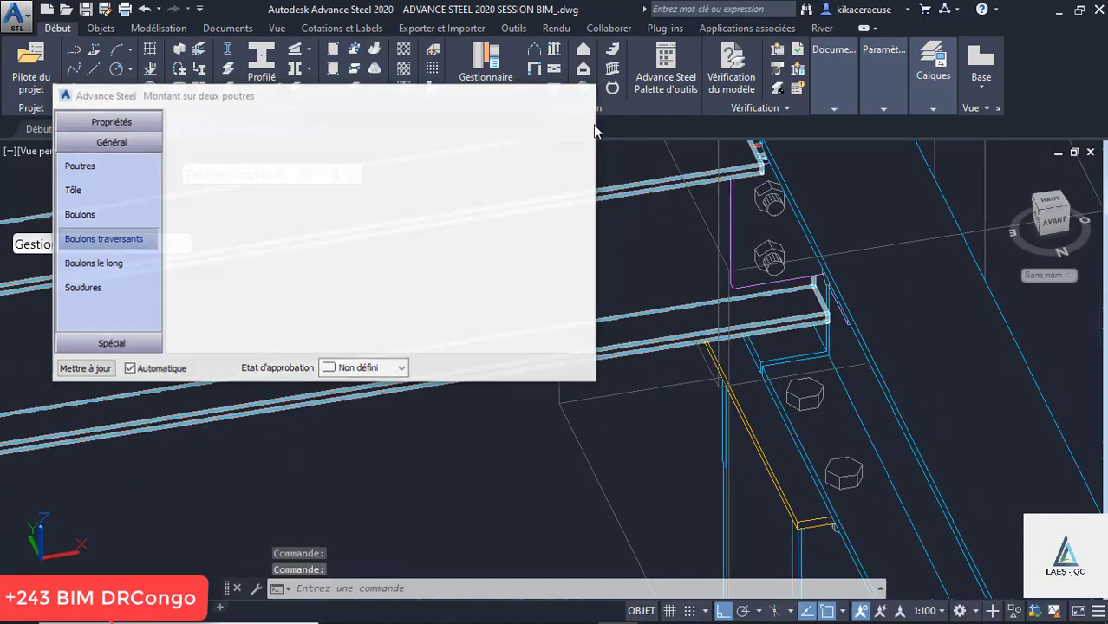
Step: Examine the gap between the two edge beam parts, the neighbouring joist connections and the floor within the whole frame
scroll(818, 348, down, 3)
scroll(818, 348, up, 6)
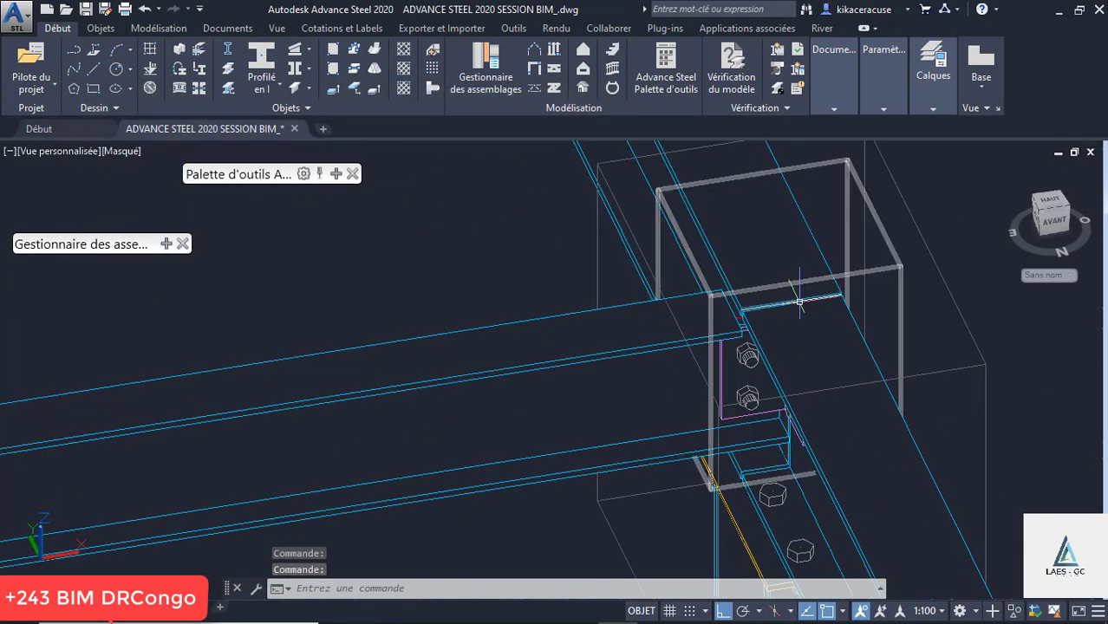
scroll(498, 295, up, 4)
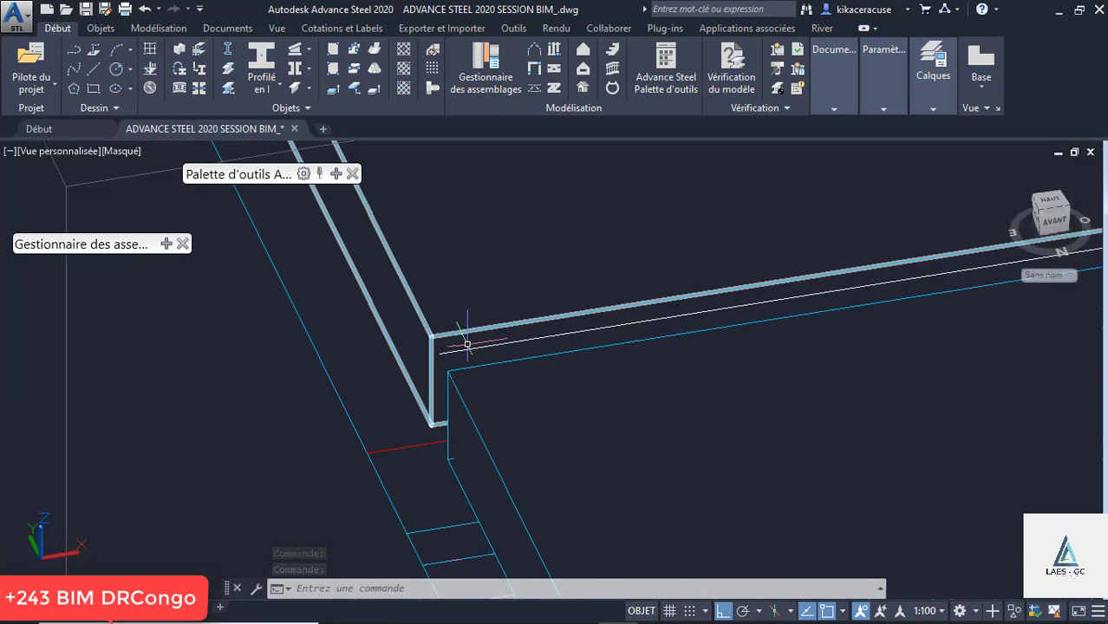
scroll(739, 360, down, 5)
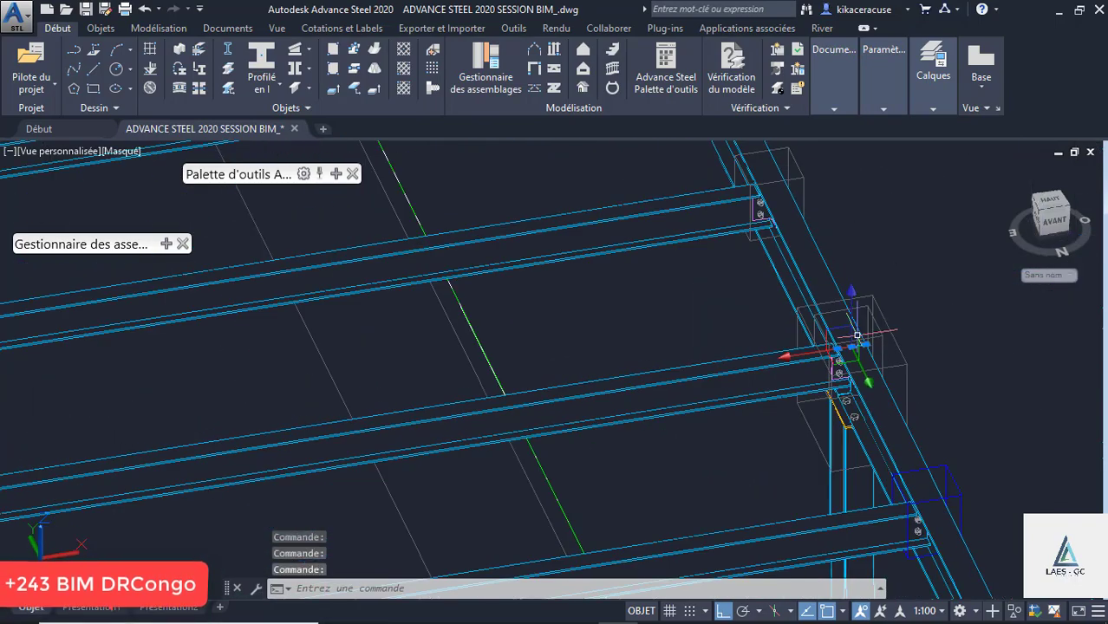
scroll(766, 237, down, 4)
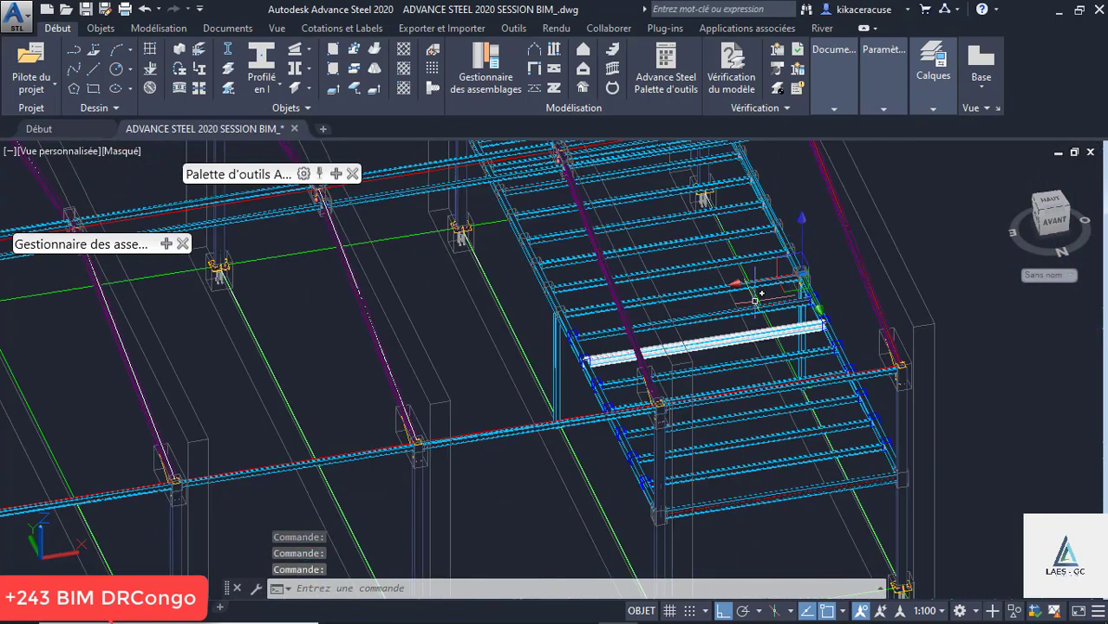
scroll(760, 294, down, 5)
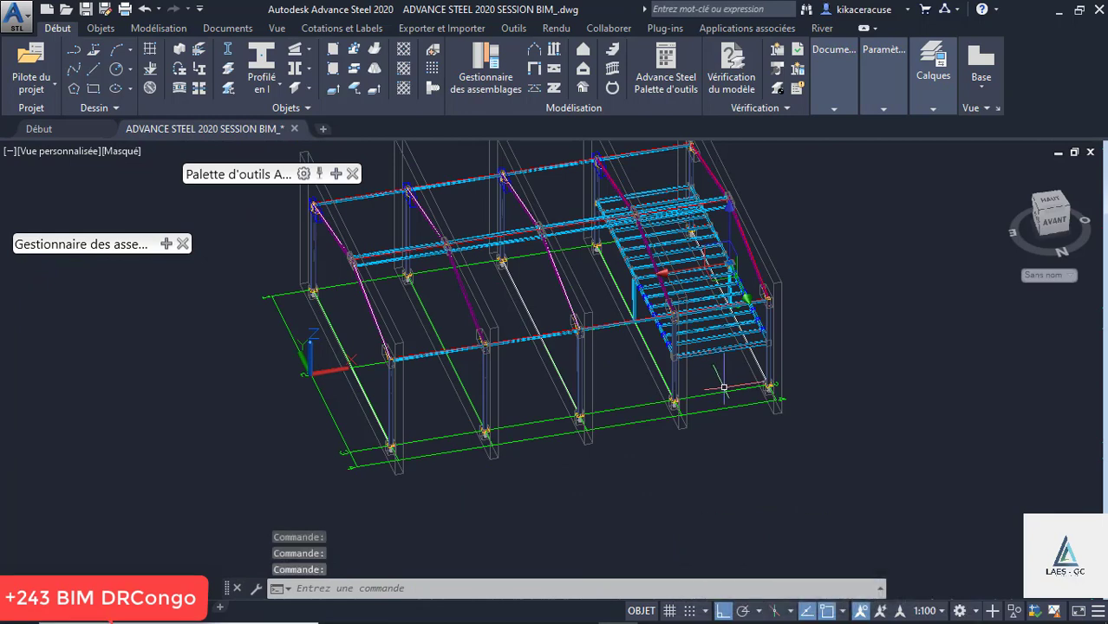
scroll(724, 383, up, 5)
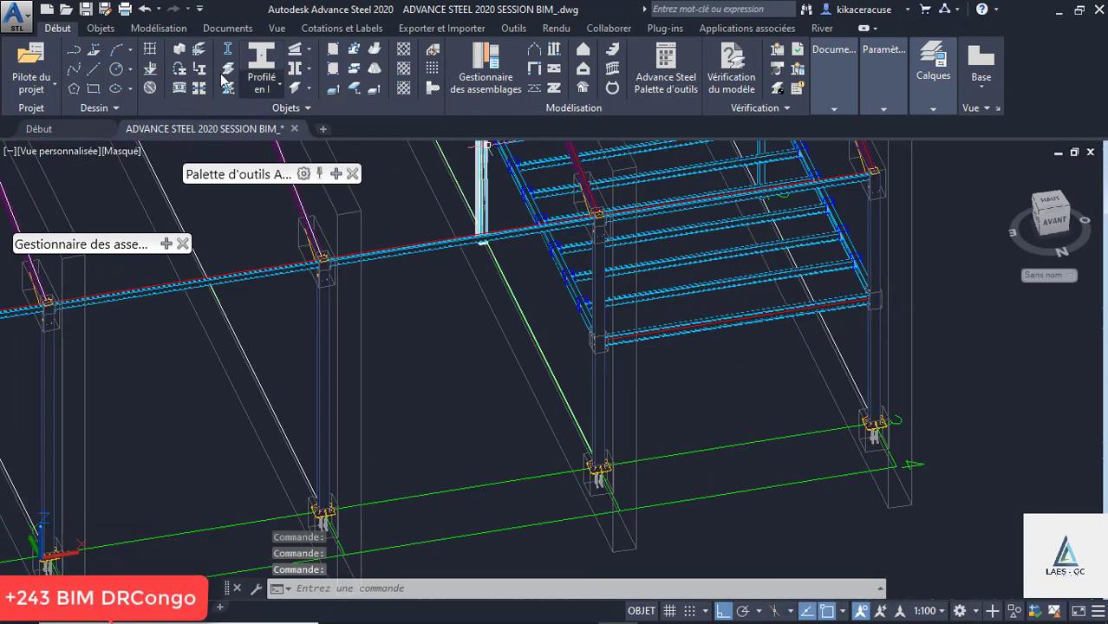
Step: Copy the selected reference line from the first grid axis to the matching point on the neighbouring axis
click(336, 174)
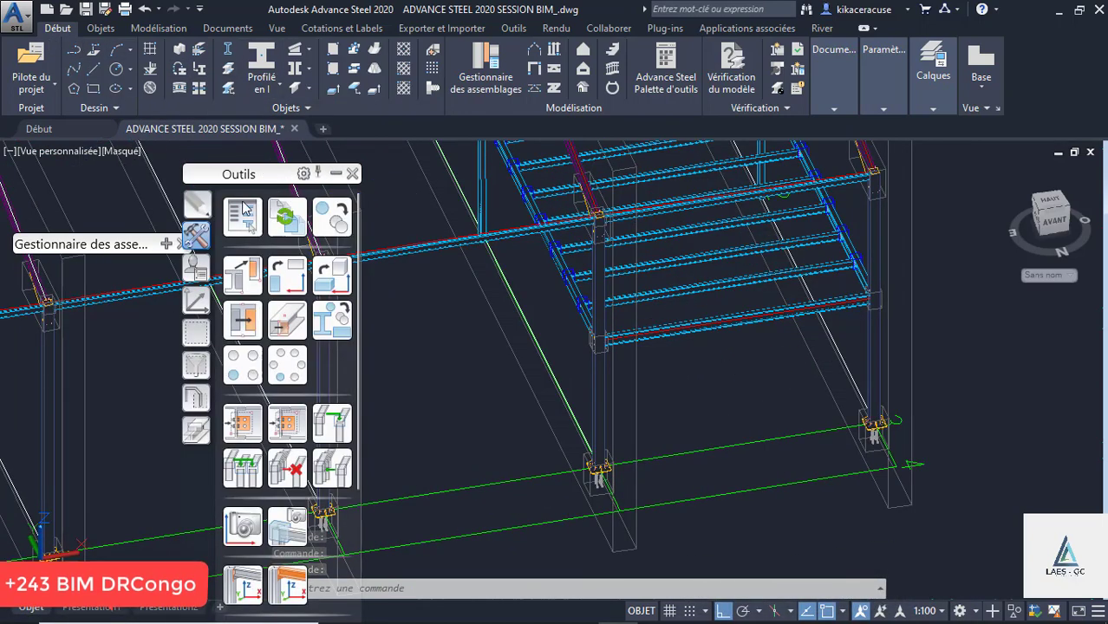
click(199, 208)
click(289, 224)
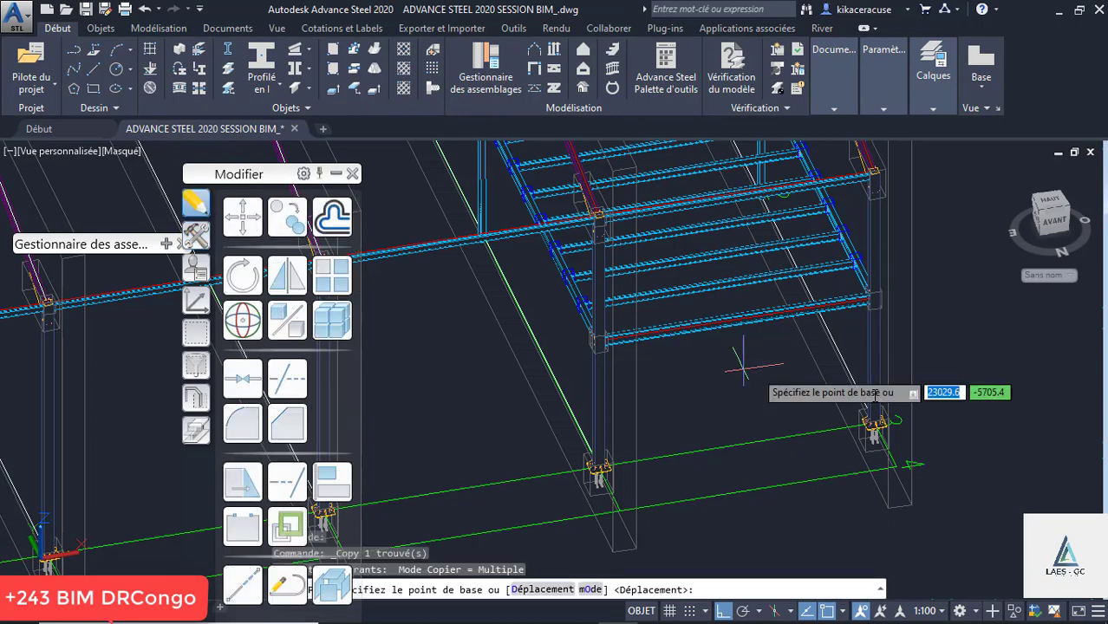
click(896, 466)
scroll(599, 501, up, 6)
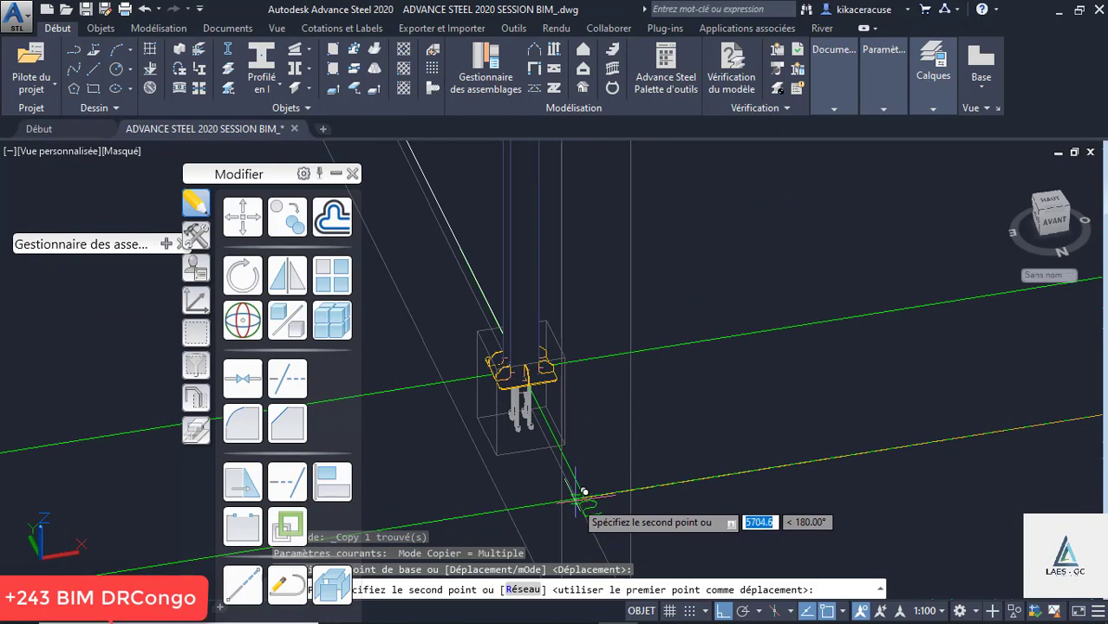
click(597, 488)
scroll(750, 519, down, 6)
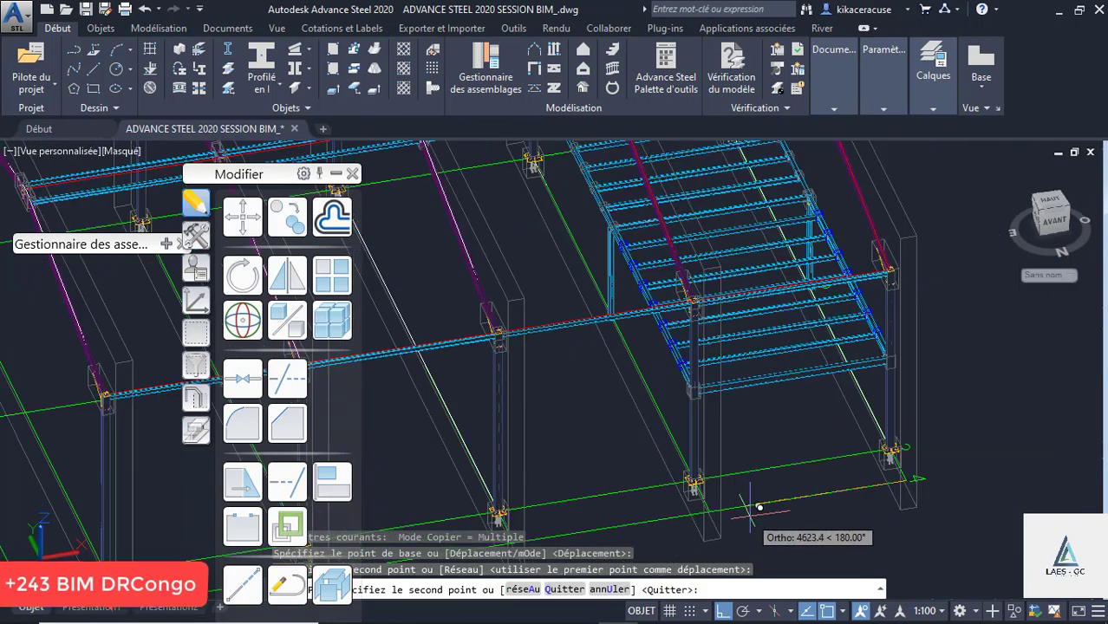
key(Escape)
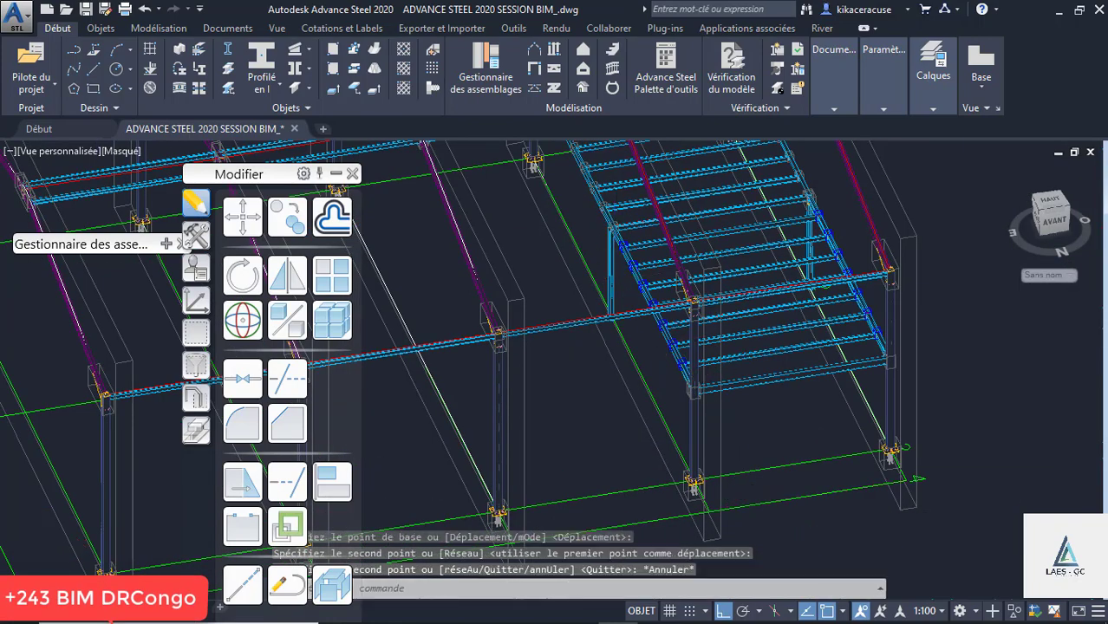
Step: Delete the misplaced reference line on the second edge beam above the intermediate post
scroll(550, 292, up, 8)
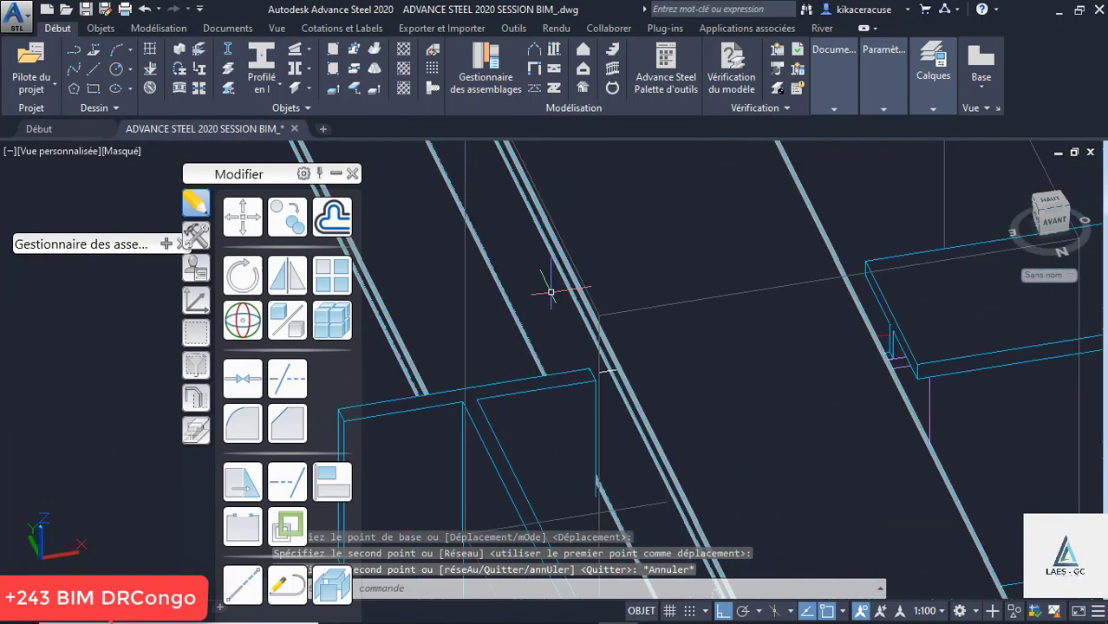
scroll(561, 326, down, 2)
shift+middle_drag(583, 341, 810, 344)
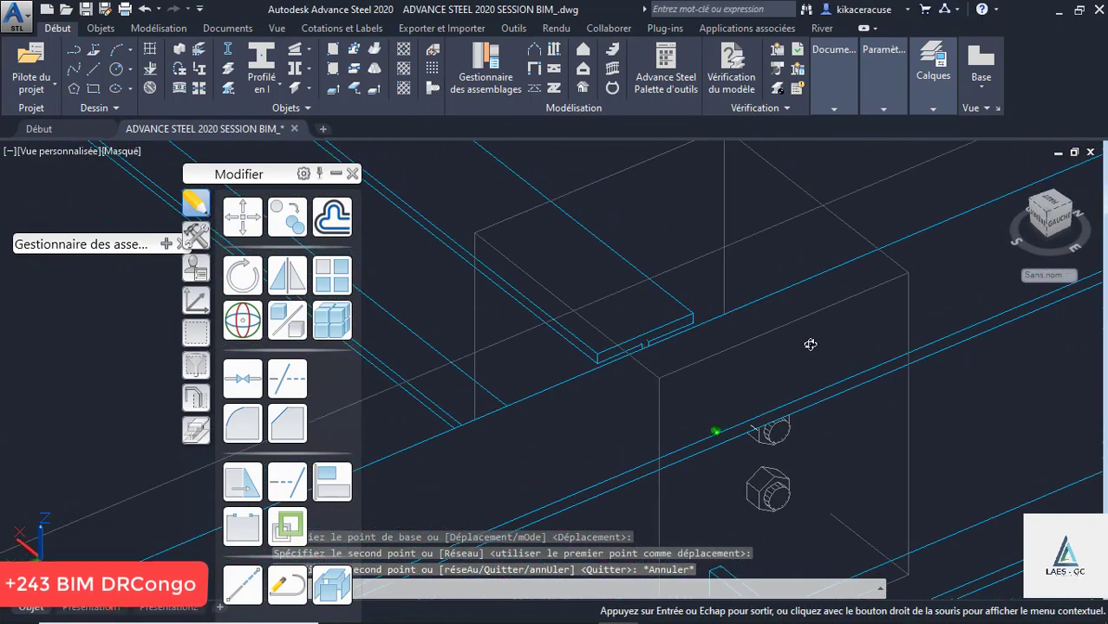
scroll(752, 433, up, 1)
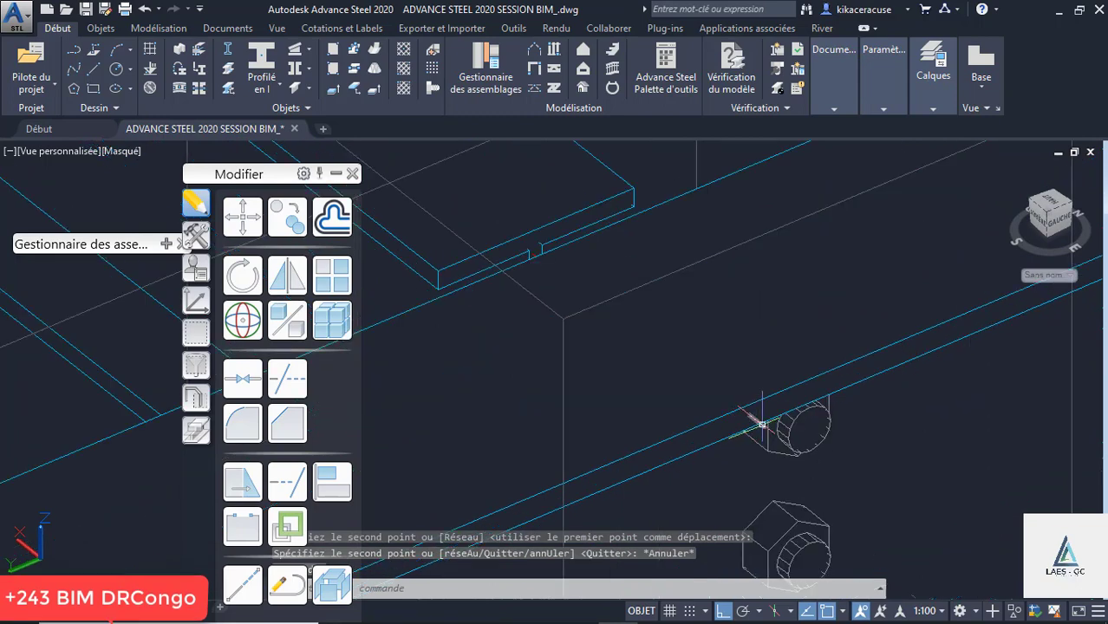
click(762, 425)
scroll(764, 428, up, 2)
mouse_move(765, 427)
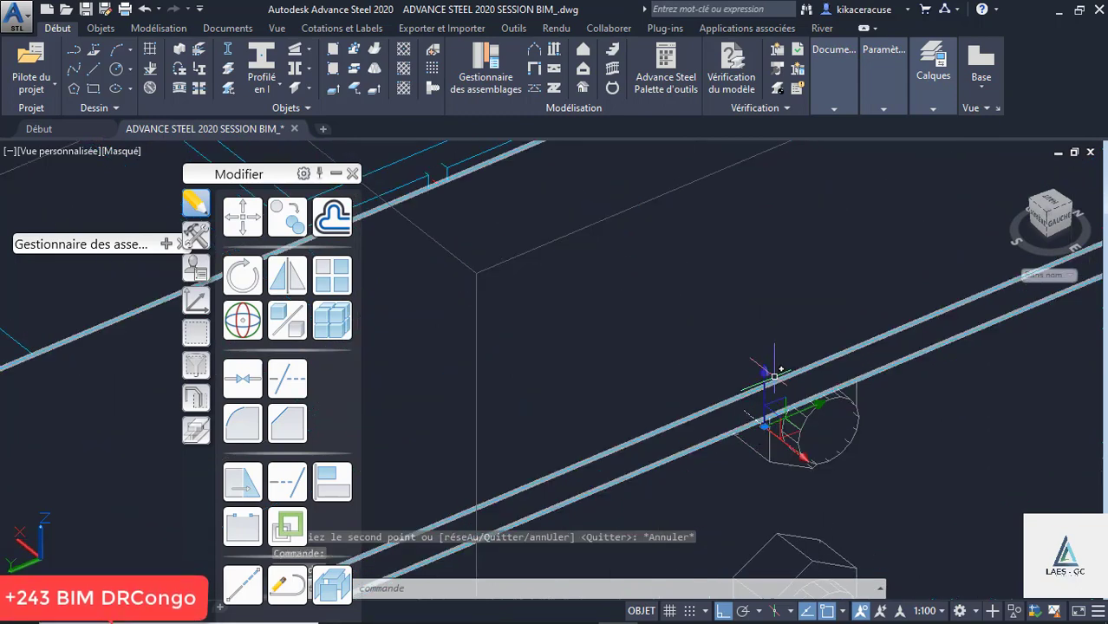
click(764, 426)
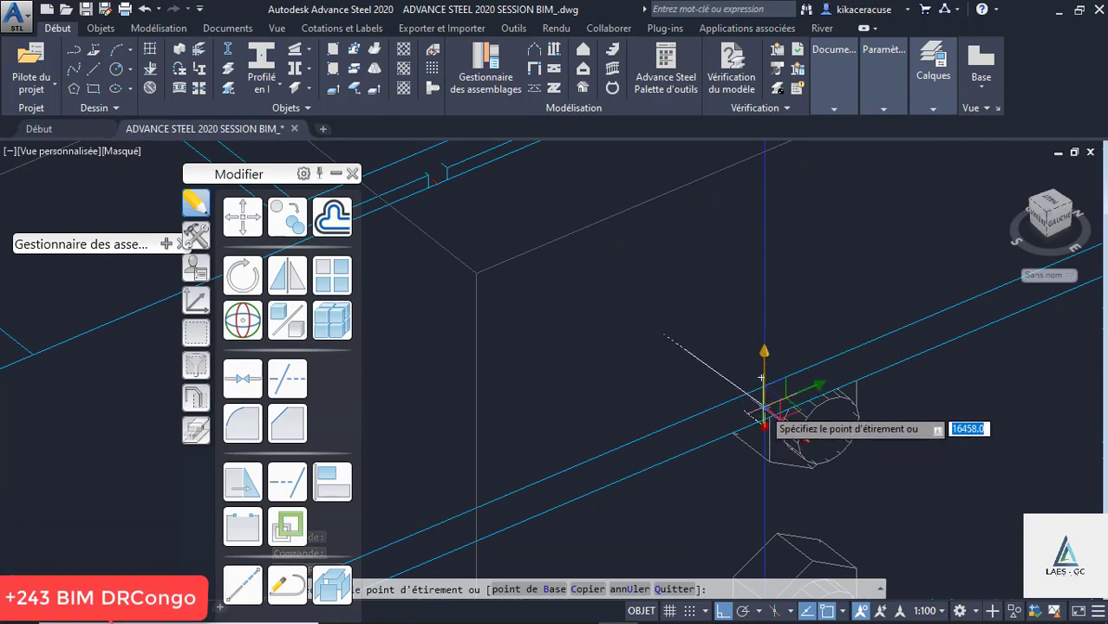
key(Escape)
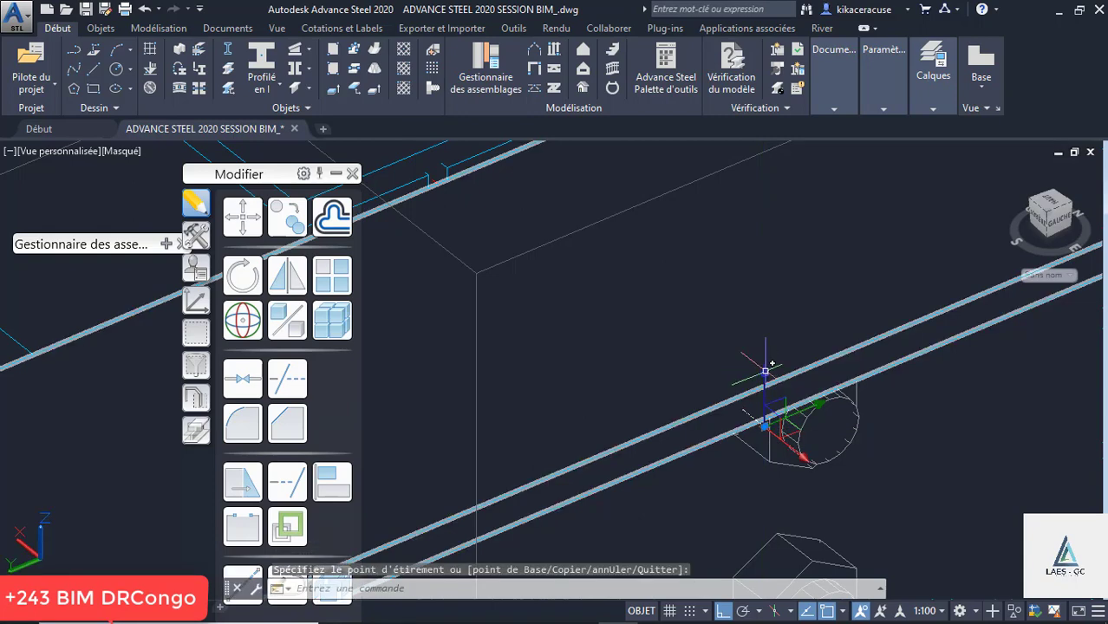
key(Delete)
Step: Draw a reference line about 100 long across the second edge beam's top flange at the joist above the post
scroll(695, 465, up, 3)
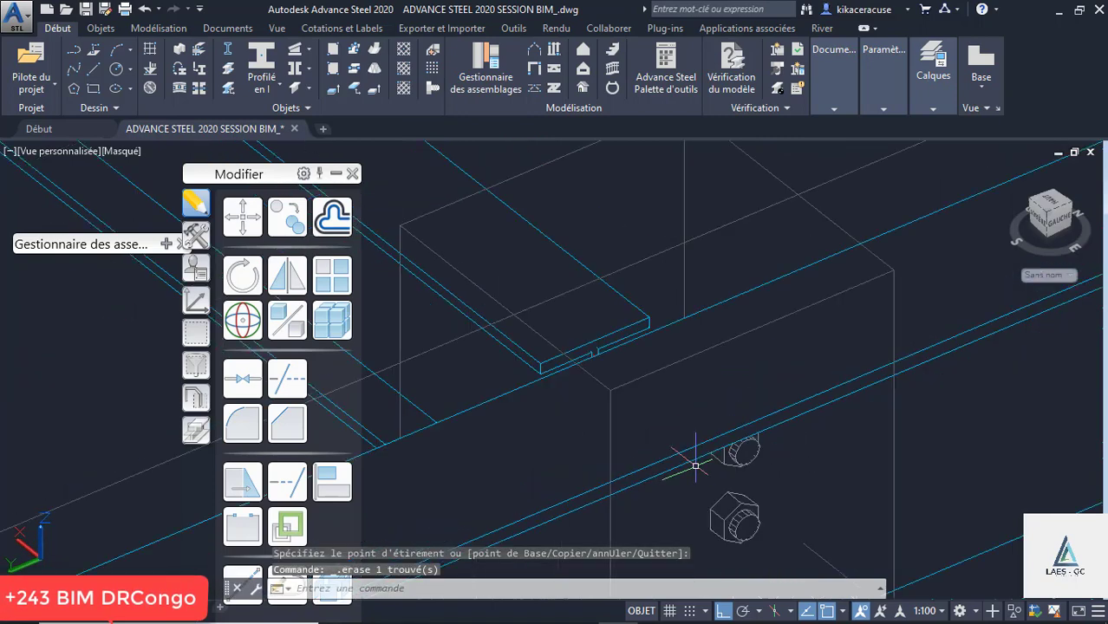
scroll(626, 387, up, 2)
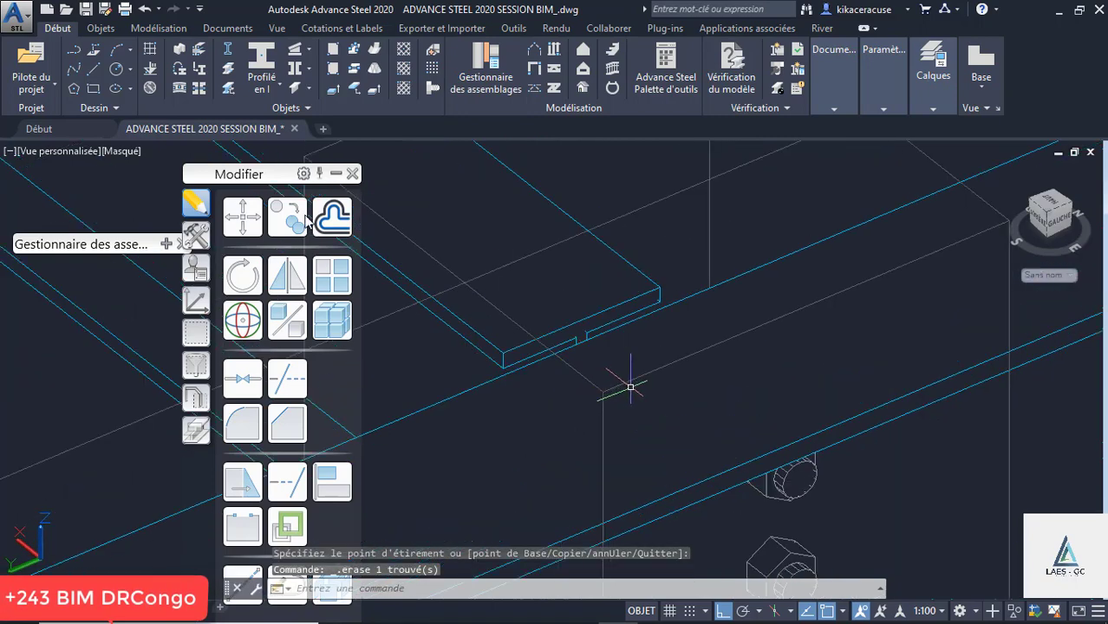
click(95, 68)
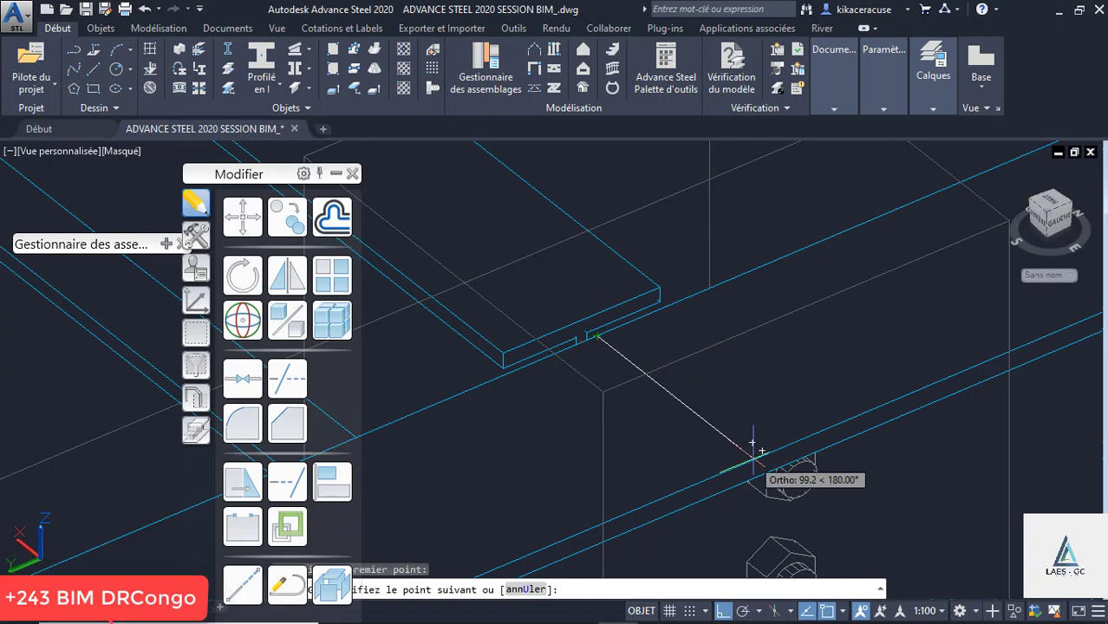
scroll(752, 450, up, 3)
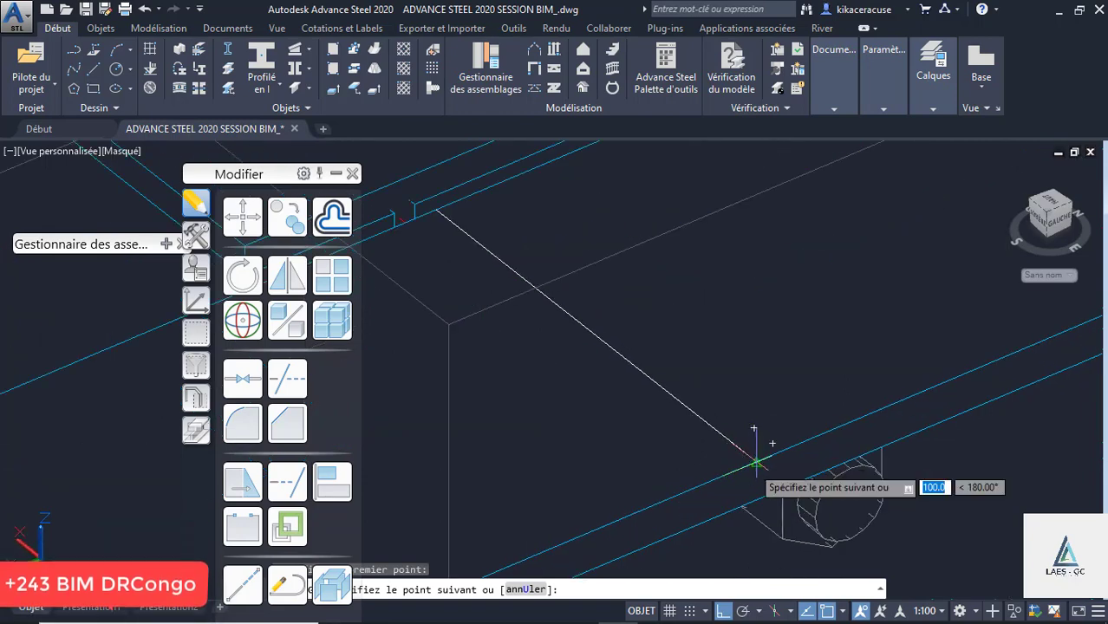
key(Escape)
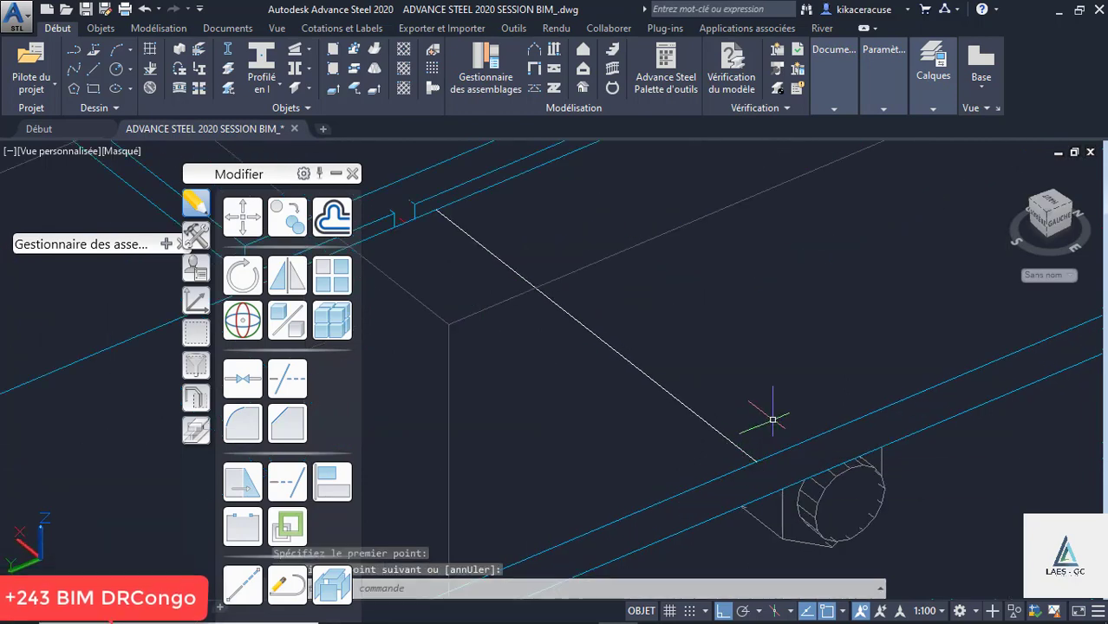
Step: Split the second edge beam at the end of the reference line above the intermediate post
scroll(802, 351, down, 6)
shift+middle_drag(779, 371, 832, 342)
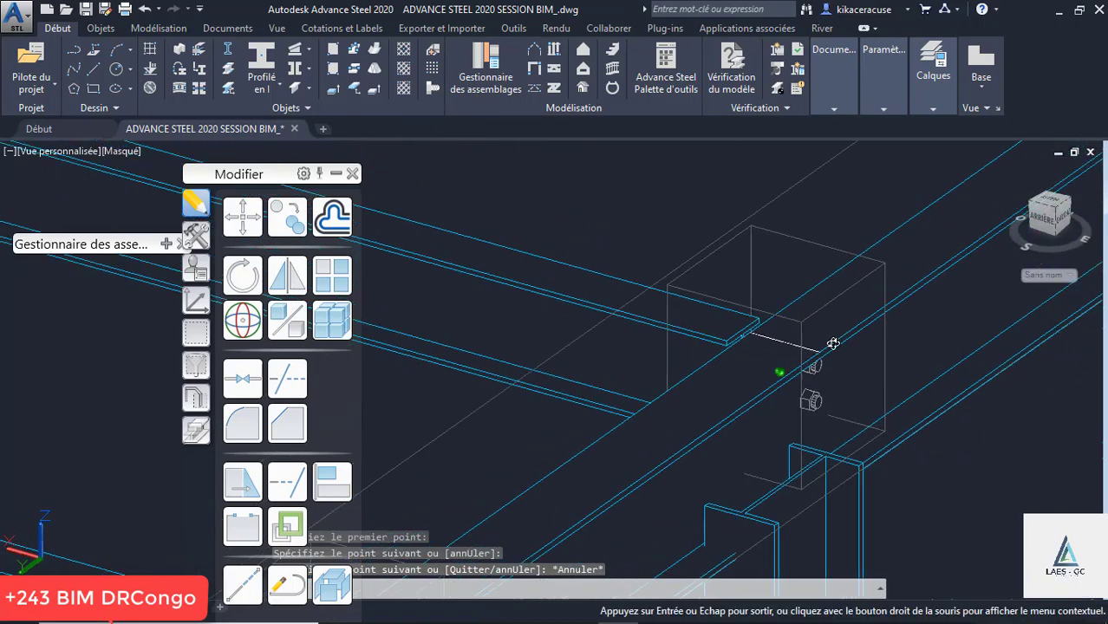
scroll(832, 343, up, 5)
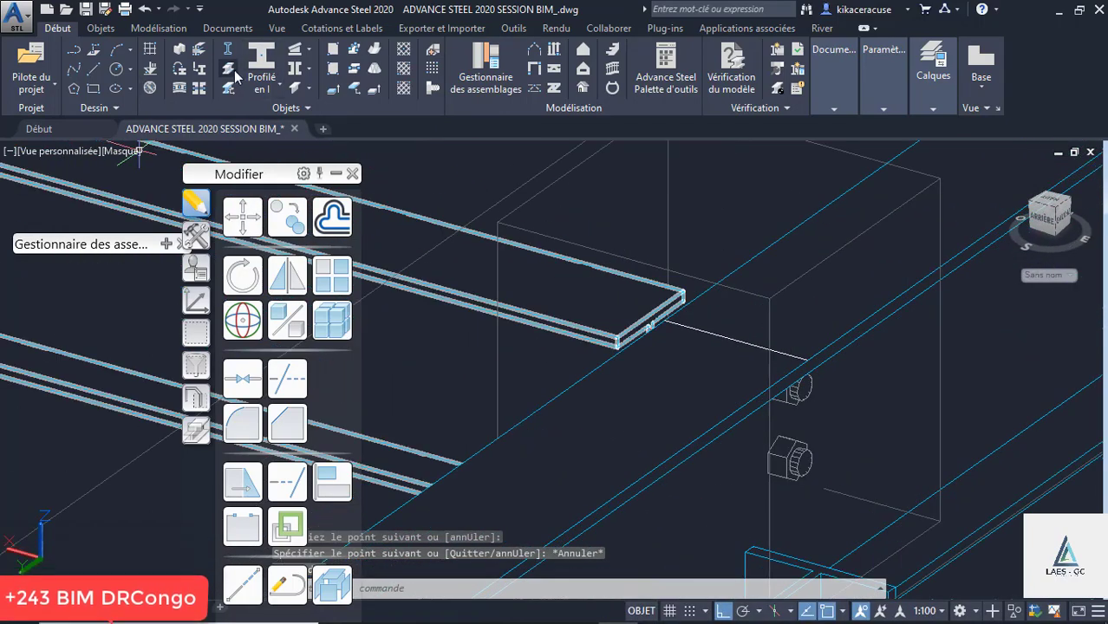
click(825, 351)
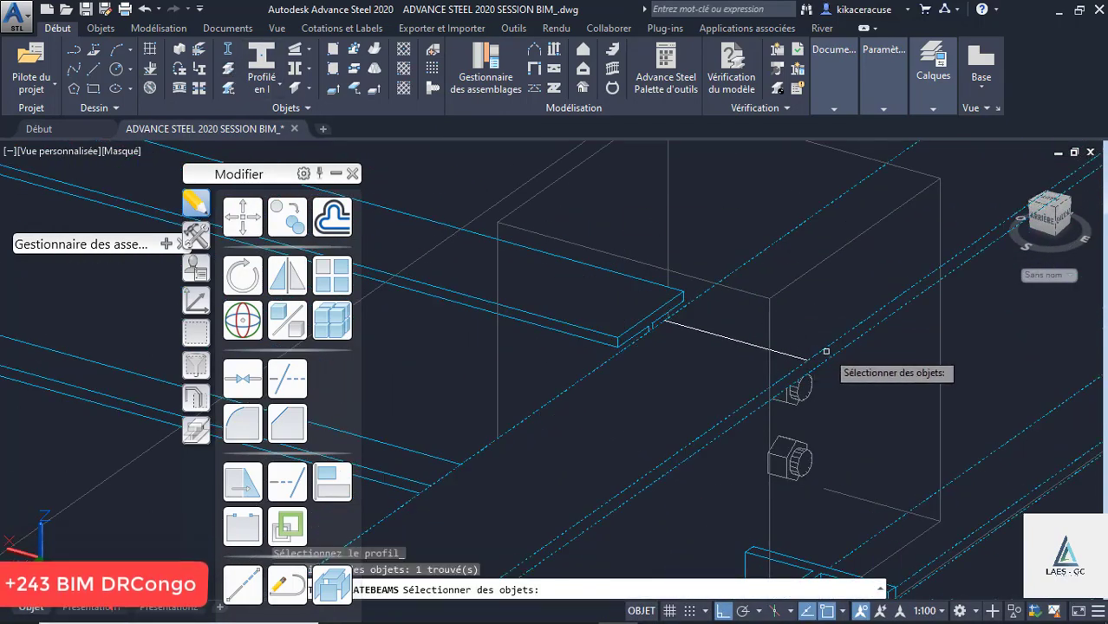
key(Return)
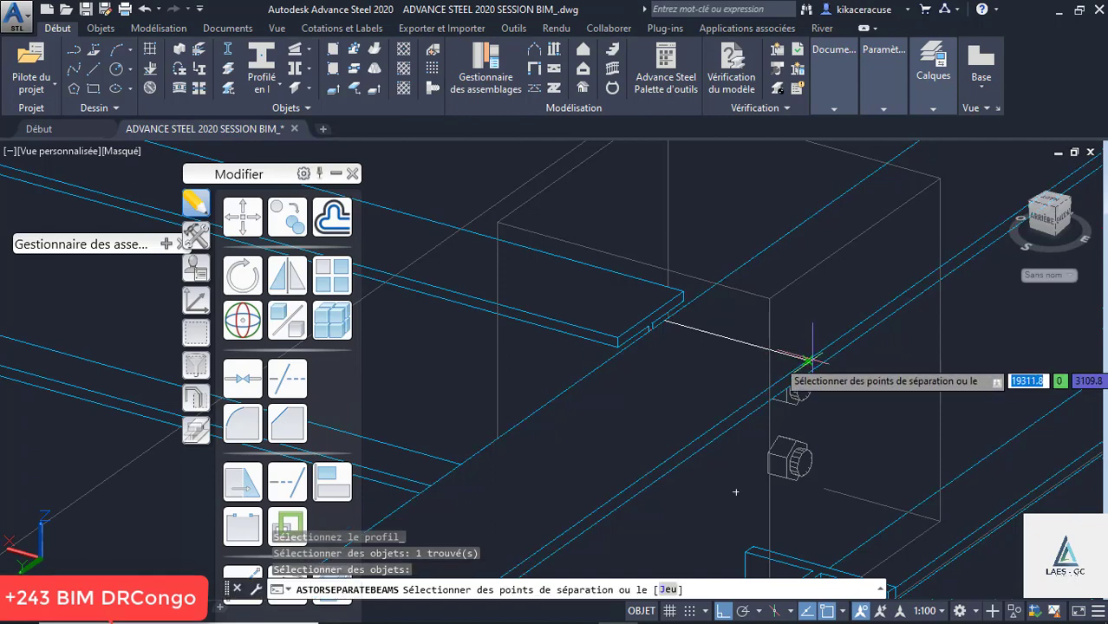
click(808, 361)
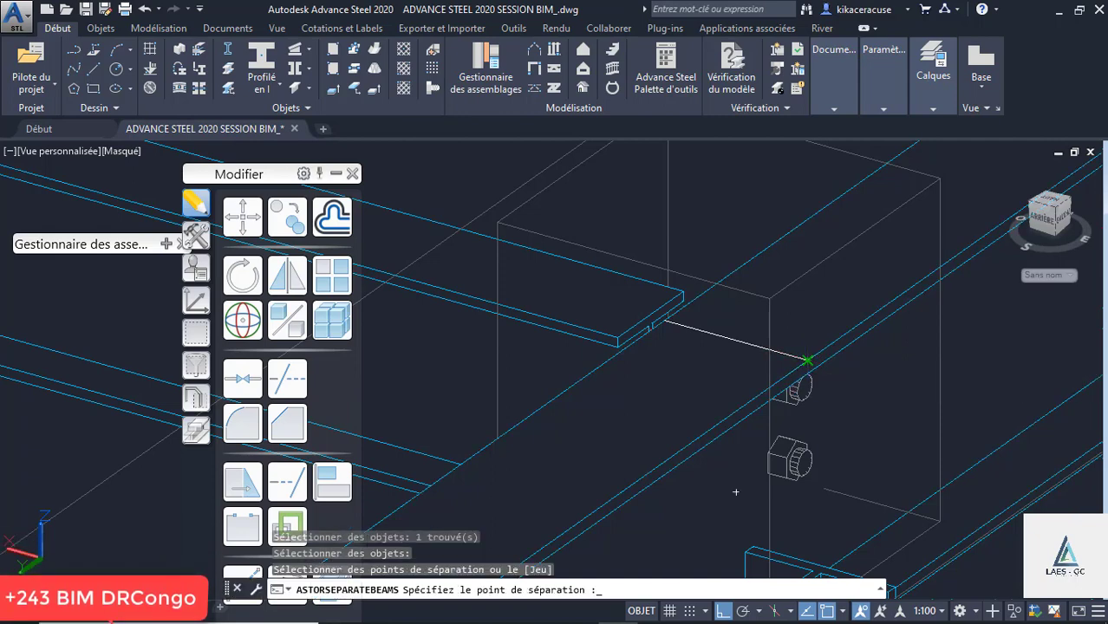
click(807, 361)
Step: Propagate the finished post-to-two-beams plate connection to the matching joint on the other edge beam
scroll(808, 360, down, 4)
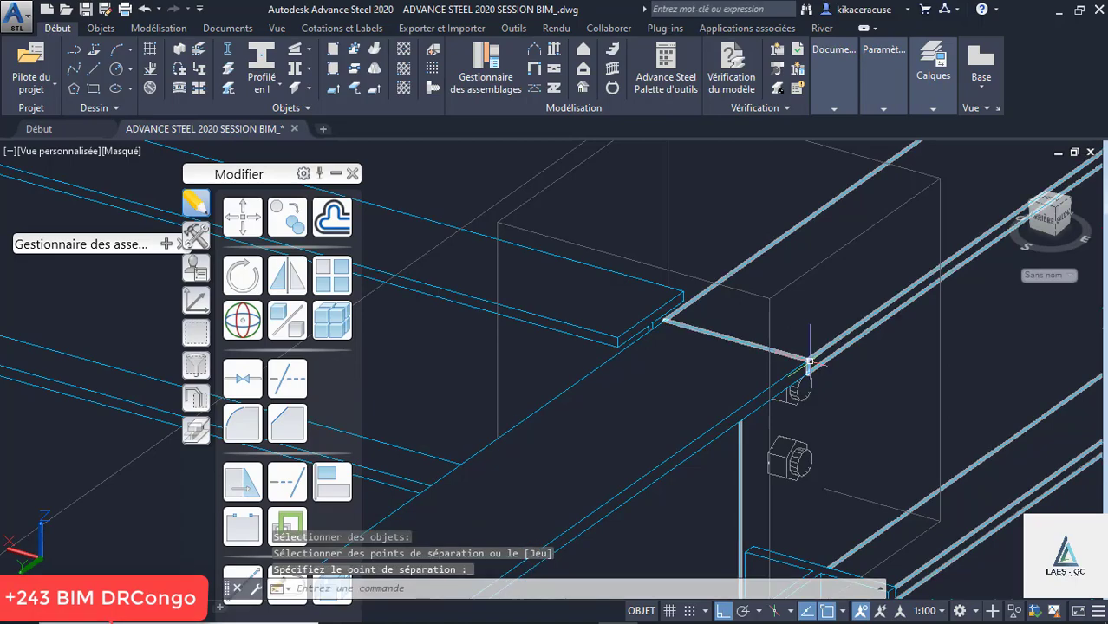
scroll(680, 379, down, 5)
scroll(680, 378, up, 6)
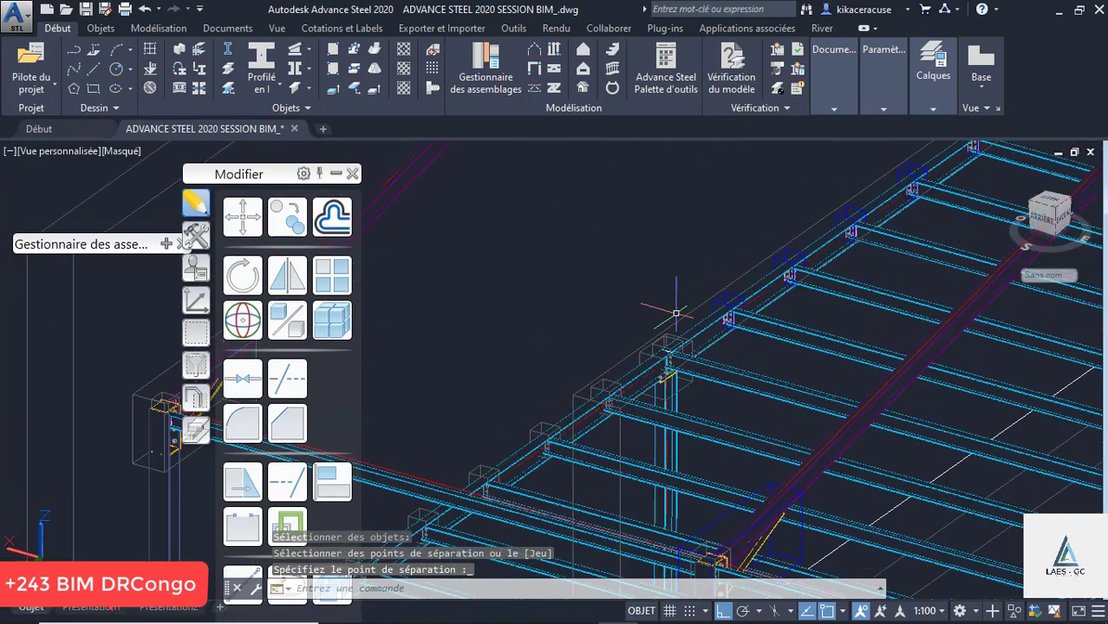
scroll(658, 481, up, 2)
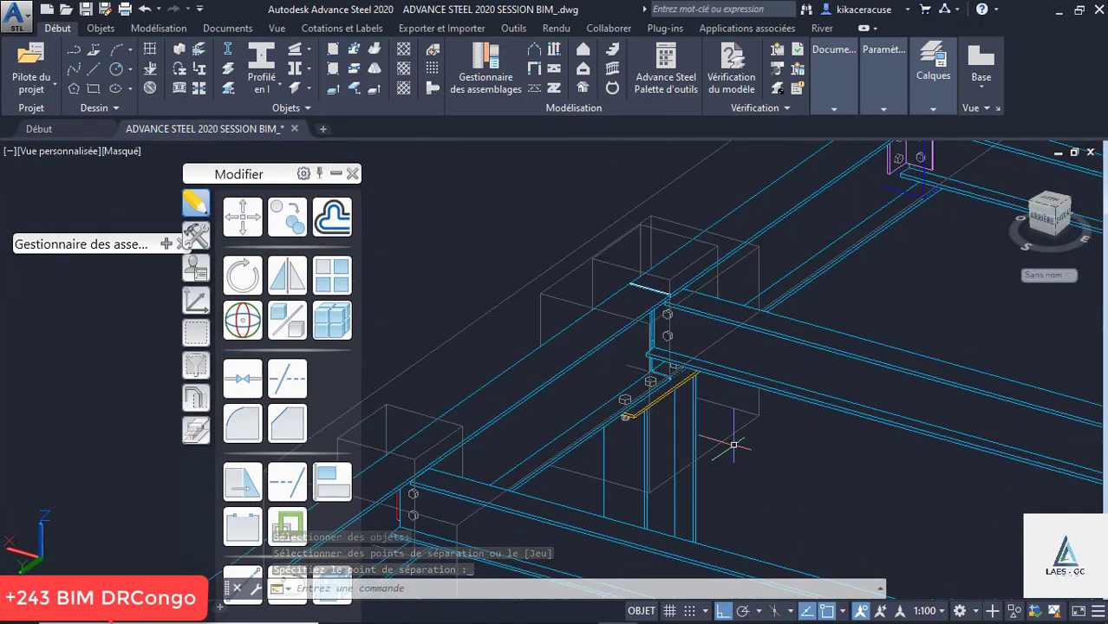
click(725, 443)
right_click(719, 442)
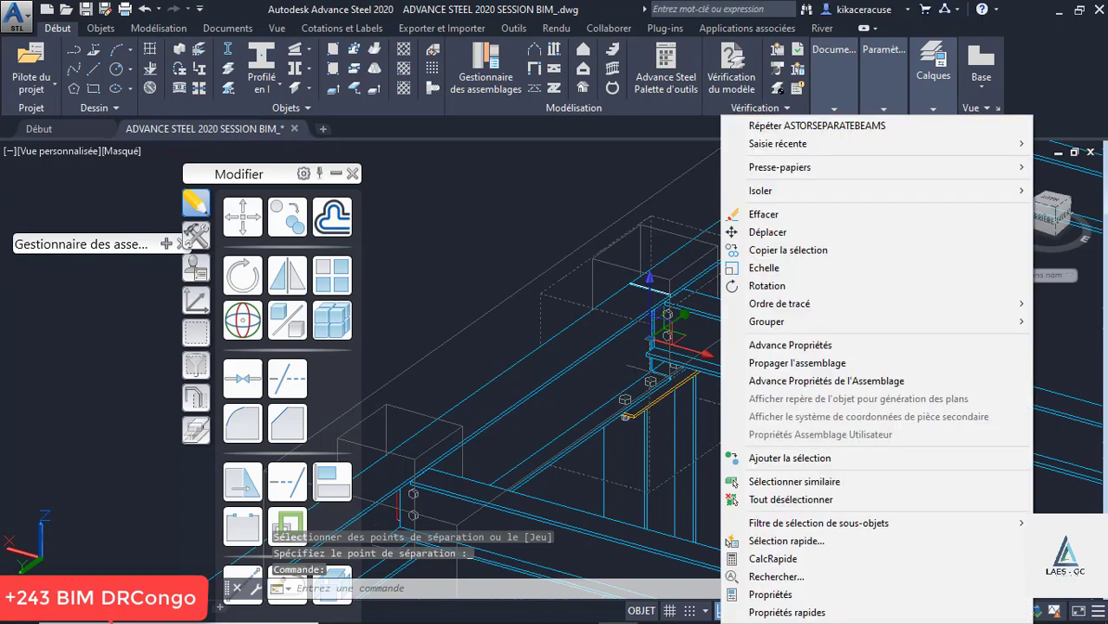
click(795, 364)
scroll(540, 254, down, 4)
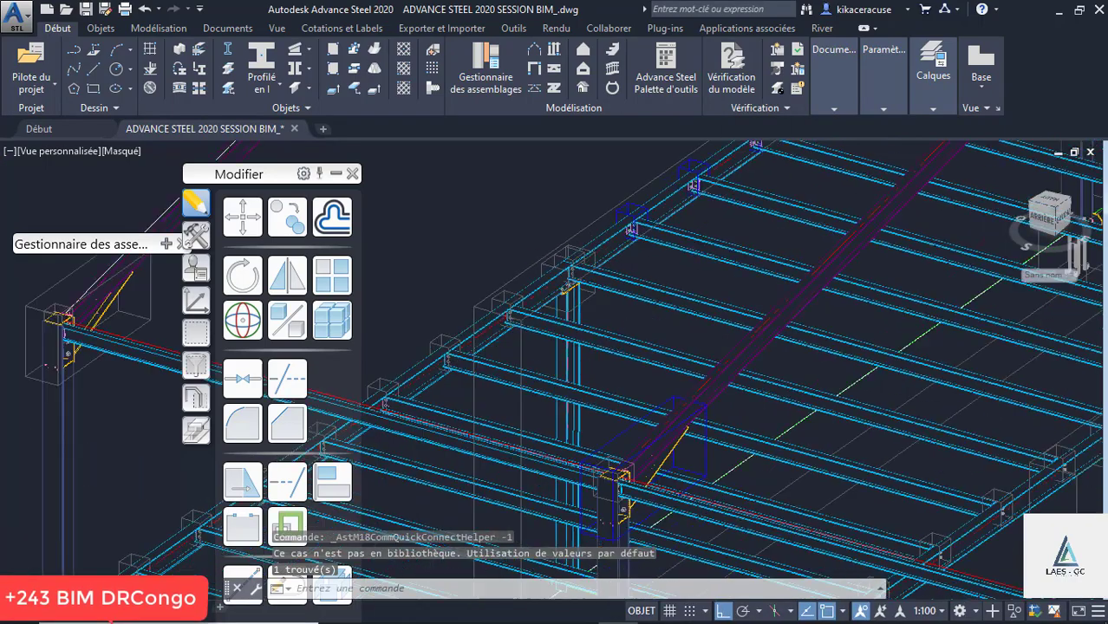
Step: Close the tool palette and examine the propagated plate connection on the second post and the floor within the whole frame
scroll(751, 333, up, 5)
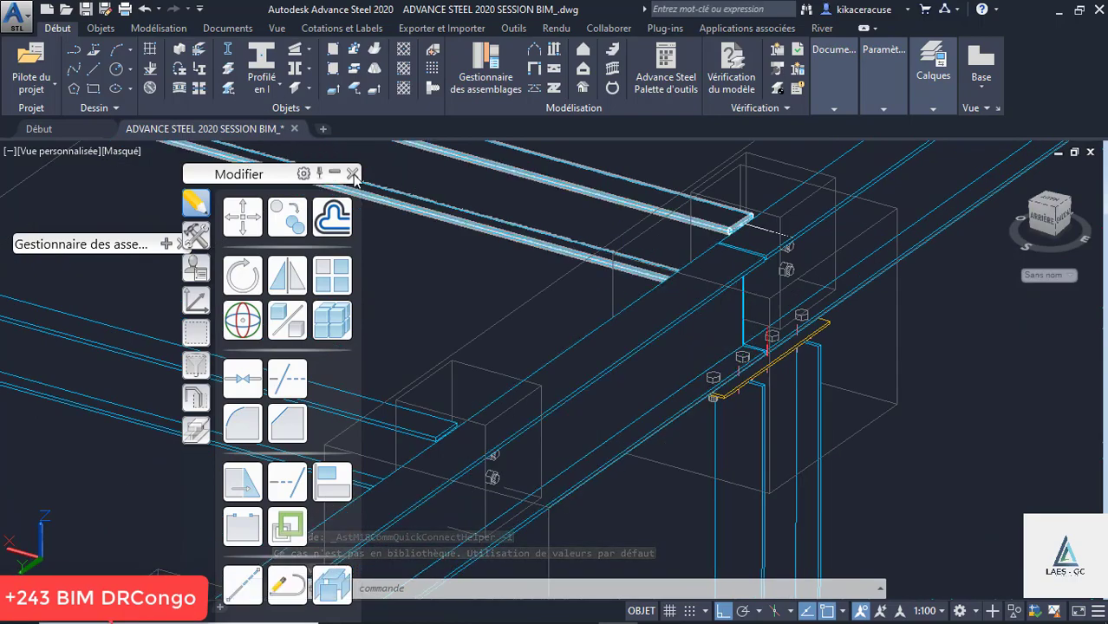
click(352, 174)
scroll(710, 321, down, 5)
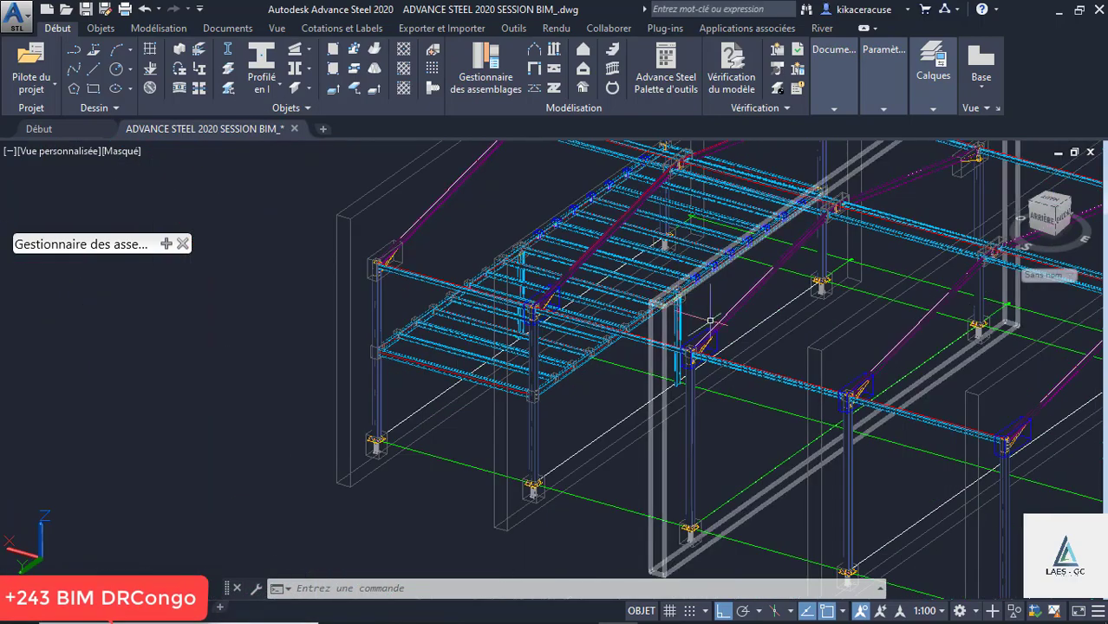
shift+middle_drag(710, 321, 722, 296)
scroll(674, 321, up, 6)
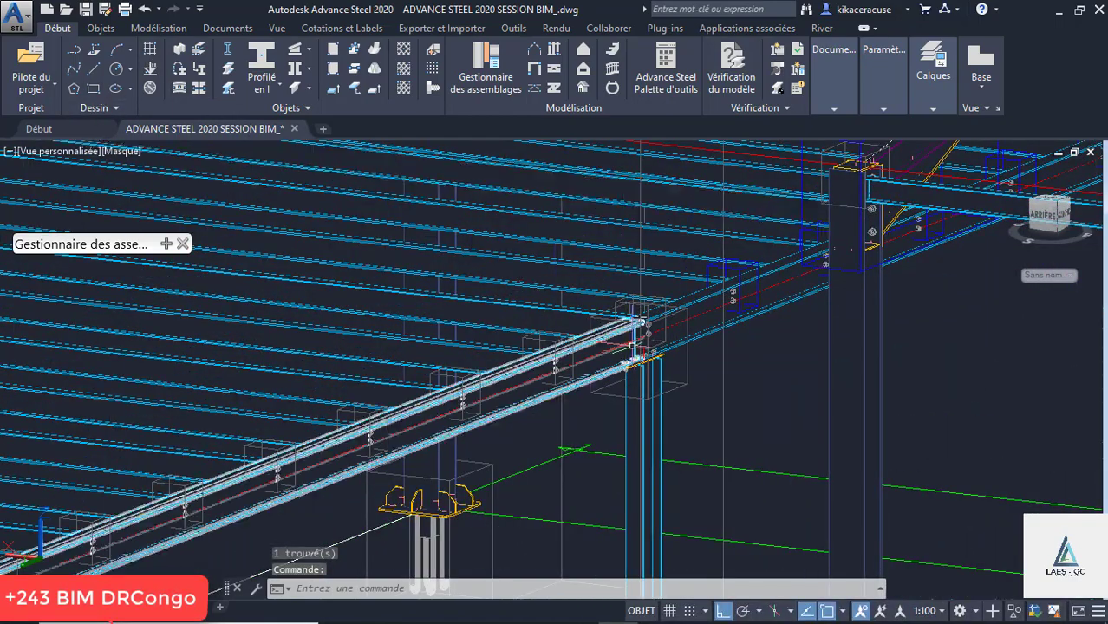
scroll(648, 361, down, 6)
scroll(559, 282, down, 4)
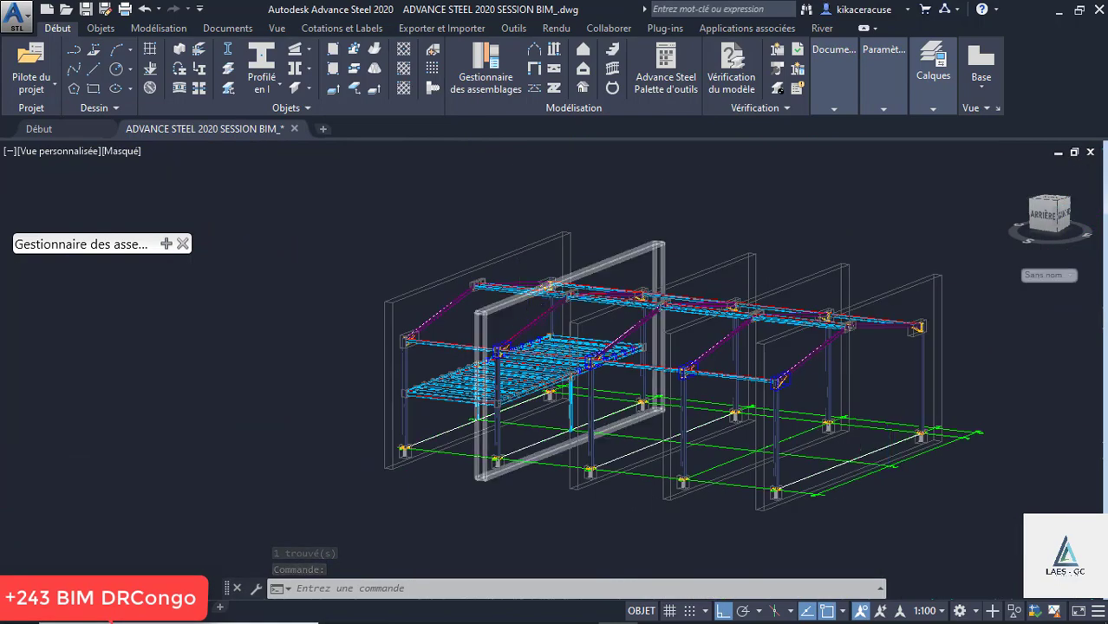
scroll(439, 222, up, 6)
Step: Set the visual style to Conceptuel and inspect the bolted plate between the split edge beam and its post
click(115, 153)
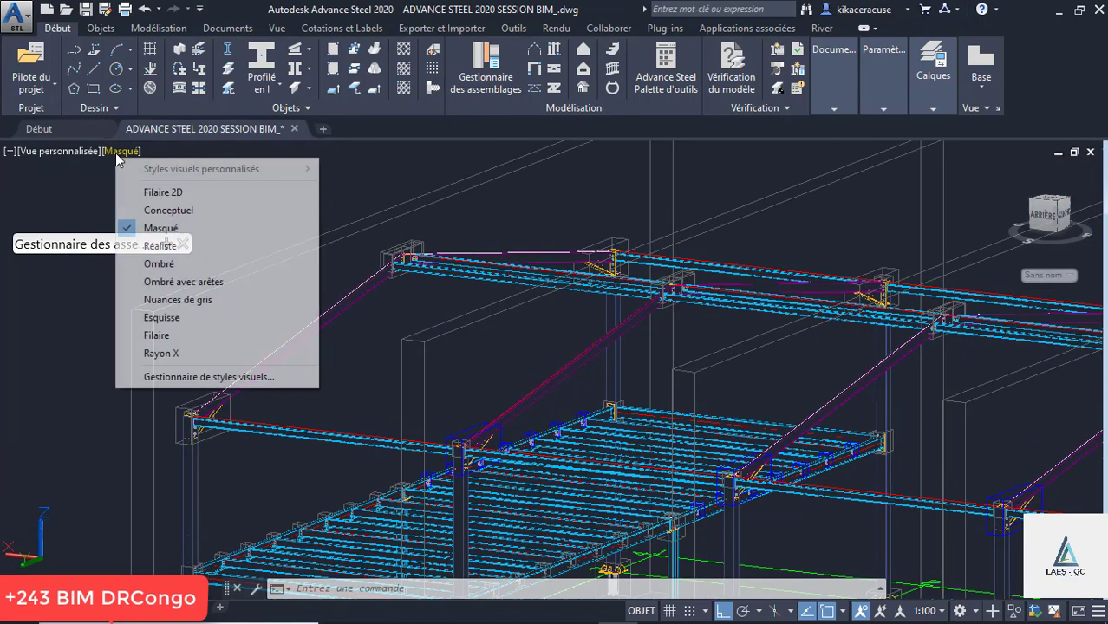
click(185, 210)
scroll(420, 237, down, 6)
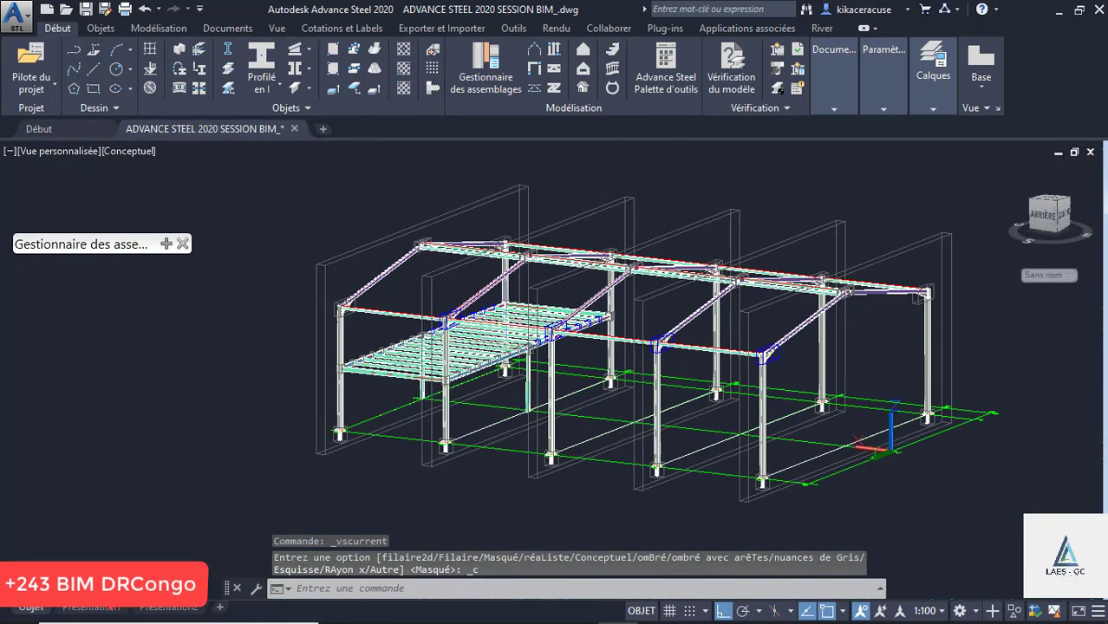
scroll(551, 330, up, 10)
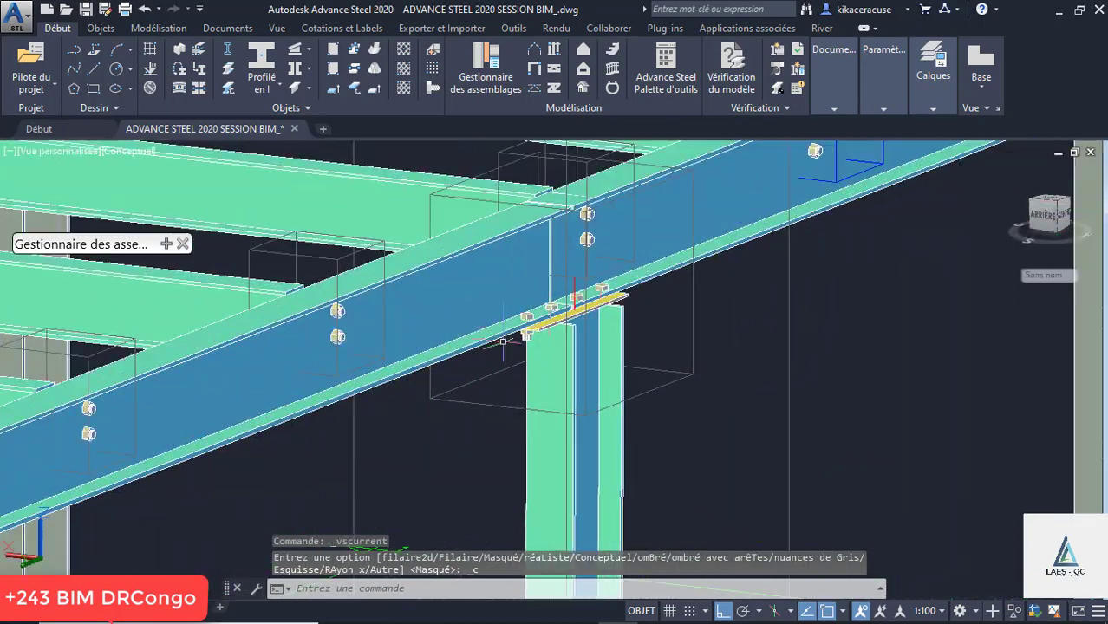
shift+middle_drag(462, 275, 572, 305)
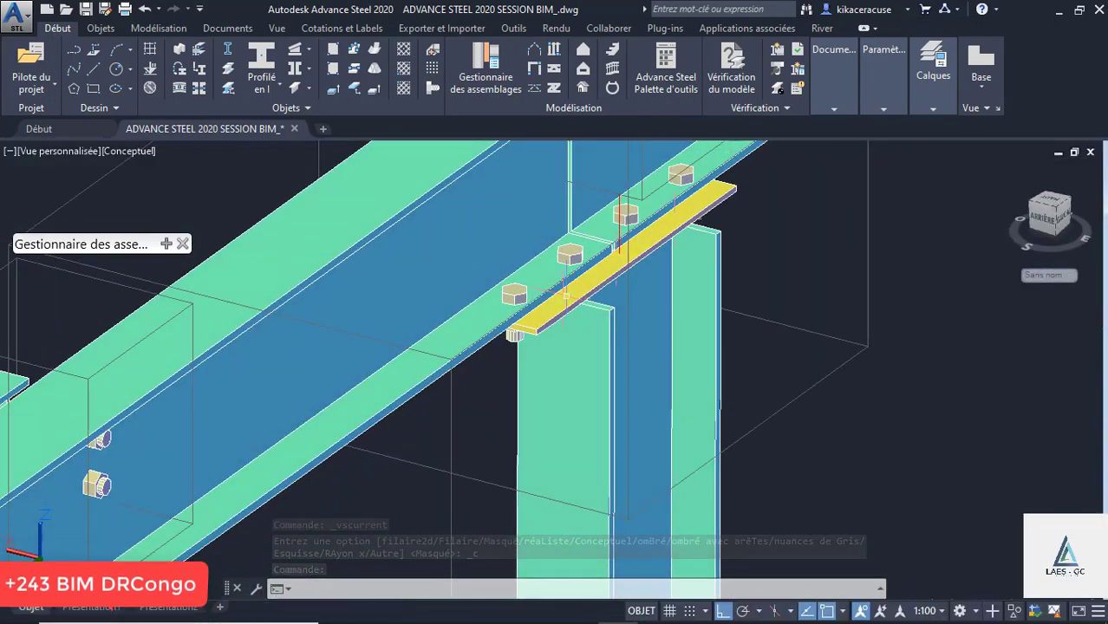
scroll(469, 245, down, 7)
scroll(487, 330, down, 3)
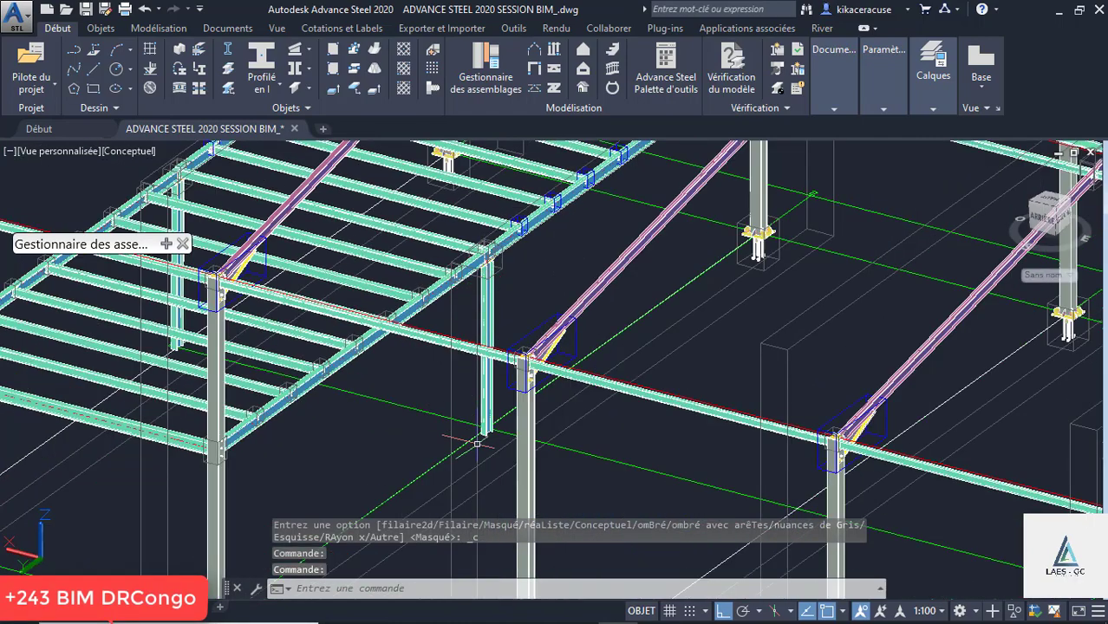
Step: Move the intermediate post from the midpoint of its base web onto the intersection of the grid axes
scroll(477, 444, up, 6)
scroll(613, 321, down, 2)
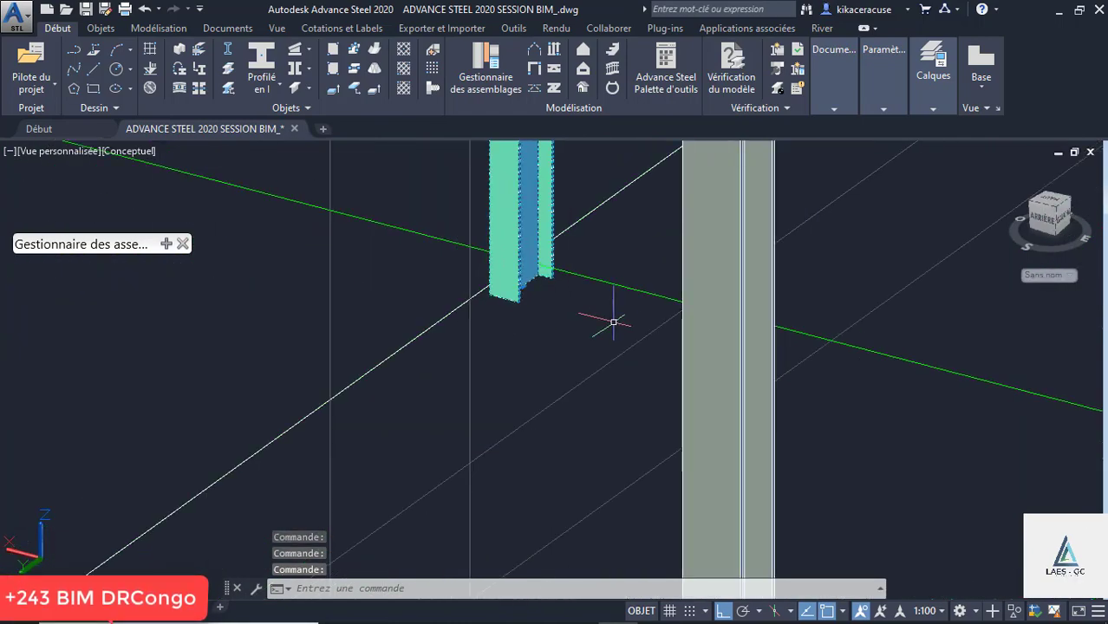
shift+middle_drag(467, 315, 598, 319)
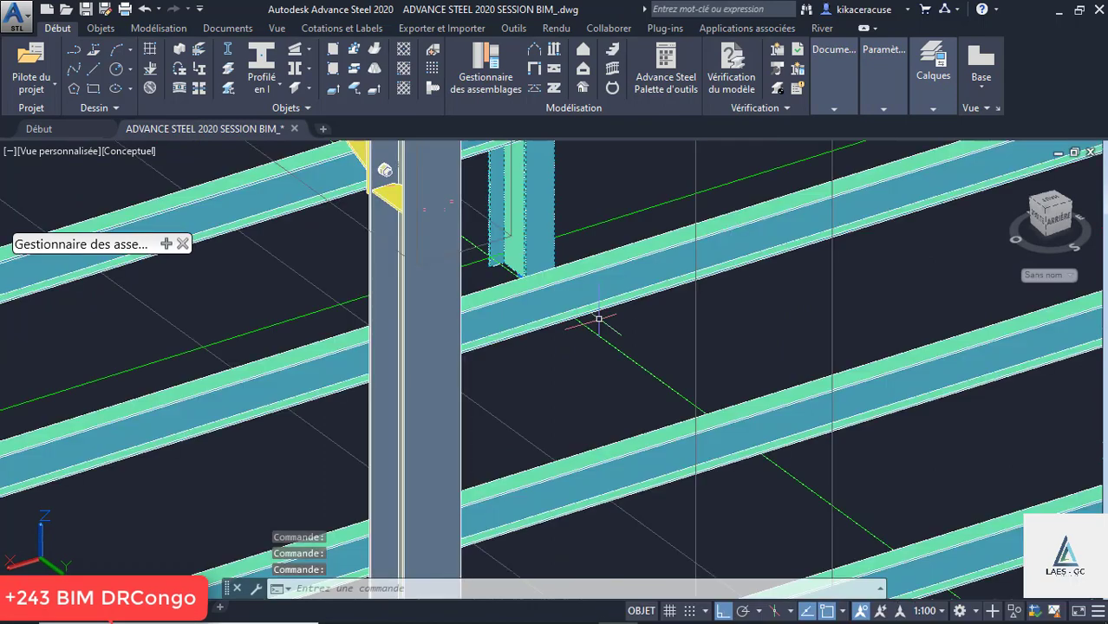
scroll(478, 246, up, 5)
scroll(451, 228, down, 5)
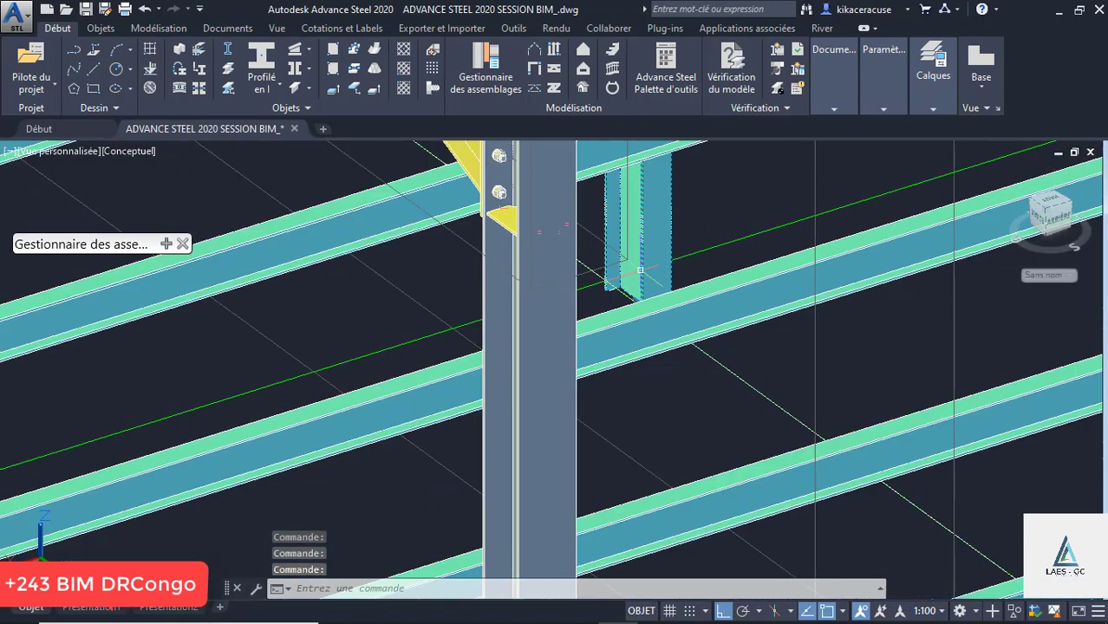
shift+middle_drag(565, 282, 653, 271)
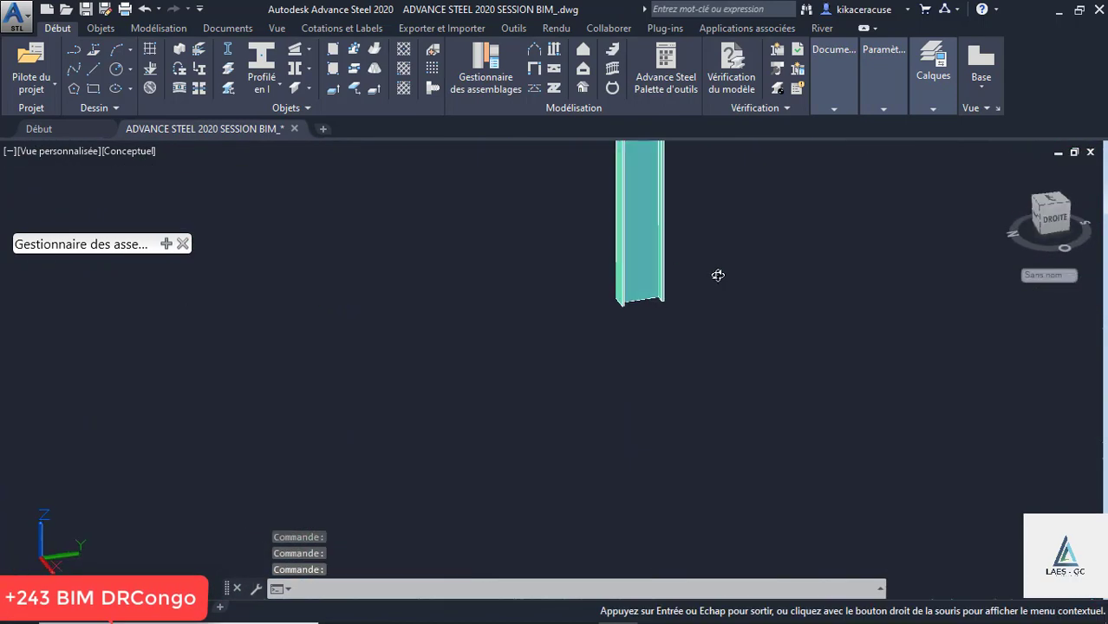
scroll(632, 290, up, 6)
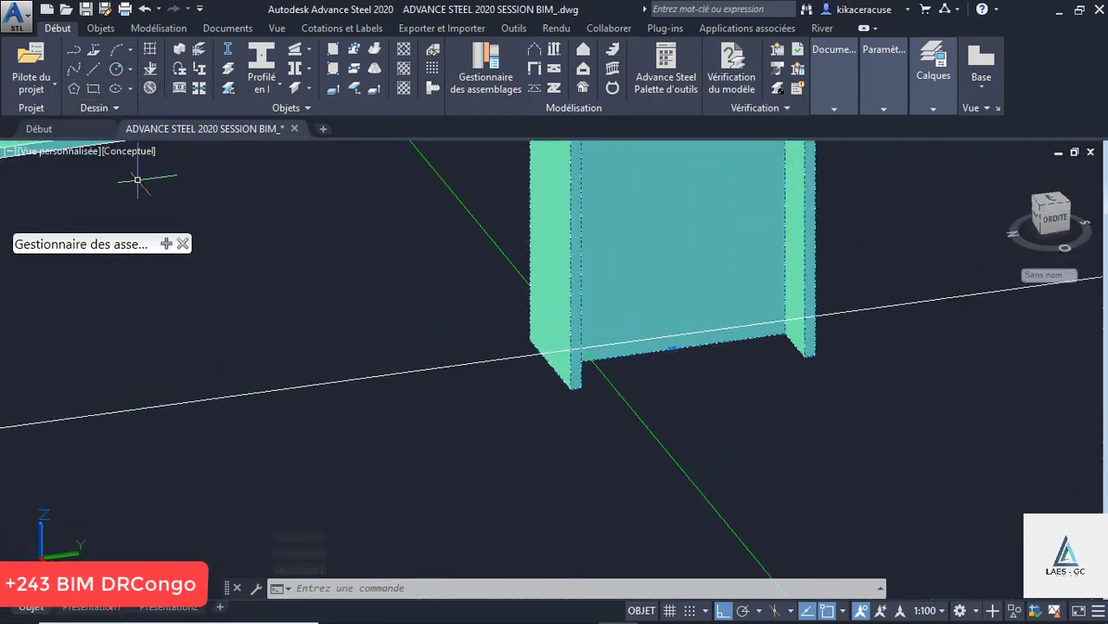
click(666, 69)
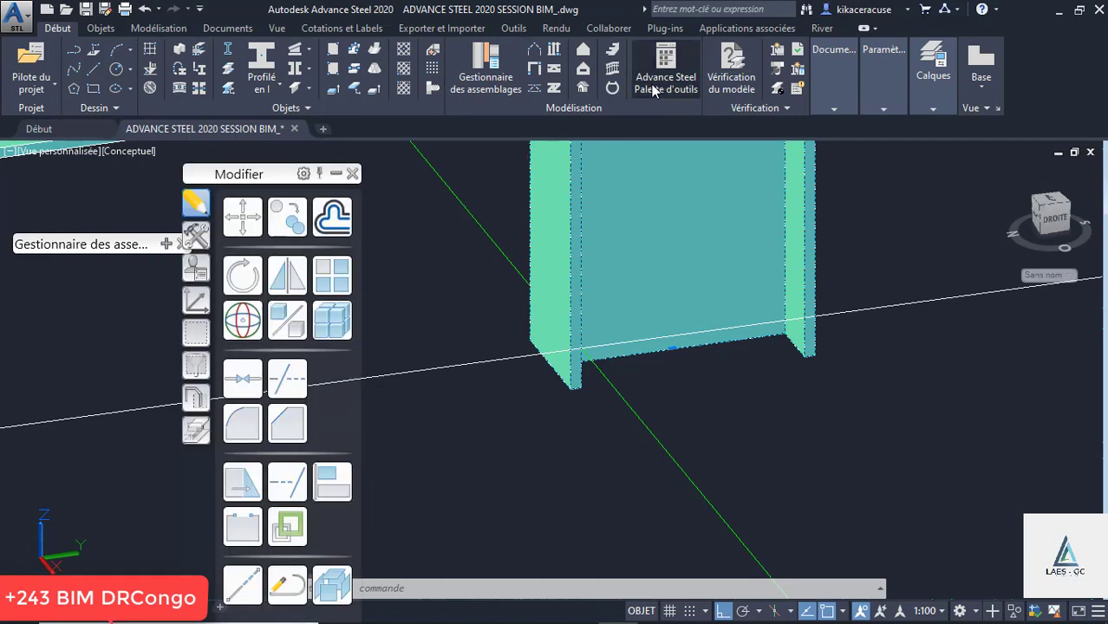
click(242, 216)
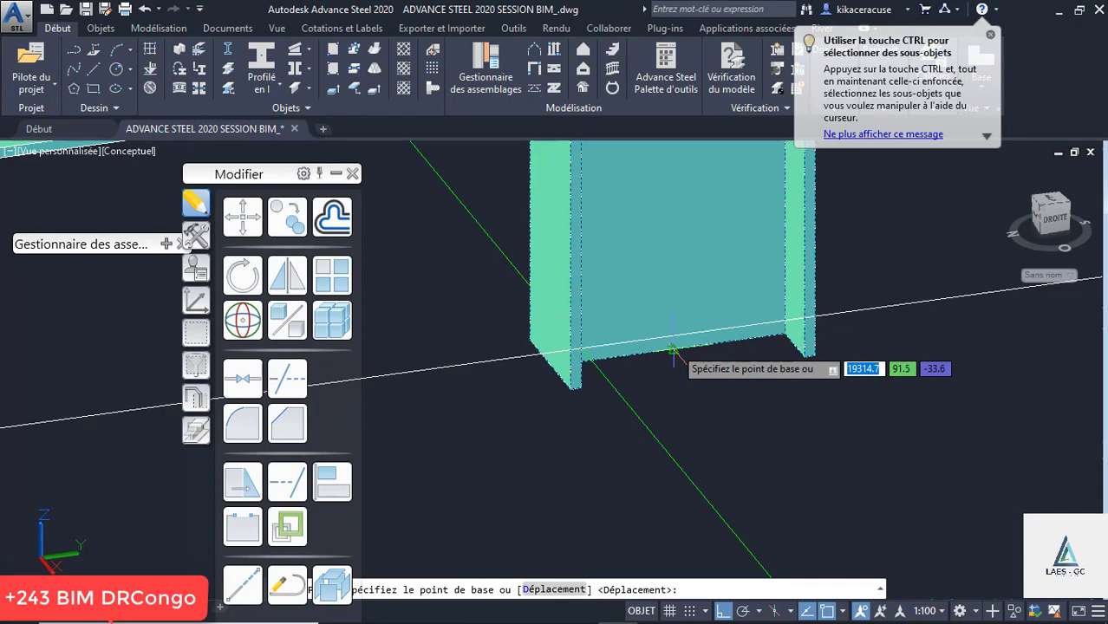
click(673, 349)
click(612, 416)
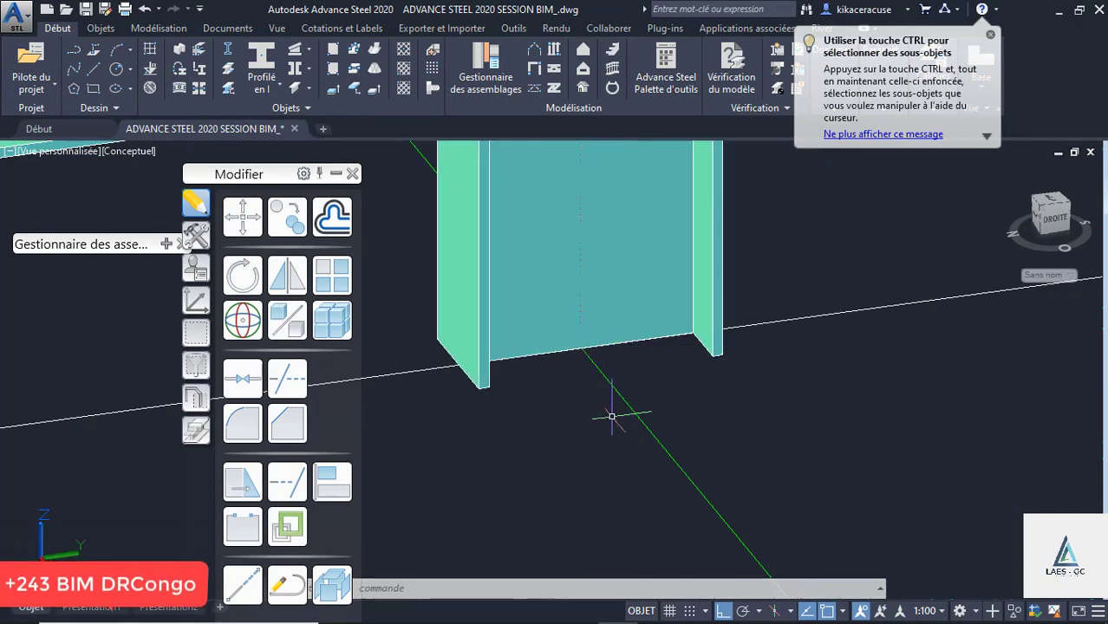
Step: Examine the moved post's plate connection to the split edge beams, the neighbouring joist connections and the floor within the whole frame
scroll(612, 416, down, 5)
scroll(613, 187, up, 6)
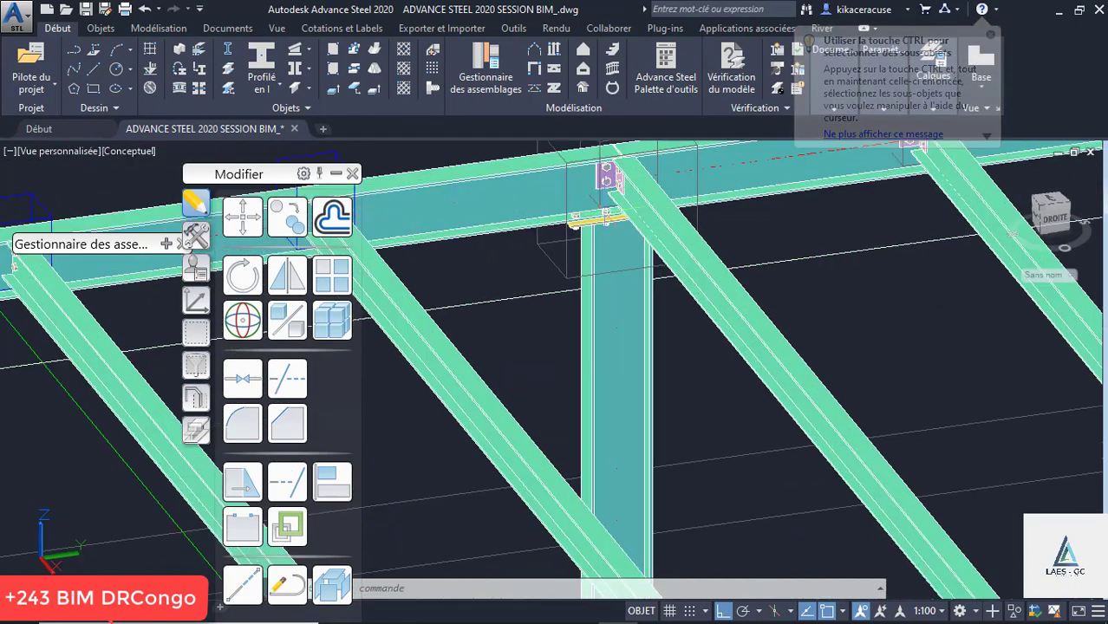
shift+middle_drag(534, 200, 765, 214)
scroll(906, 347, down, 4)
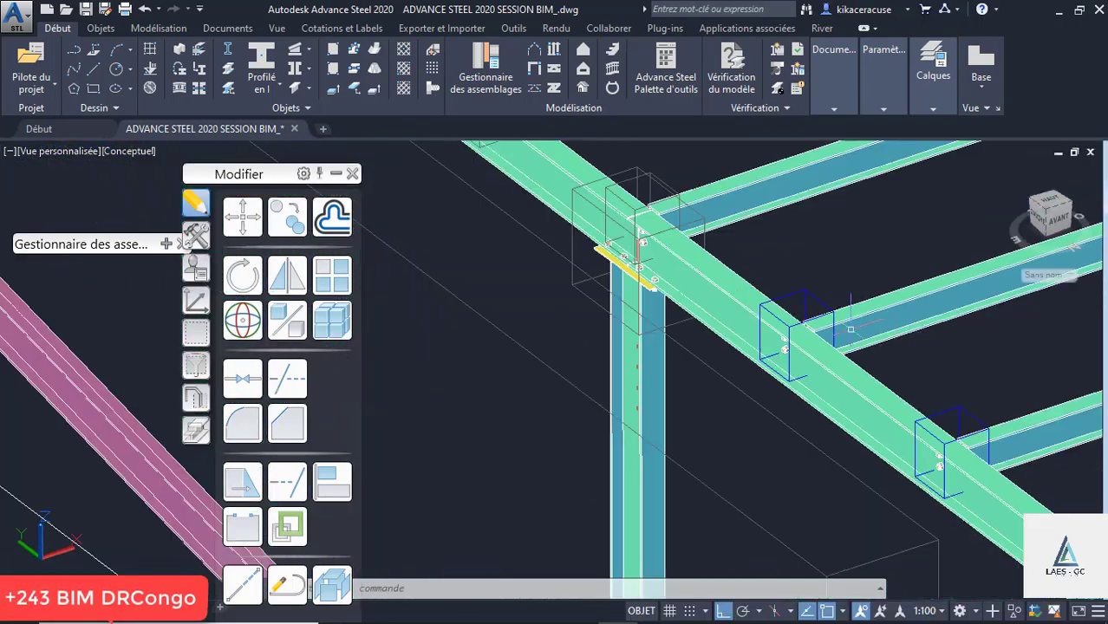
scroll(646, 270, up, 5)
shift+middle_drag(646, 275, 526, 279)
scroll(1030, 354, down, 6)
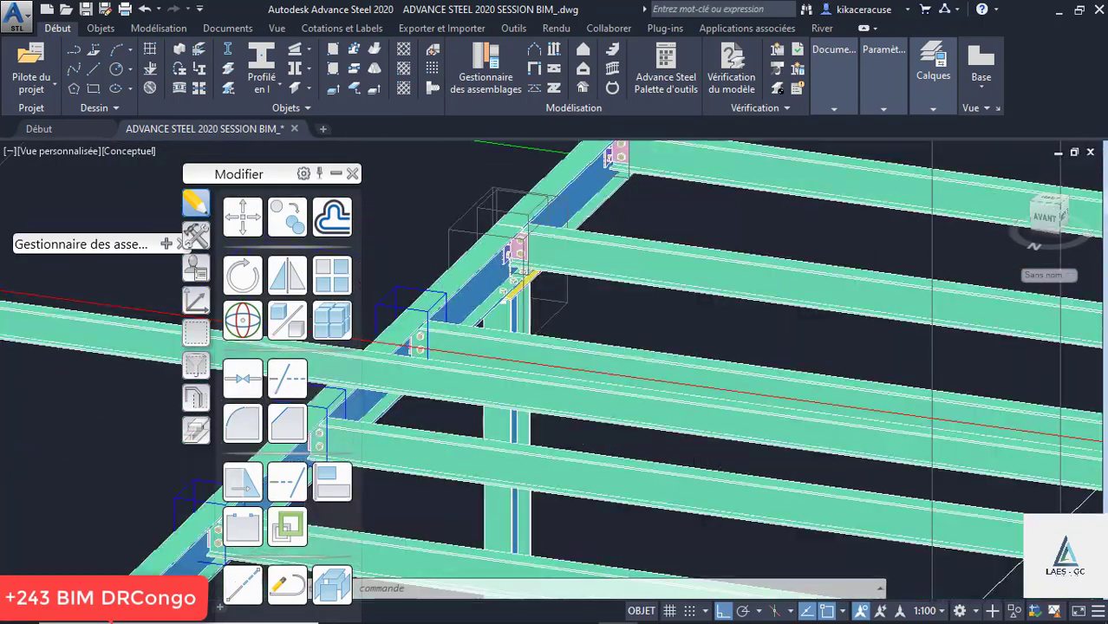
scroll(834, 508, up, 5)
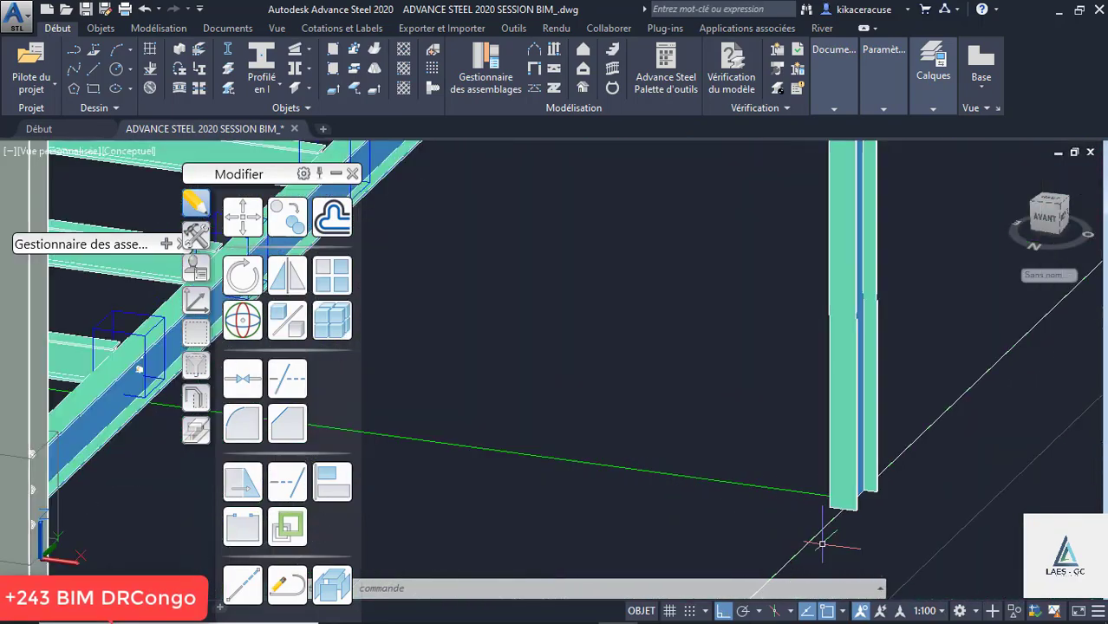
scroll(824, 512, down, 3)
scroll(822, 256, up, 4)
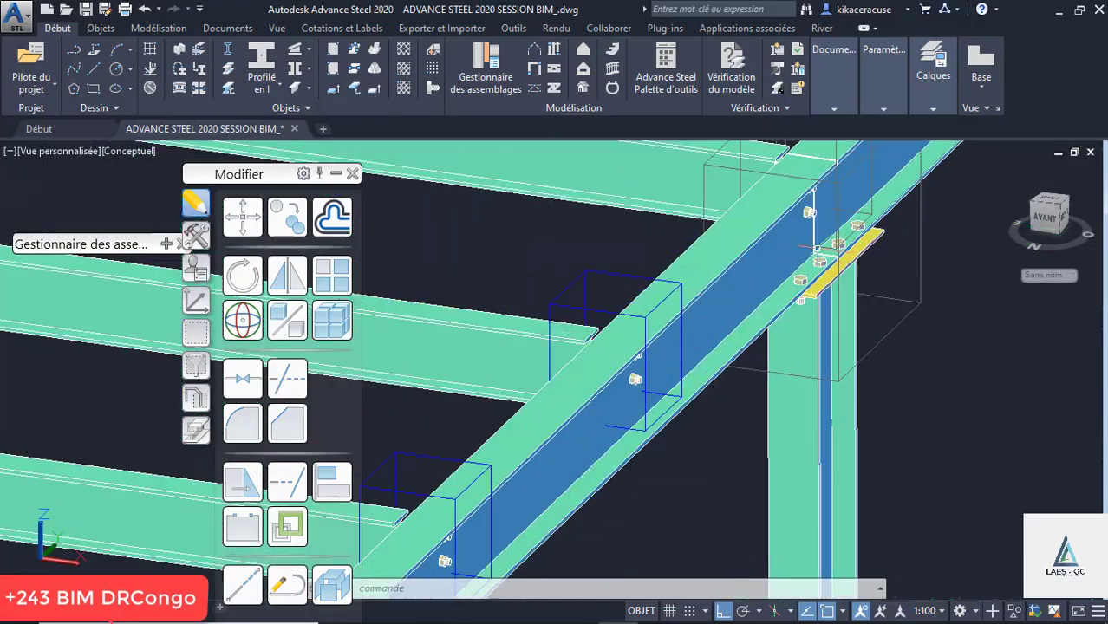
shift+middle_drag(755, 249, 797, 257)
scroll(829, 326, down, 4)
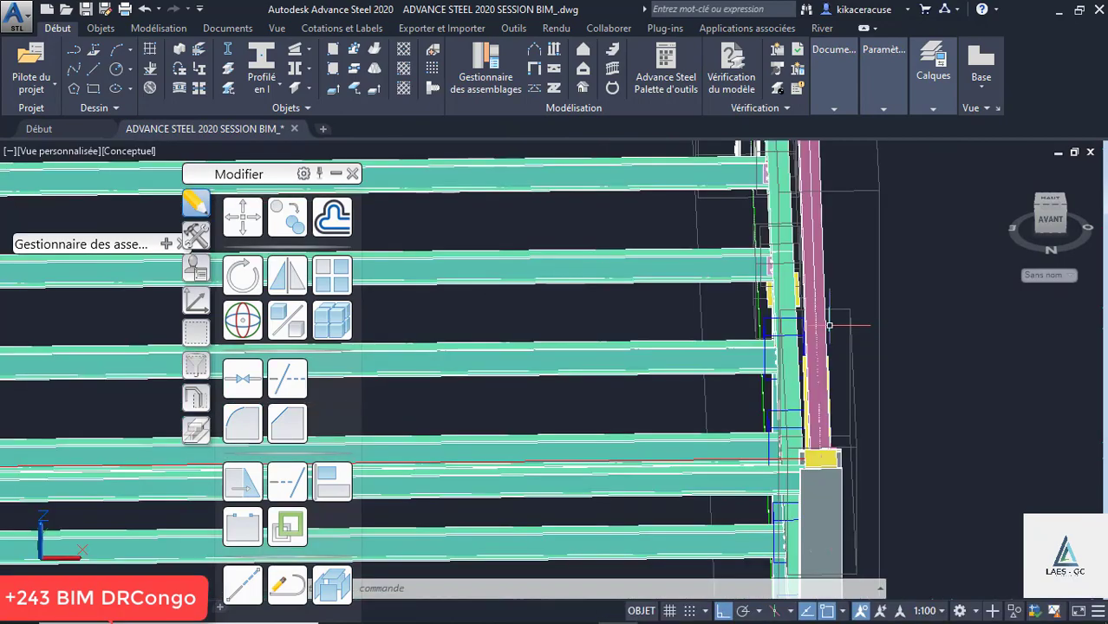
scroll(828, 326, down, 8)
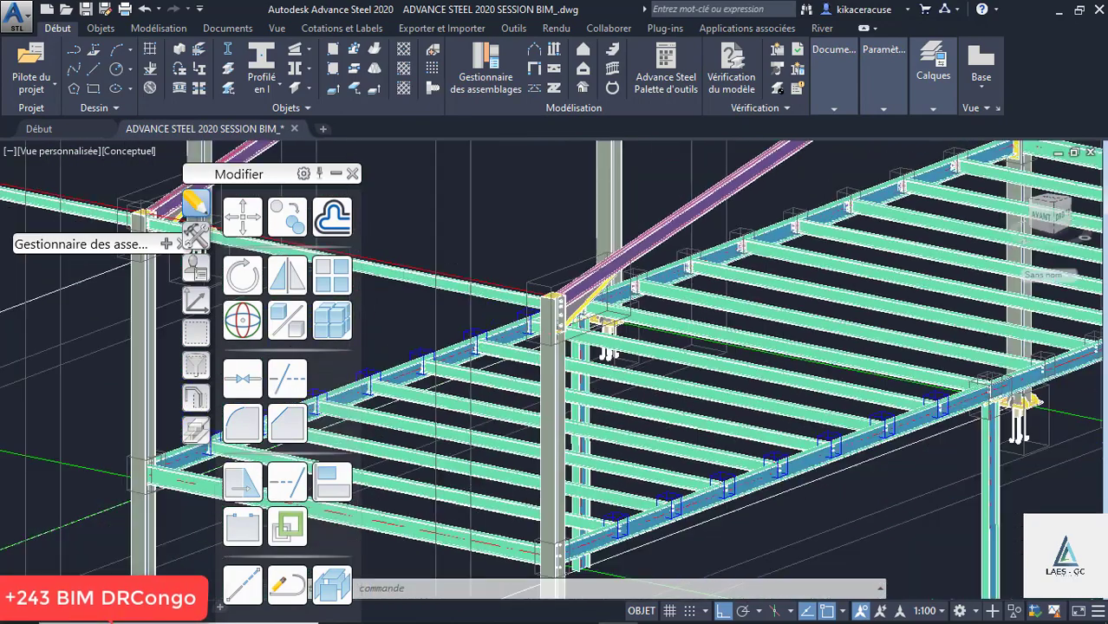
scroll(796, 322, up, 3)
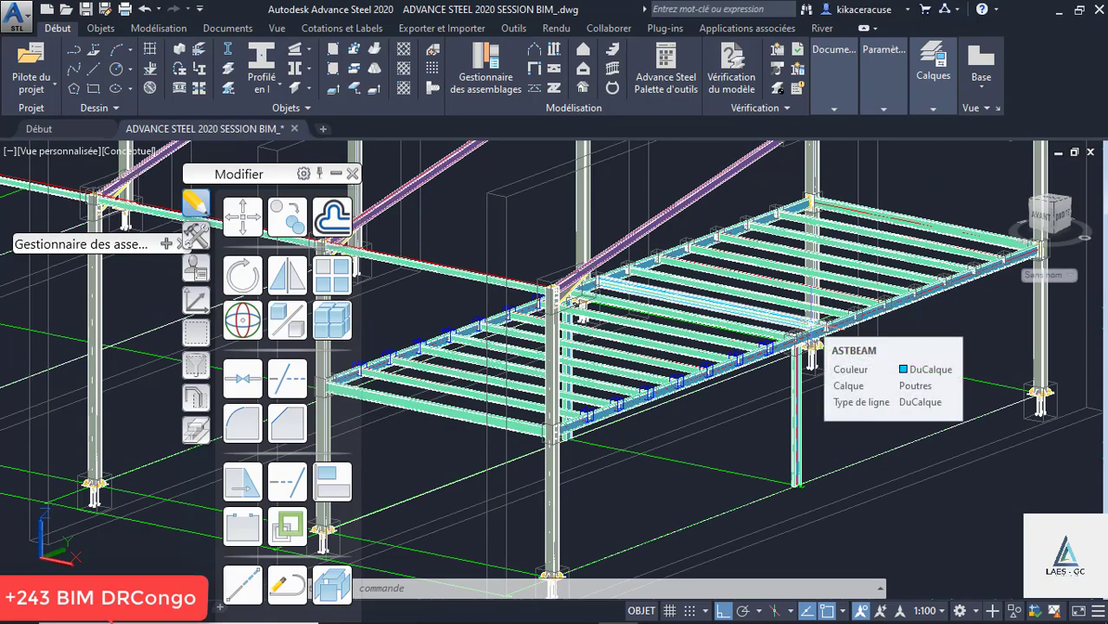
scroll(812, 329, up, 3)
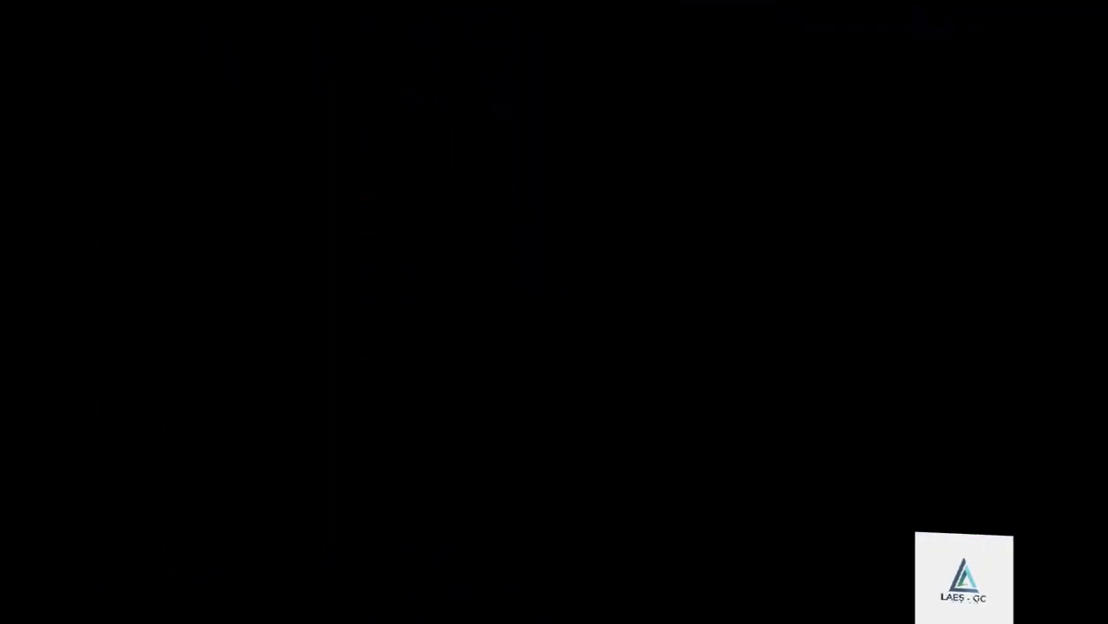